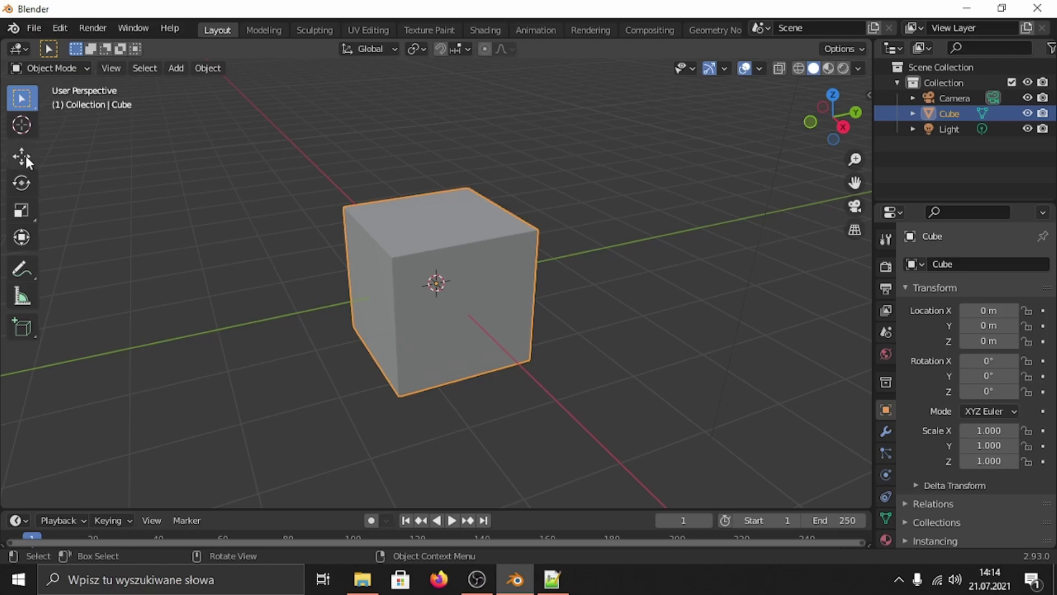
Switch to the Modeling workspace and scale the default cube's mesh by a factor of 10
click(263, 30)
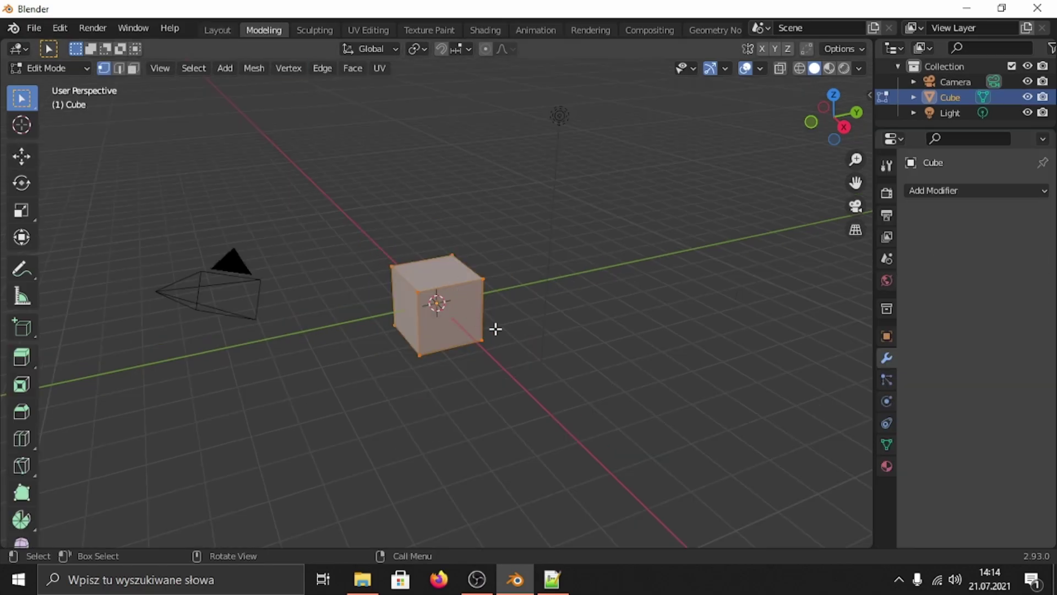
key(s)
click(496, 355)
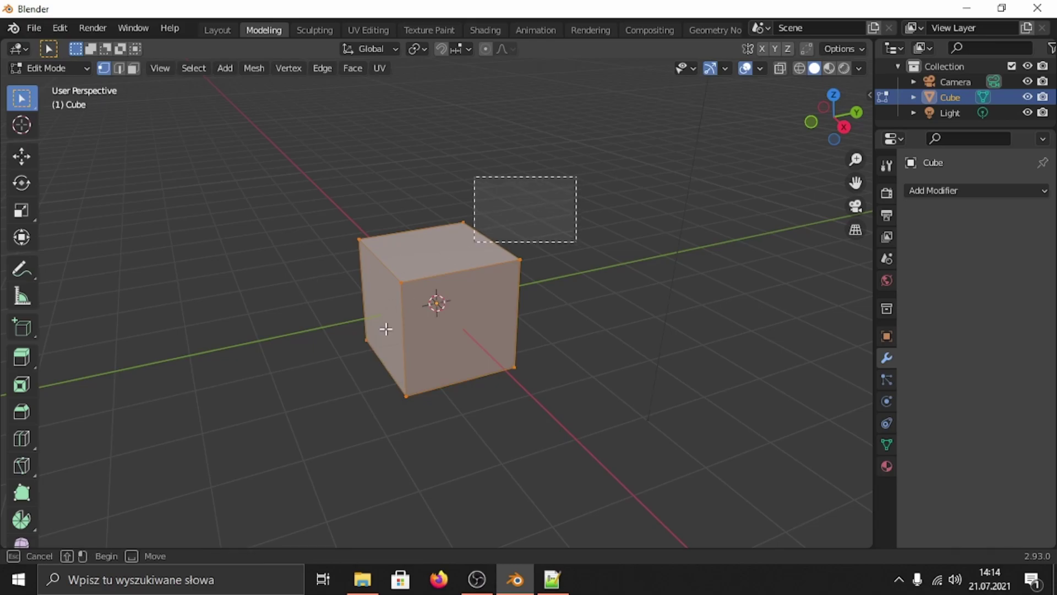
key(shift+space)
key(g)
key(s)
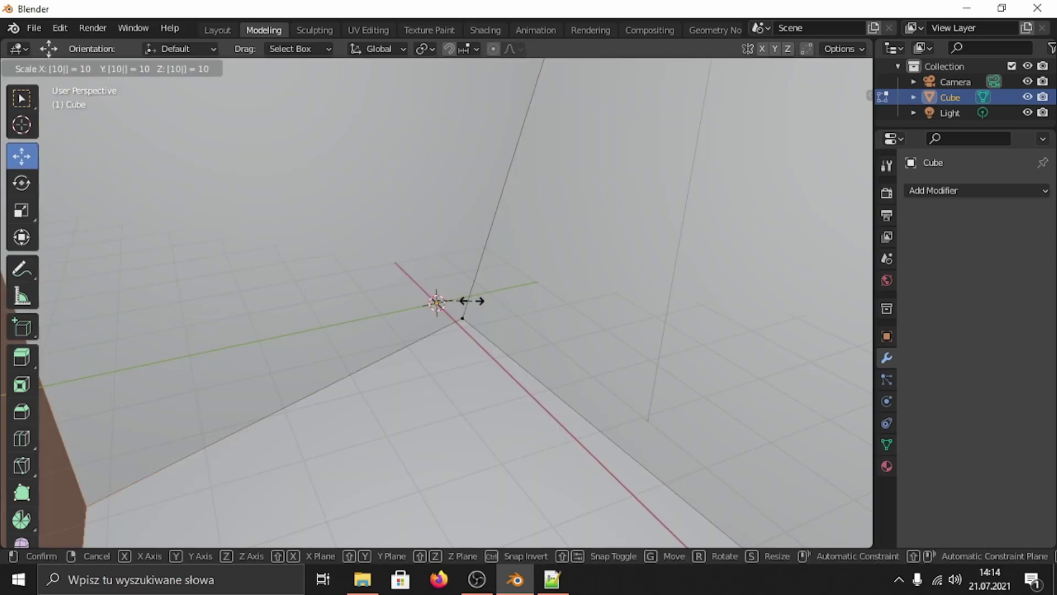
click(434, 366)
right_click(484, 358)
Raise the scaled cube along the Z axis with the Move tool
middle_drag(678, 362, 523, 352)
drag(435, 238, 435, 142)
middle_drag(449, 356, 505, 345)
scroll(507, 276, up, 2)
scroll(463, 267, down, 3)
middle_drag(507, 276, 462, 260)
scroll(454, 270, up, 4)
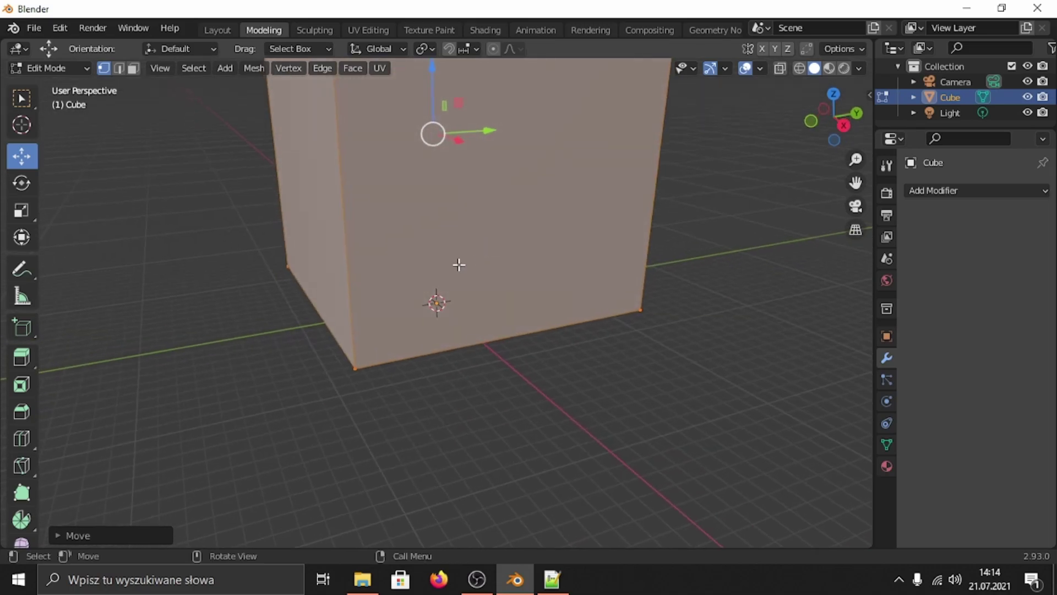
Add a second cube to the mesh and move it along X and Z to stand at the base of the large cube's front face
click(700, 233)
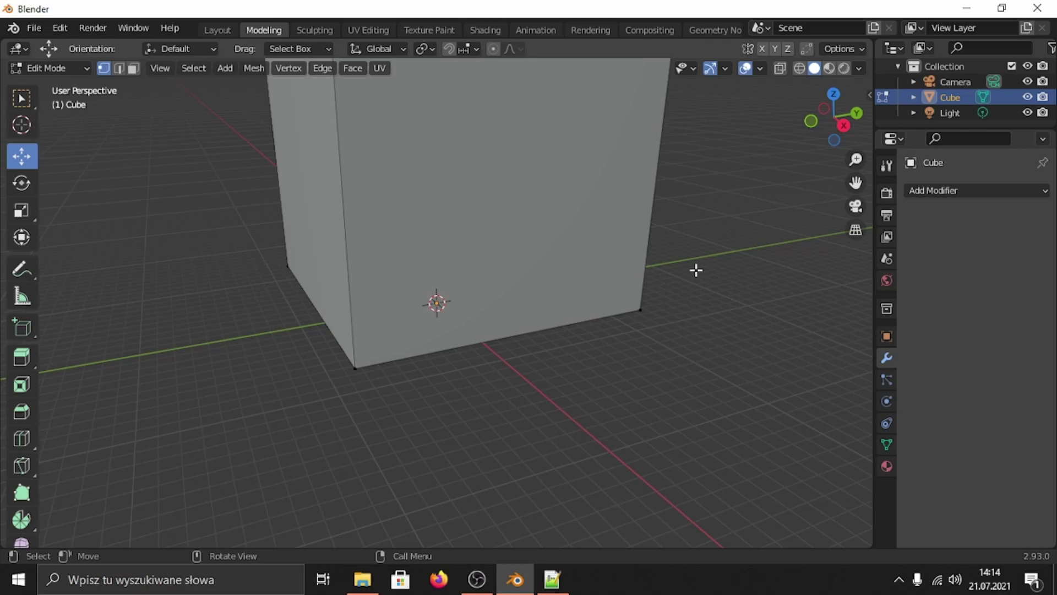
key(shift+a)
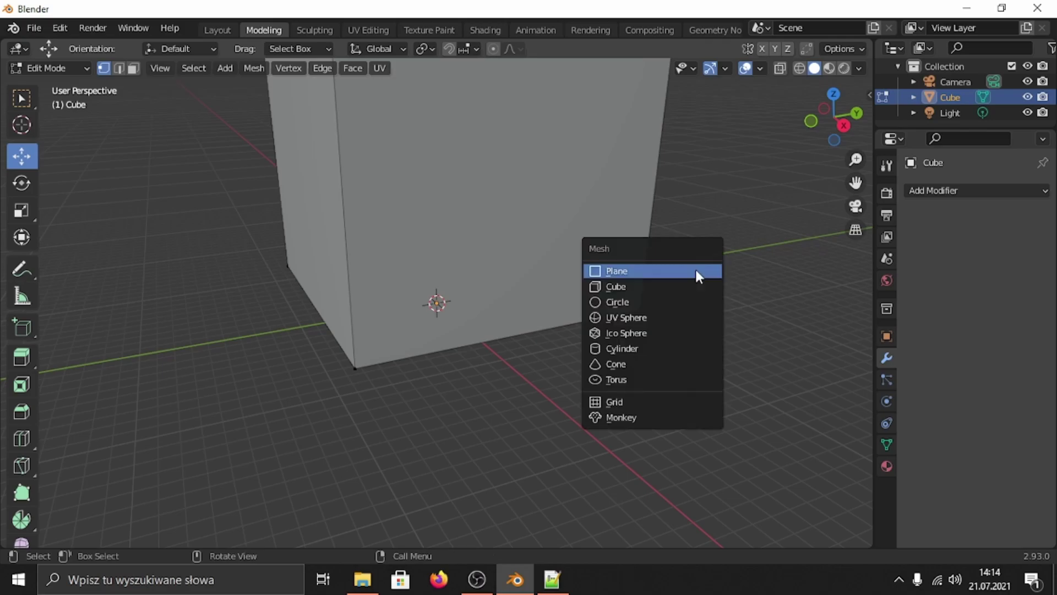
click(637, 286)
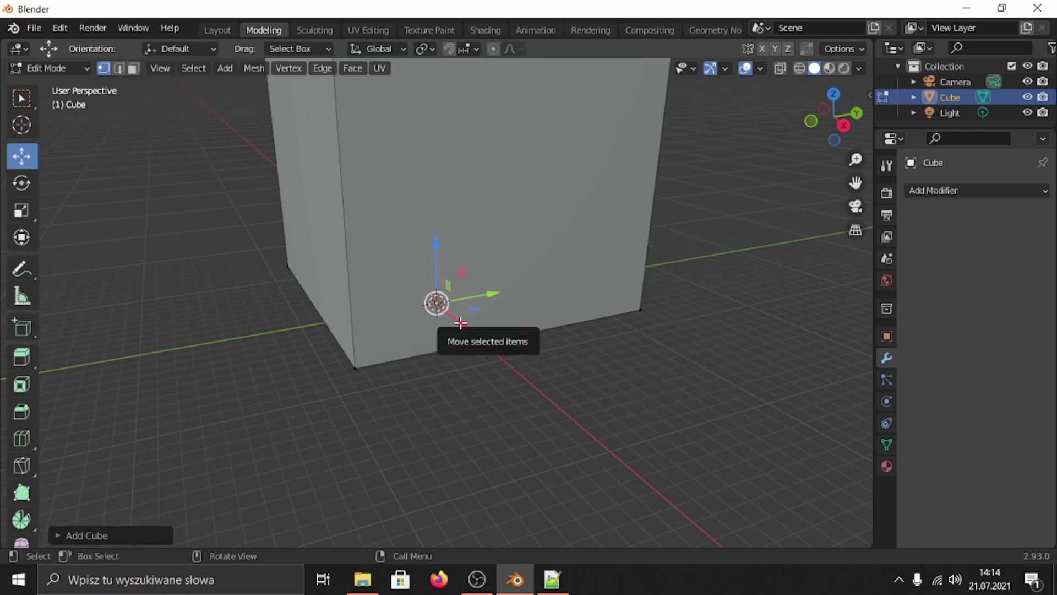
drag(462, 322, 544, 362)
drag(505, 318, 508, 284)
scroll(594, 349, up, 6)
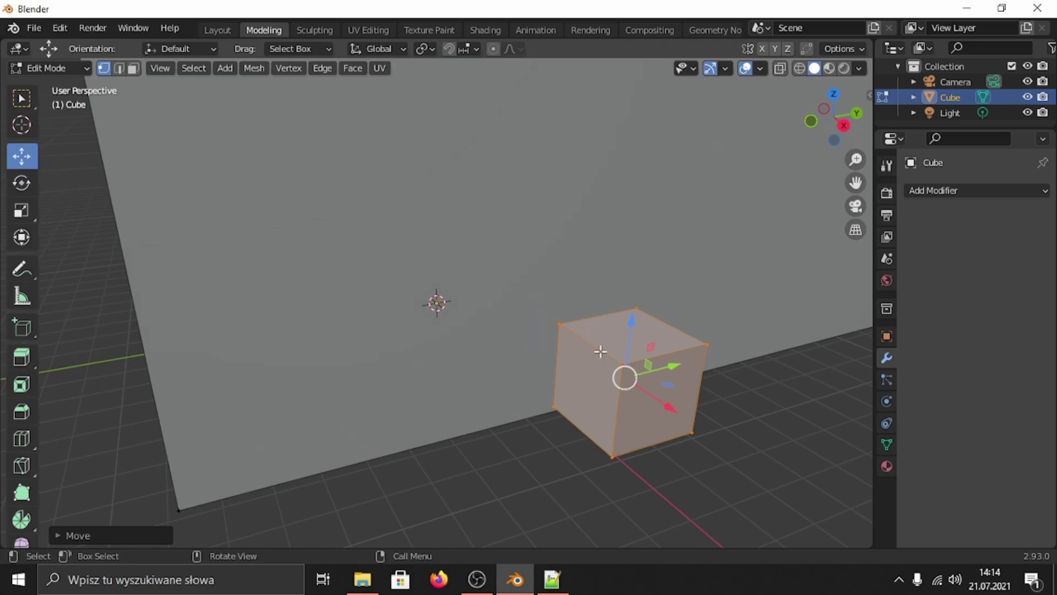
In face selection mode, move the small cube's front face back along X until only a thin slab protrudes from the wall
click(683, 392)
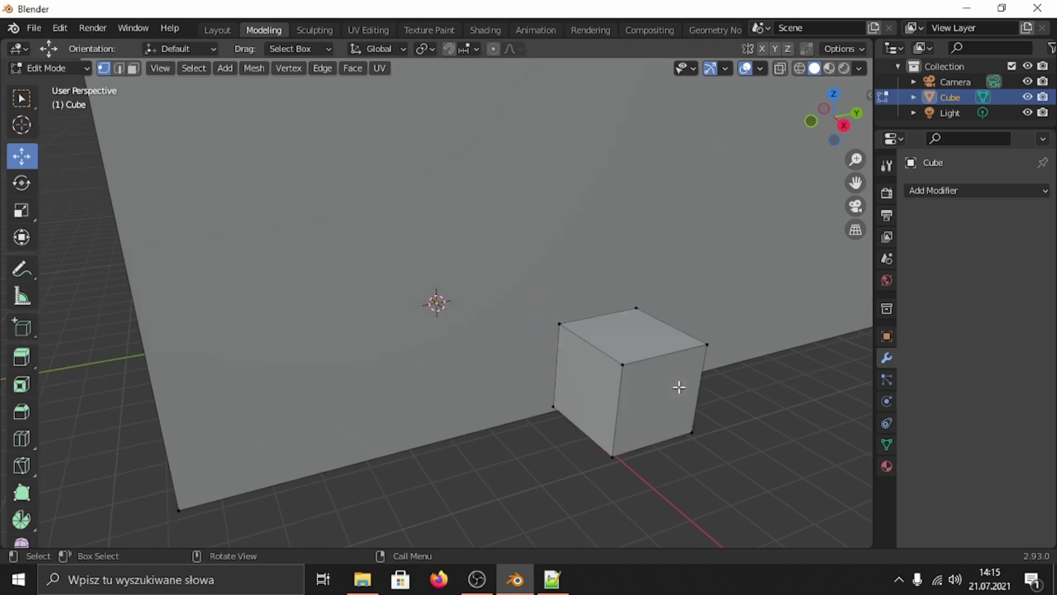
click(133, 67)
click(691, 428)
middle_drag(691, 429, 807, 303)
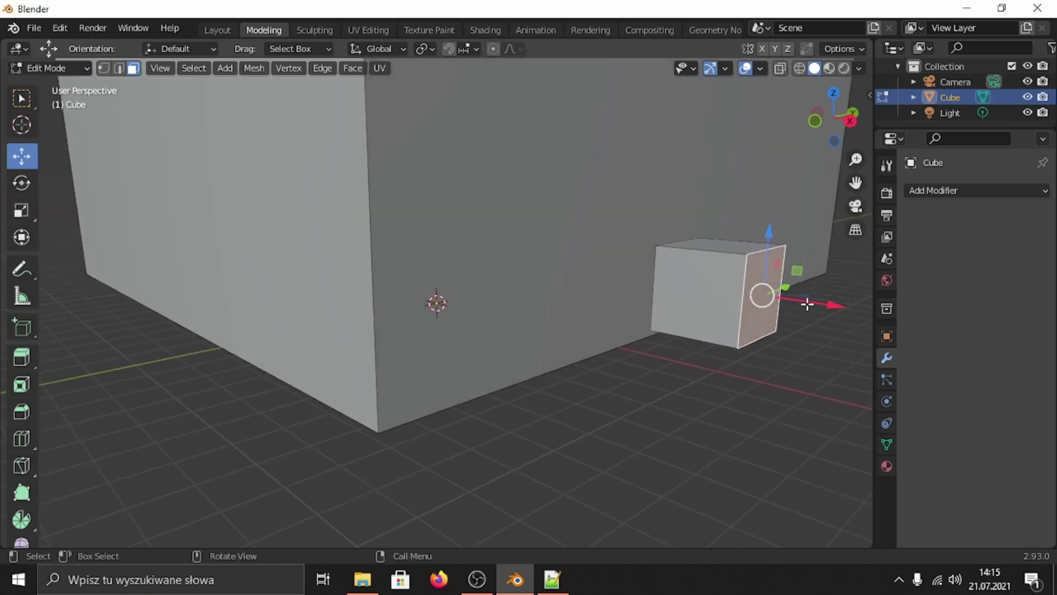
drag(811, 301, 725, 286)
Raise the thin slab's top face along Z to give it the height of a door
click(657, 260)
middle_drag(726, 279, 611, 380)
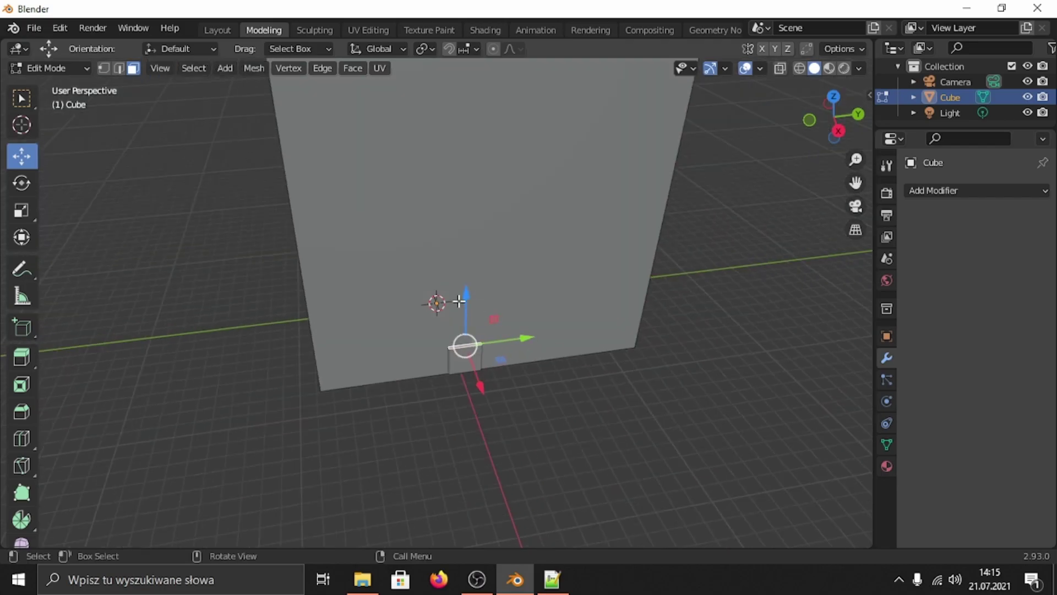
drag(466, 308, 498, 283)
middle_drag(498, 283, 396, 265)
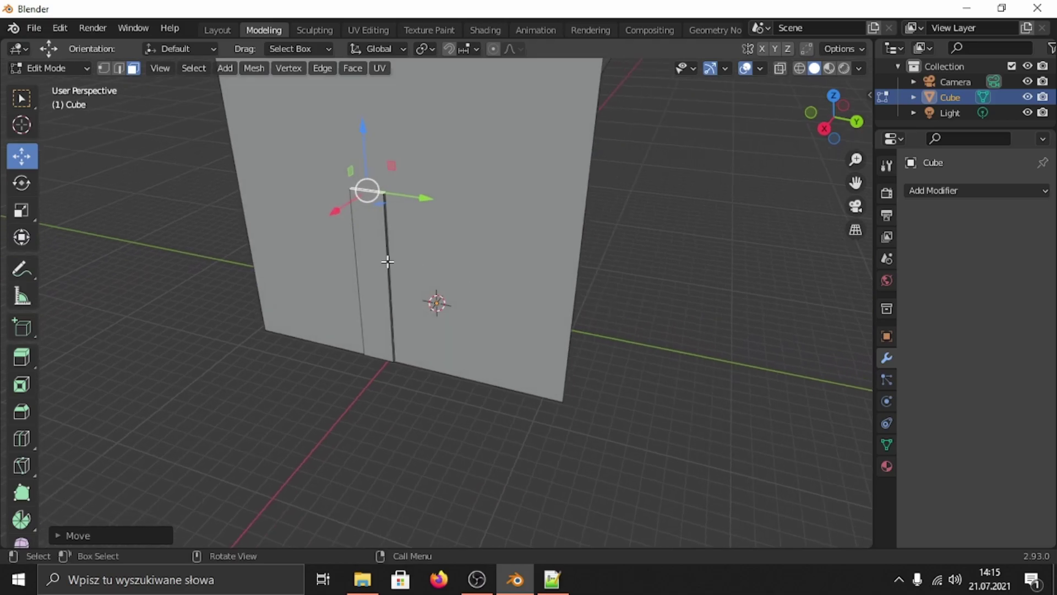
Move the slab's narrow side face outward along Y to widen it into a door panel
click(387, 257)
key(2)
click(388, 242)
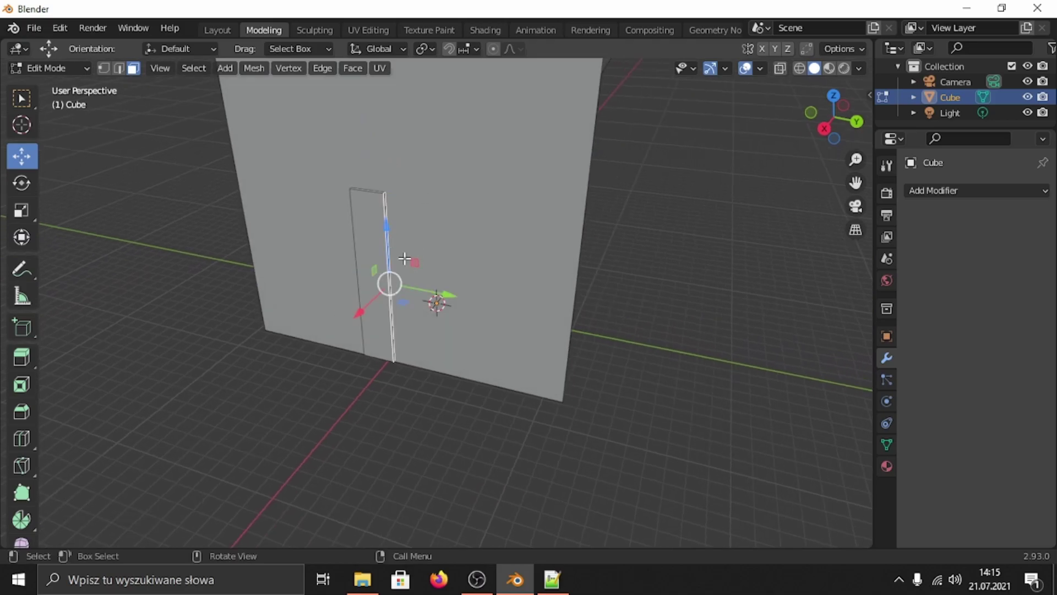
drag(426, 292, 523, 305)
middle_drag(460, 325, 498, 326)
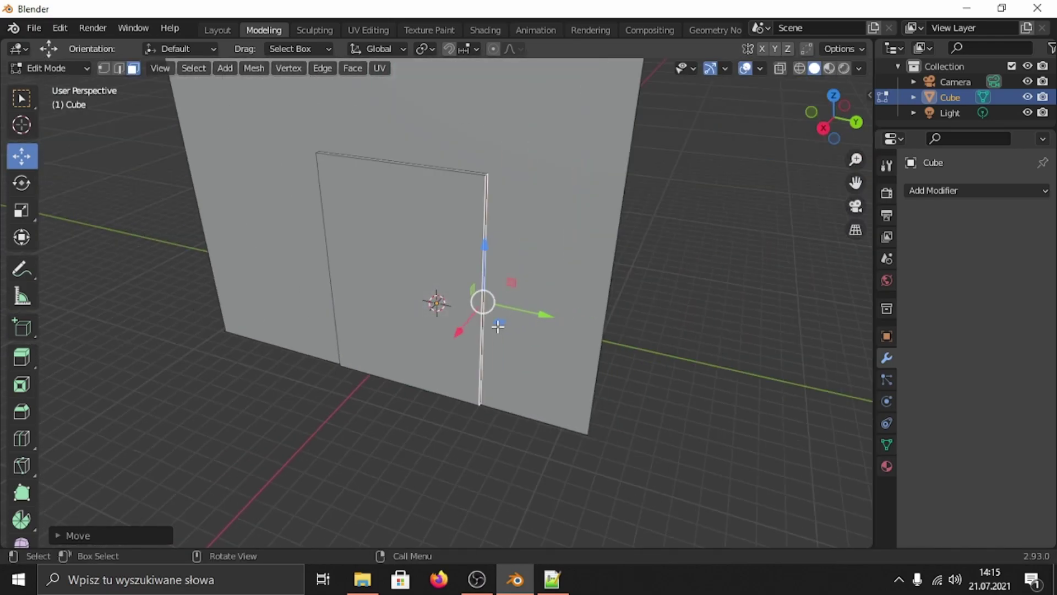
scroll(526, 195, up, 4)
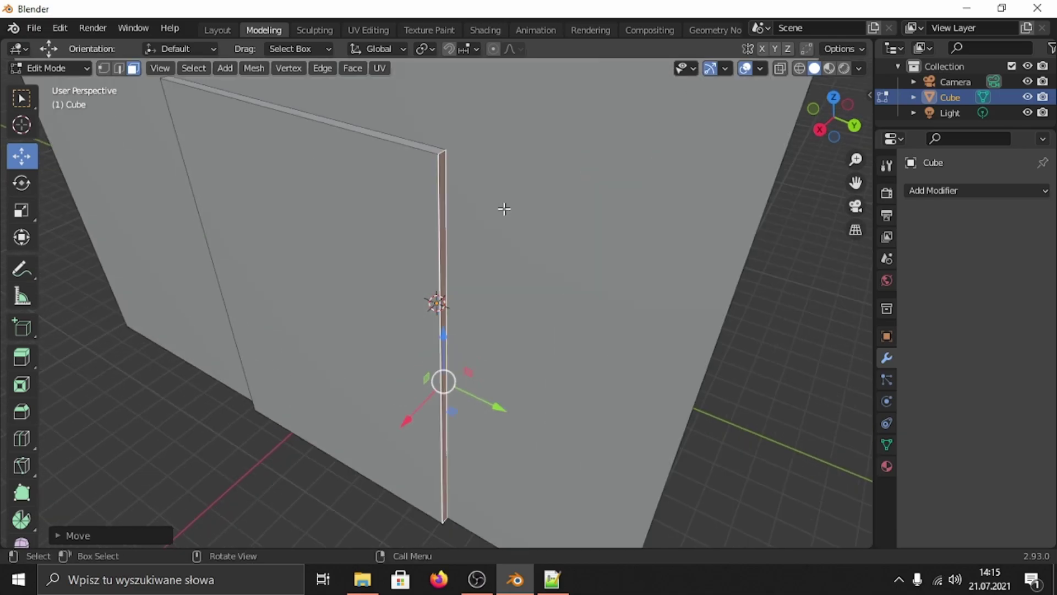
Clear the face selection and add a cylinder with 16 vertices to the mesh
click(471, 268)
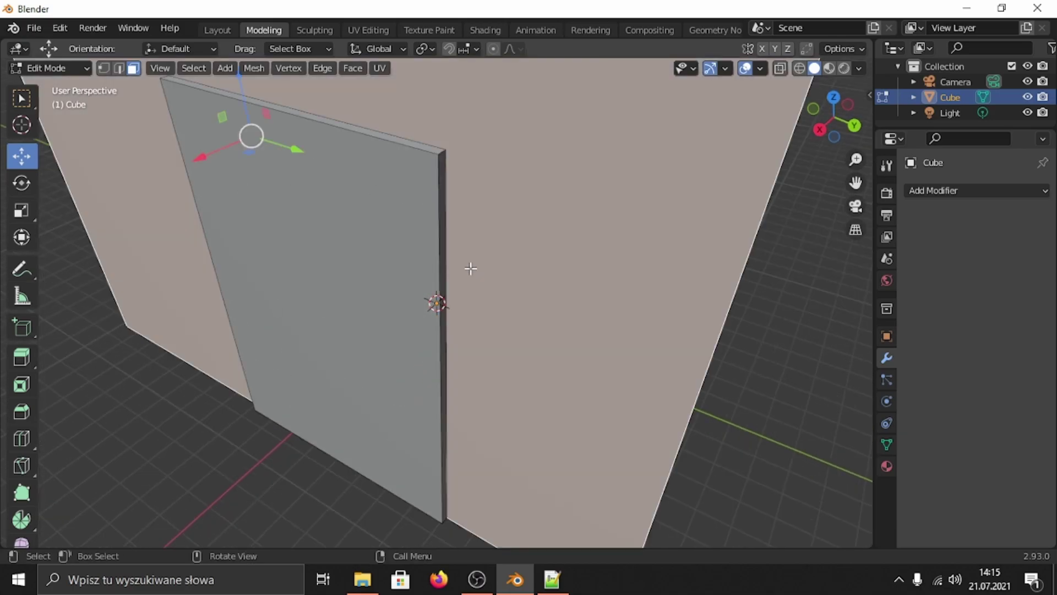
click(759, 343)
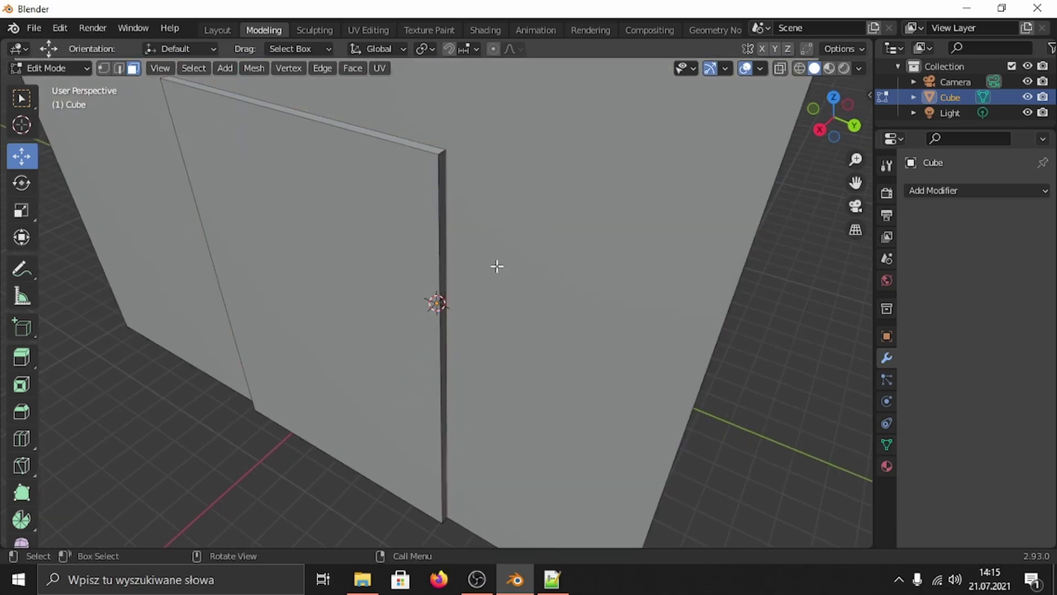
key(shift+a)
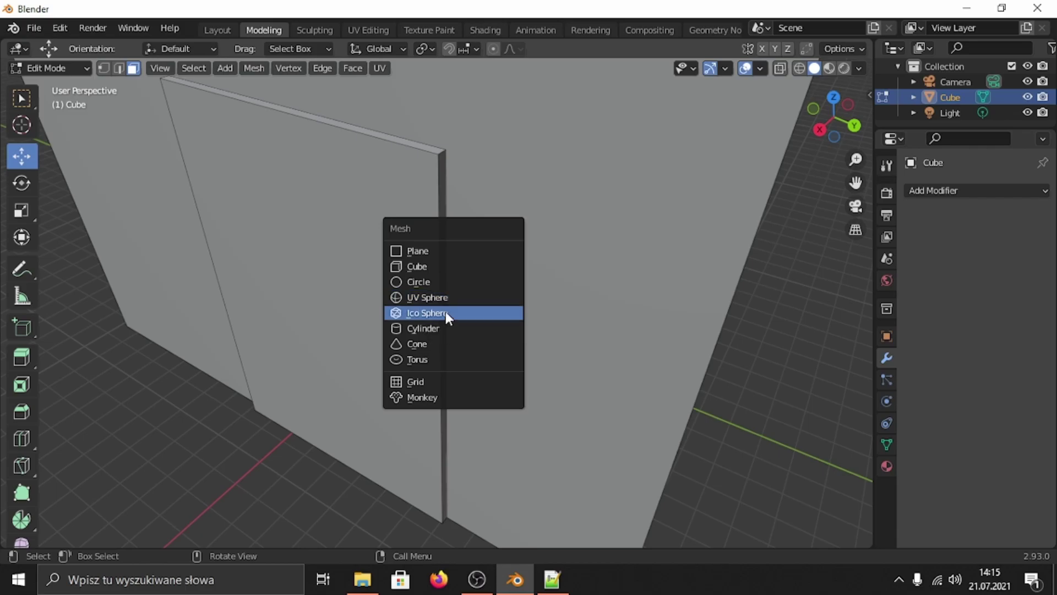
click(427, 330)
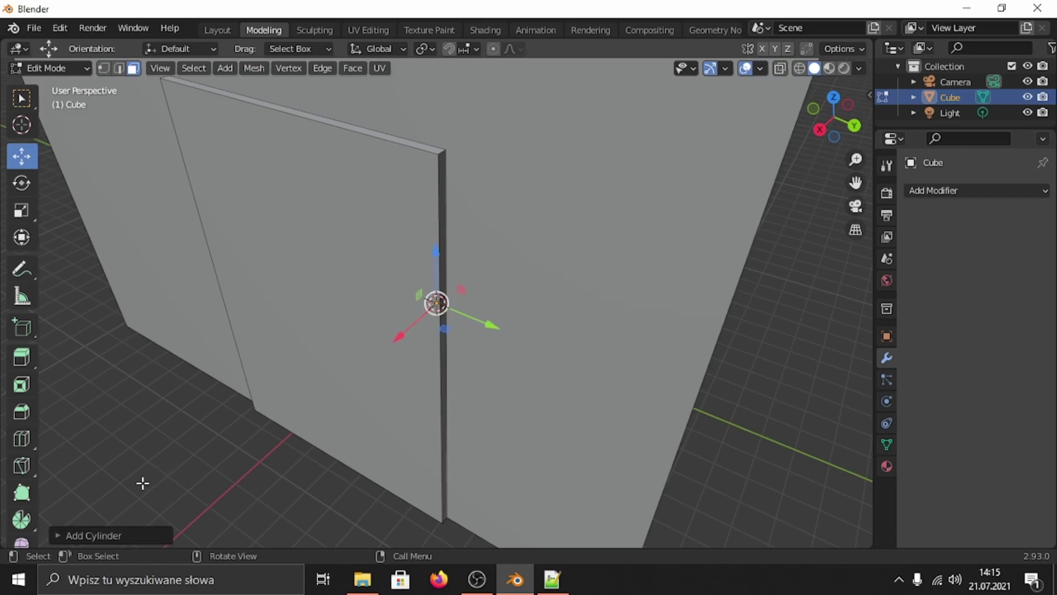
click(58, 532)
click(220, 347)
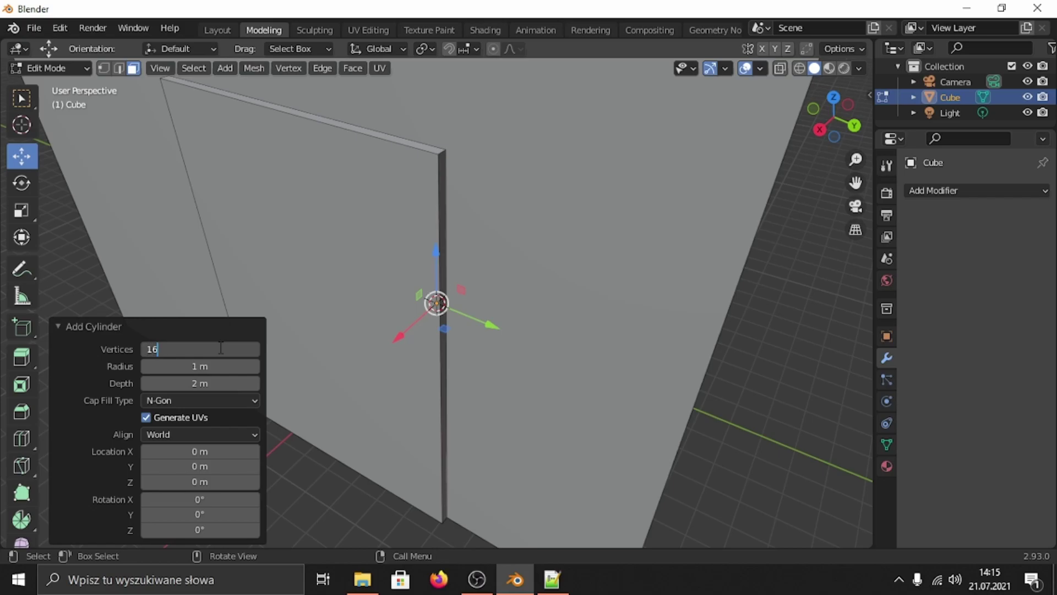
text(16)
key(Return)
Set the new cylinder's radius to 0.2 m and its depth to 0.2 m
click(196, 366)
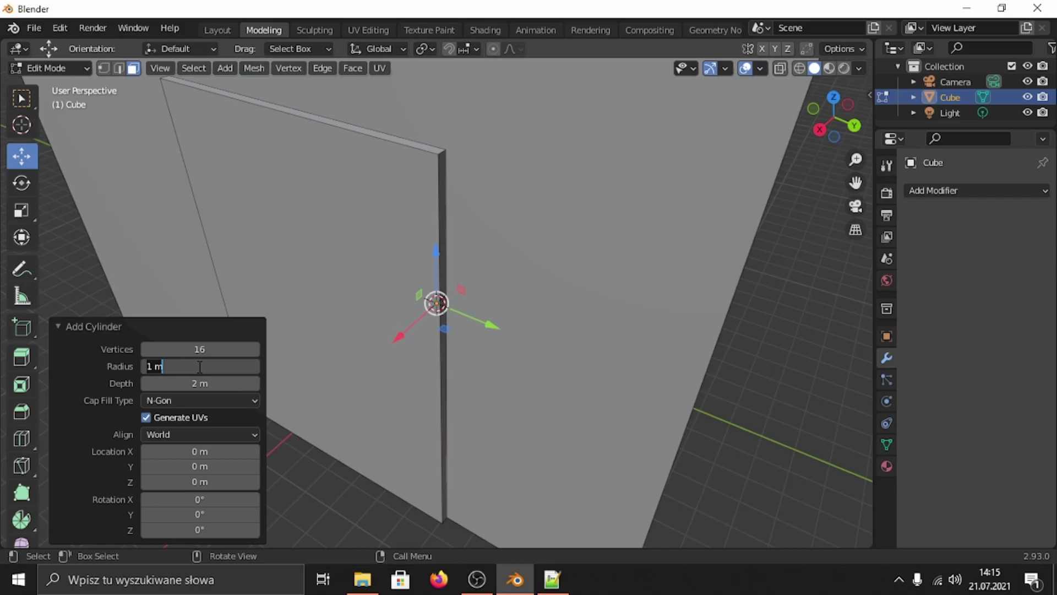
text(.2)
key(Return)
click(193, 382)
text(.2)
key(Return)
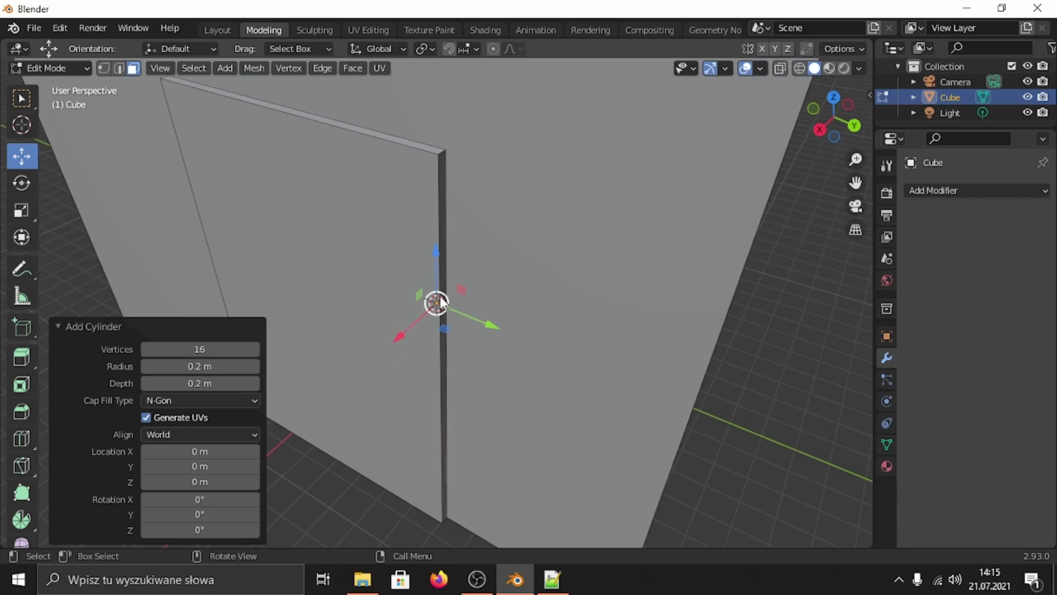
Move the cylinder out in front of the door along X, first by about 3.35 m and again by about 5.4 m
drag(415, 319, 375, 373)
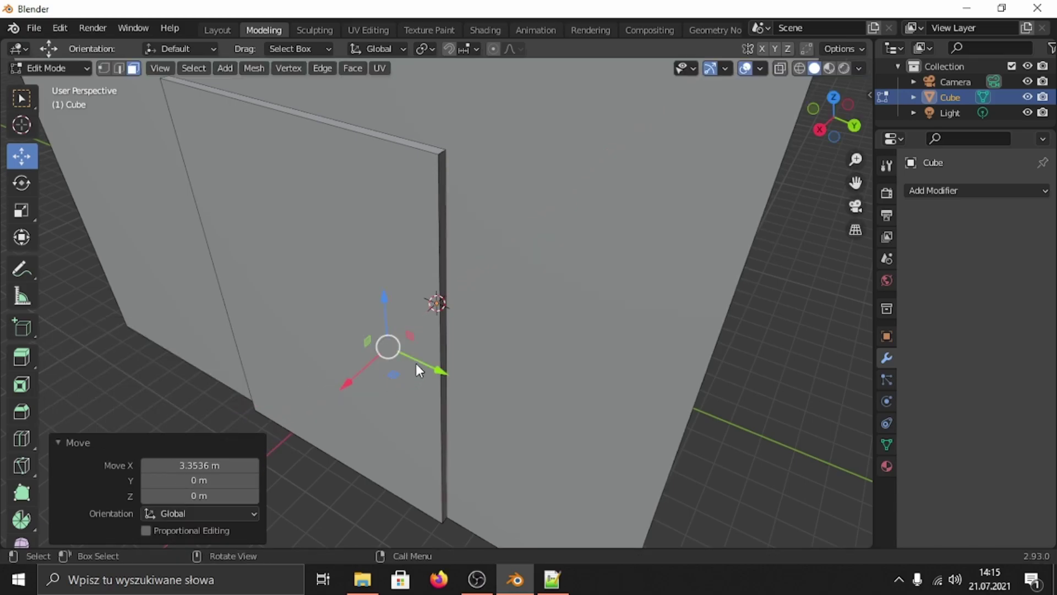
scroll(454, 343, down, 5)
scroll(470, 336, up, 8)
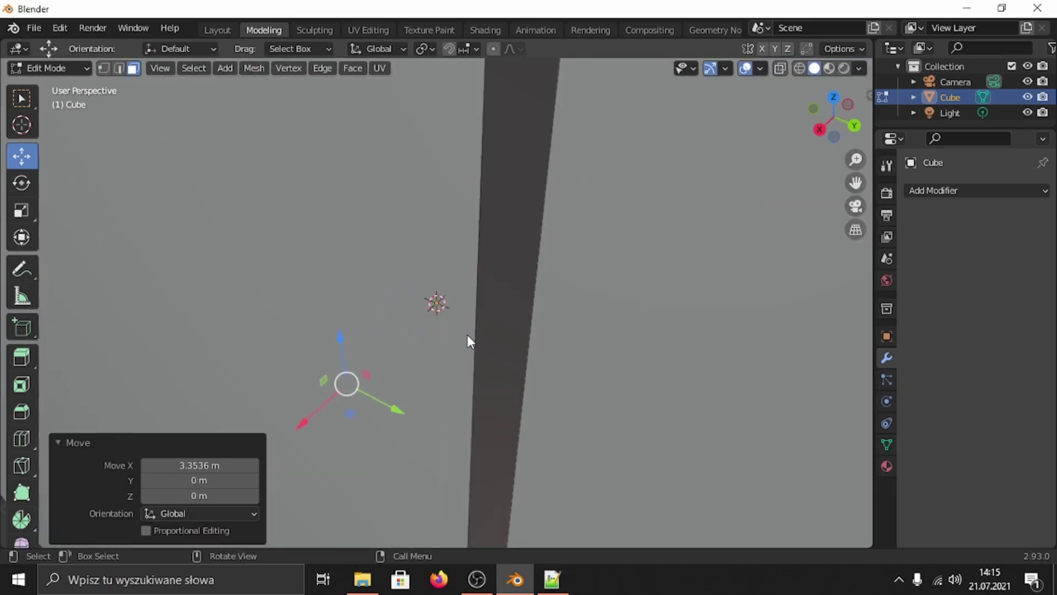
scroll(467, 335, down, 5)
drag(398, 341, 354, 371)
scroll(386, 371, up, 4)
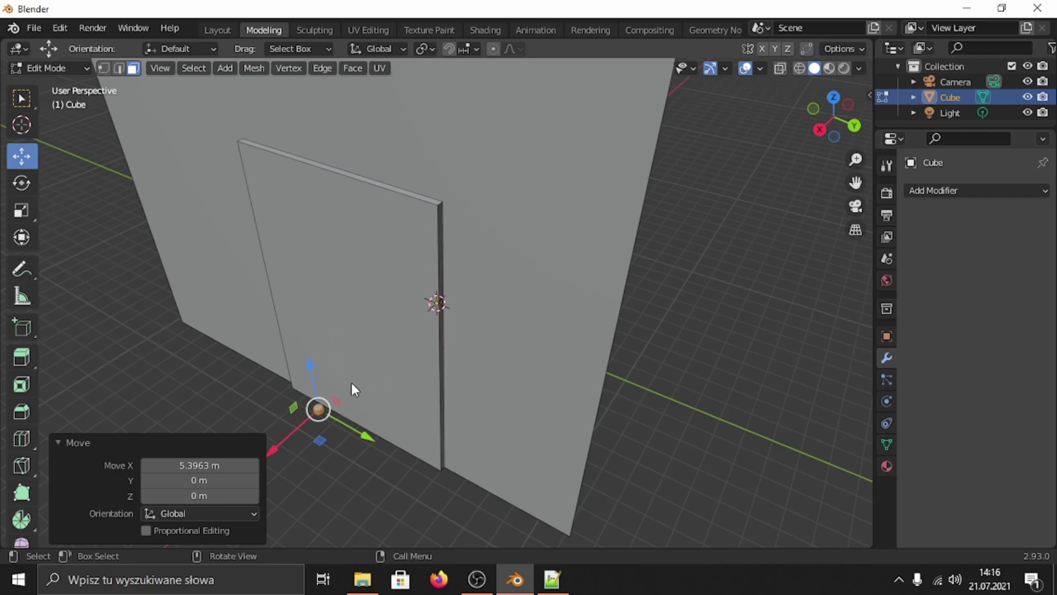
Place the cylinder as a hinge at the door's upper side edge, raising it about 2.67 m and shifting it along Y and X
drag(349, 420, 437, 177)
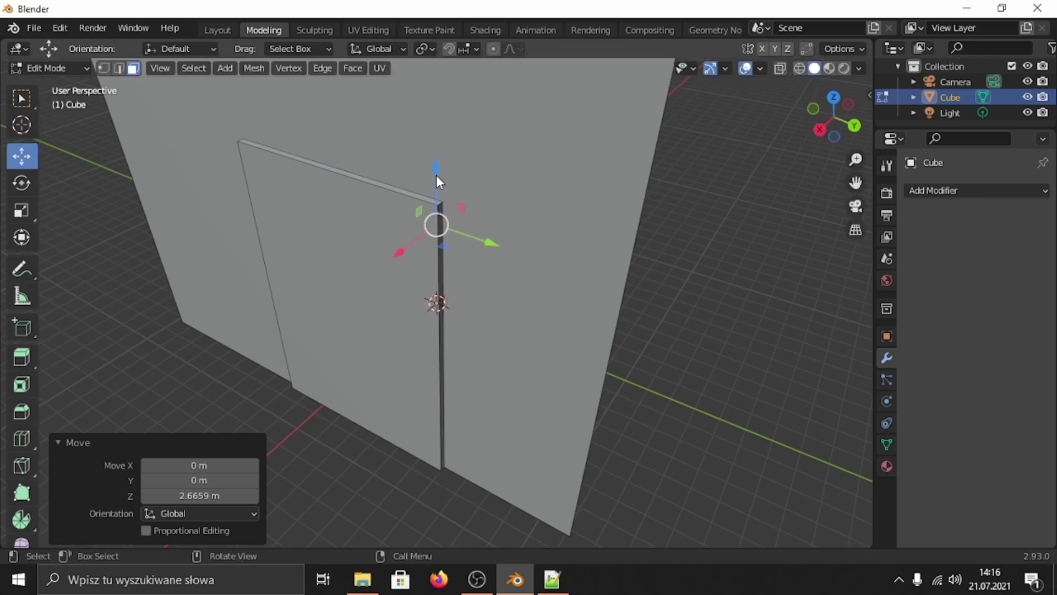
drag(416, 238, 474, 246)
scroll(478, 296, up, 5)
scroll(501, 268, down, 3)
mouse_move(498, 237)
middle_down()
mouse_move(487, 239)
mouse_move(491, 228)
mouse_move(487, 251)
middle_up()
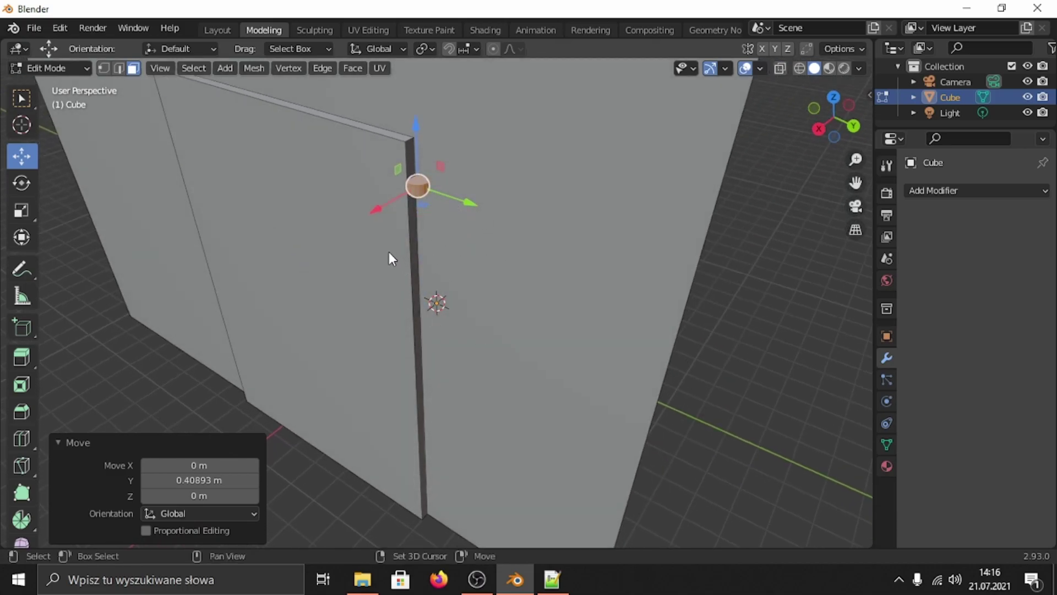
Duplicate the hinge cylinder and move the copy down about 8.79 m along Z to the door's lower side edge
key(shift+d)
key(Escape)
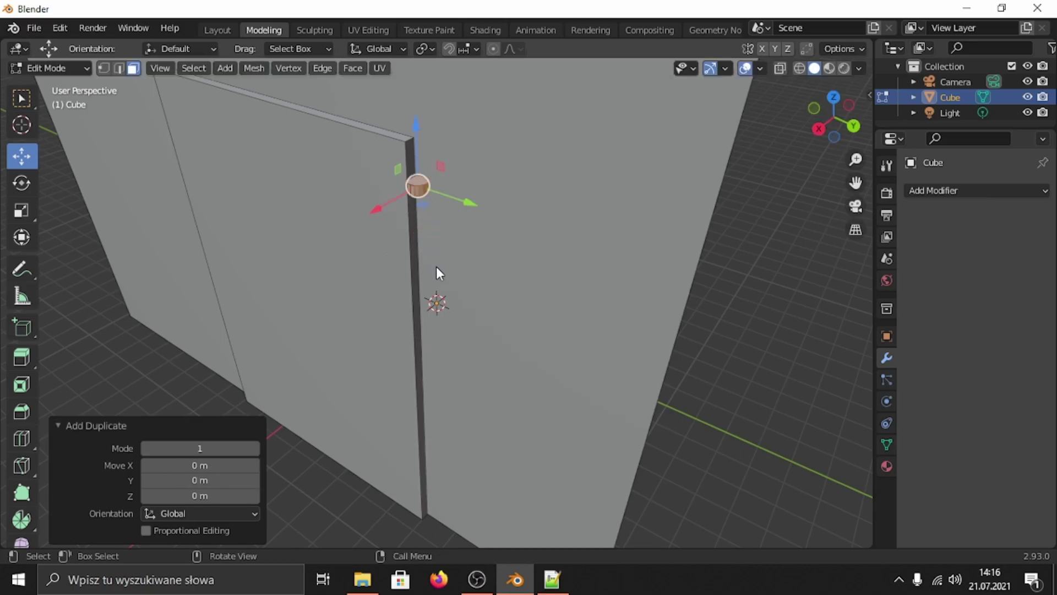
drag(416, 145, 467, 454)
middle_drag(467, 454, 446, 320)
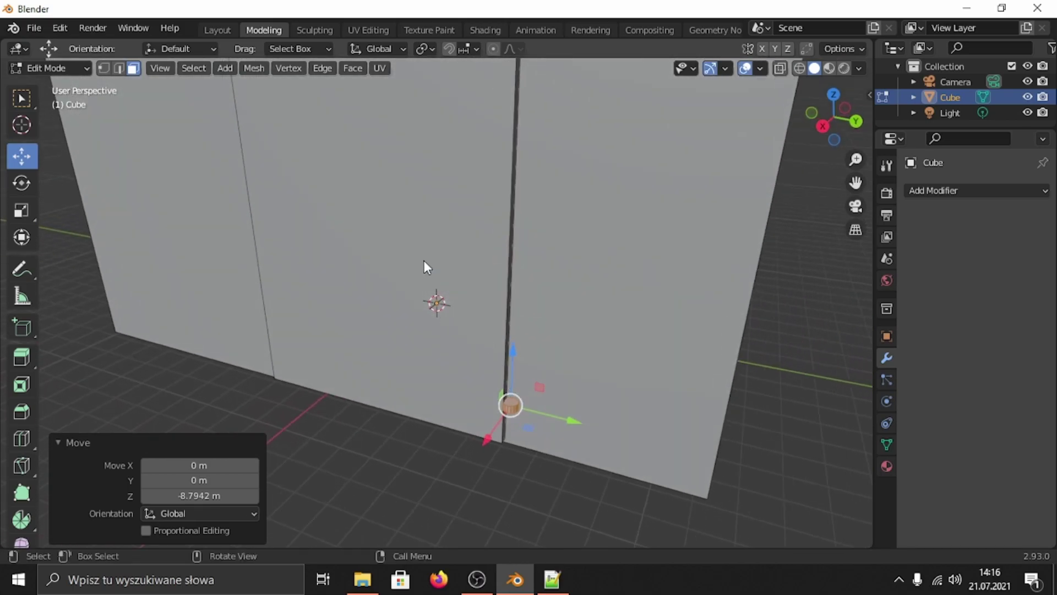
Examine the door panel and both hinge cylinders from several angles
scroll(445, 286, down, 2)
middle_drag(391, 259, 518, 276)
scroll(497, 313, up, 2)
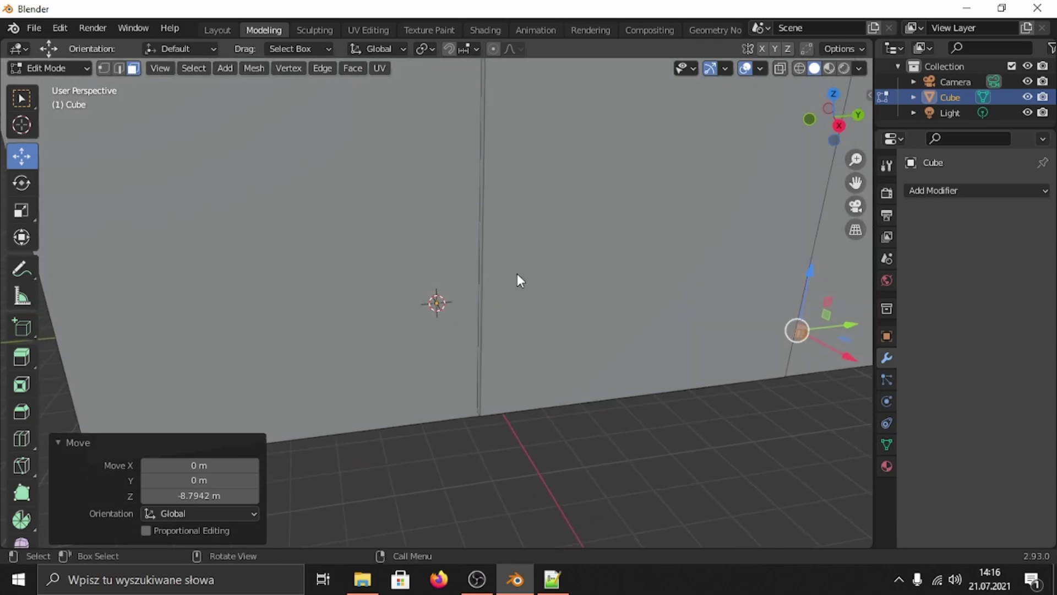
scroll(527, 227, down, 3)
middle_drag(523, 201, 524, 220)
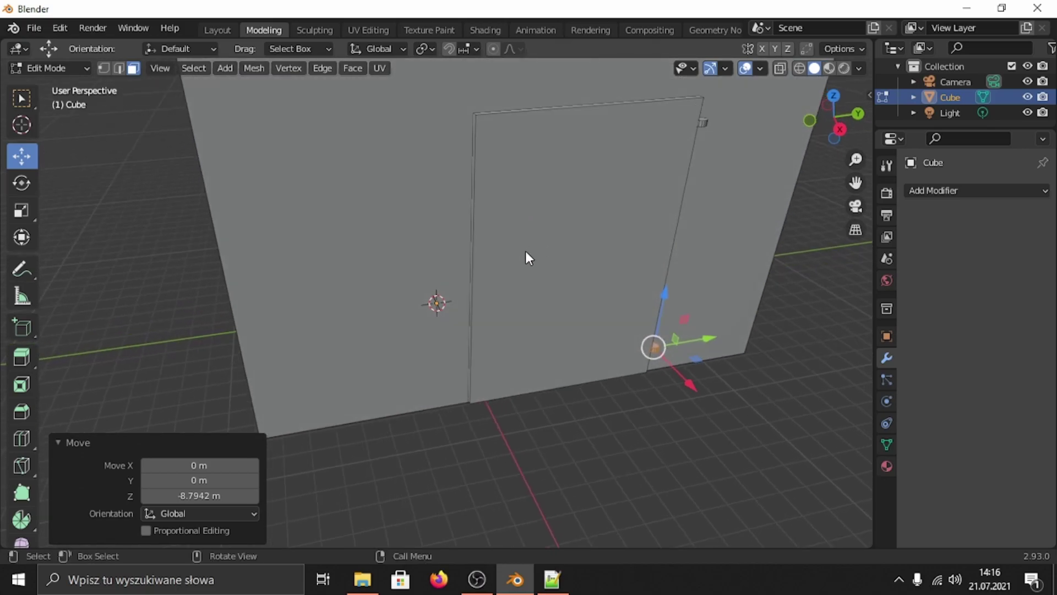
scroll(517, 275, up, 2)
middle_drag(530, 246, 468, 245)
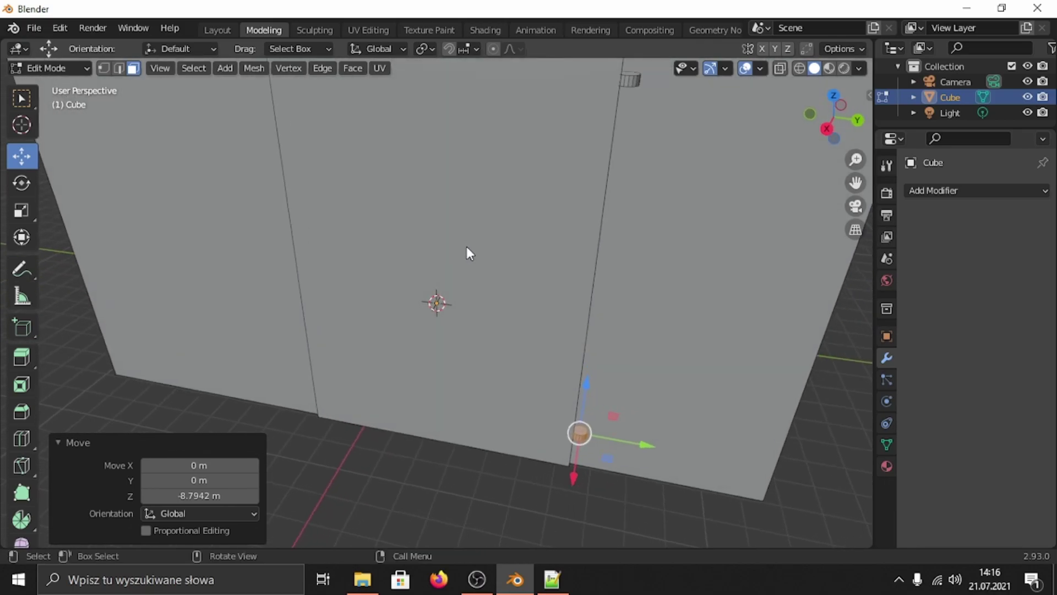
Clear the selection and add another 2 m cube to the mesh
click(152, 411)
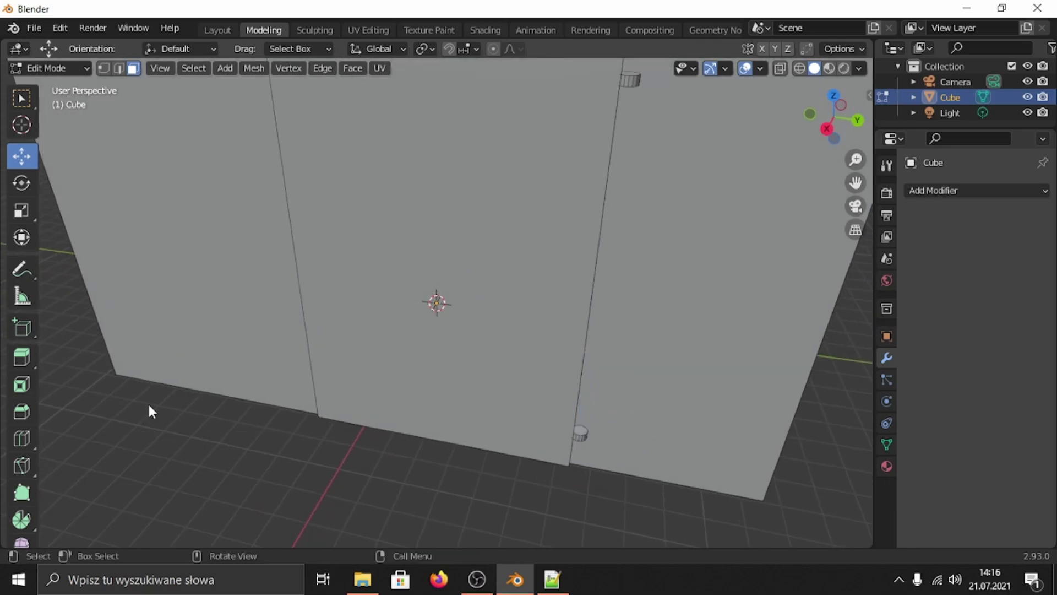
key(shift+a)
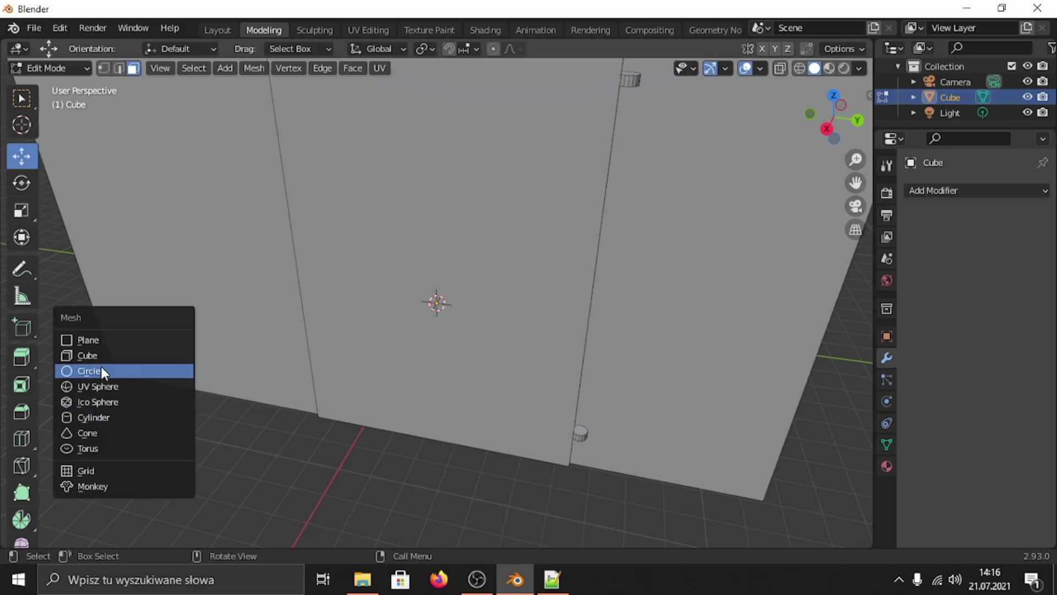
click(83, 362)
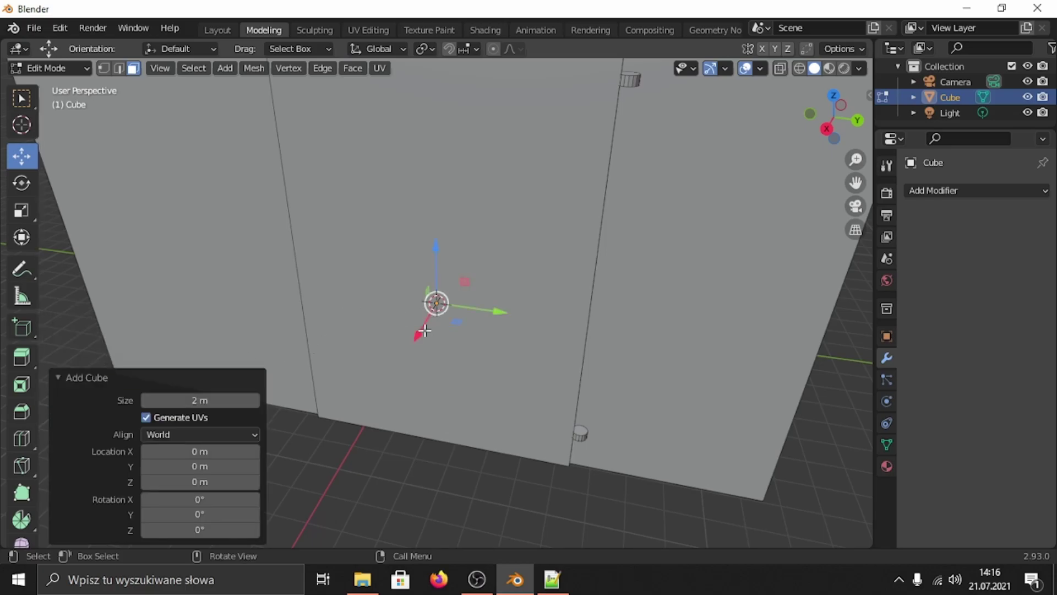
Set the new cube's size to 0.3 m, then raise it along Z and move it out along X in front of the wall
click(199, 400)
key(BackSpace)
text(.3)
key(Return)
key(g)
key(z)
click(354, 434)
key(g)
key(z)
key(x)
click(359, 312)
middle_drag(359, 311, 652, 189)
Stretch the small cube along Y by moving its side face, forming a bolt bar across the door's edge opposite the hinges
click(639, 190)
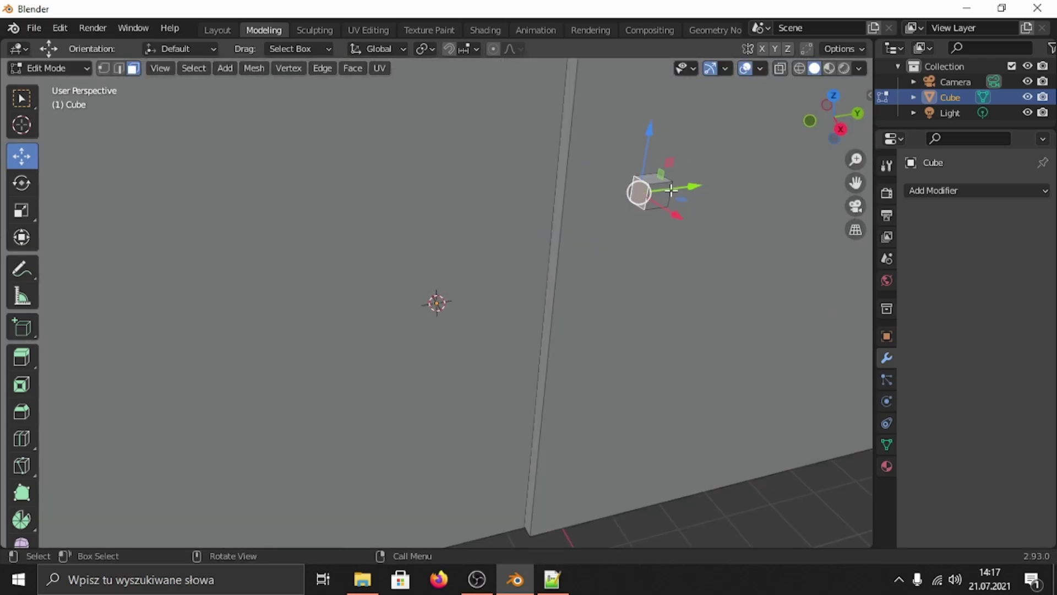
key(g)
key(y)
click(589, 201)
scroll(550, 288, down, 5)
scroll(540, 276, up, 2)
scroll(541, 277, down, 2)
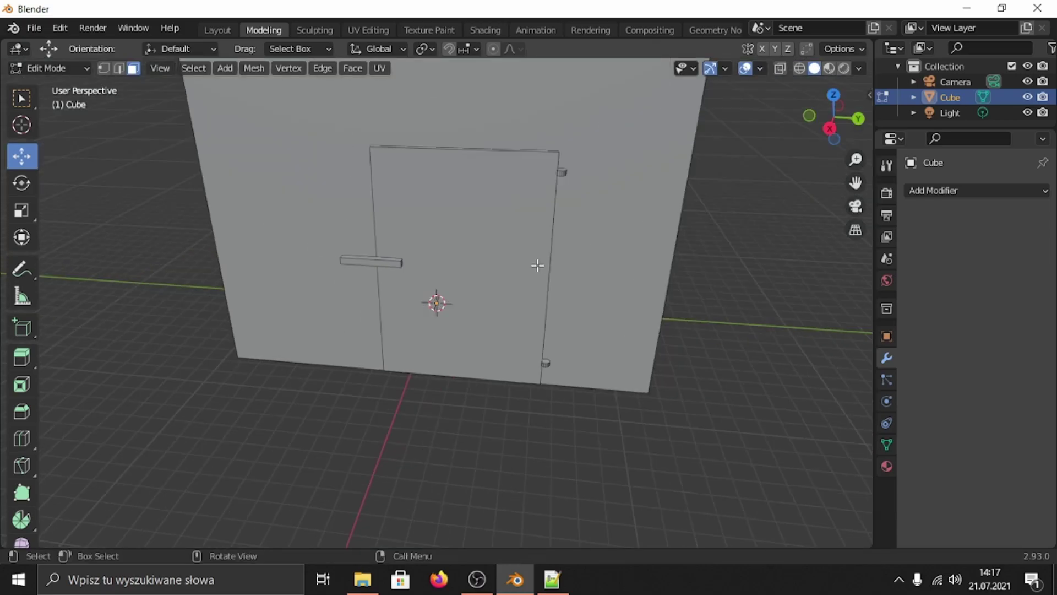
Separate the door panel together with both hinge cylinders from the building mesh into their own object
click(478, 195)
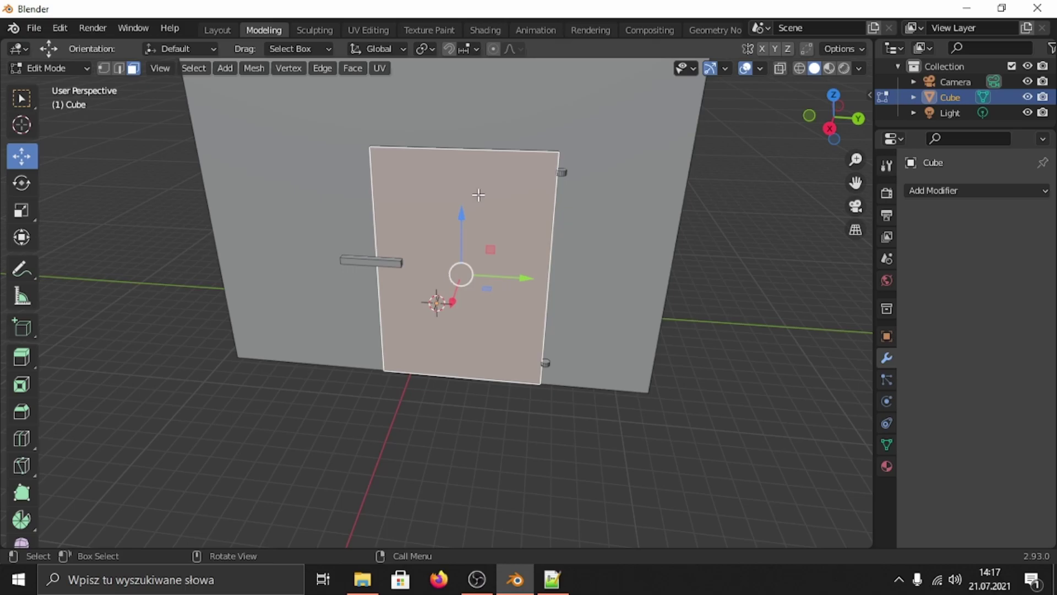
key(l)
shift+click(560, 172)
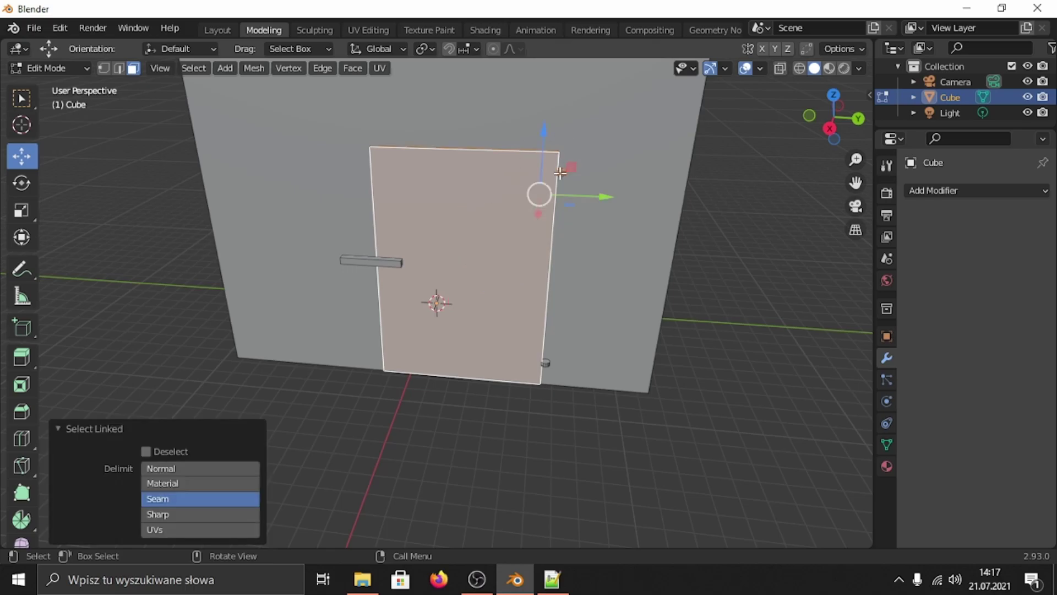
shift+click(546, 363)
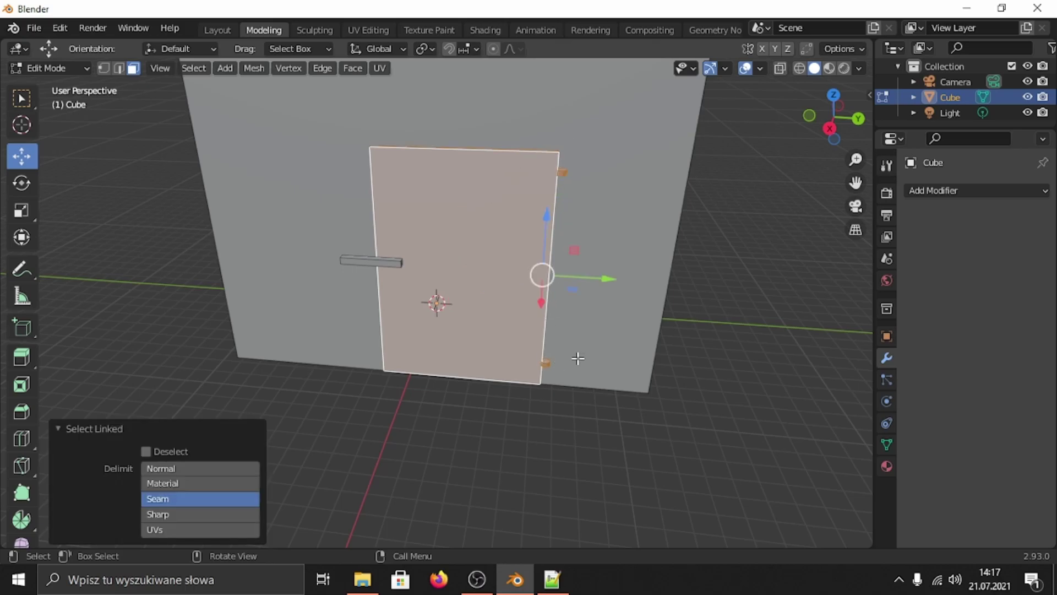
right_click(469, 225)
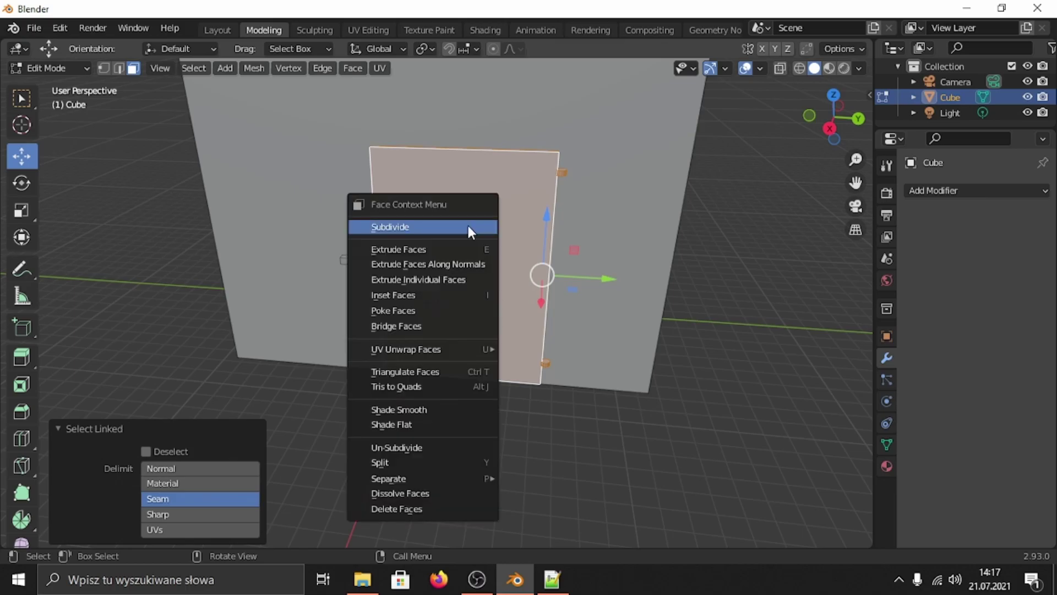
mouse_move(450, 483)
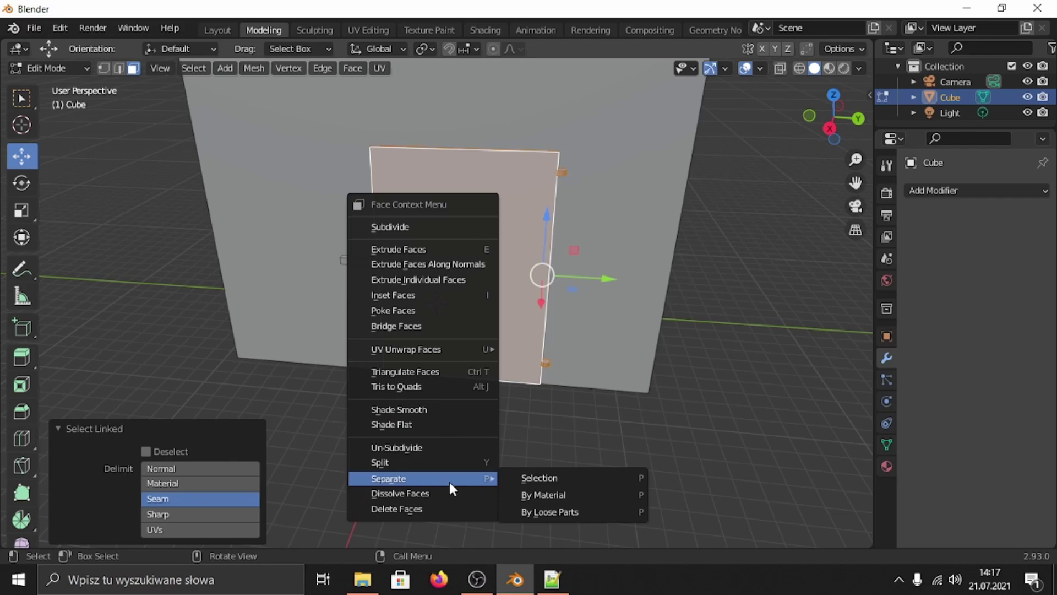
click(524, 482)
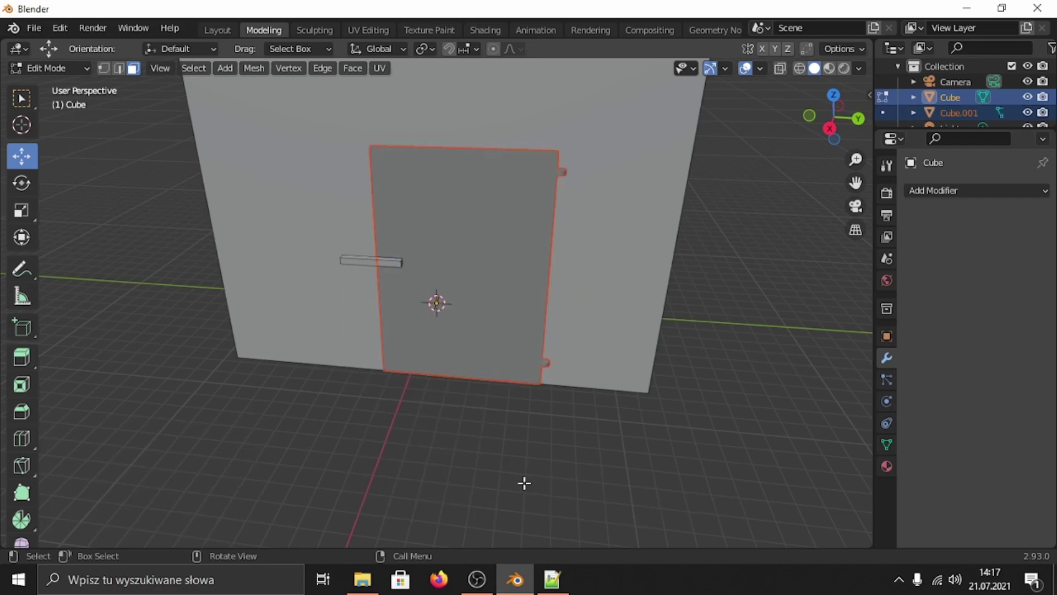
Rename the separated door object as drzwi and the building object as dom
click(948, 114)
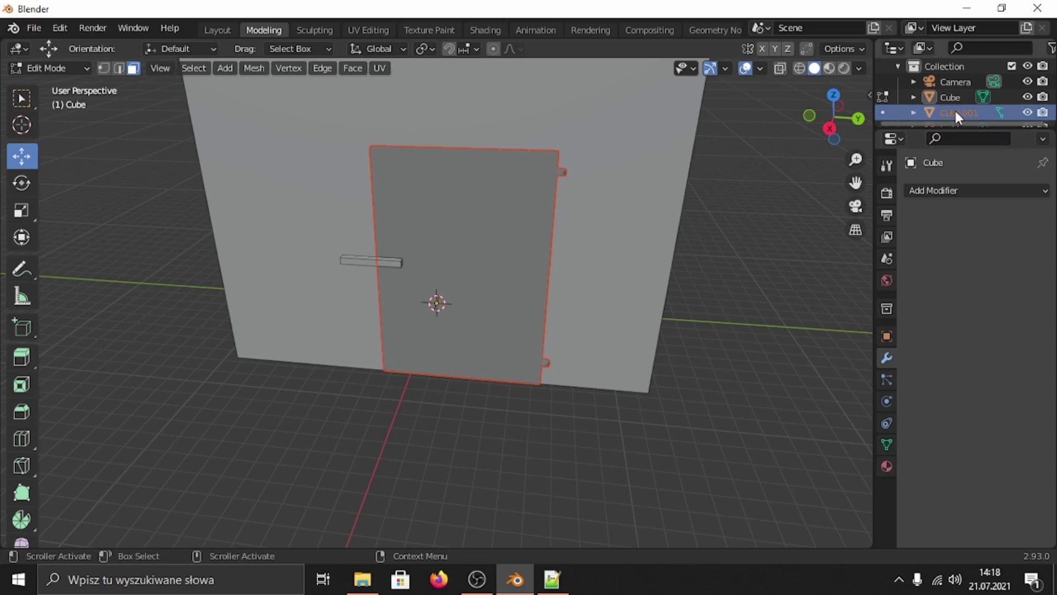
double_click(956, 111)
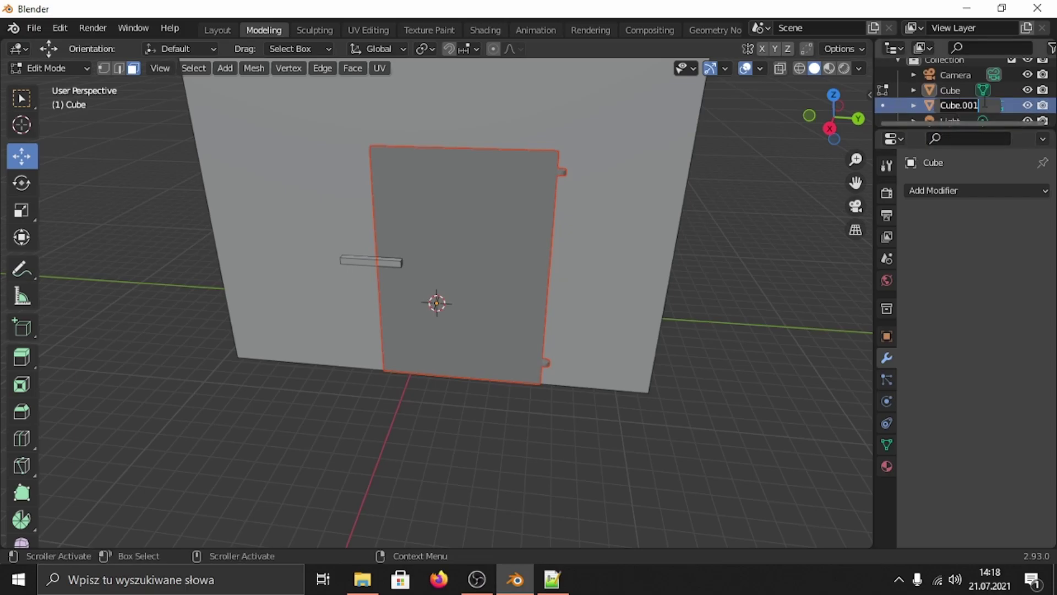
text(drzwi)
key(Return)
double_click(950, 89)
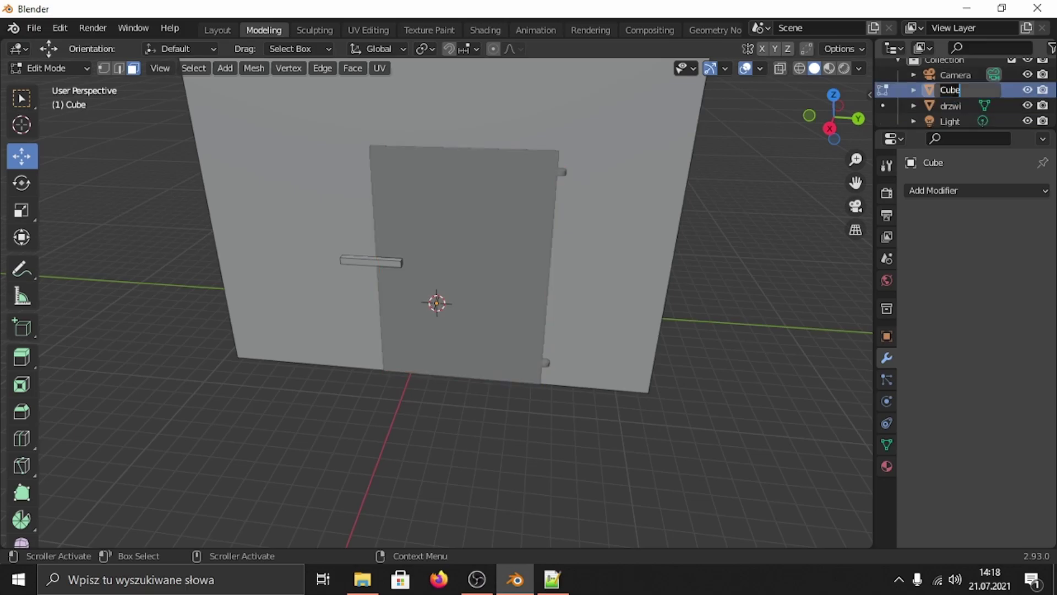
text(dd)
key(Return)
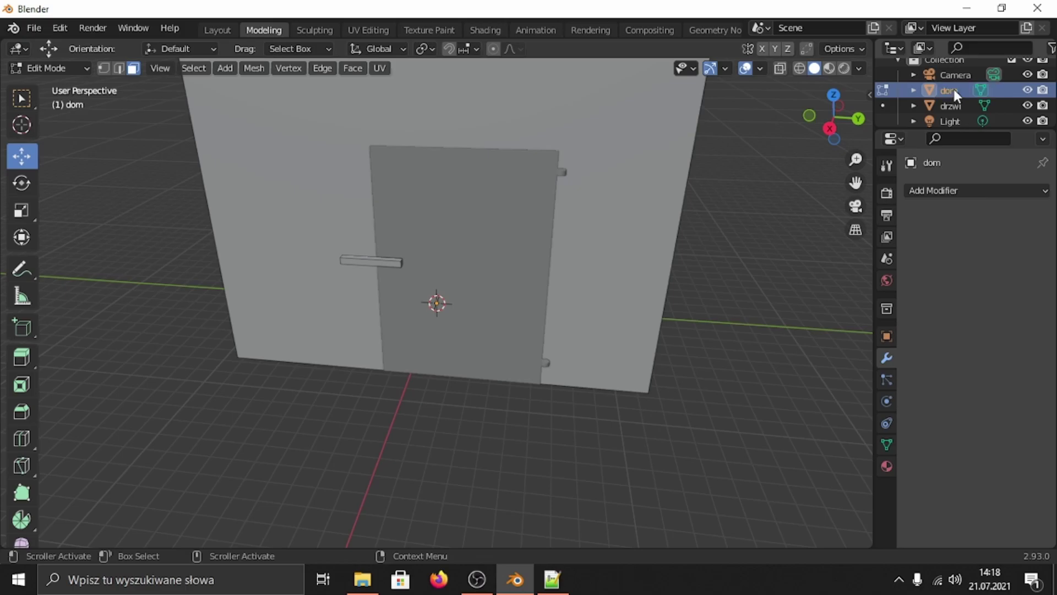
Separate the complete bolt bar from the dom mesh into its own object
click(371, 262)
key(l)
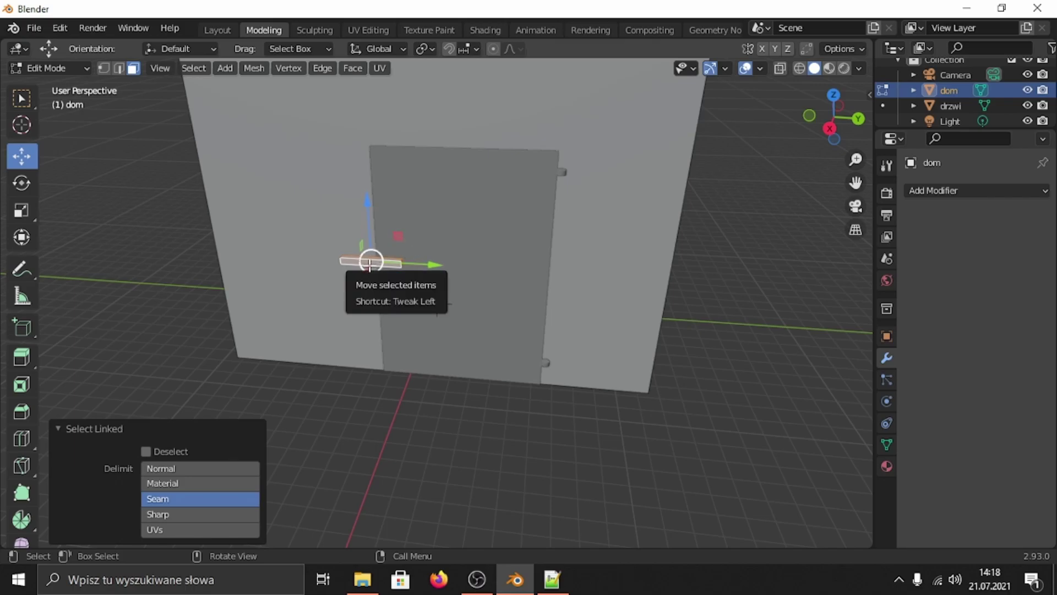
right_click(370, 262)
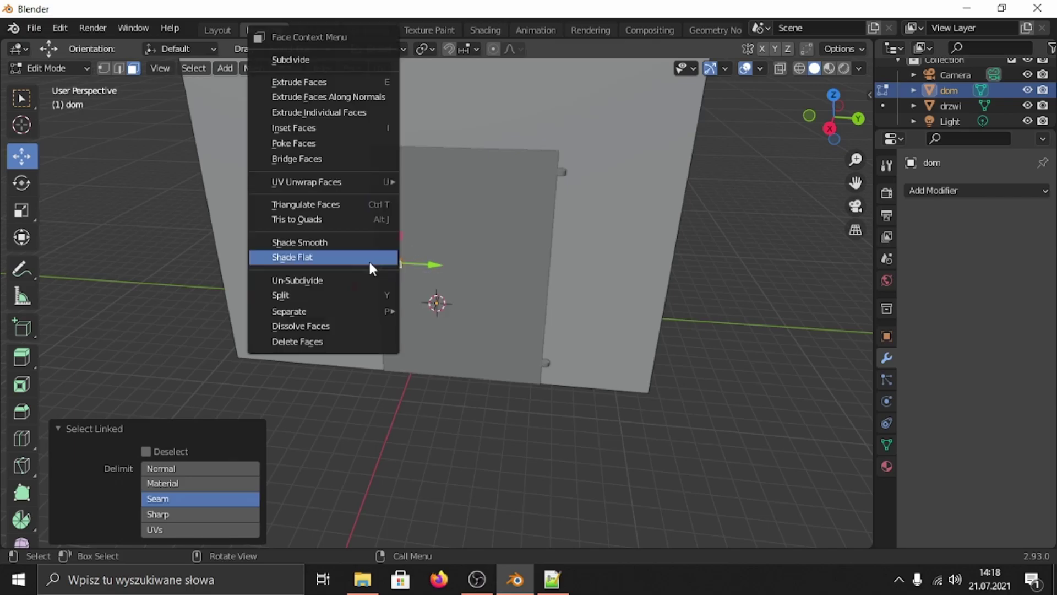
mouse_move(362, 313)
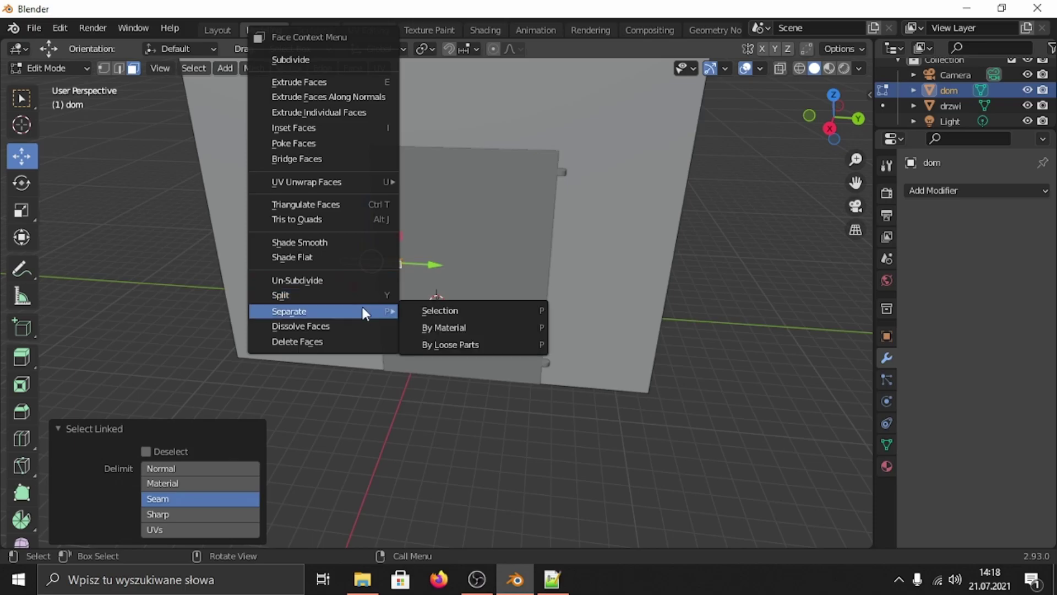
click(420, 246)
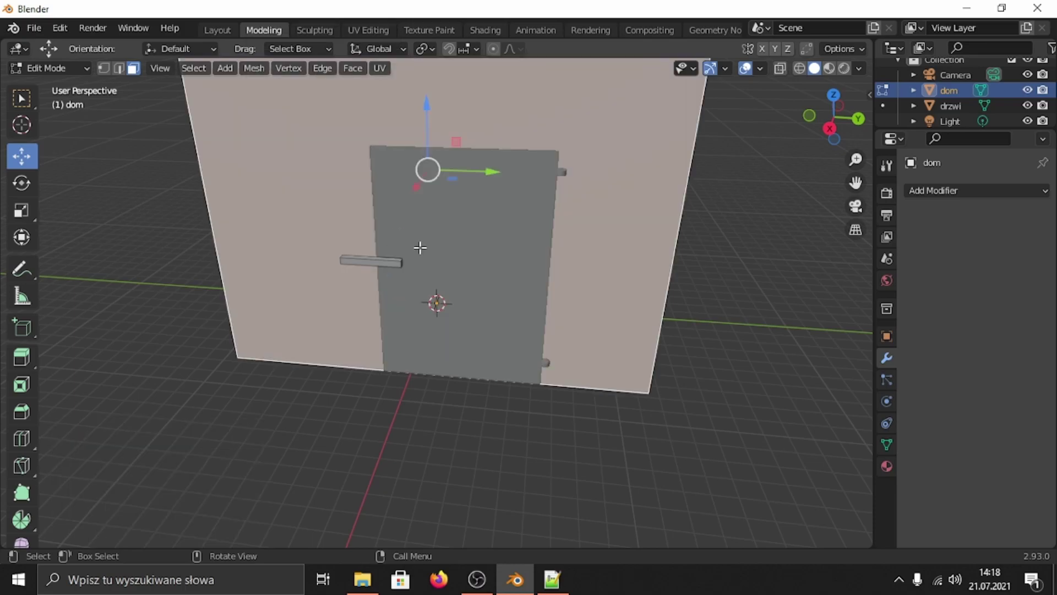
key(ctrl+z)
key(l)
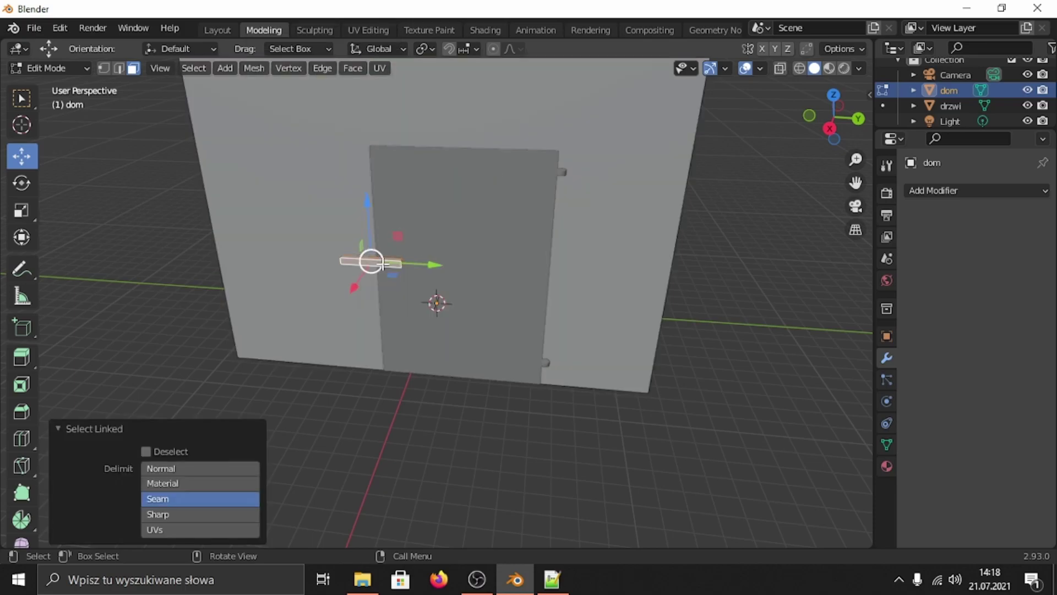
right_click(384, 264)
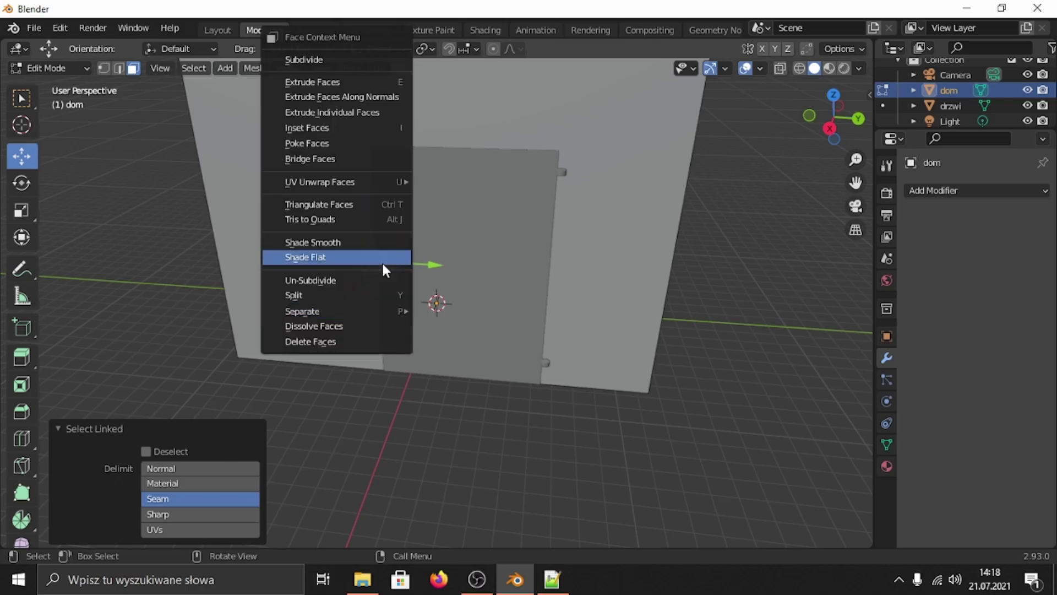
mouse_move(346, 311)
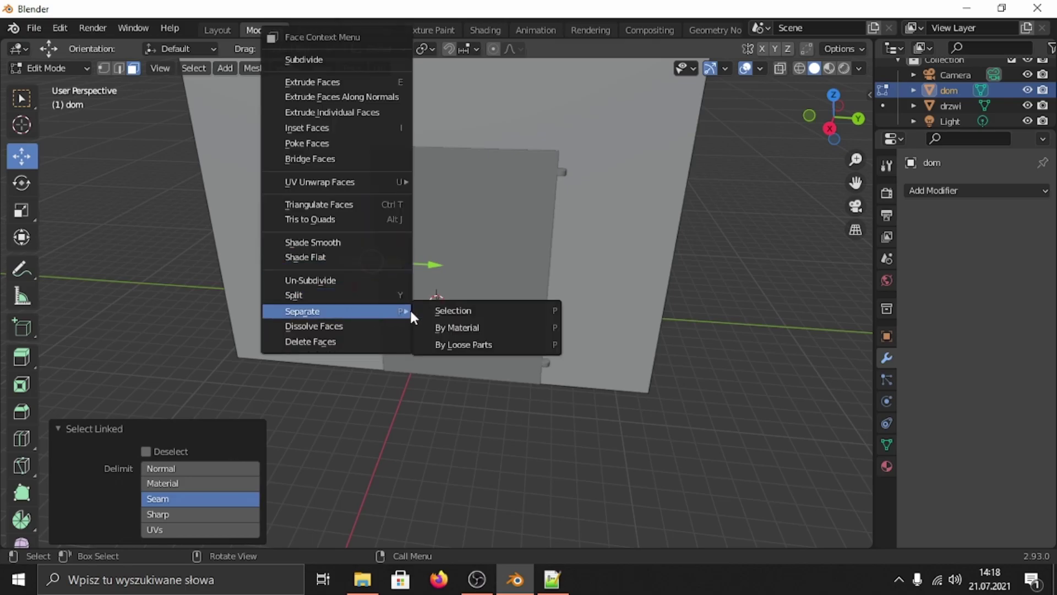
click(457, 311)
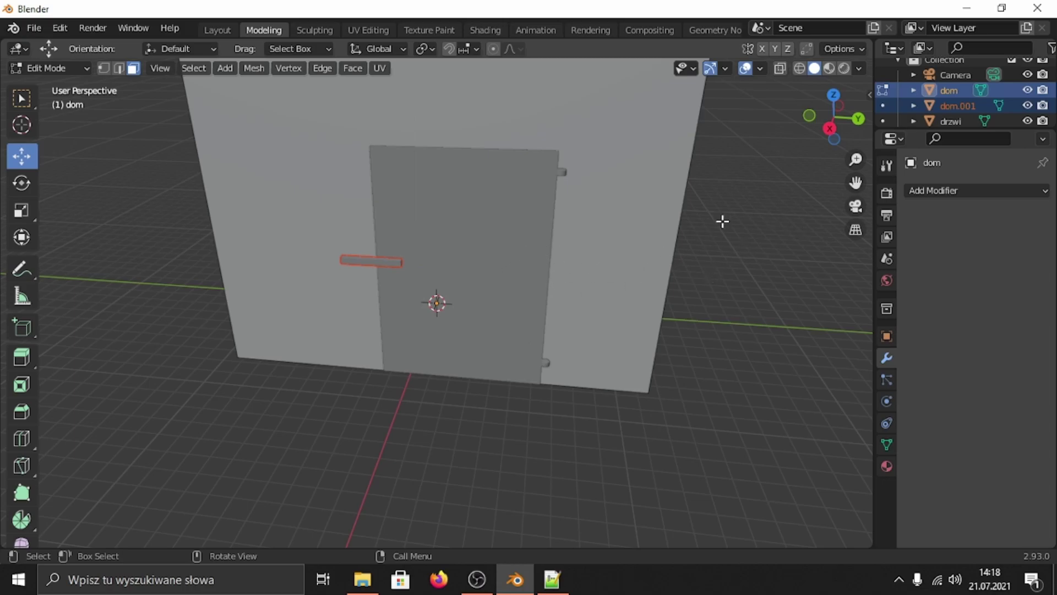
Rename the separated bolt bar object as zasuwa
click(503, 236)
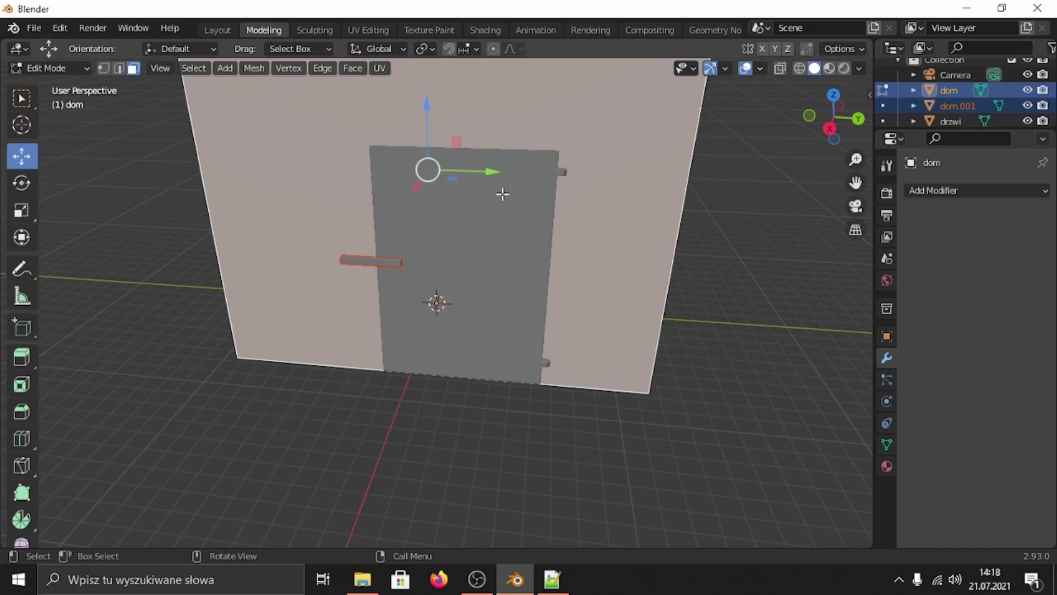
click(956, 107)
double_click(956, 107)
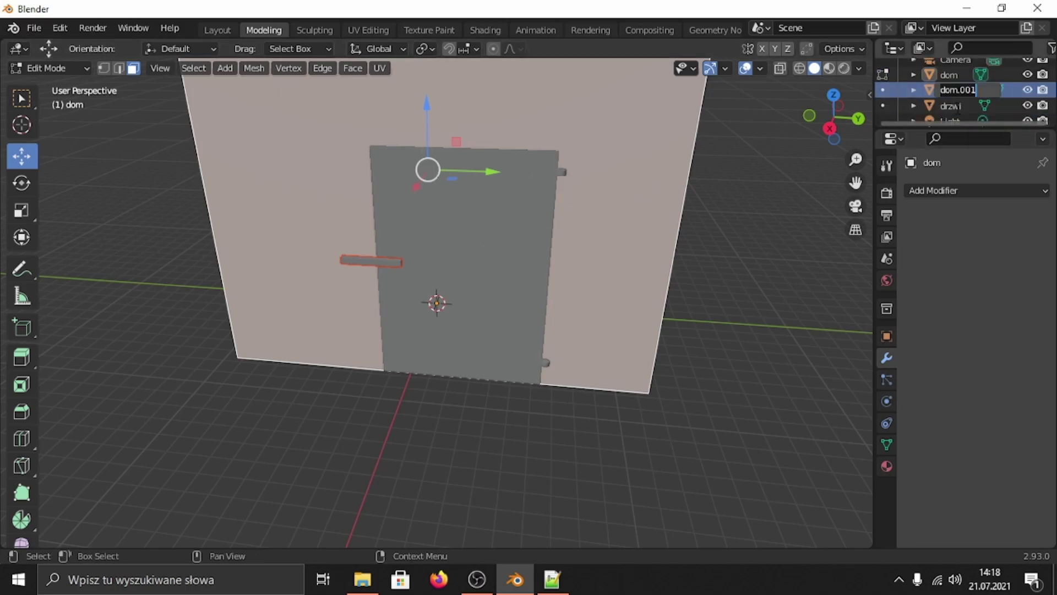
text(zasuwa)
key(Return)
Select the drzwi object and switch mesh editing from dom to it
click(949, 91)
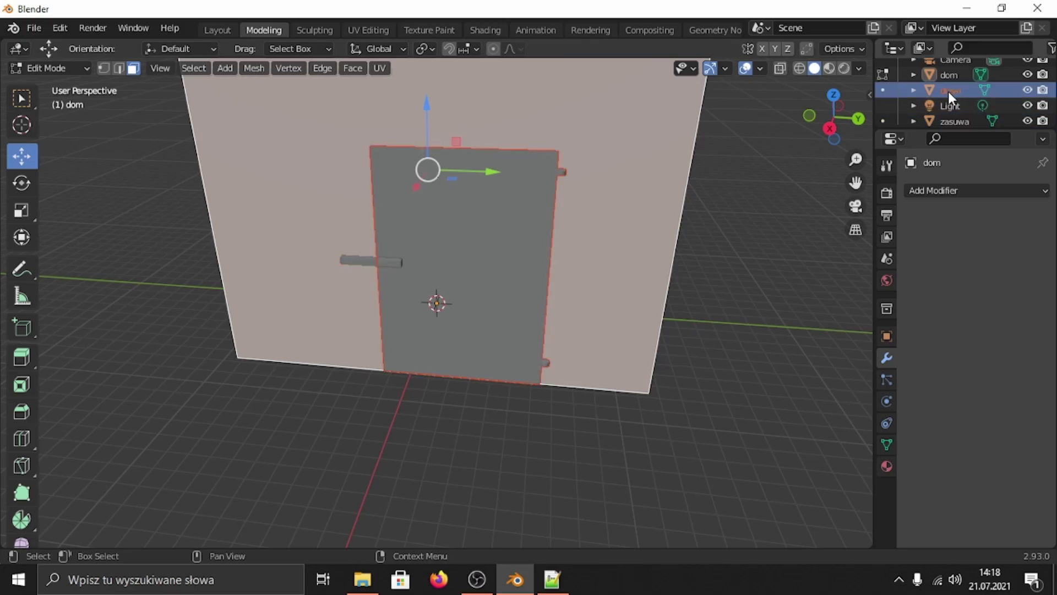
mouse_move(523, 225)
middle_down()
mouse_move(487, 246)
mouse_move(502, 223)
middle_up()
scroll(474, 270, up, 3)
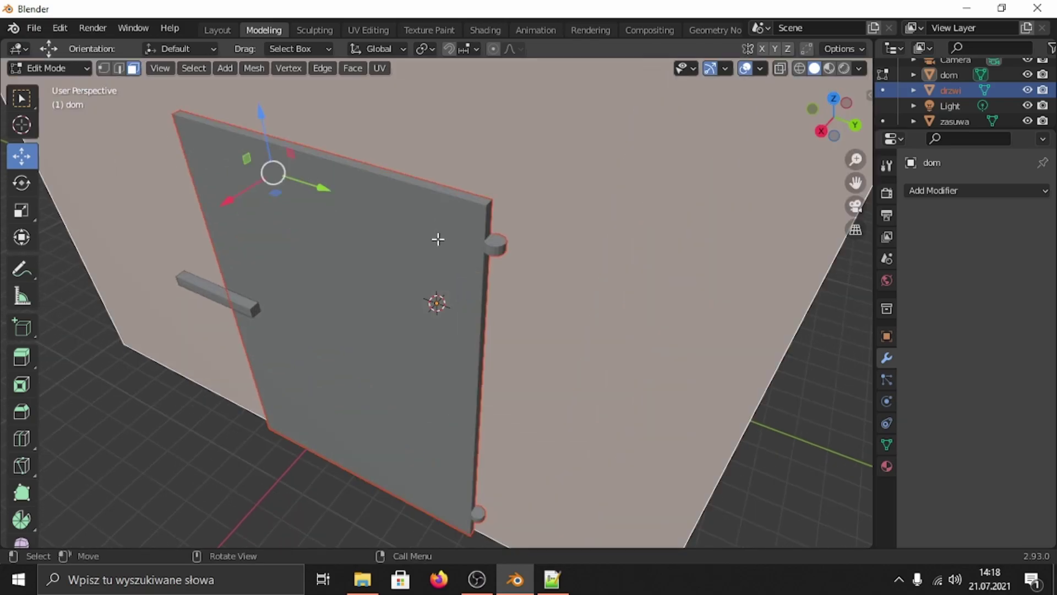
key(Tab)
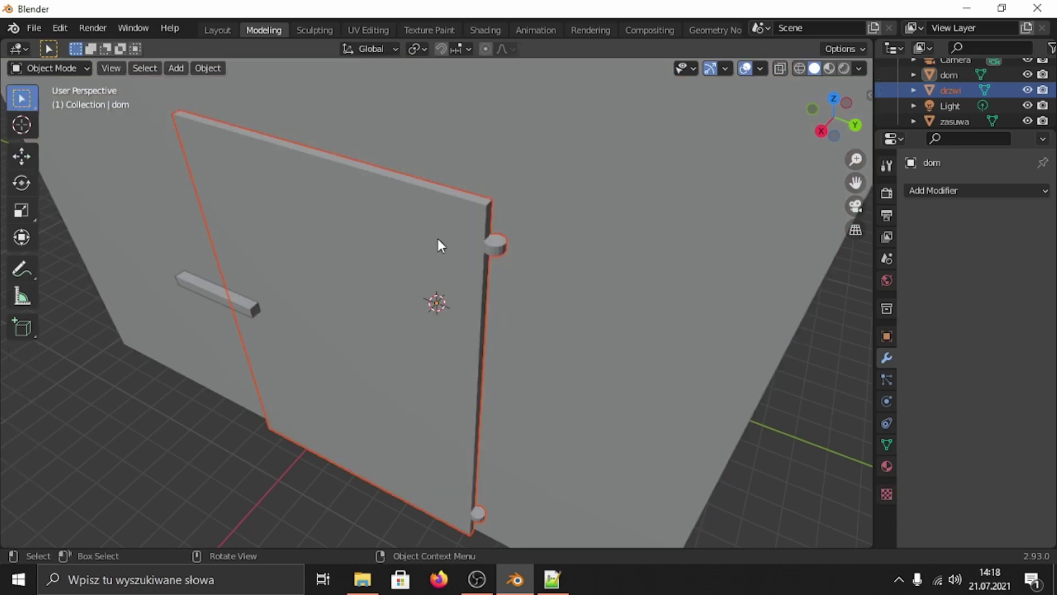
key(Tab)
key(alt+q)
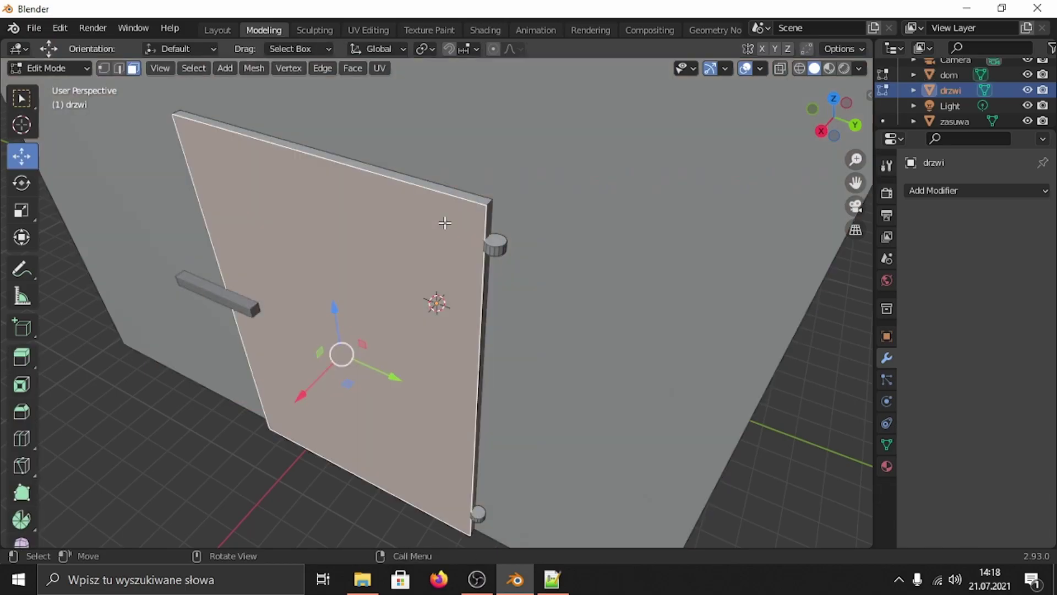
Select only the top face of the door's upper hinge cylinder and snap the 3D cursor to it
key(alt+a)
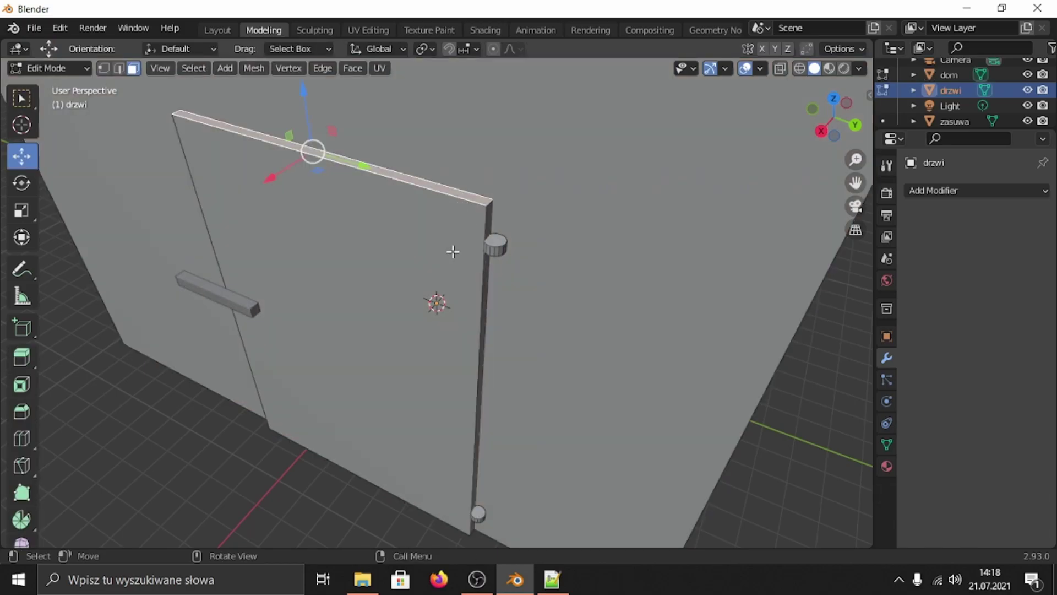
key(a)
click(500, 244)
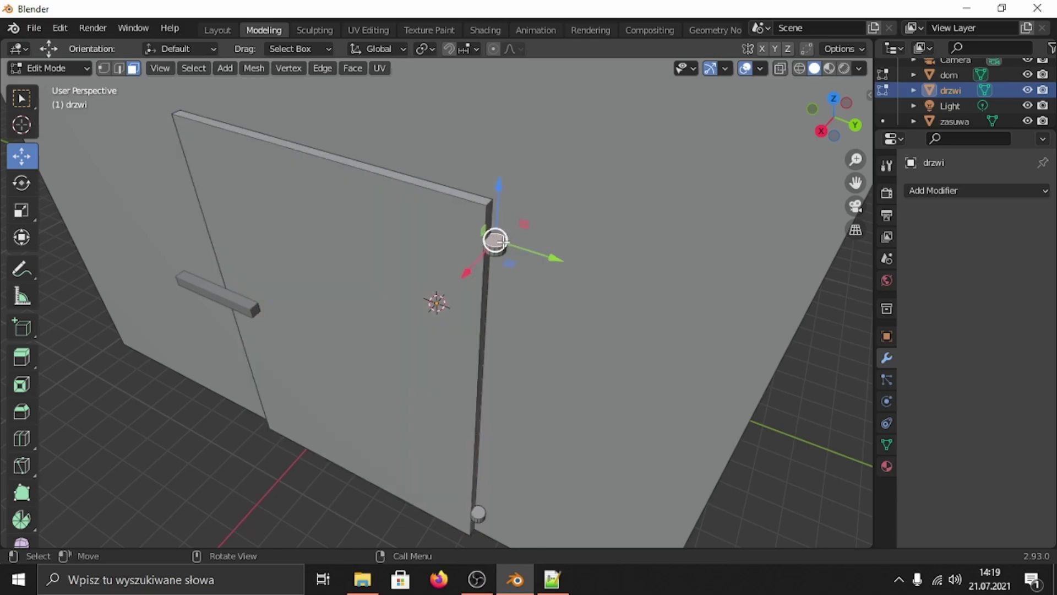
key(shift+s)
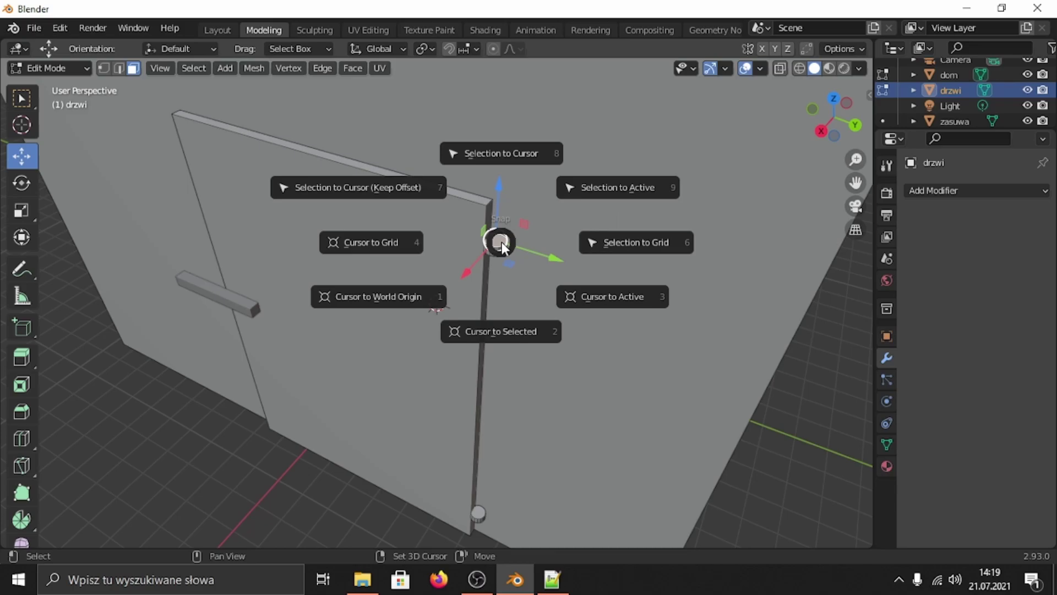
click(499, 332)
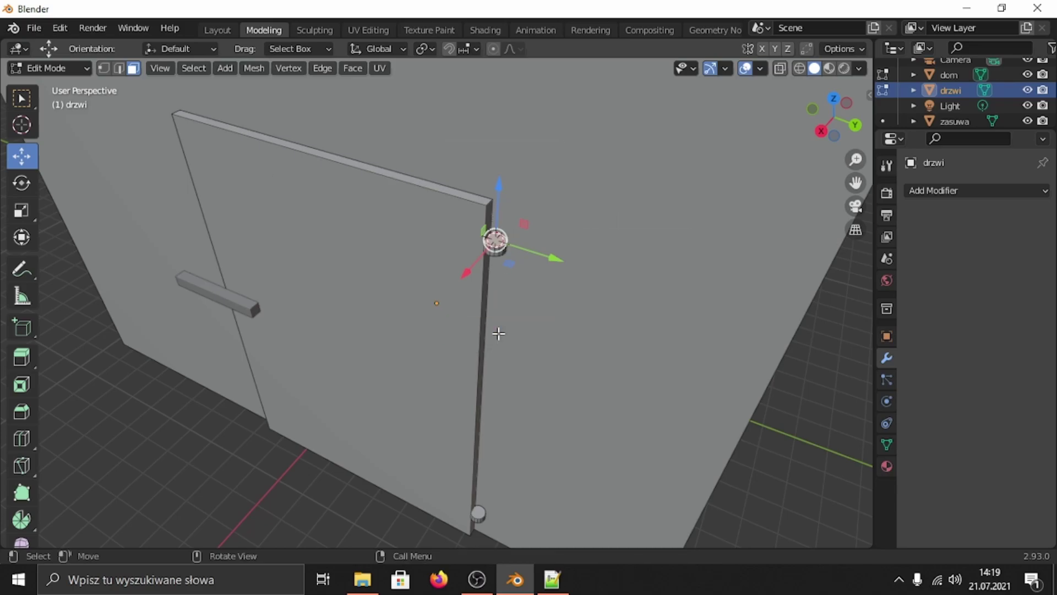
scroll(517, 267, up, 3)
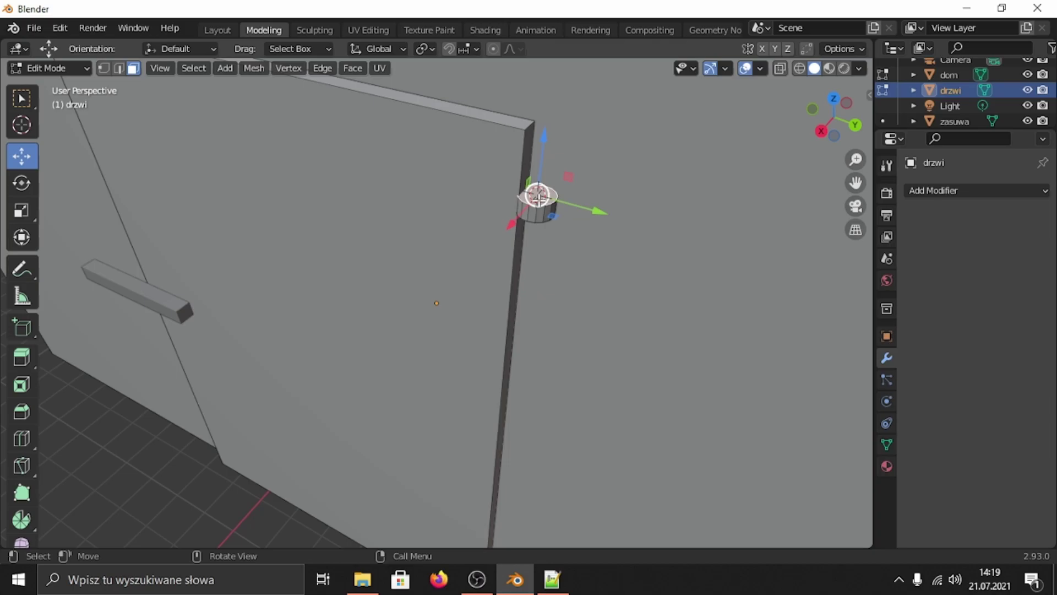
Switch to the Layout workspace and set the drzwi object's origin to the 3D cursor
click(223, 31)
scroll(527, 261, down, 5)
middle_drag(527, 261, 517, 206)
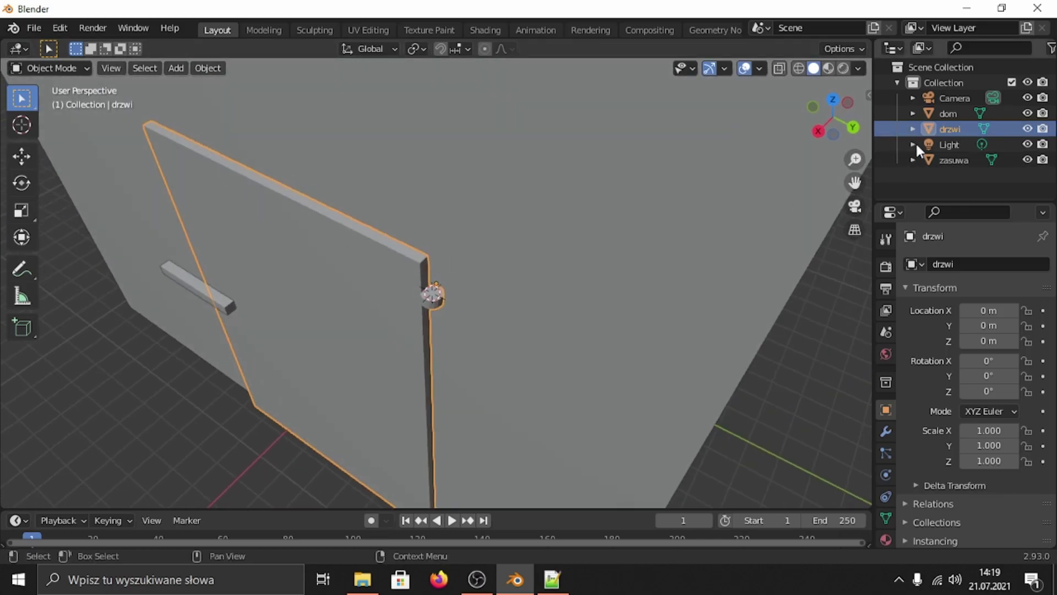
right_click(435, 298)
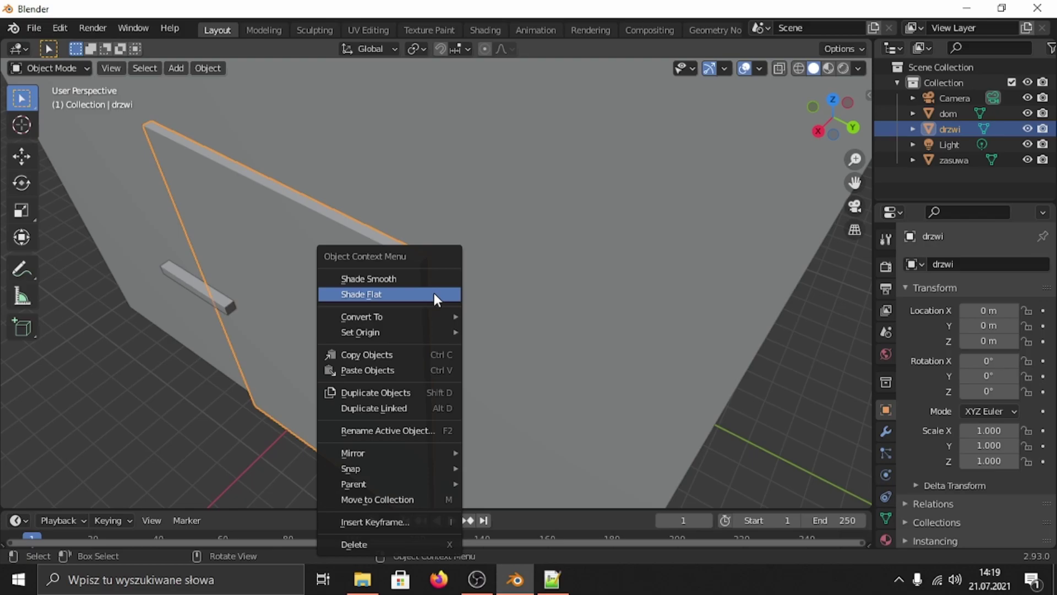
mouse_move(390, 333)
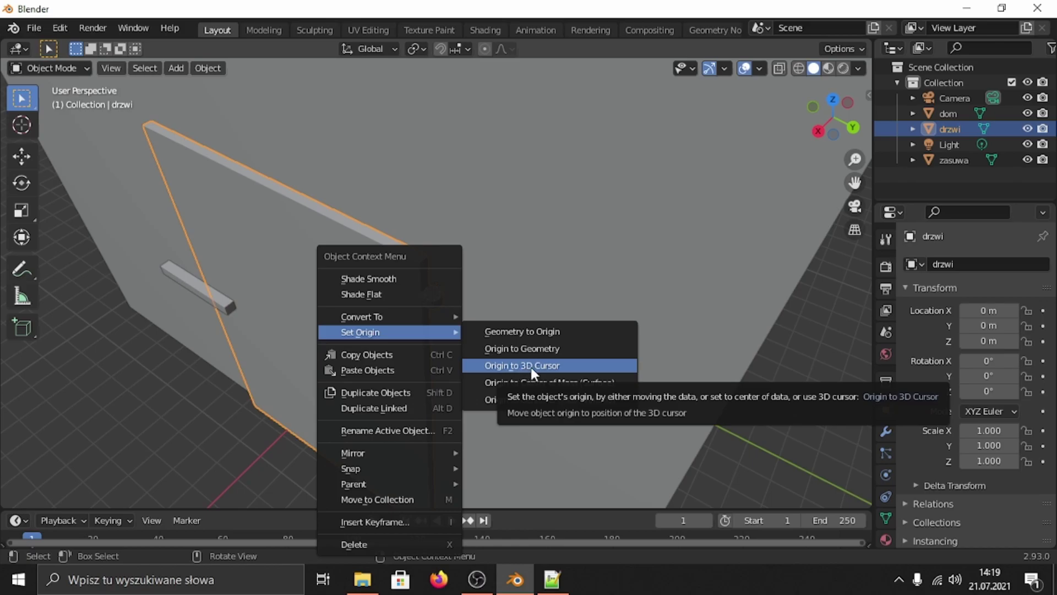
click(564, 370)
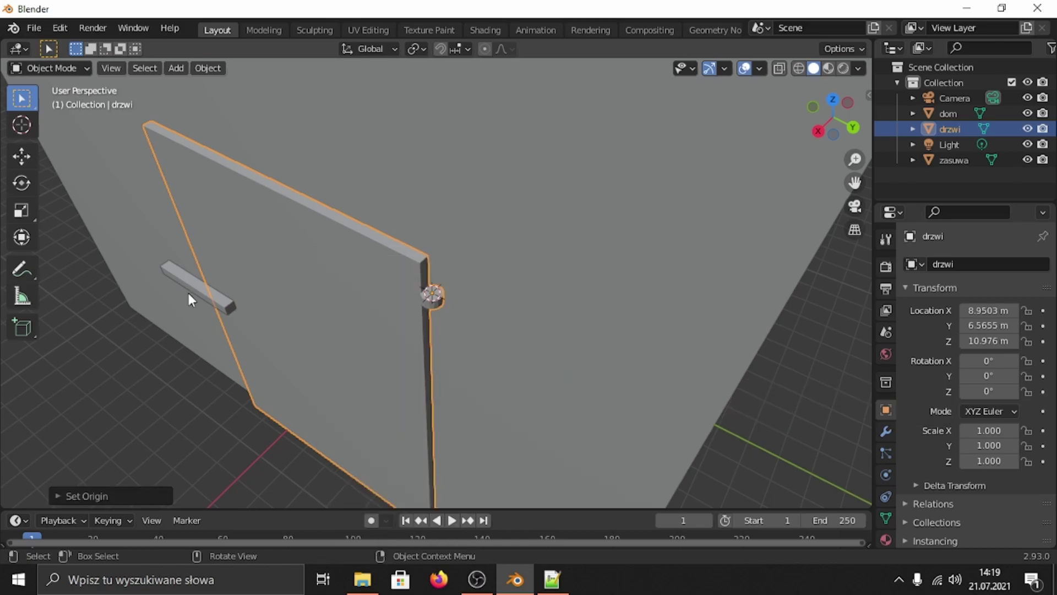
Try rotating the drzwi door about the Z axis at its hinge origin, then undo the rotation
click(22, 157)
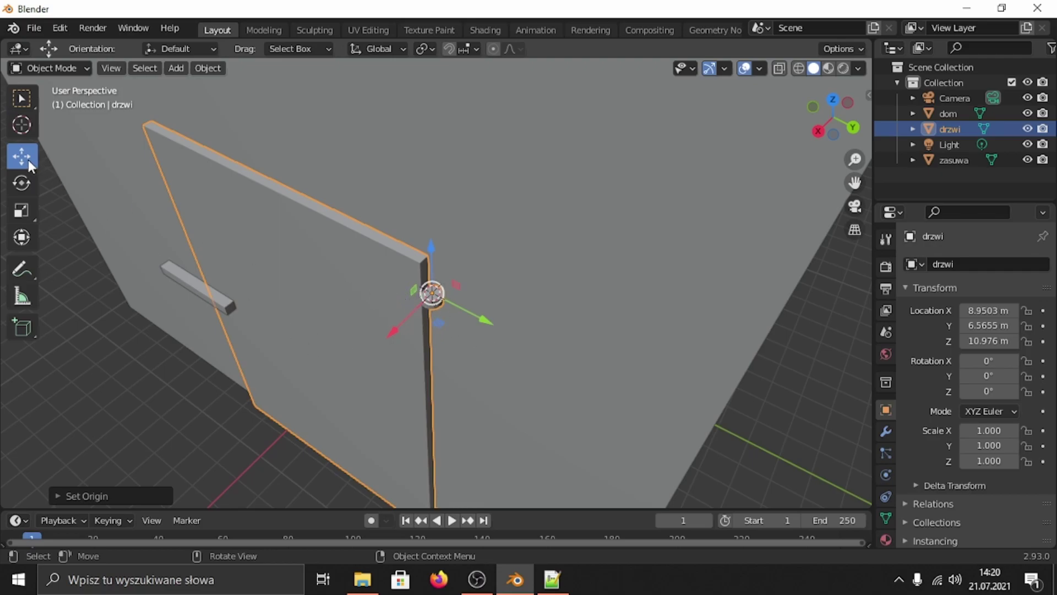
click(22, 185)
mouse_move(422, 335)
mouse_down()
mouse_move(448, 329)
mouse_move(371, 331)
mouse_move(427, 334)
mouse_up()
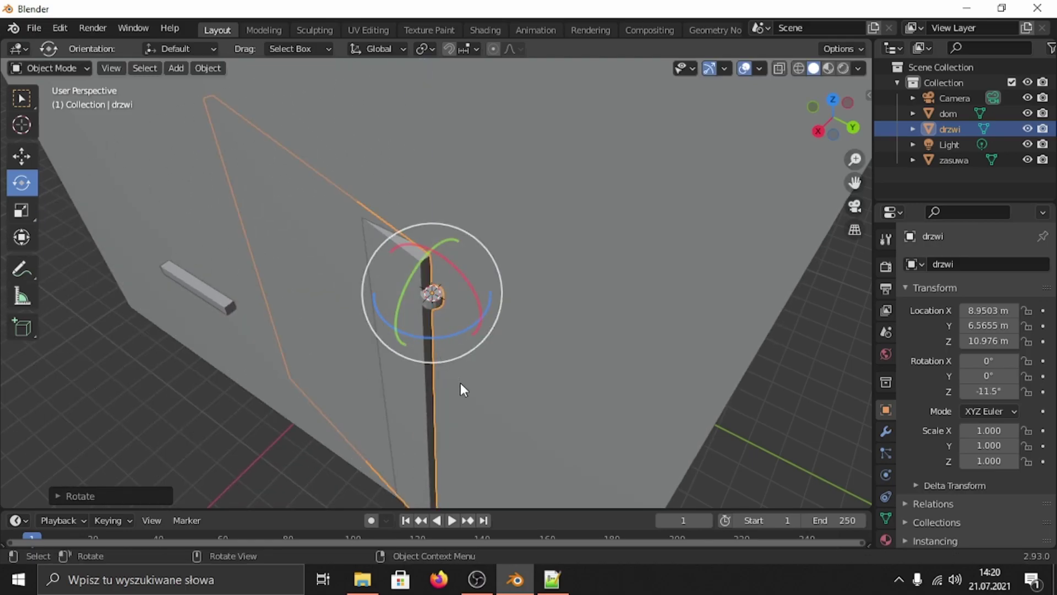
key(ctrl+z)
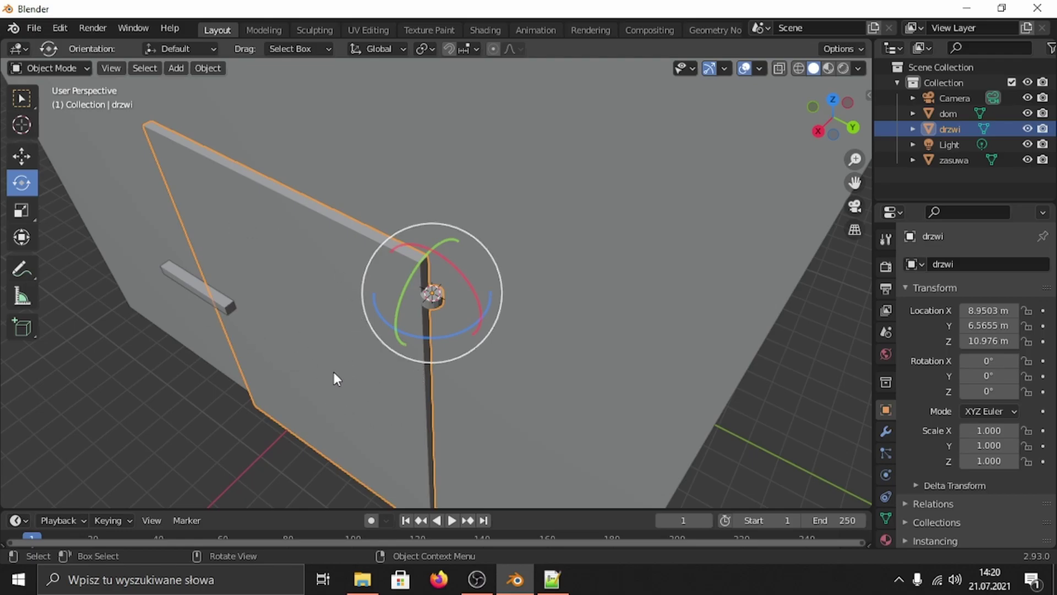
Switch to the Modeling workspace, move mesh editing to the zasuwa object and select its long front face
scroll(297, 322, down, 5)
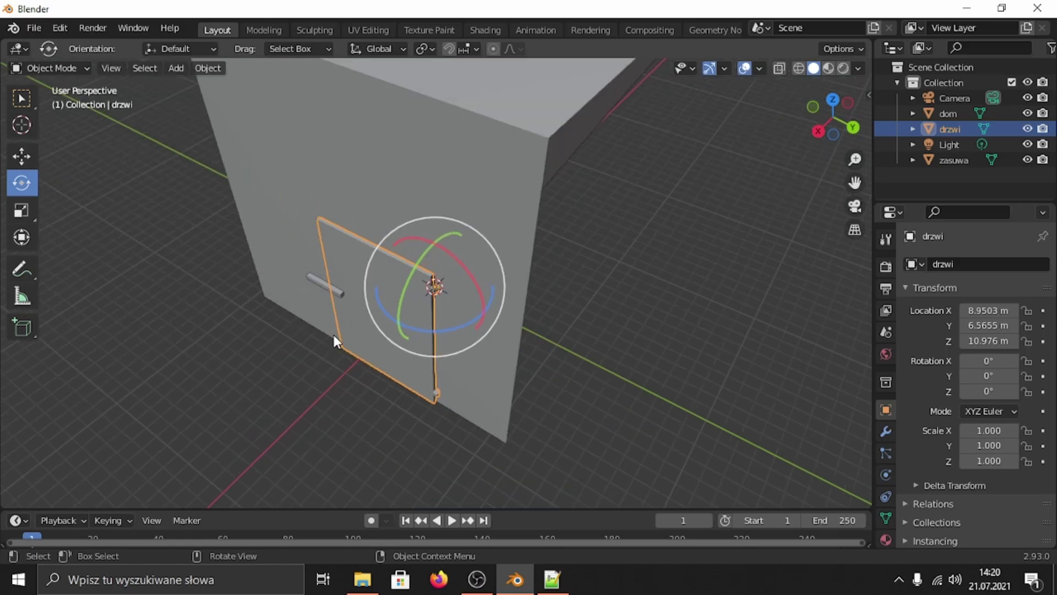
scroll(330, 341, up, 3)
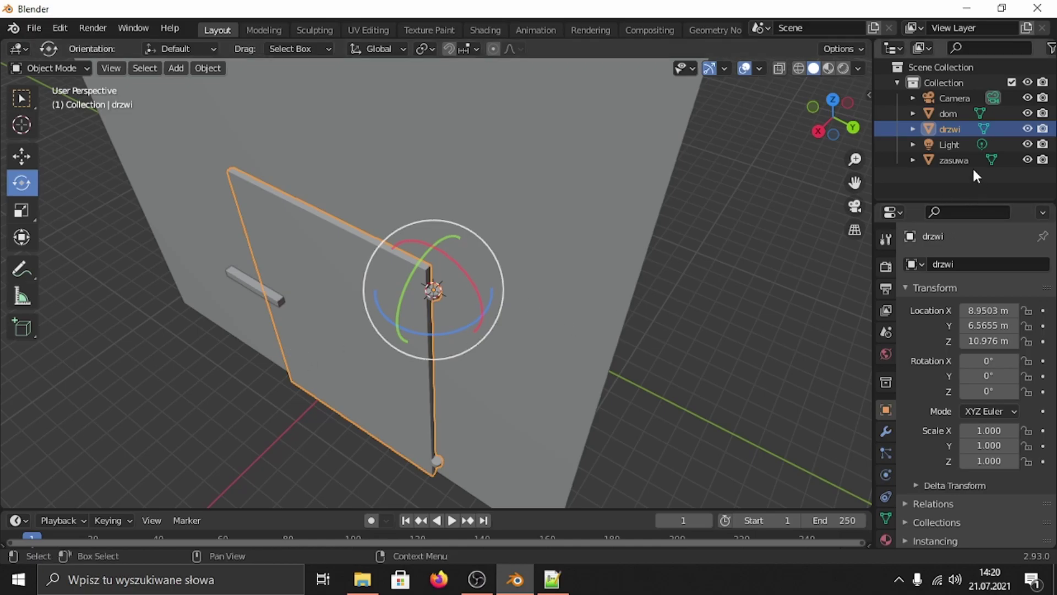
click(264, 29)
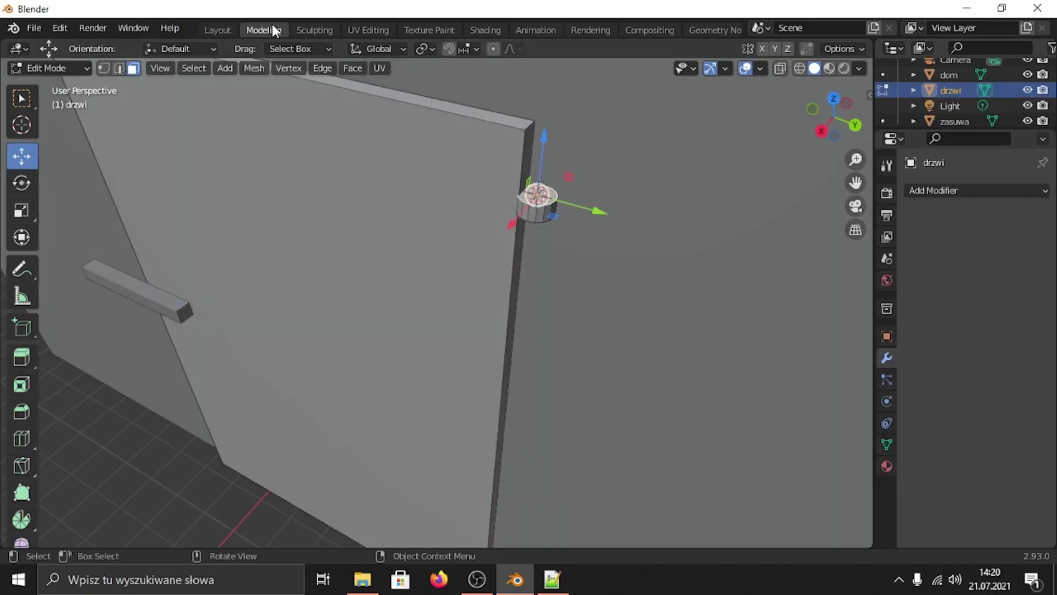
middle_drag(260, 278, 303, 279)
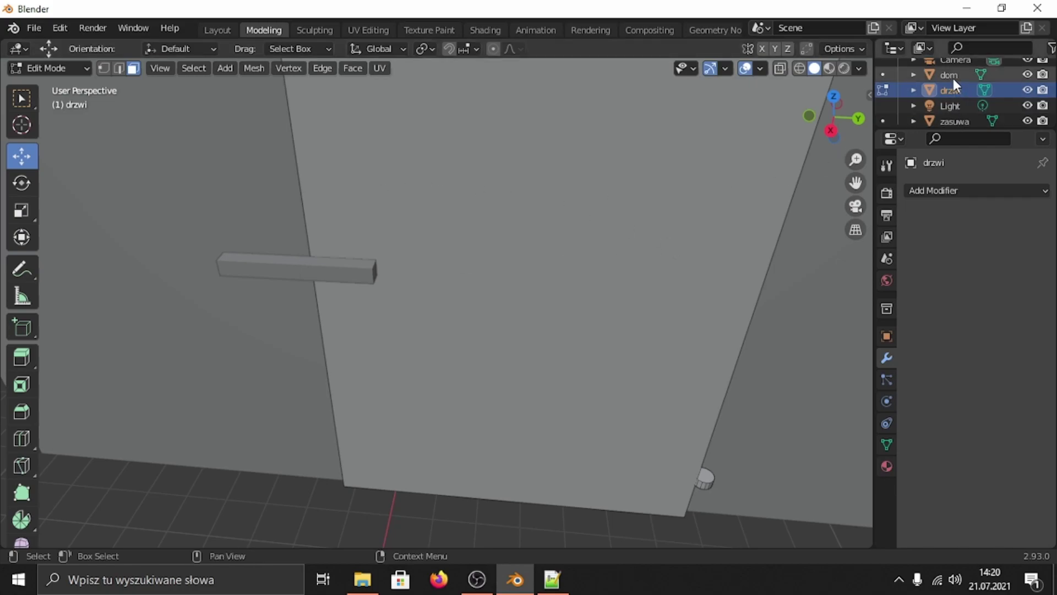
click(954, 120)
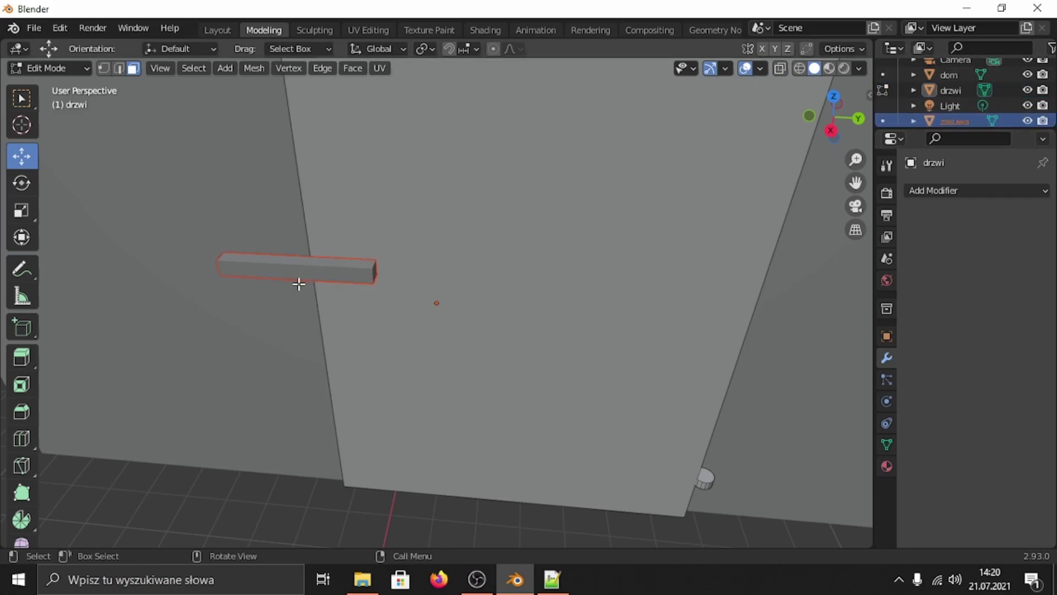
key(Tab)
key(Tab)
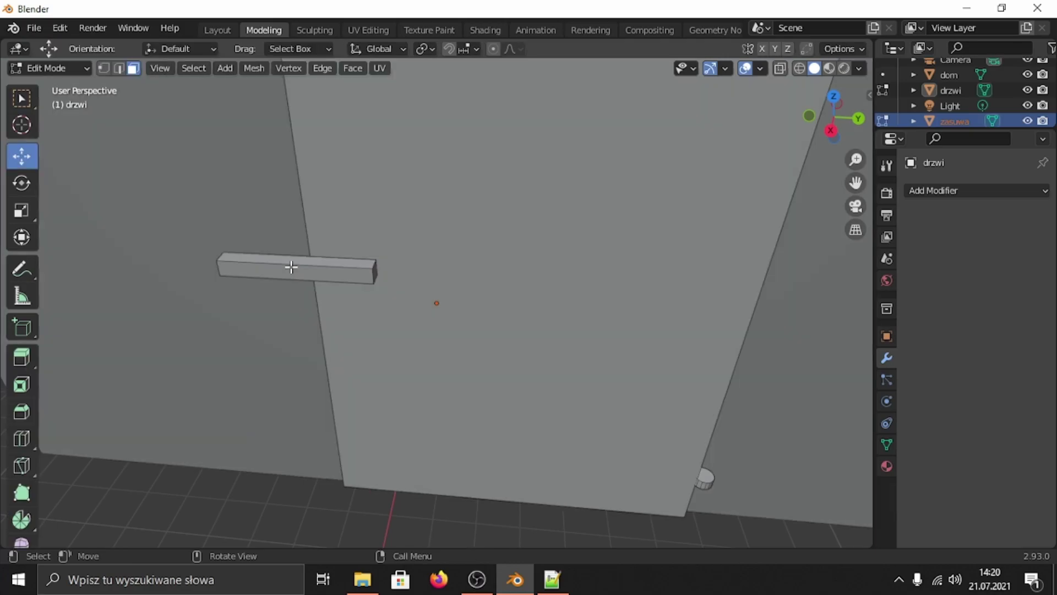
click(303, 274)
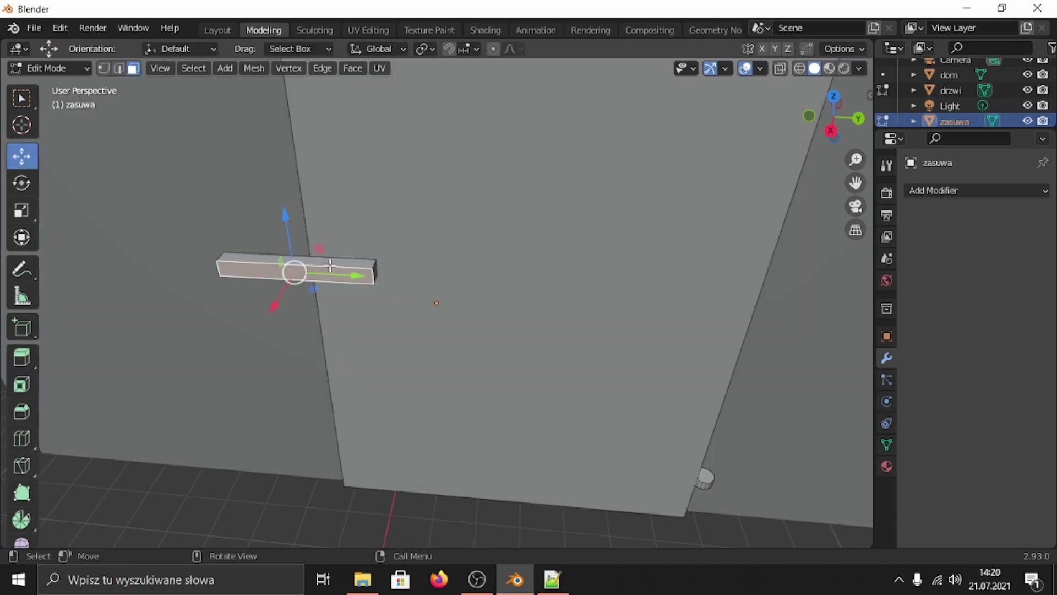
Select the end face of the zasuwa bar nearest the door's middle and frame it up close
scroll(346, 269, up, 3)
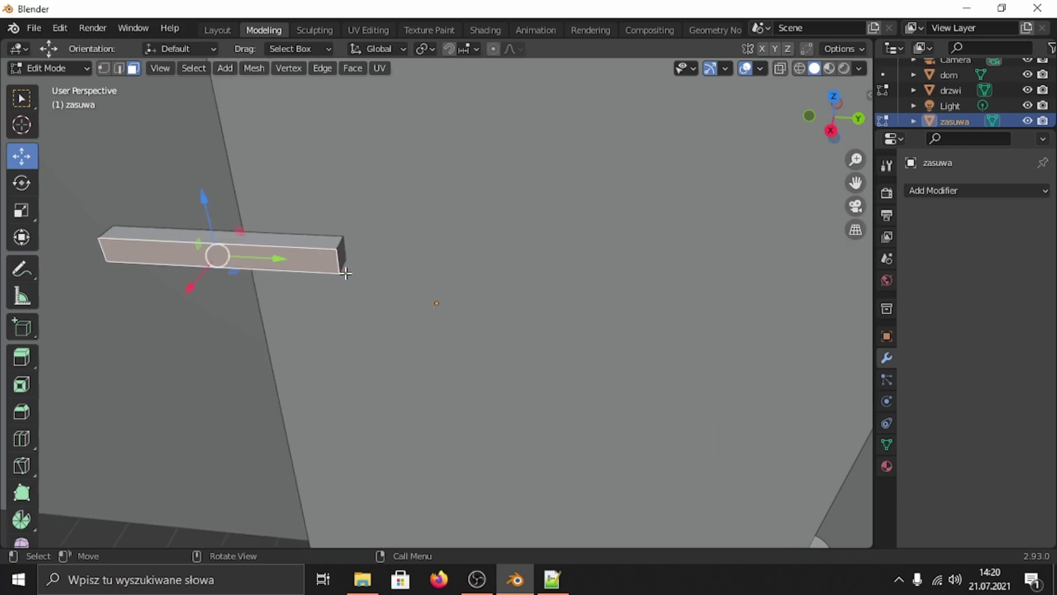
middle_drag(347, 272, 246, 267)
key(KP_Decimal)
middle_drag(338, 274, 313, 267)
middle_drag(402, 288, 413, 312)
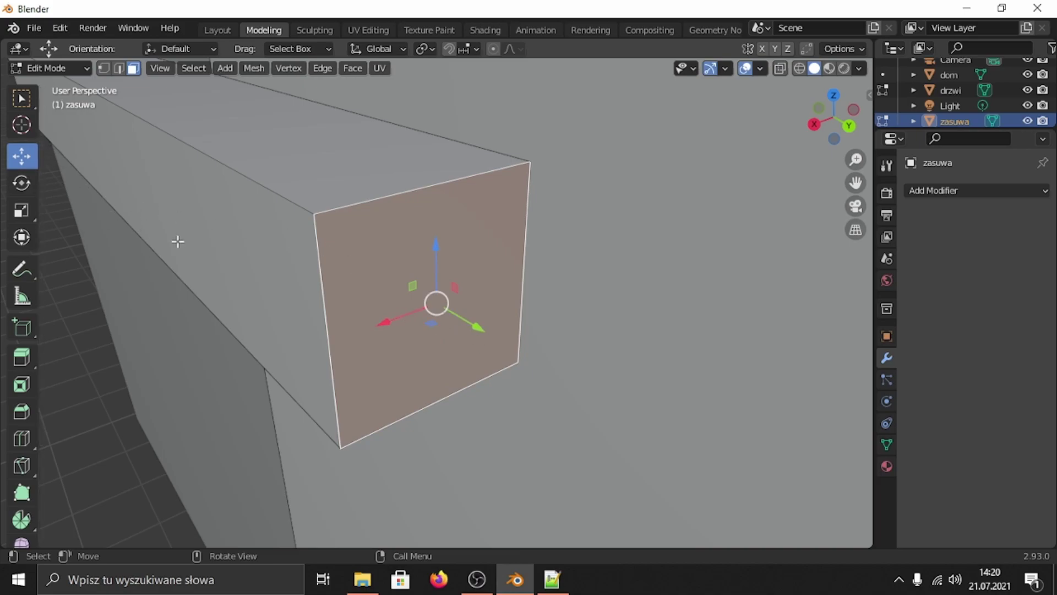
In edge select mode, select the end face's upper and lower edges and snap the 3D cursor to the selection
click(118, 68)
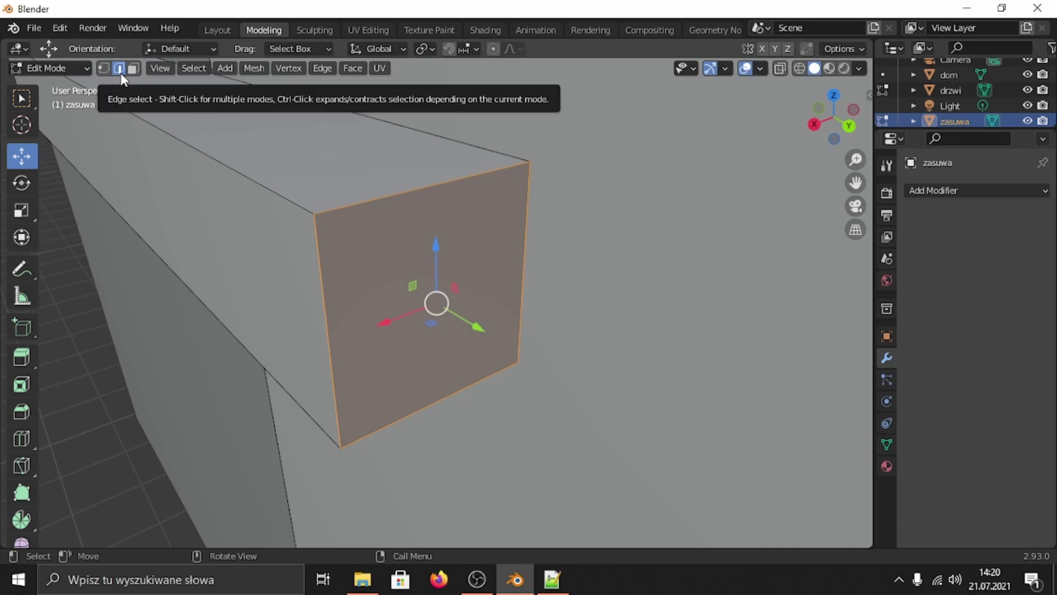
click(365, 201)
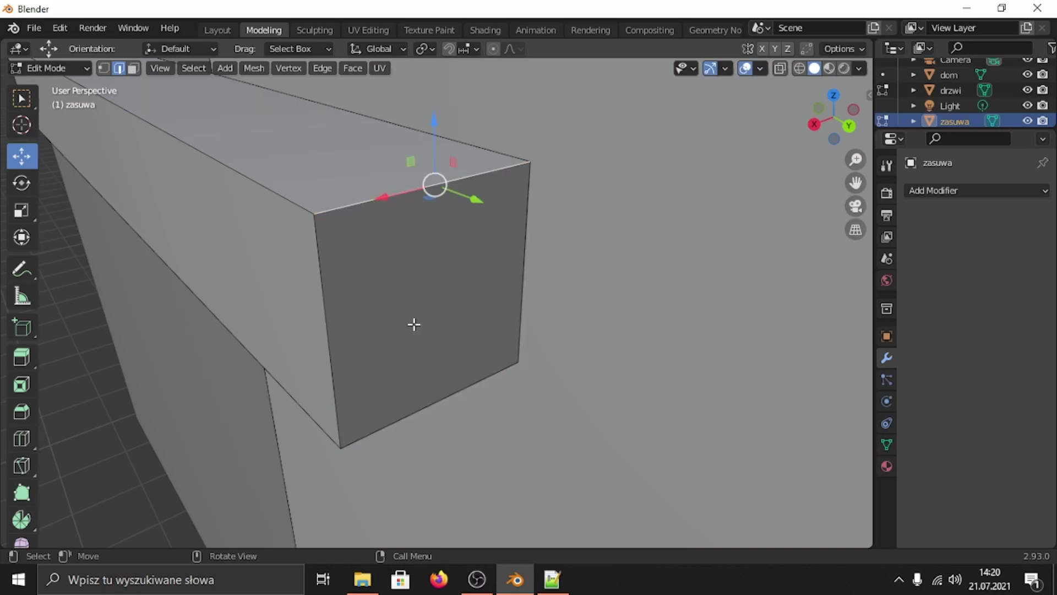
shift+click(421, 408)
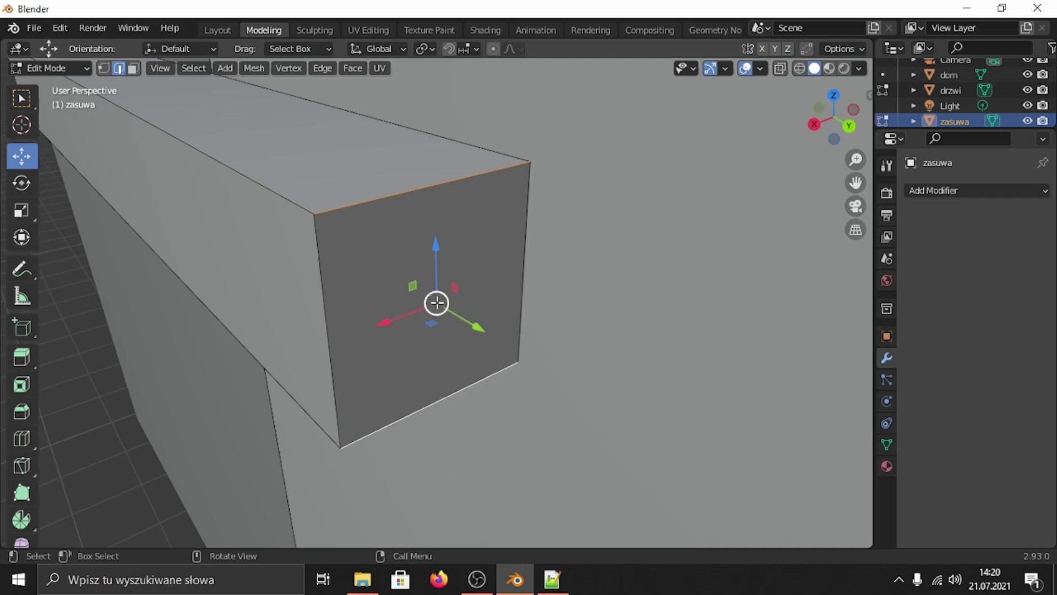
key(shift+s)
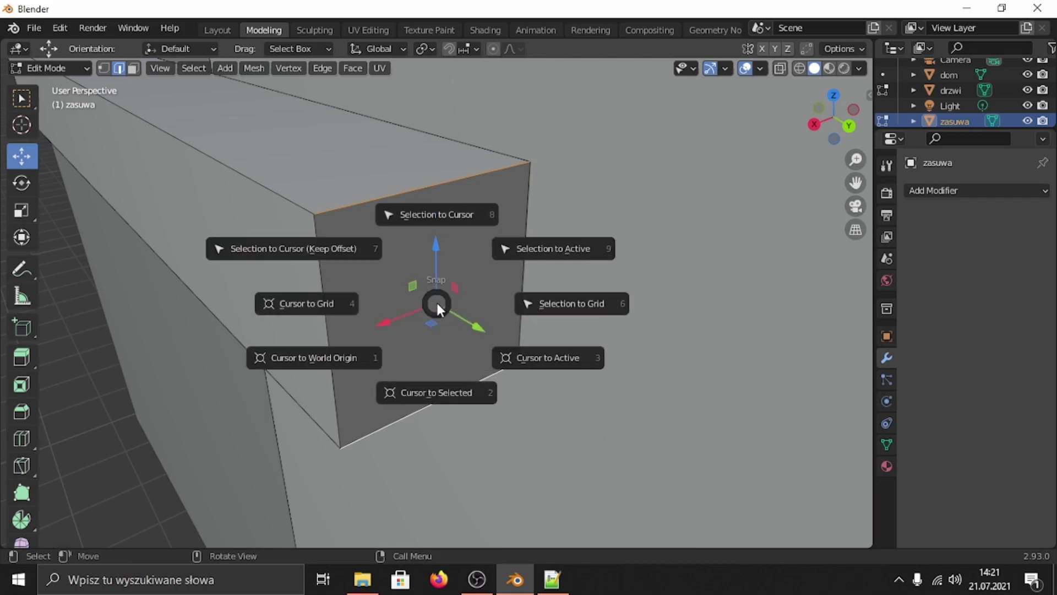
click(445, 391)
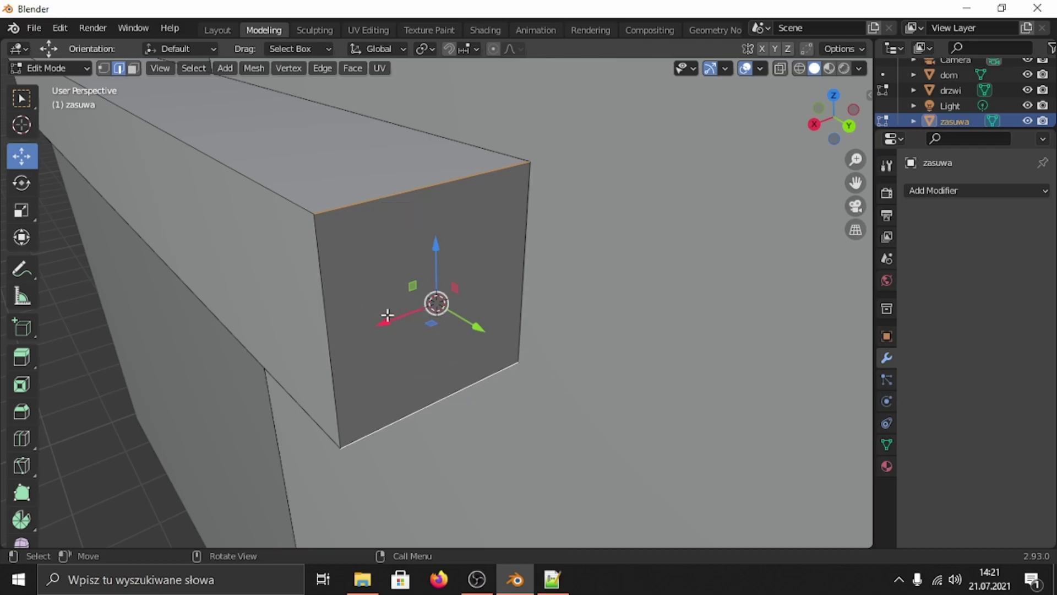
Switch to the Layout workspace, select the zasuwa object and set its origin to the 3D cursor
click(223, 28)
key(KP_Decimal)
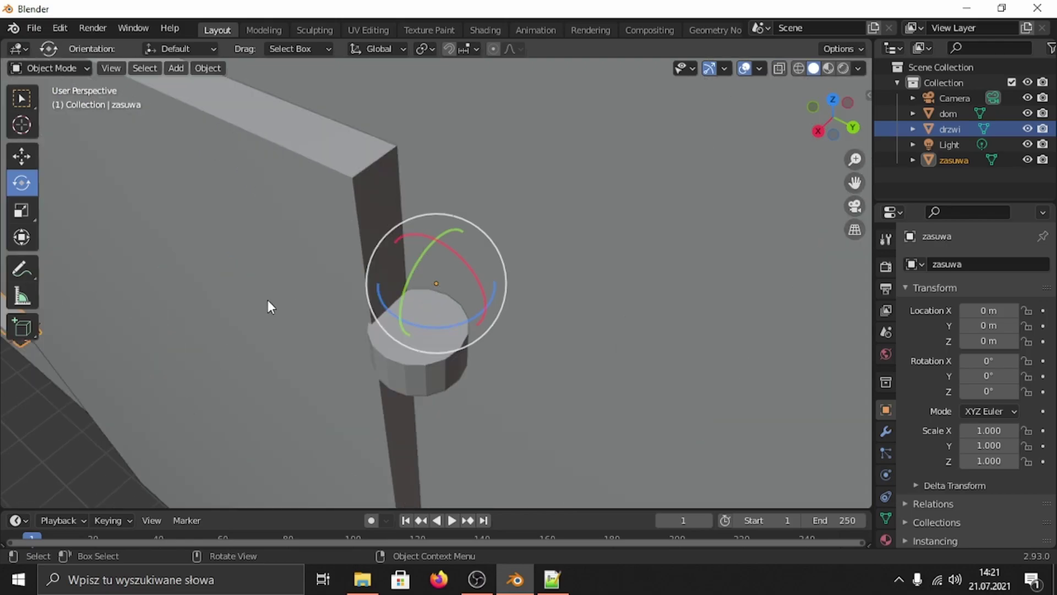
scroll(269, 281, down, 5)
click(264, 284)
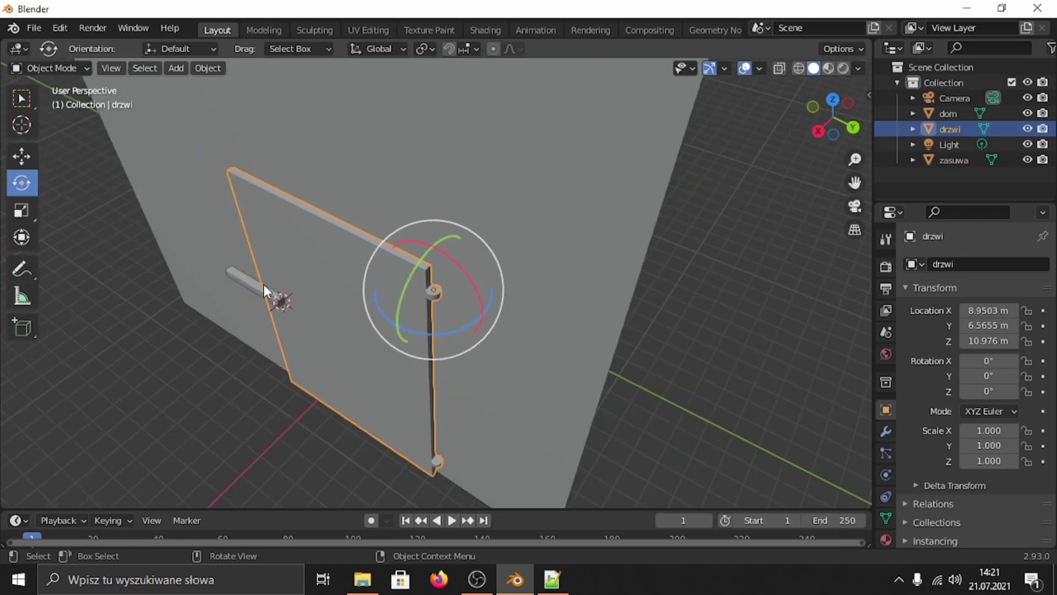
click(262, 292)
key(KP_Decimal)
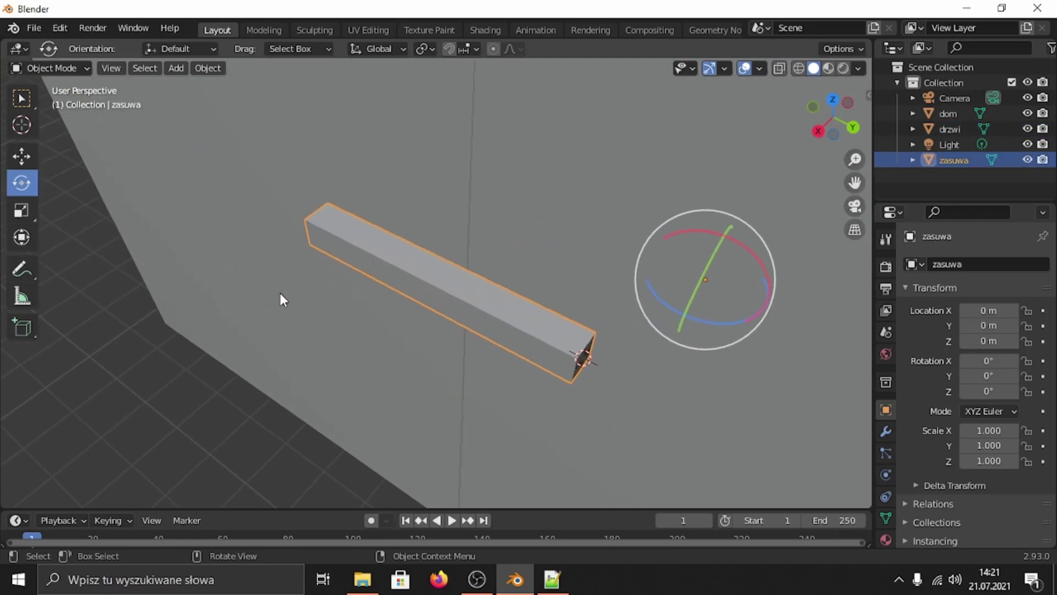
middle_drag(479, 288, 426, 234)
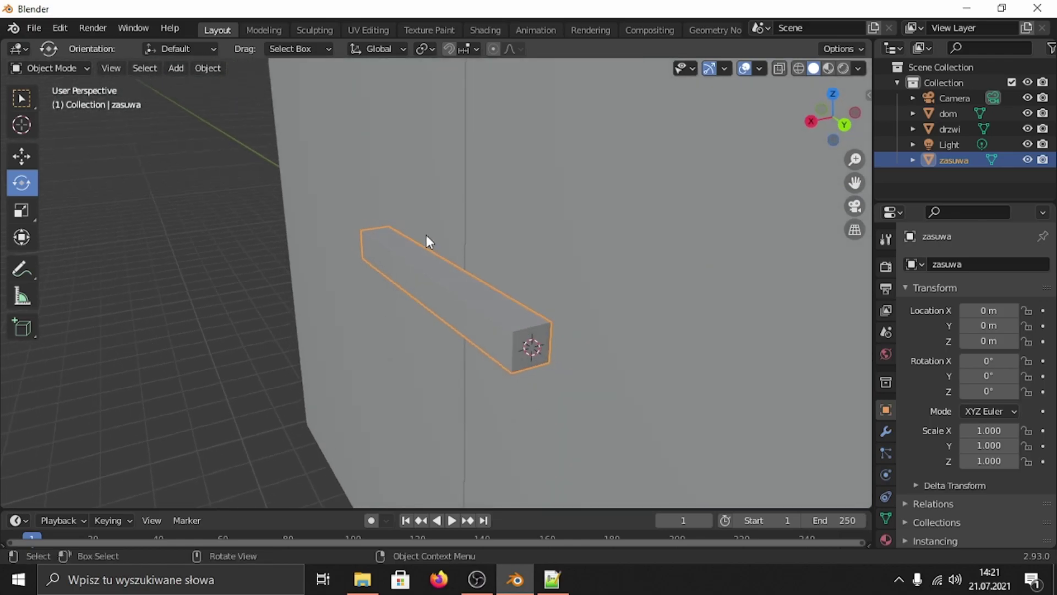
right_click(529, 349)
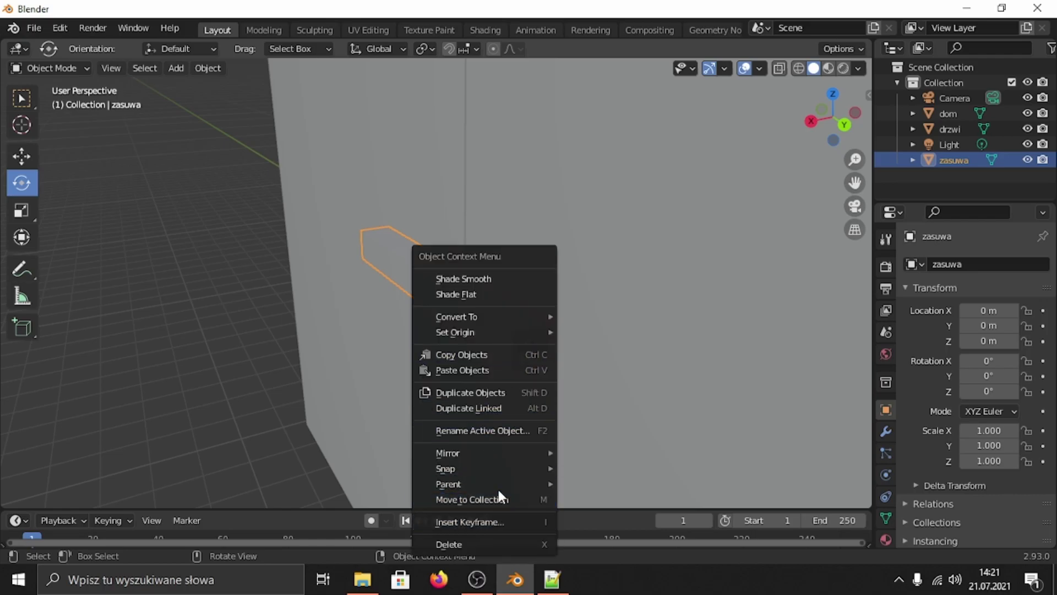
mouse_move(487, 331)
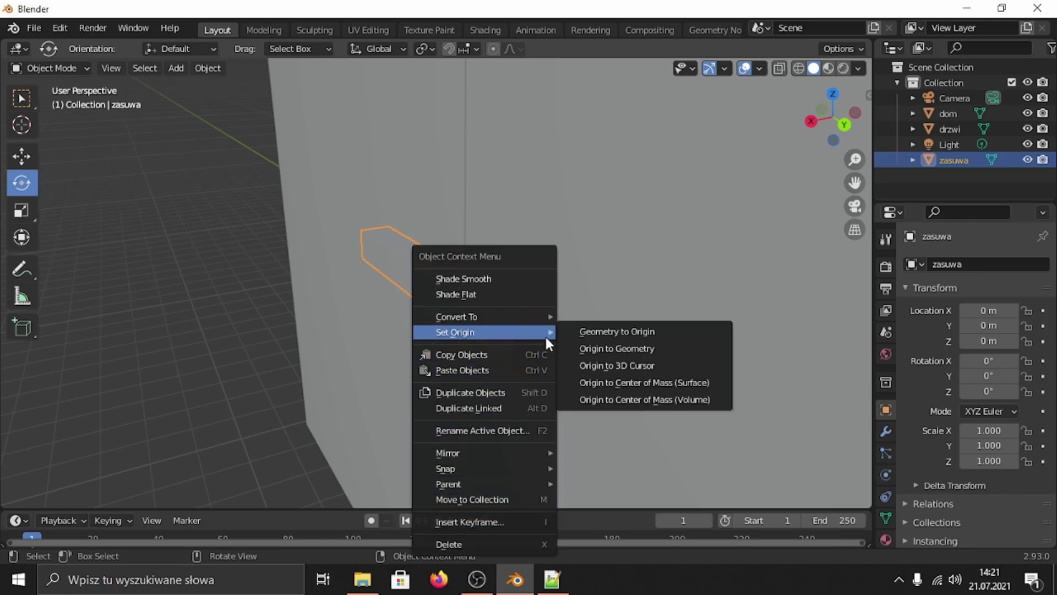
click(632, 366)
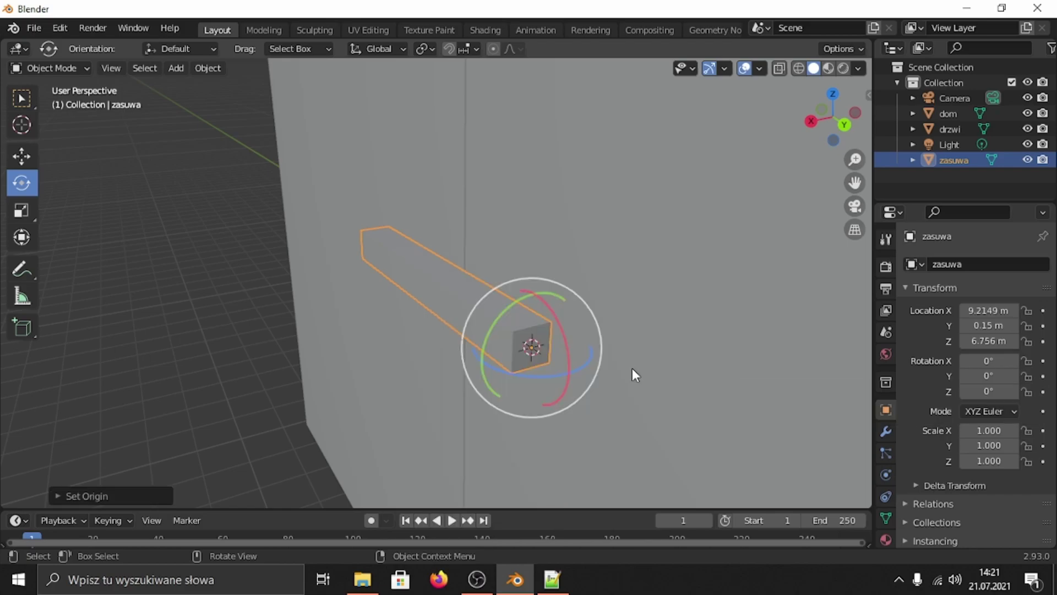
Try sliding the zasuwa bolt along the Y axis with the Move tool and revert the movement
click(26, 158)
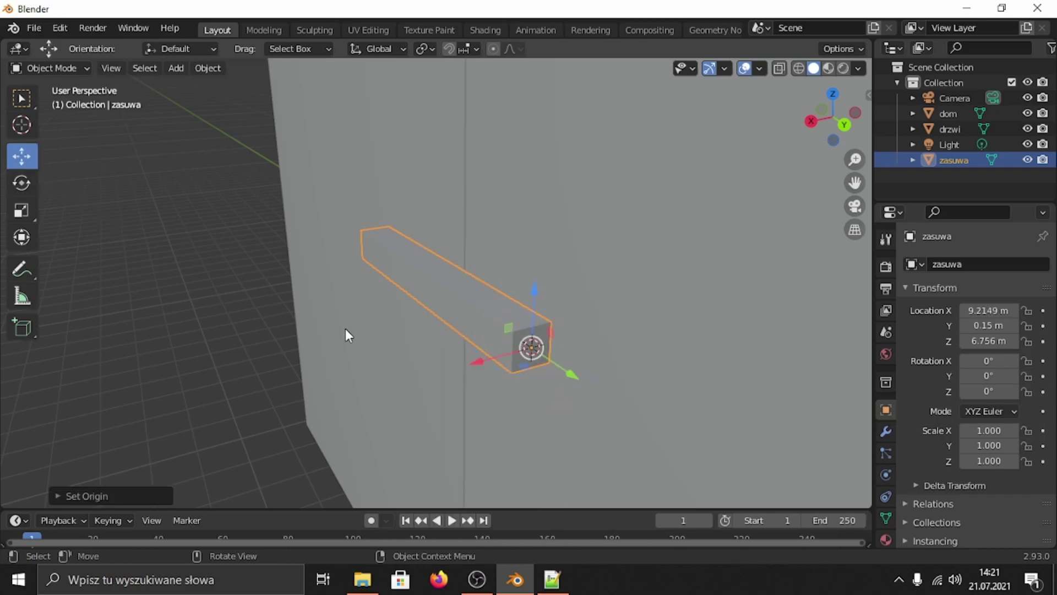
middle_drag(443, 284, 517, 306)
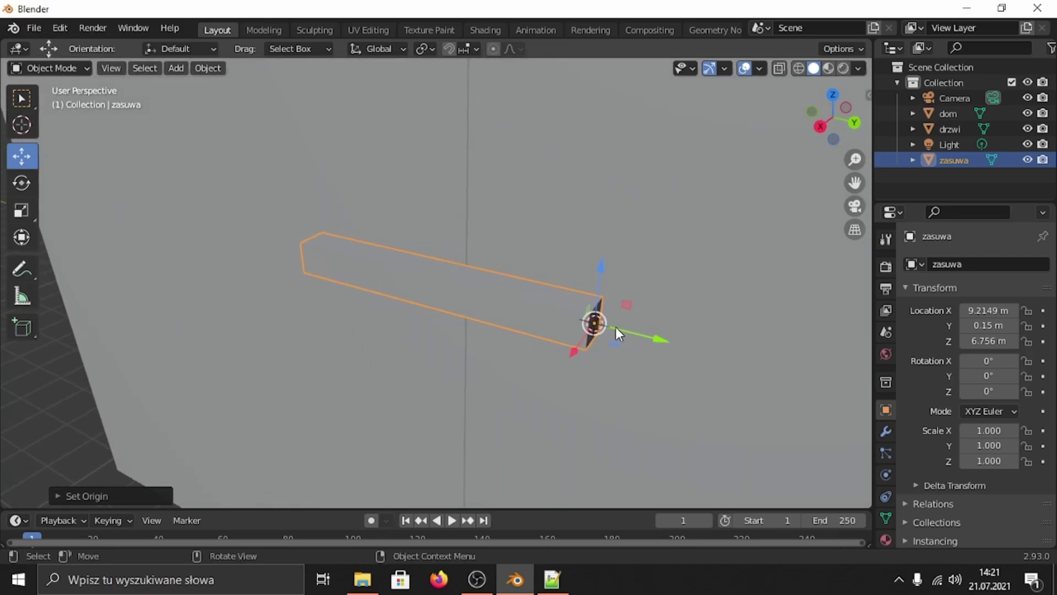
mouse_move(623, 331)
mouse_down()
mouse_move(637, 333)
mouse_move(626, 328)
mouse_move(627, 340)
mouse_up()
right_click(627, 340)
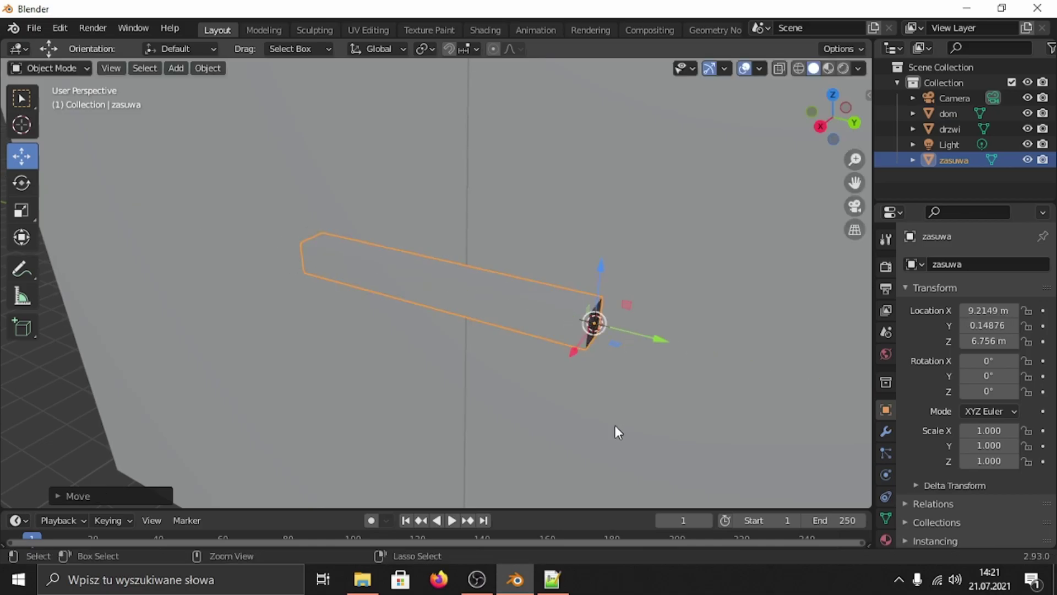
middle_drag(616, 425, 498, 376)
scroll(474, 385, down, 3)
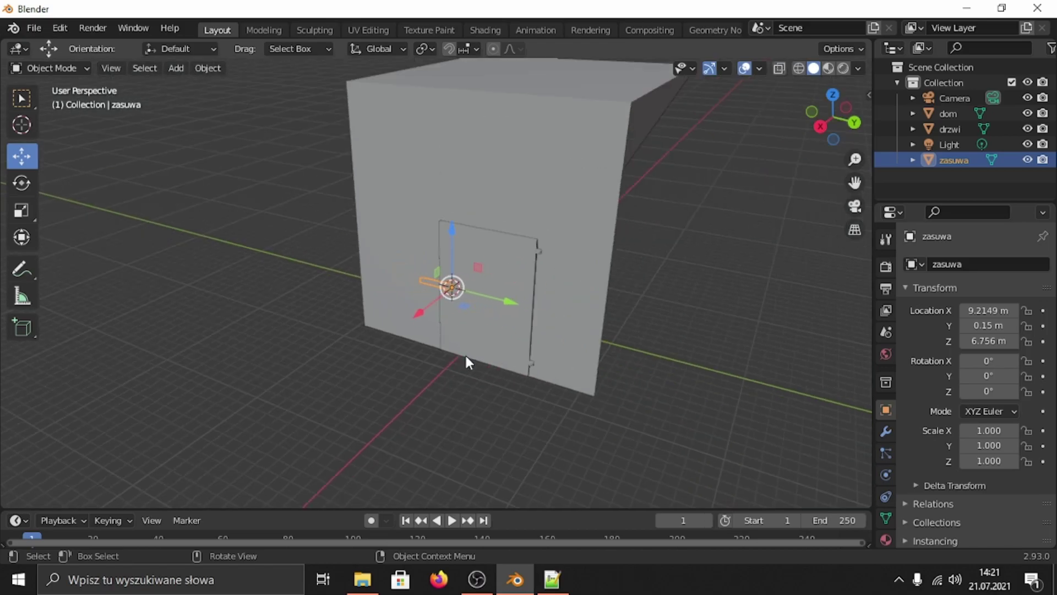
Inspect the building from below and from the front, and look through the UV Editing, Texture Paint and Shading workspaces
middle_drag(461, 341, 309, 213)
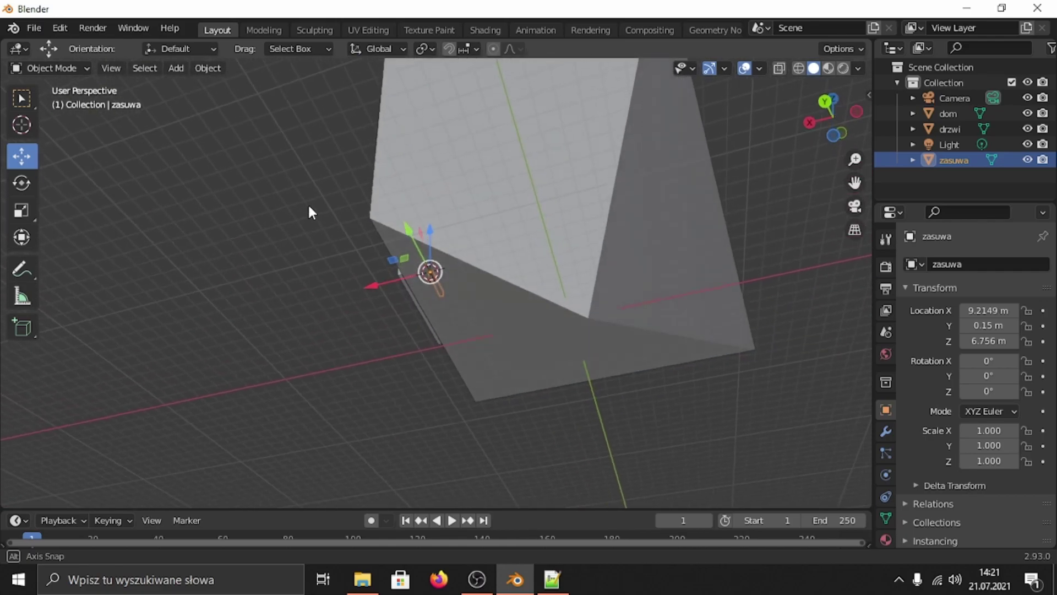
click(589, 322)
middle_drag(517, 265, 584, 344)
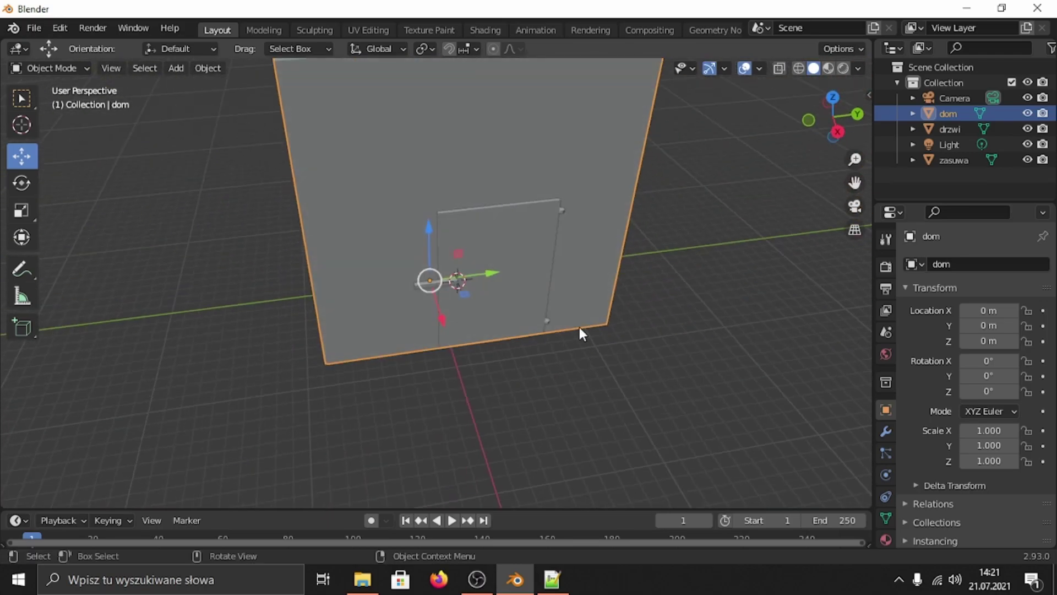
click(664, 360)
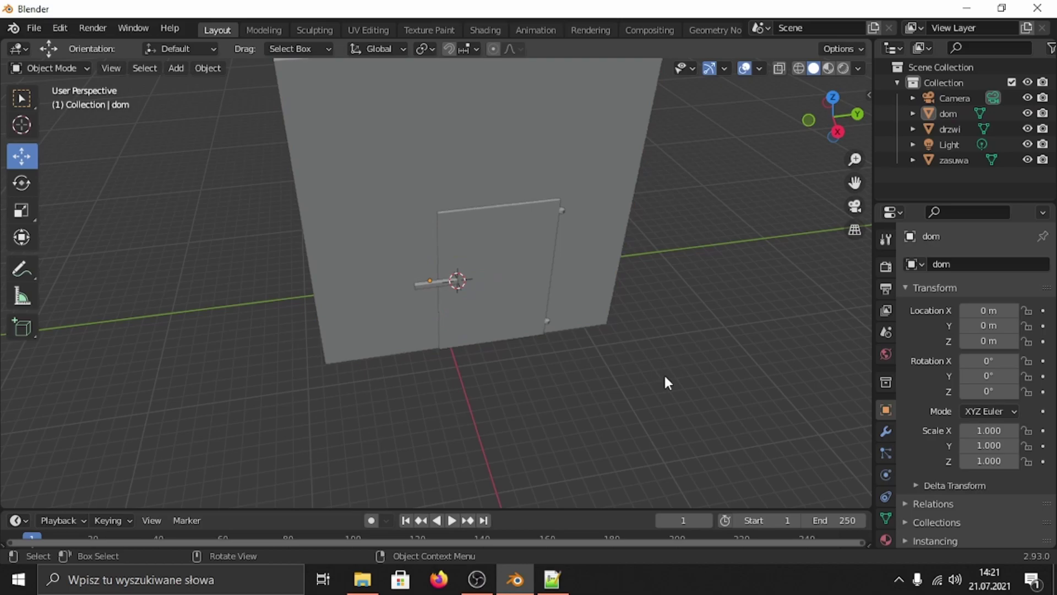
click(365, 31)
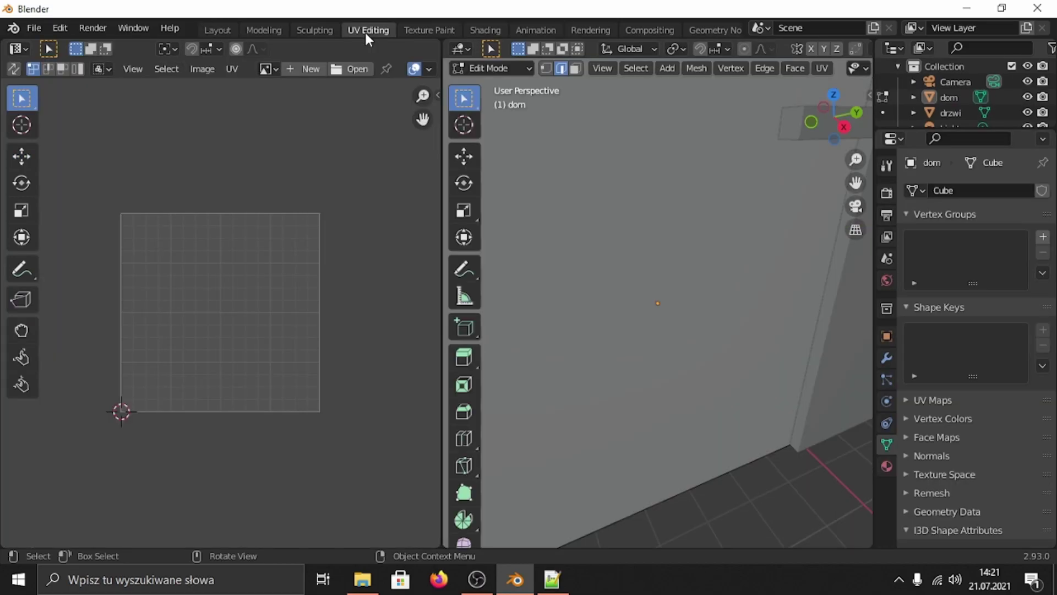
click(438, 31)
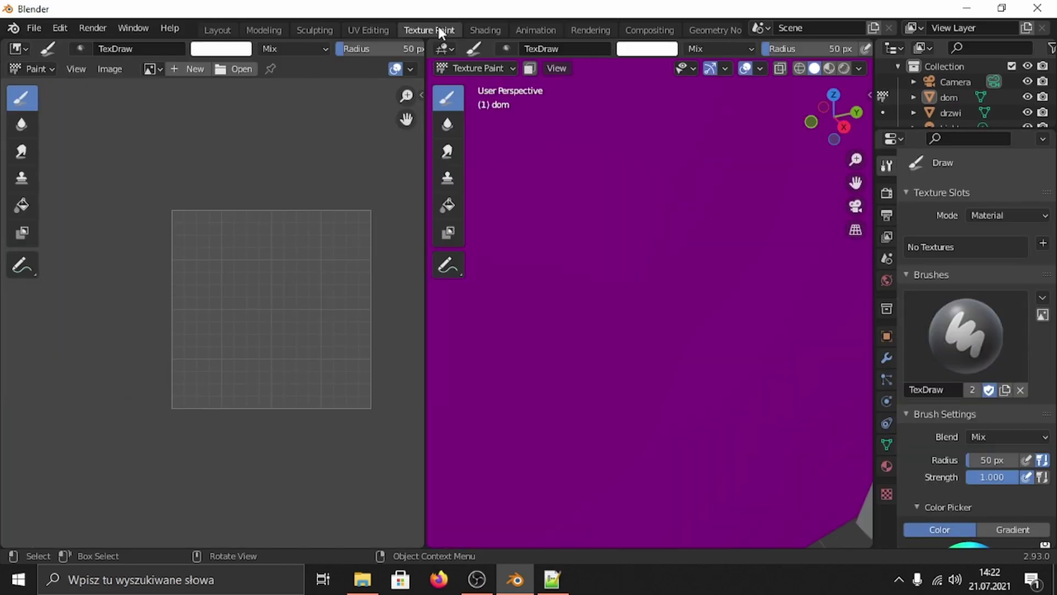
click(485, 31)
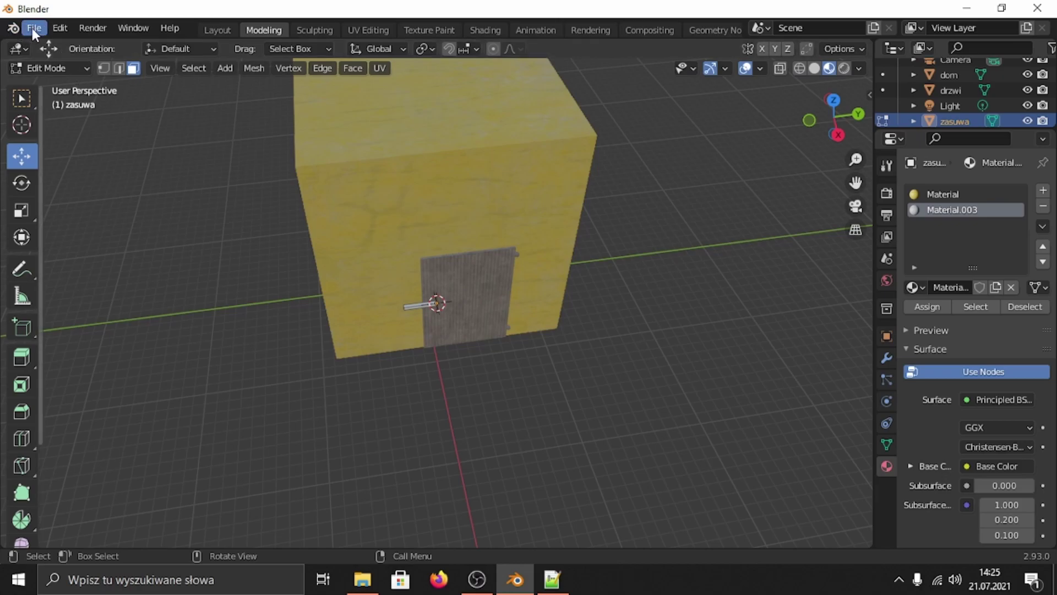
Start an I3D export and browse to the kloc_v2 folder inside the FarmingSimulator2019 mods folder under Documents, My Games
click(31, 28)
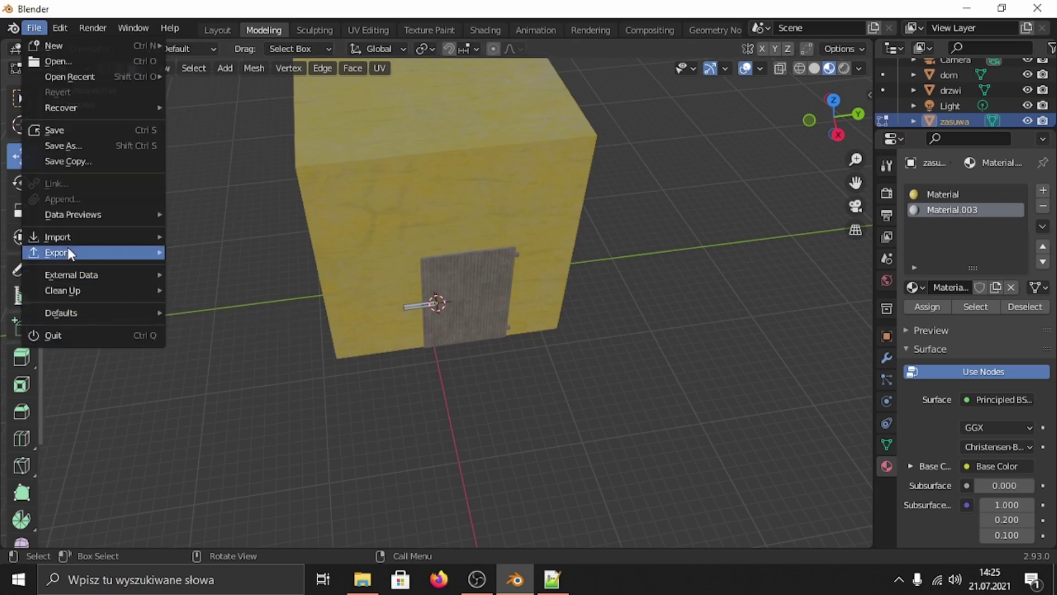
mouse_move(68, 249)
click(229, 435)
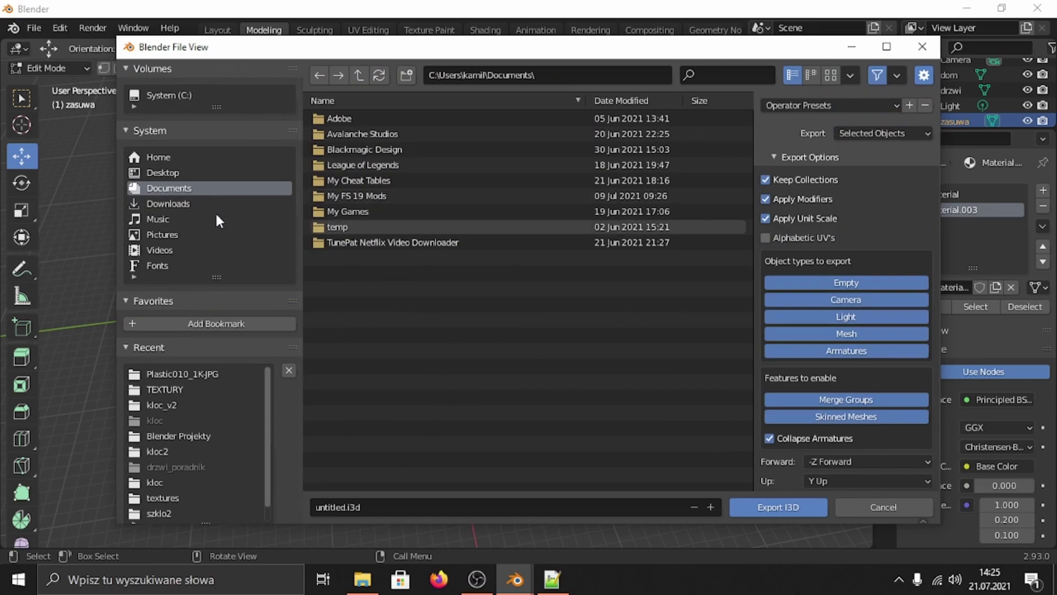
click(156, 174)
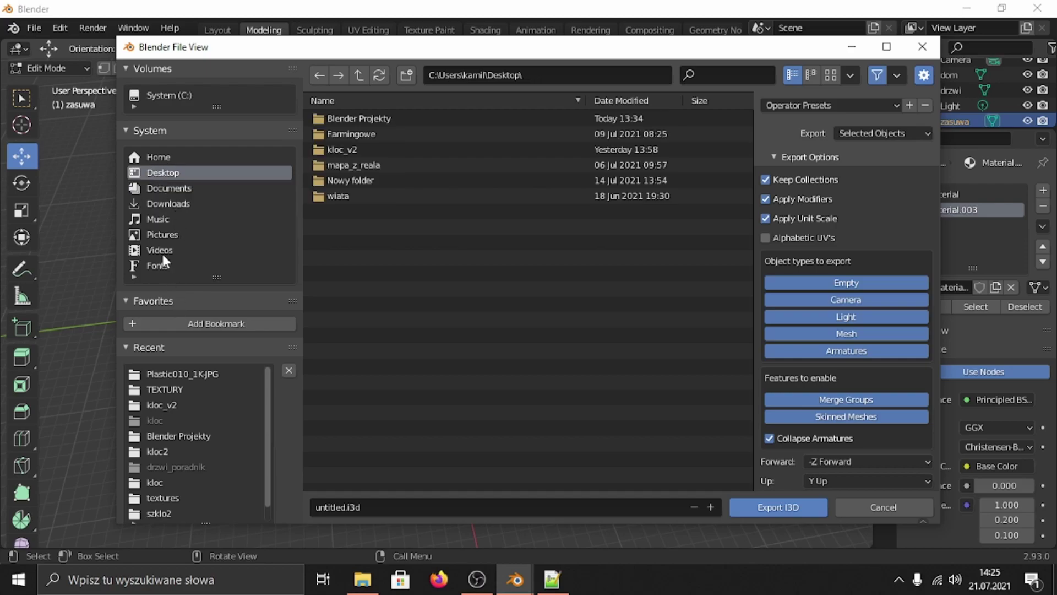
click(177, 203)
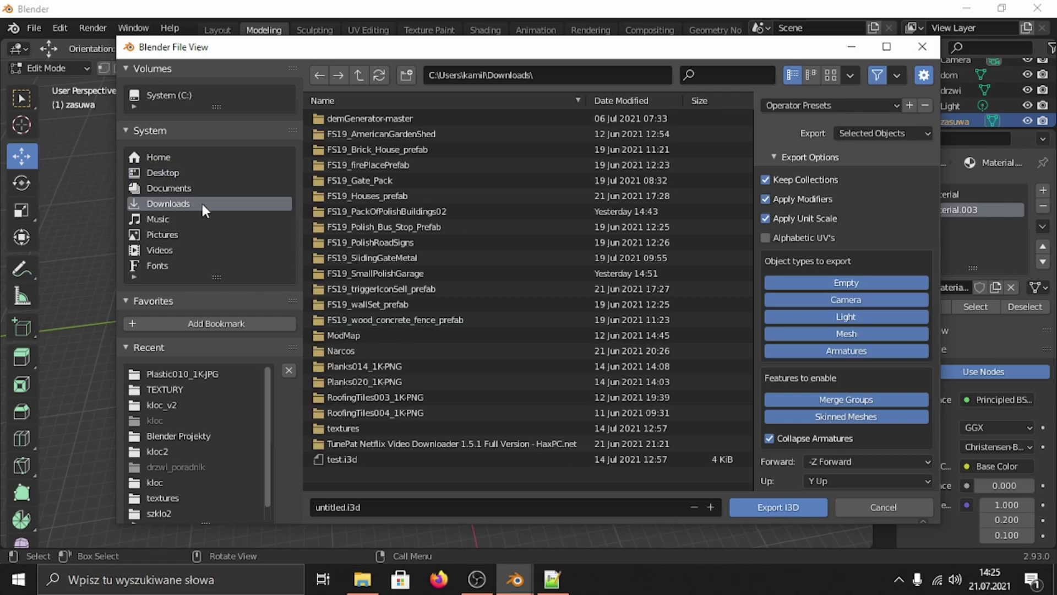
click(157, 173)
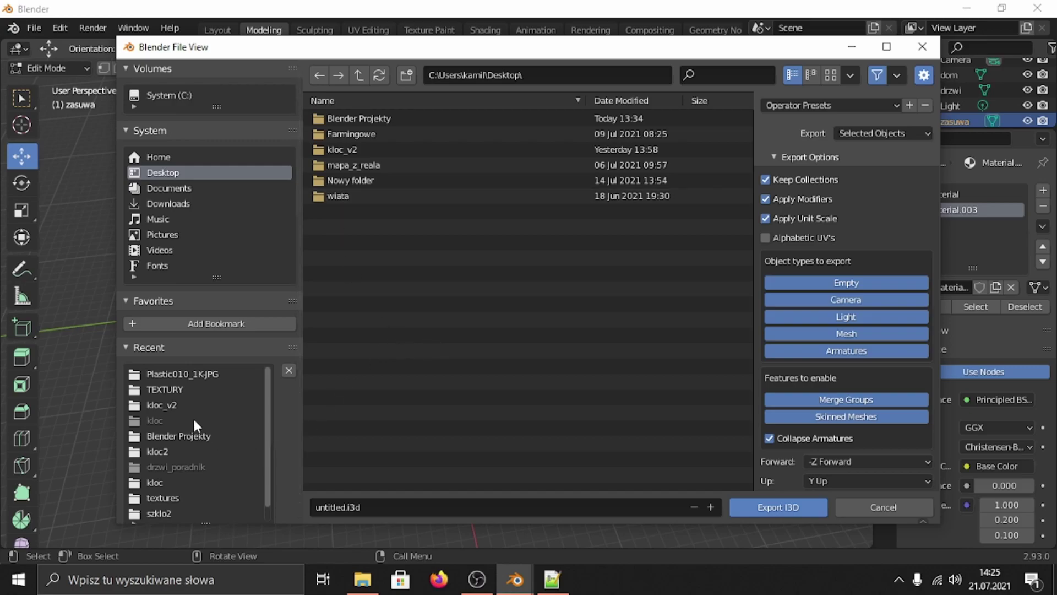
click(161, 188)
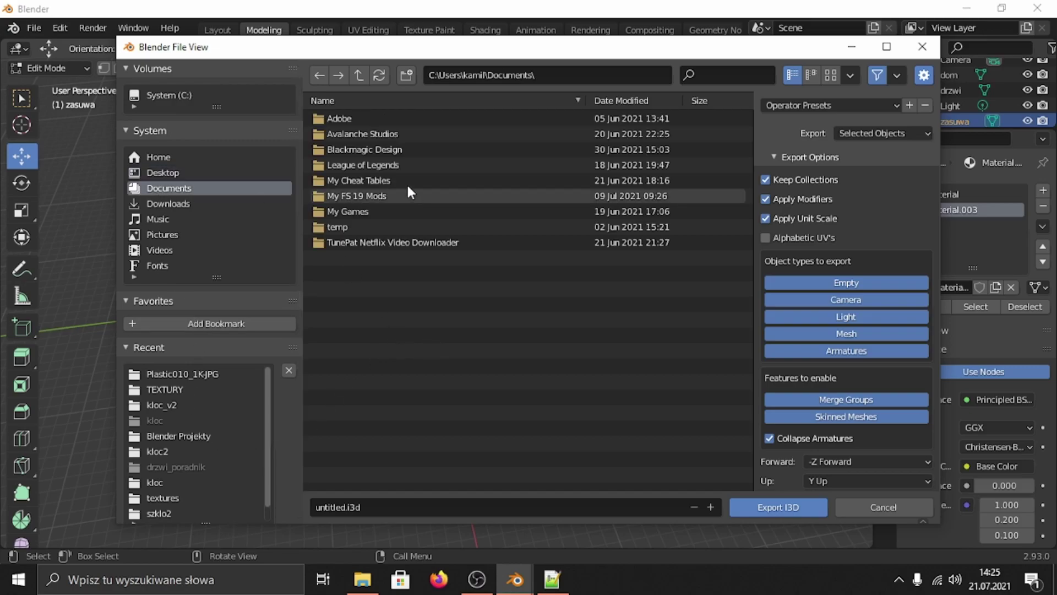
double_click(355, 213)
double_click(375, 117)
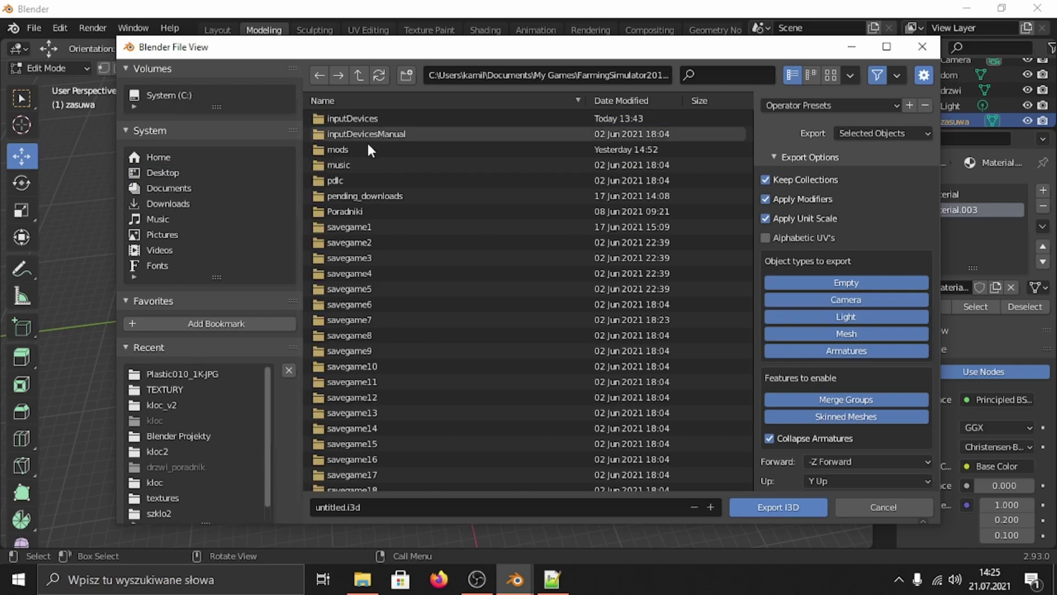
double_click(345, 147)
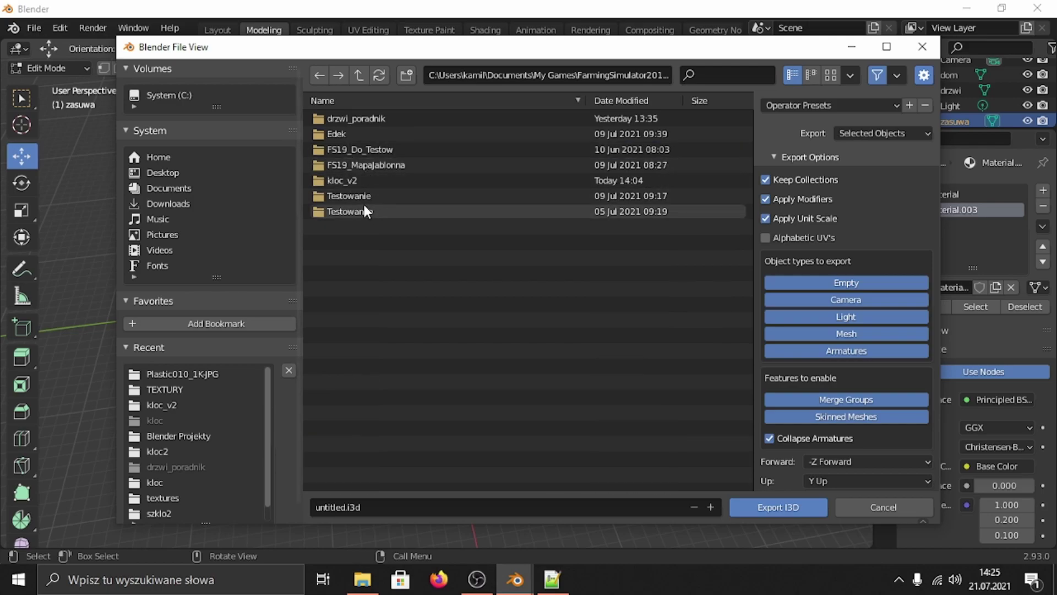
click(361, 179)
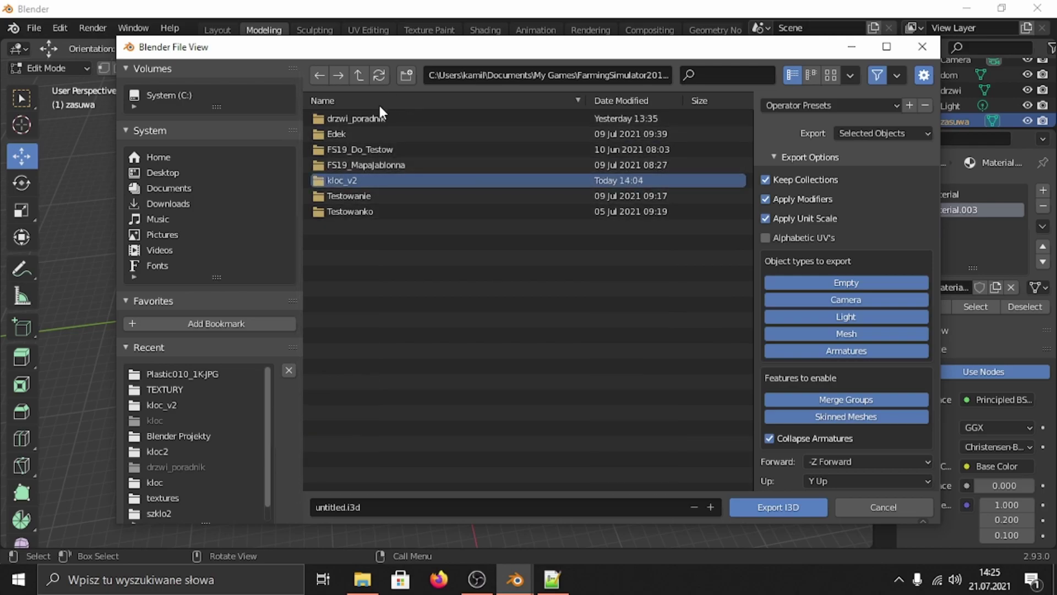
double_click(342, 183)
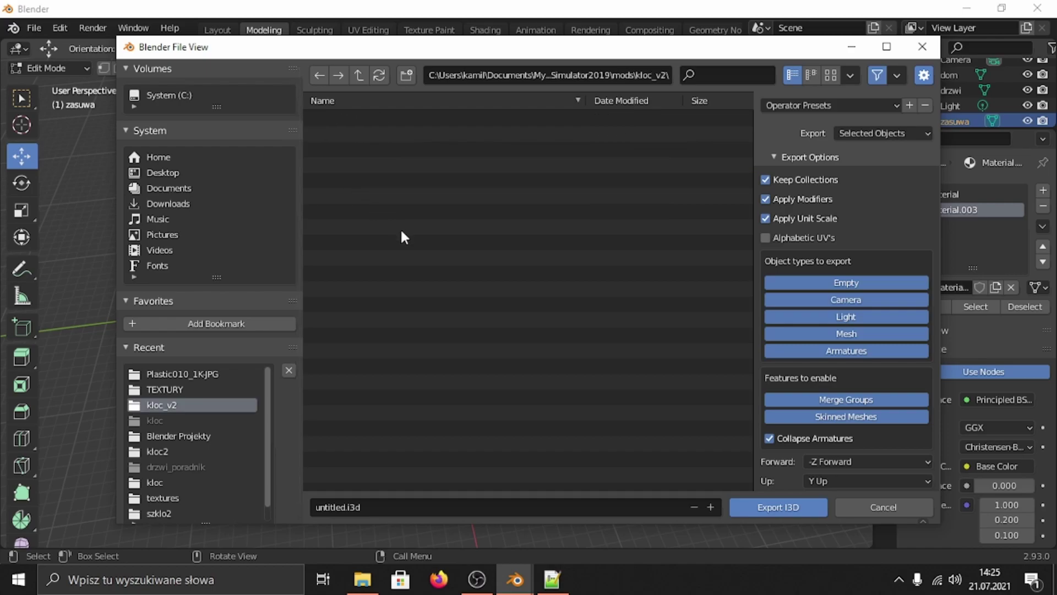
Export the selected object as kloc.i3d with the Camera and Light object types excluded
click(353, 507)
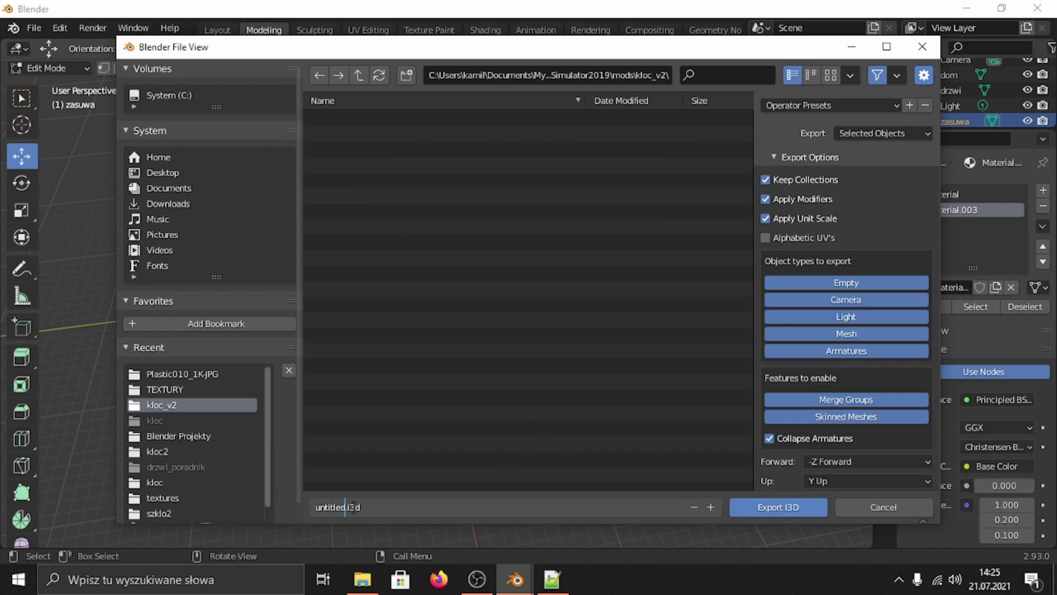
drag(346, 507, 309, 507)
text(kloc)
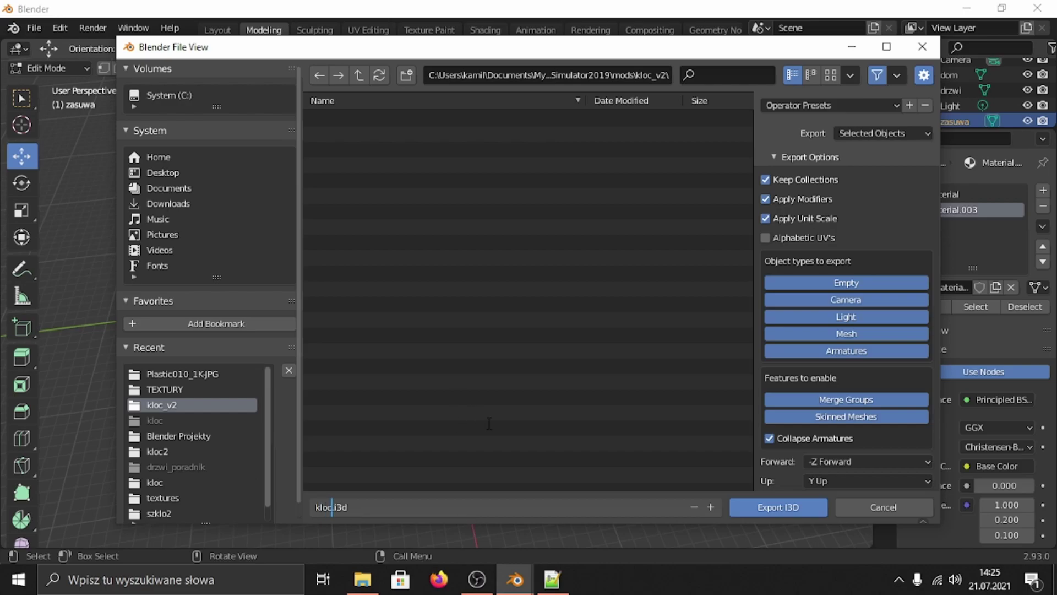
click(842, 282)
click(847, 299)
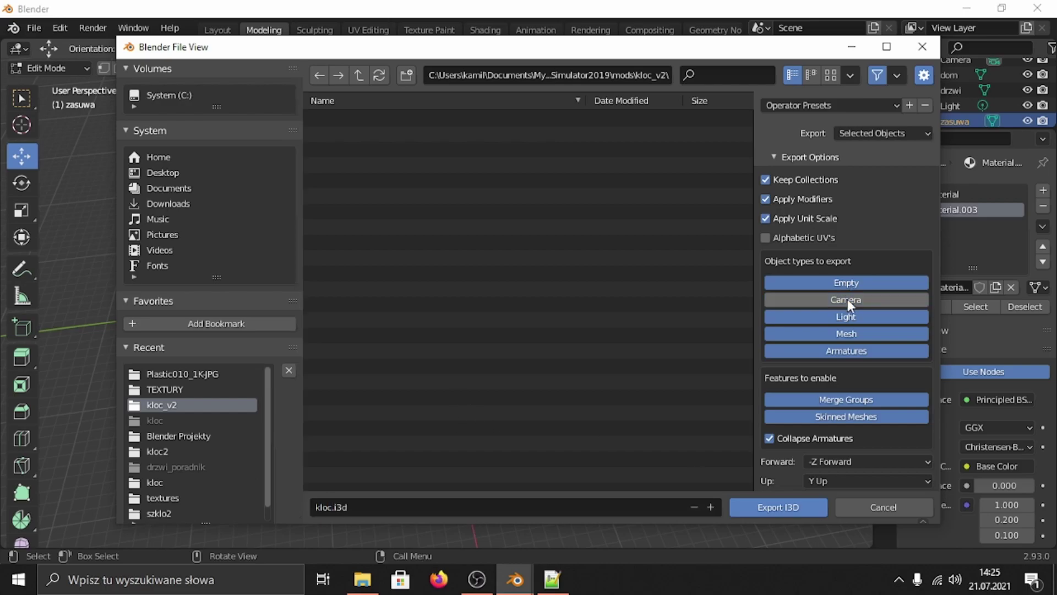
click(847, 316)
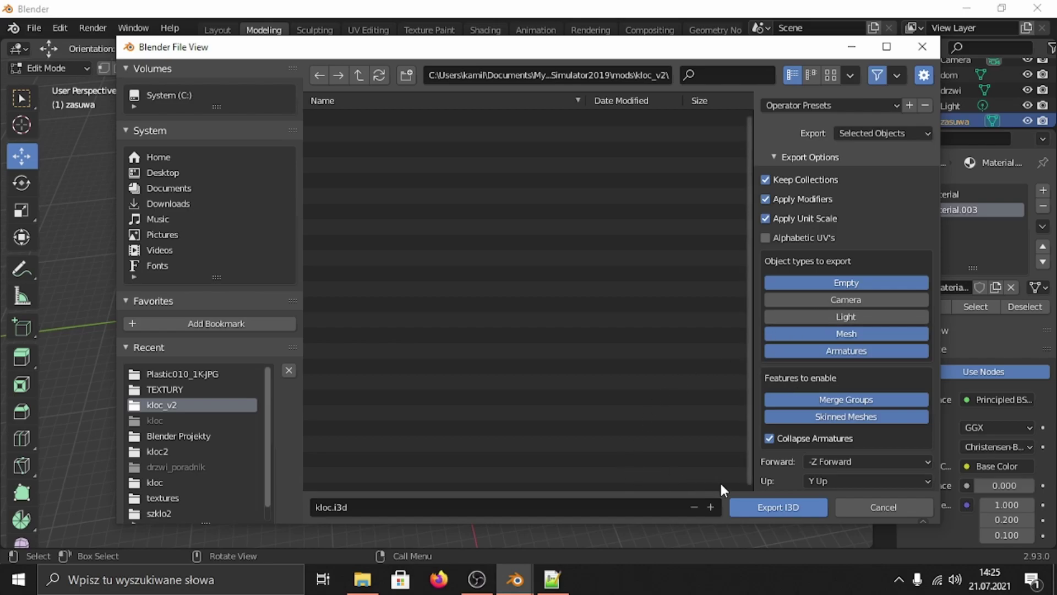
click(776, 510)
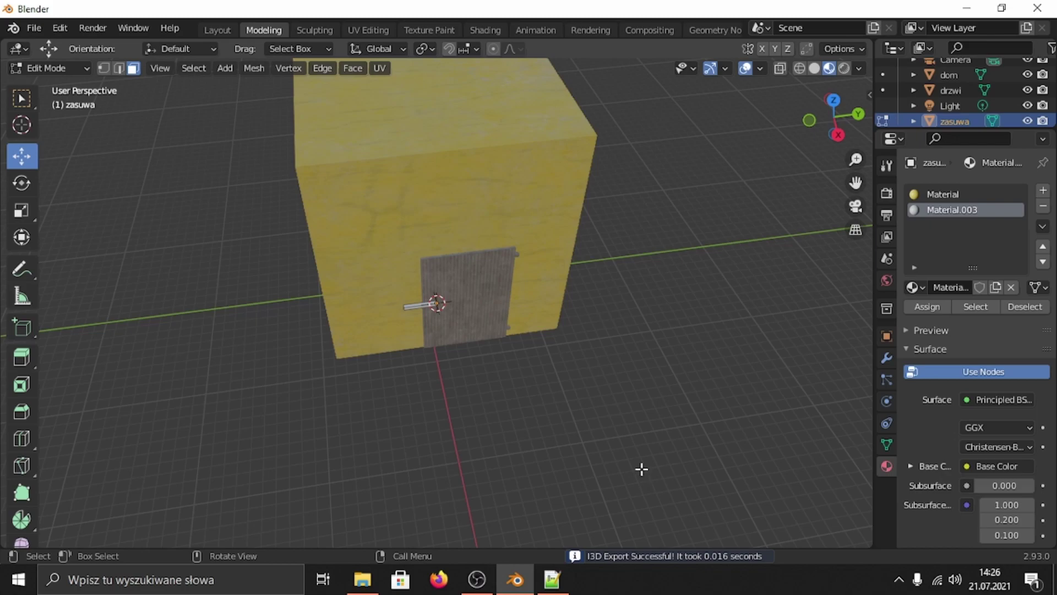
Close kloc.xml in Notepad++ and open the exported kloc.i3d from the kloc_v2 folder in GIANTS Editor, dismissing its welcome window
click(967, 8)
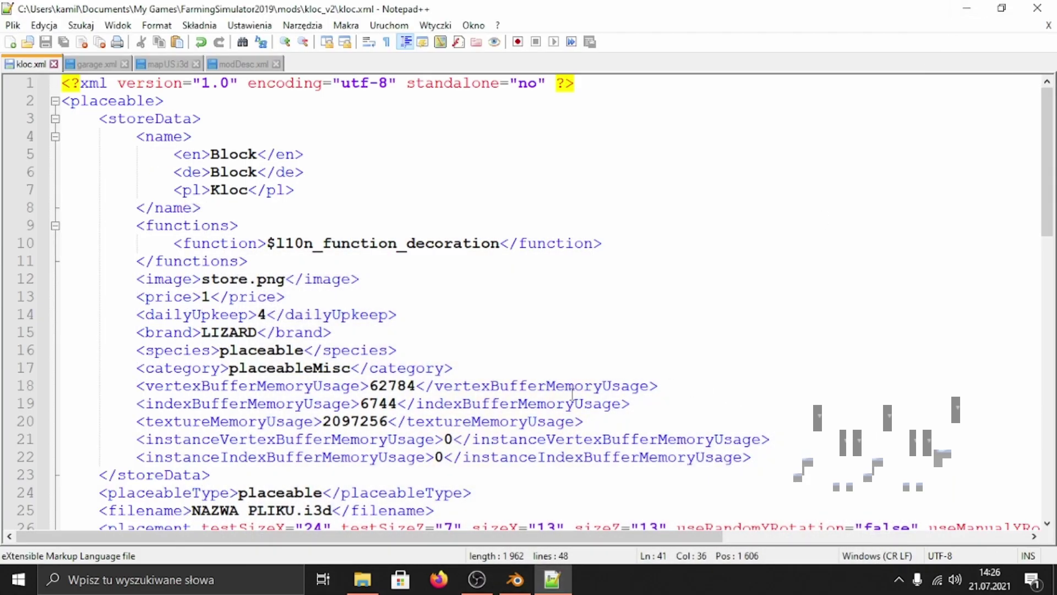
click(1043, 7)
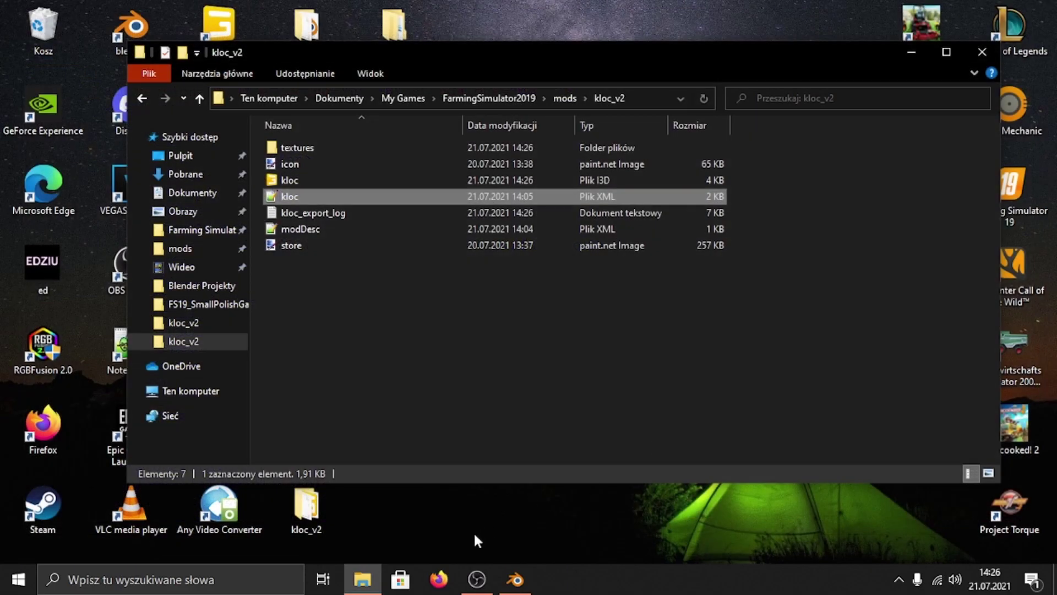
click(352, 320)
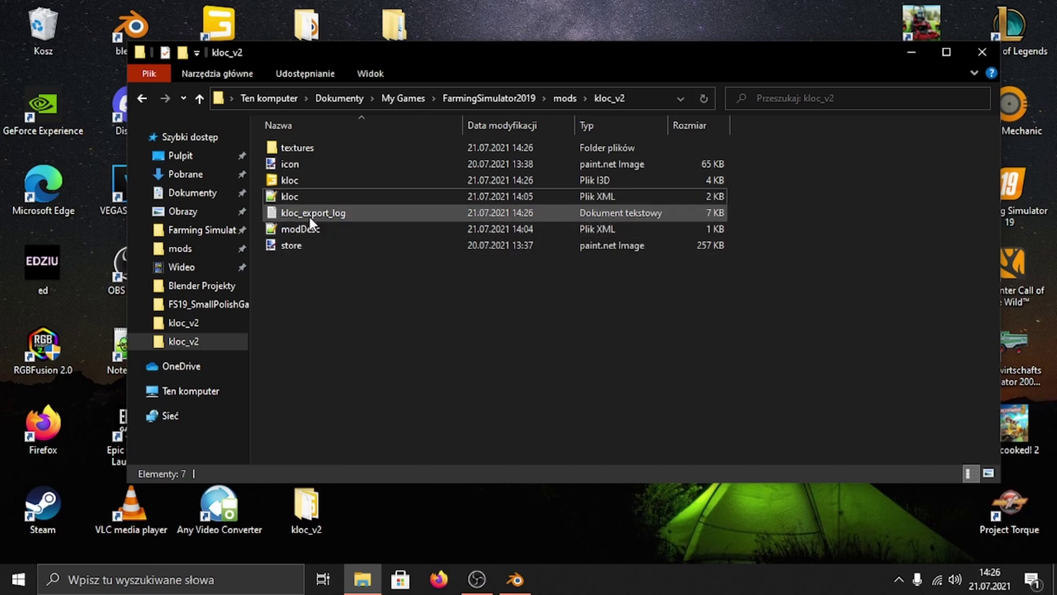
click(293, 183)
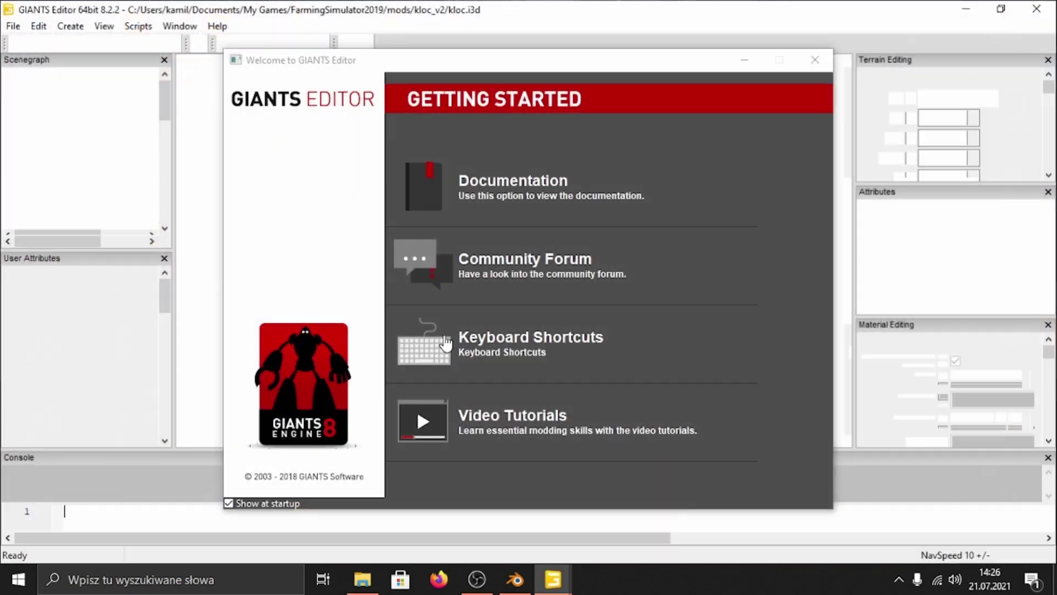
click(810, 62)
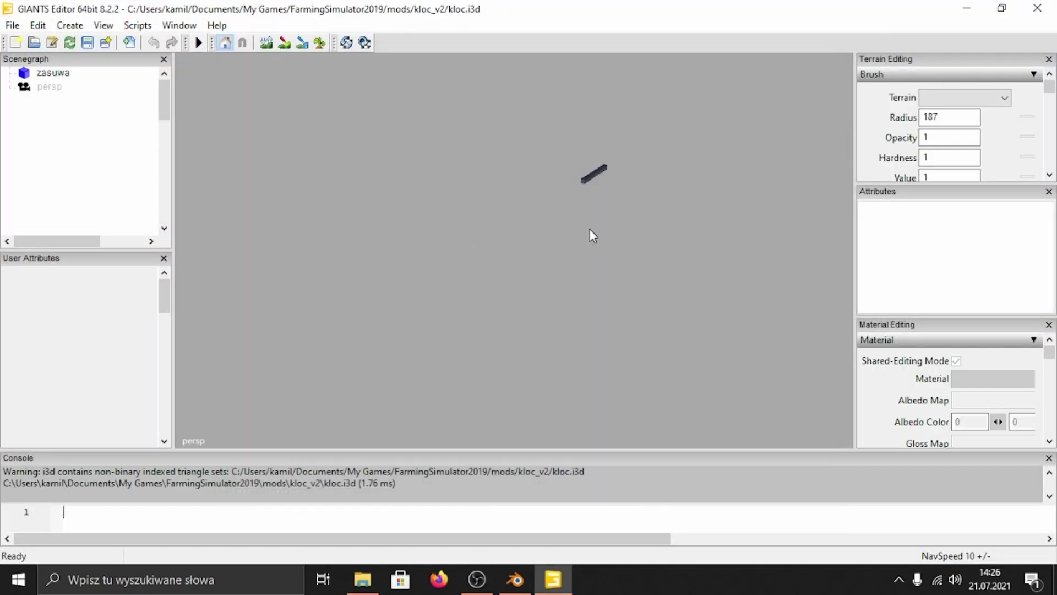
Return to Blender and add the dom and drzwi objects to the zasuwa selection, leaving Light deselected
click(965, 8)
click(512, 580)
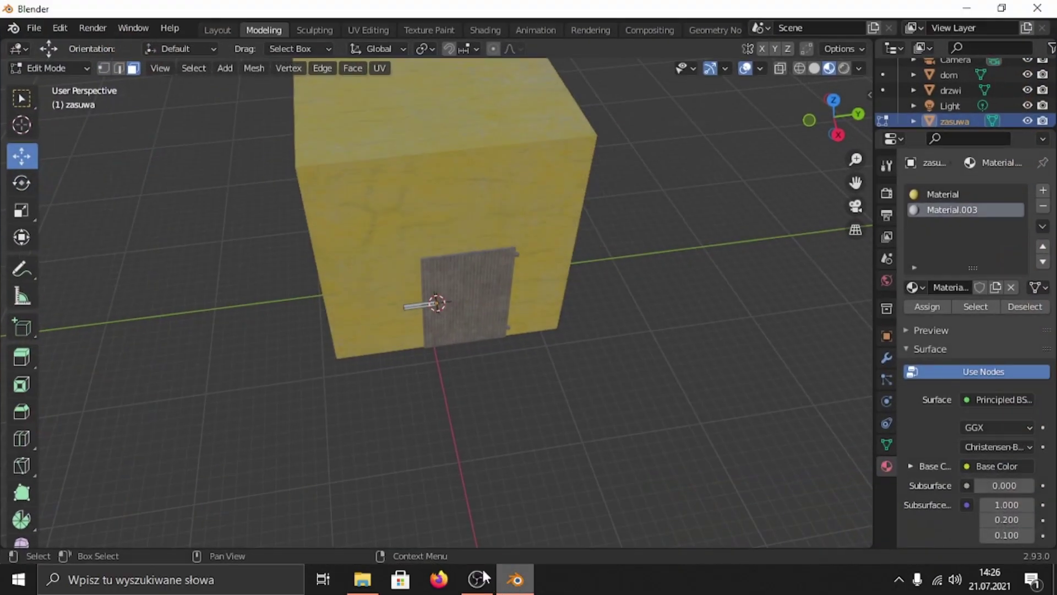
middle_drag(507, 319, 517, 276)
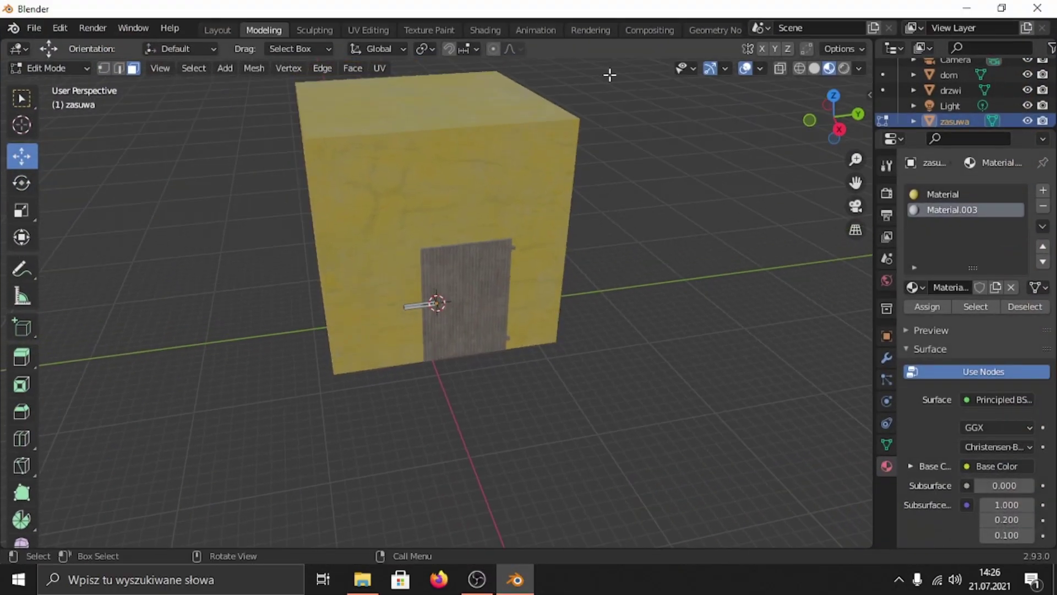
scroll(646, 174, down, 5)
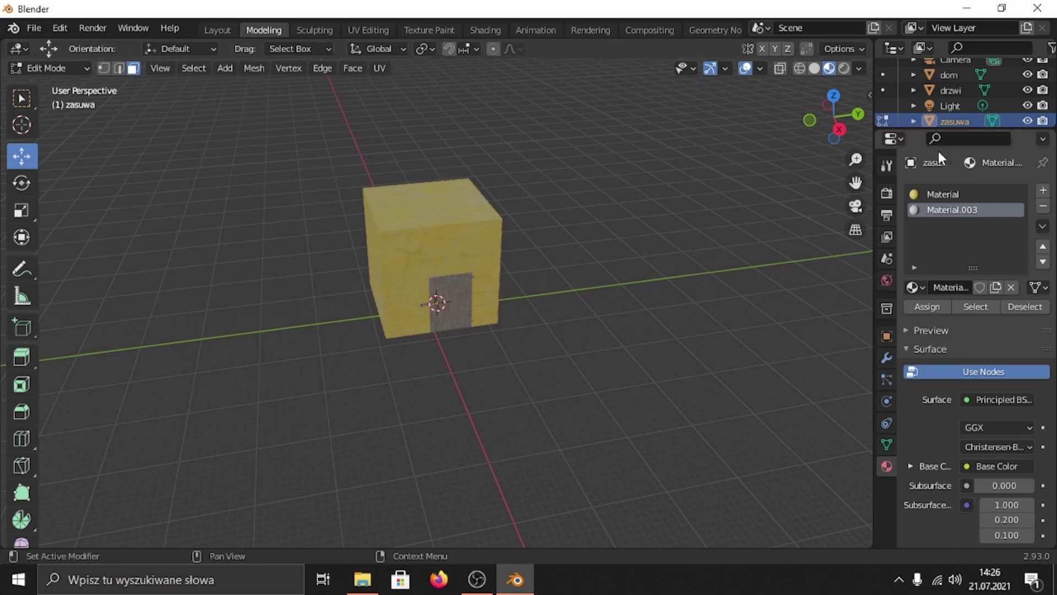
shift+click(956, 88)
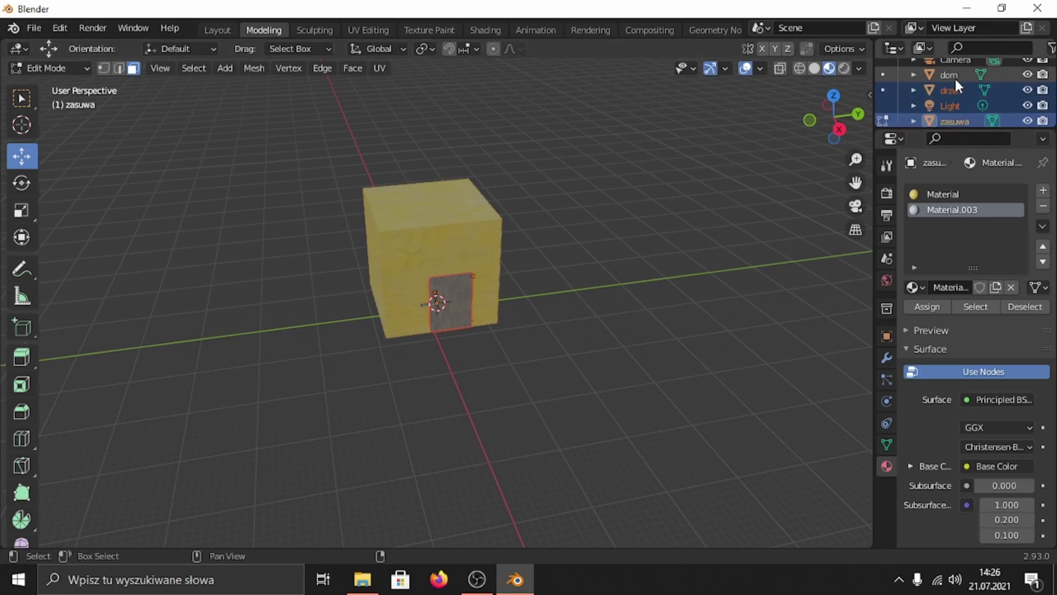
shift+click(954, 75)
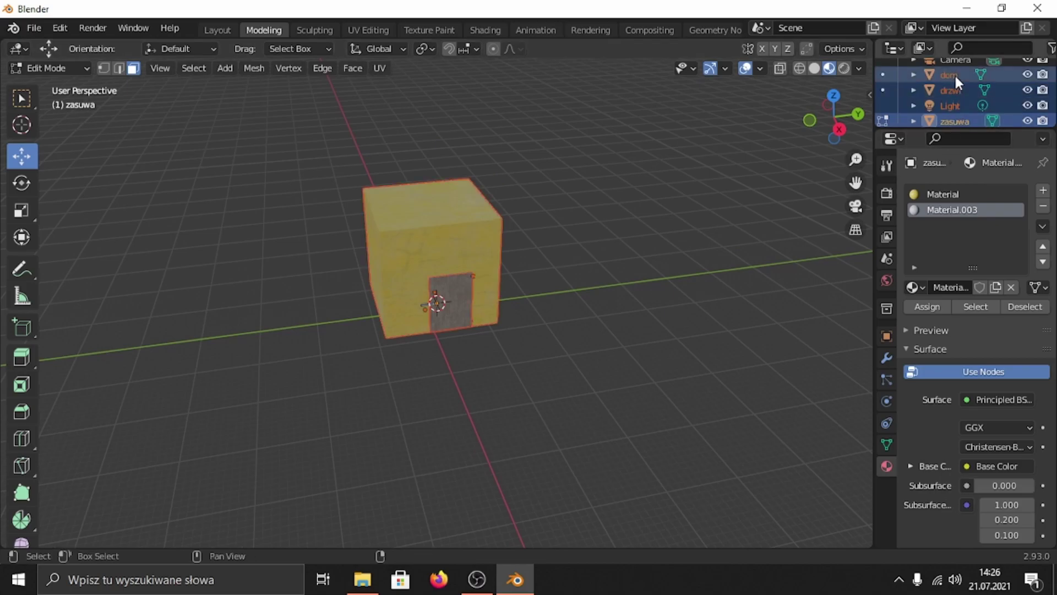
ctrl+click(964, 106)
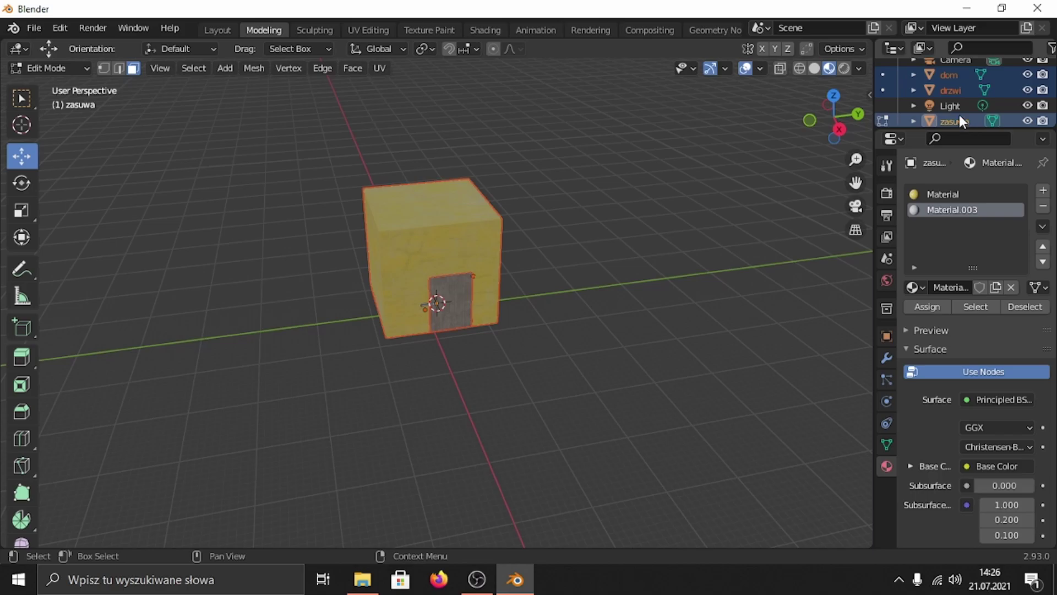
scroll(958, 113, down, 1)
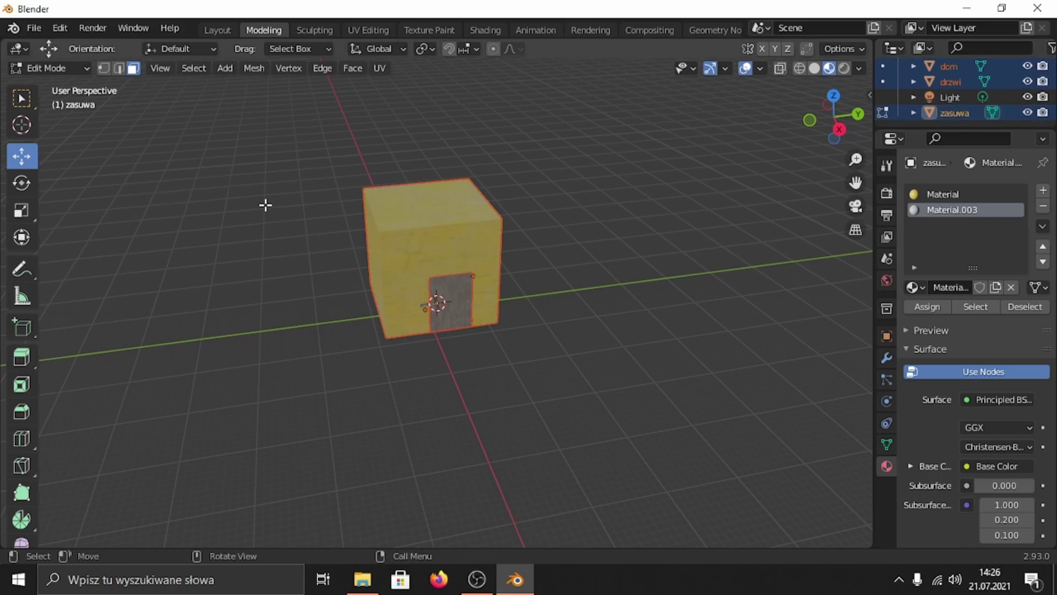
scroll(357, 231, up, 4)
scroll(357, 230, up, 3)
scroll(522, 234, up, 3)
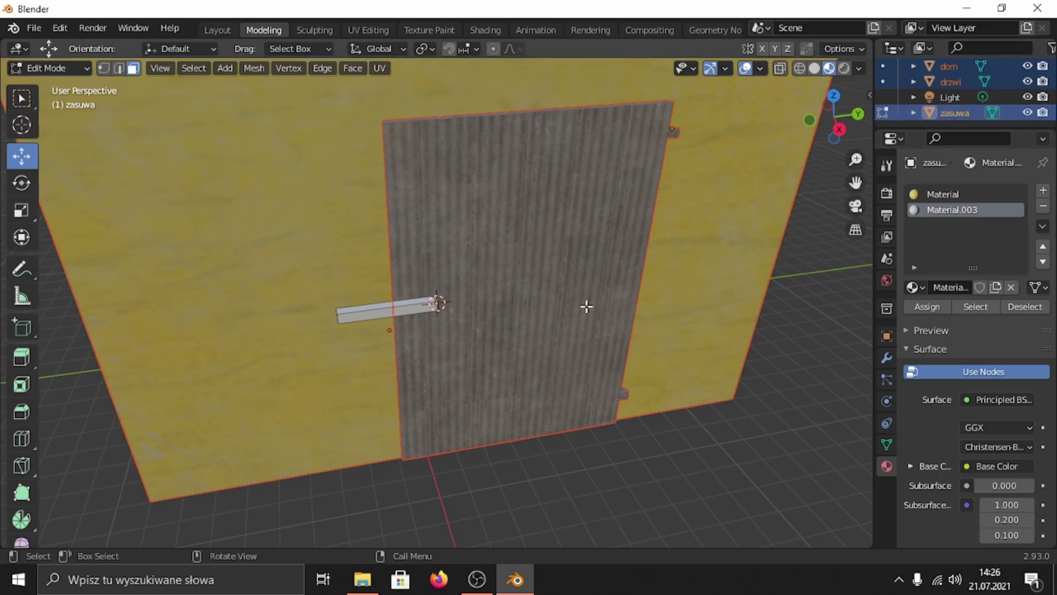
Export the selected objects in I3D format again, overwriting kloc.i3d in the kloc_v2 folder
click(35, 28)
mouse_move(81, 253)
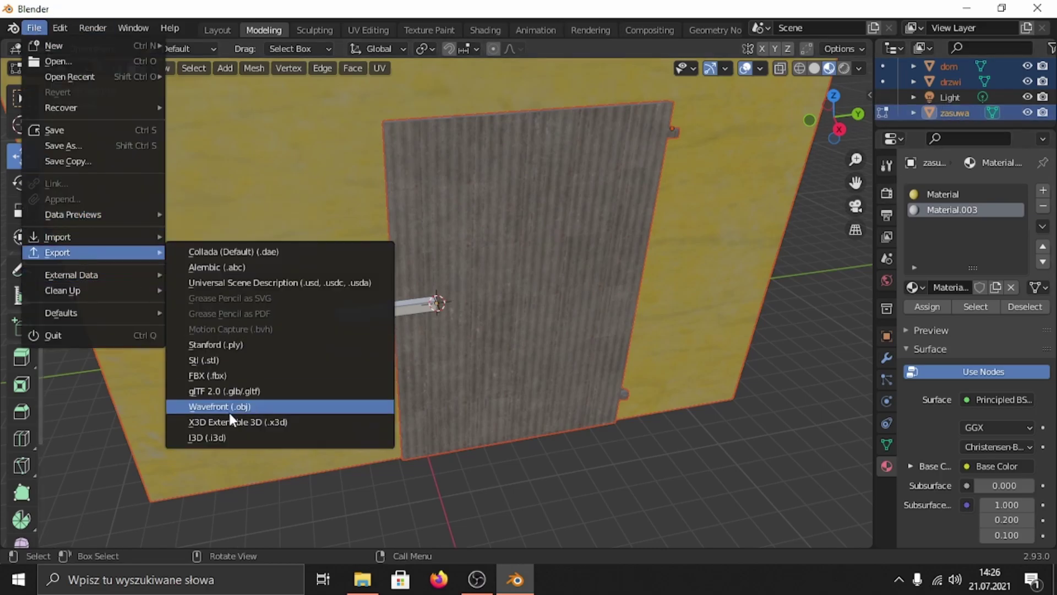
click(228, 437)
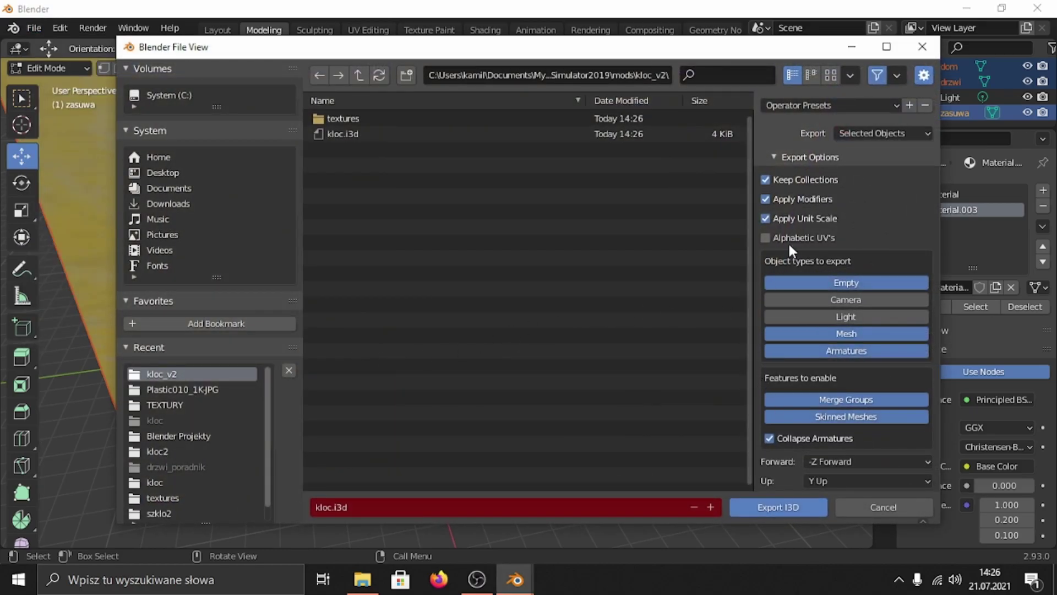
click(893, 130)
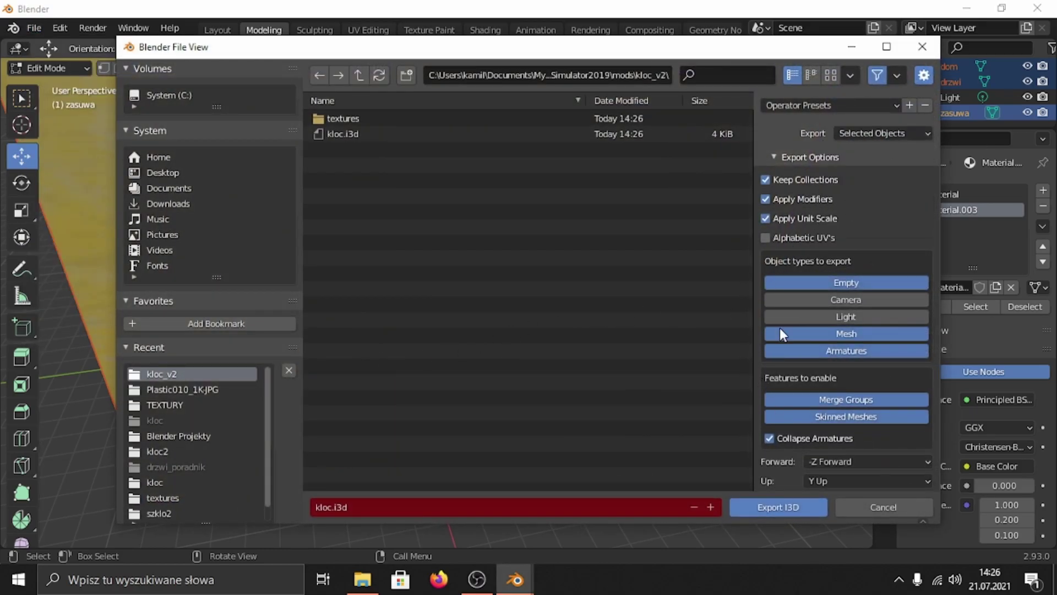
click(346, 134)
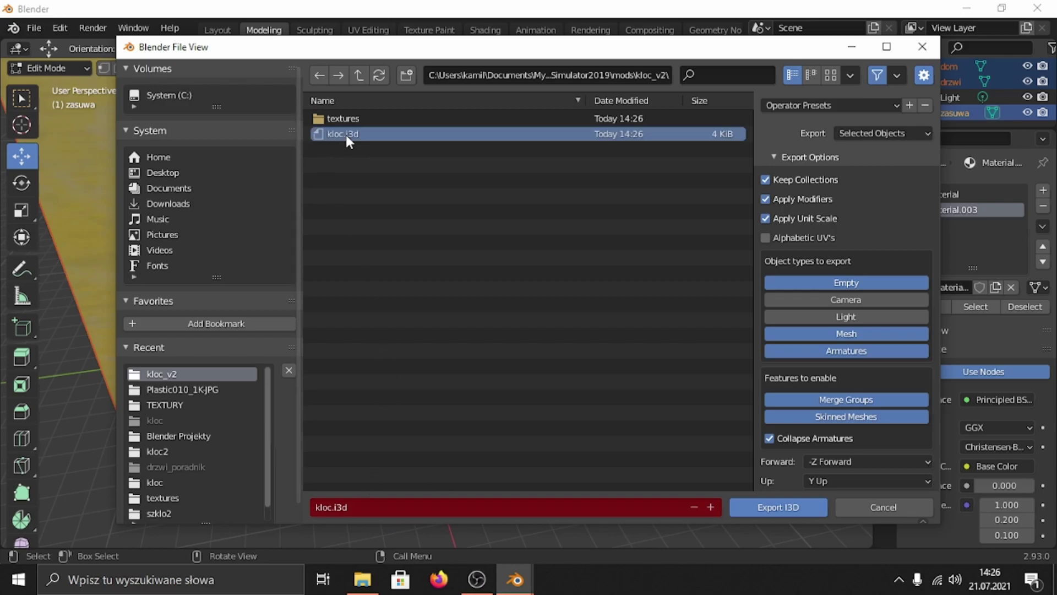
click(778, 508)
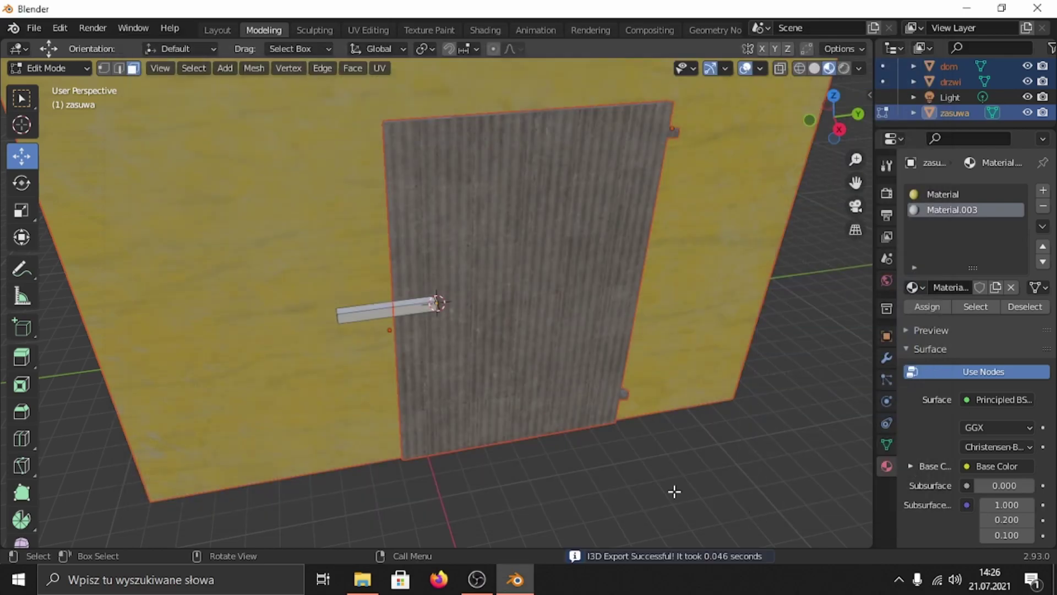
Switch to GIANTS Editor with the re-exported kloc.i3d, dismiss the welcome window and examine the building from other angles
click(516, 579)
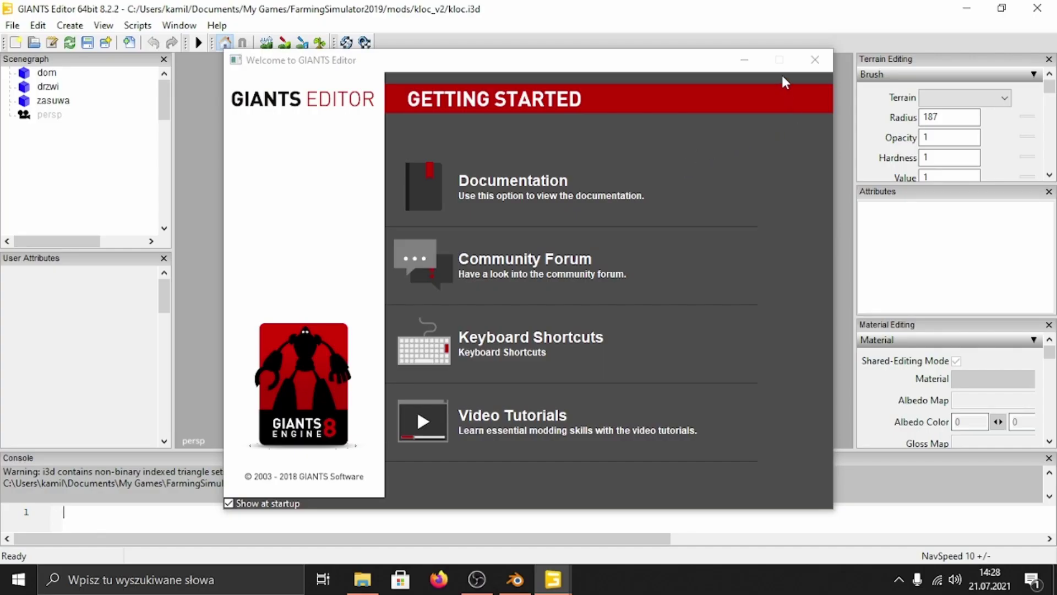
click(815, 60)
middle_drag(658, 257, 371, 211)
middle_drag(501, 269, 410, 278)
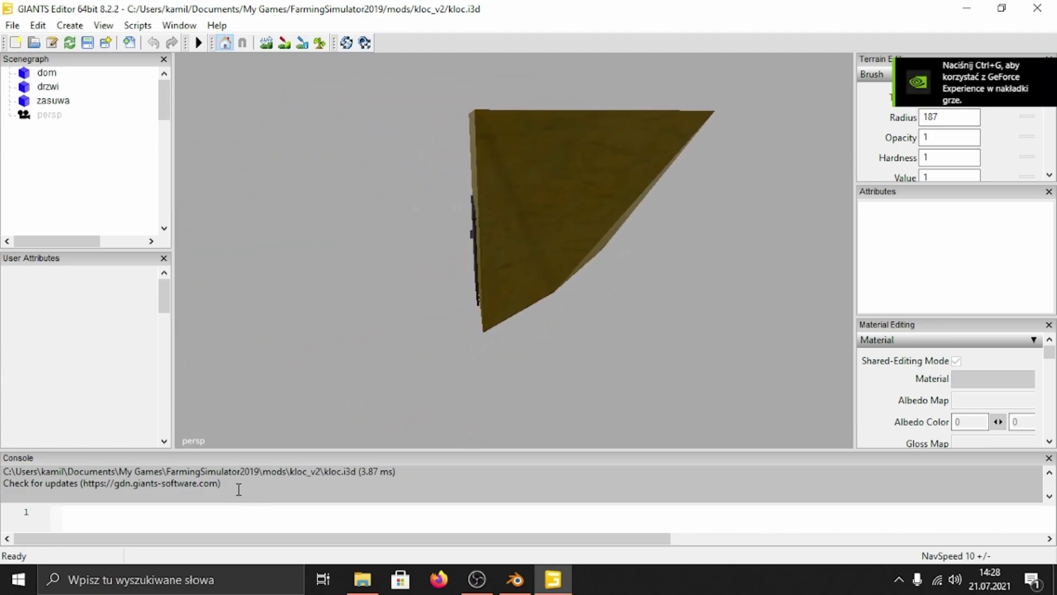
Save the scene as a Binary i3D file, overwriting kloc.i3d in the kloc_v2 folder
scroll(229, 489, up, 2)
scroll(219, 492, down, 1)
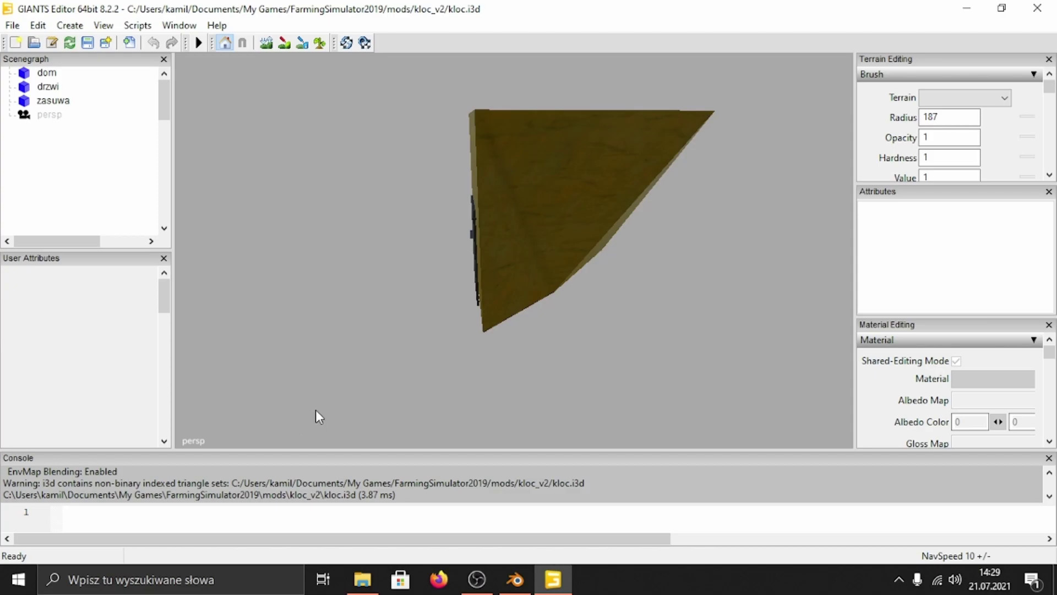
click(13, 25)
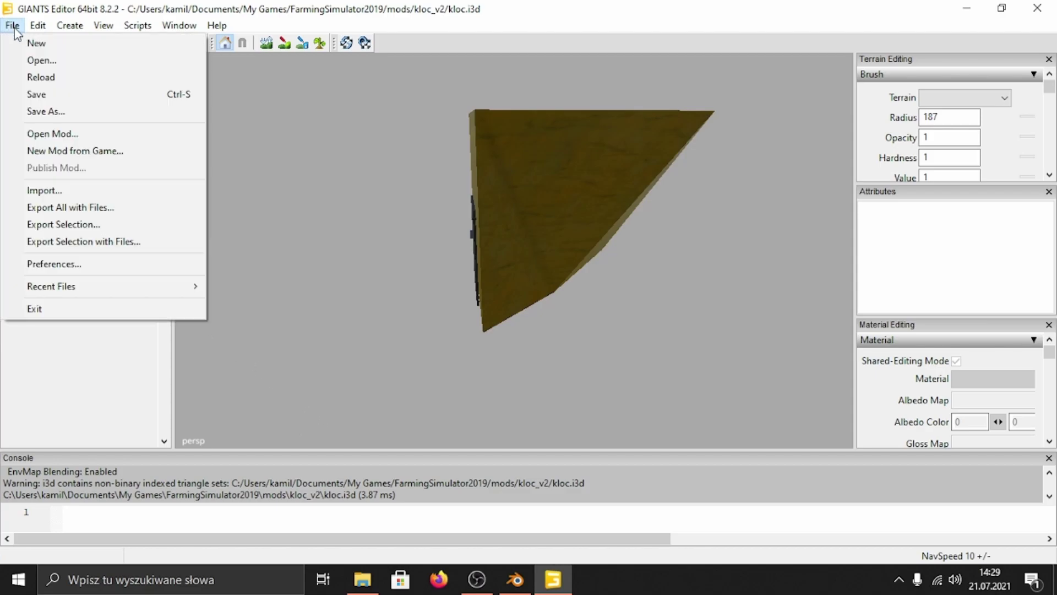
click(81, 113)
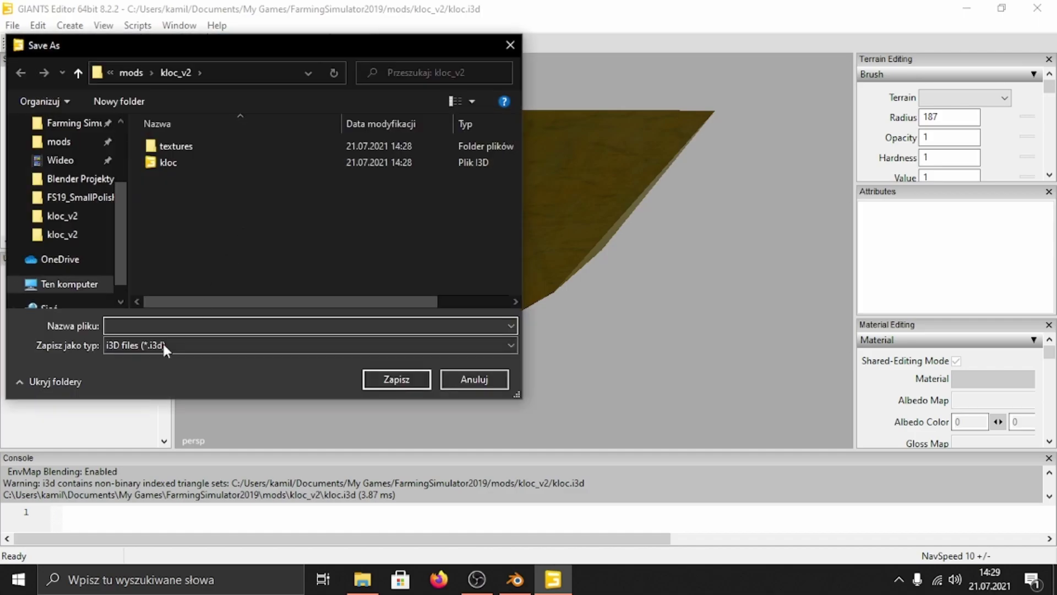
click(156, 345)
click(147, 374)
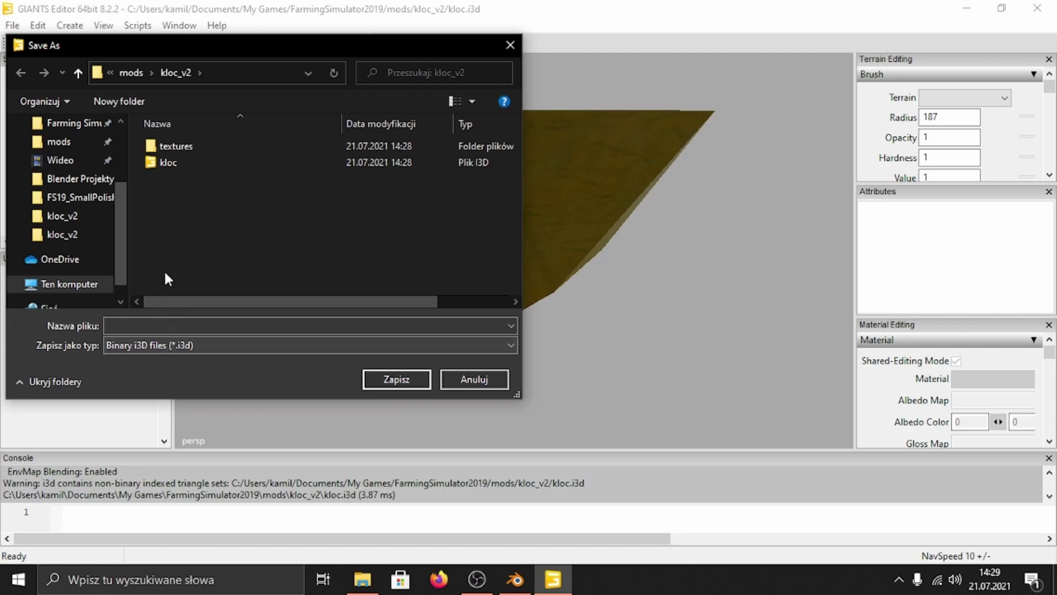
click(165, 163)
click(367, 378)
click(566, 290)
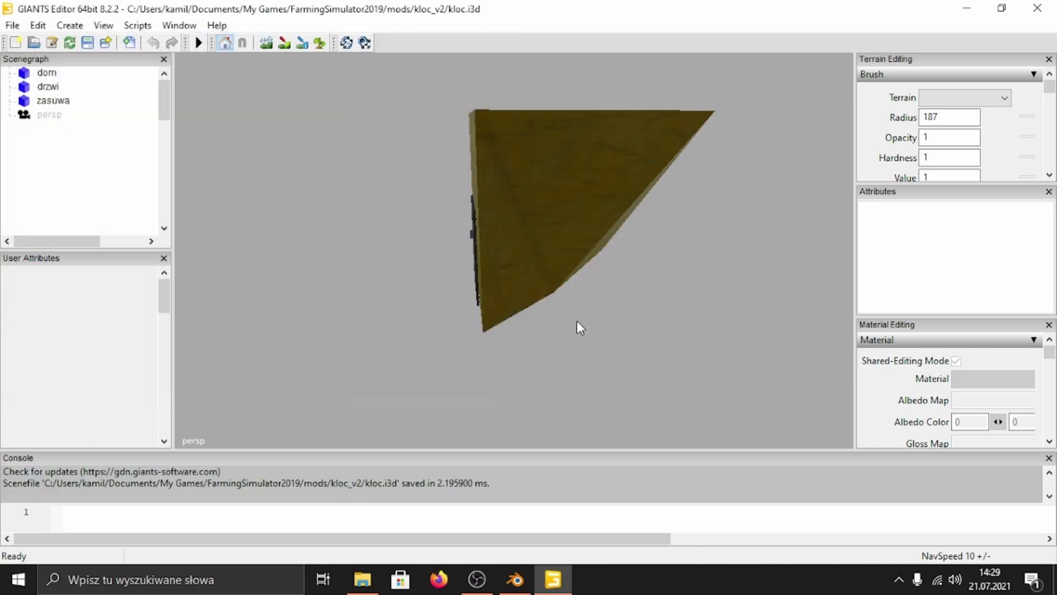
Close GIANTS Editor without saving further changes and reopen kloc.i3d from the kloc_v2 folder, bringing the whole building into view
click(1037, 8)
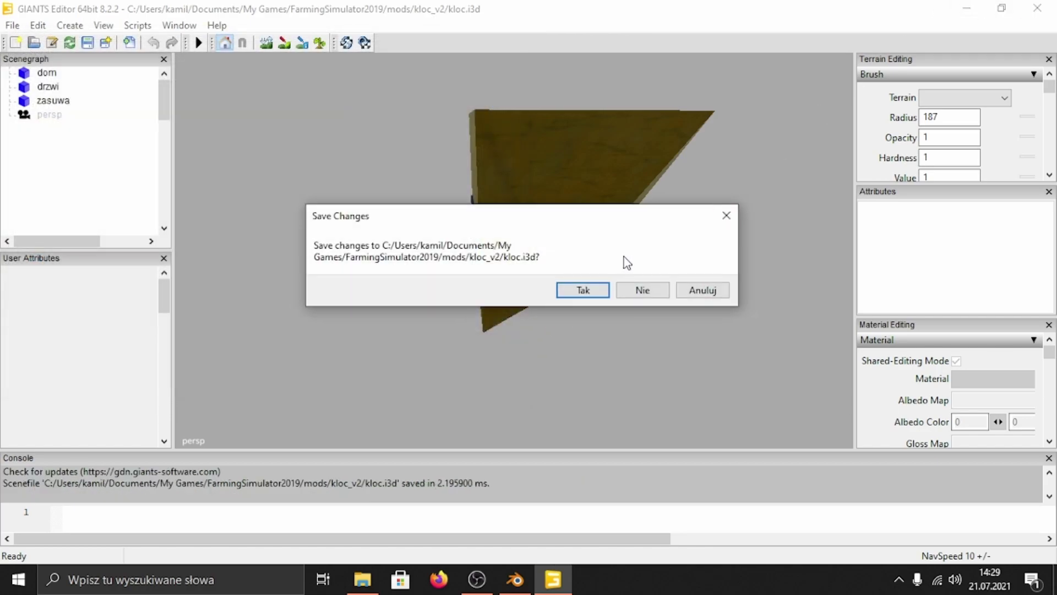
click(644, 290)
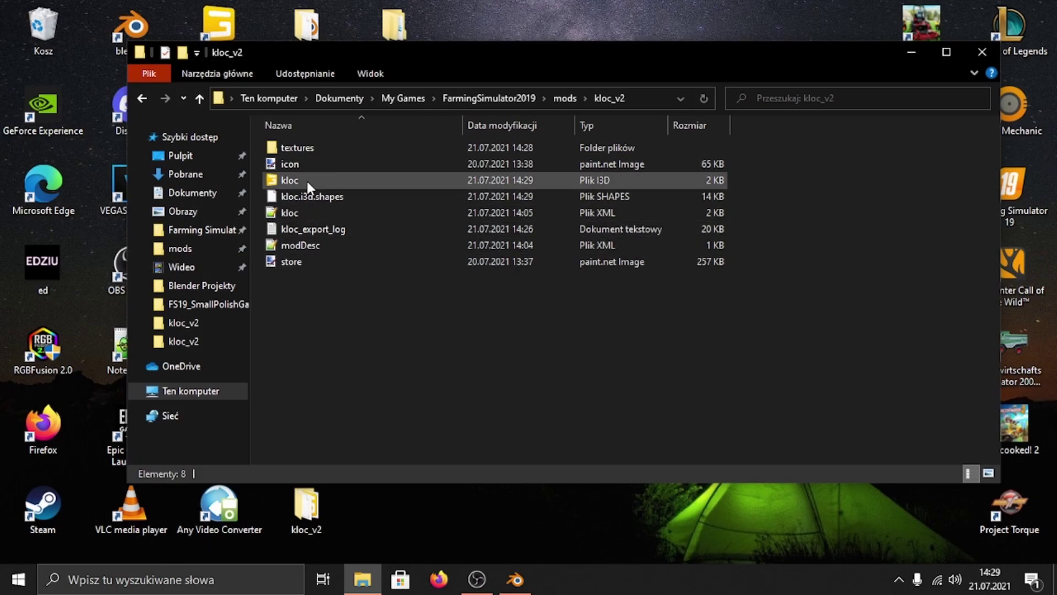
click(308, 181)
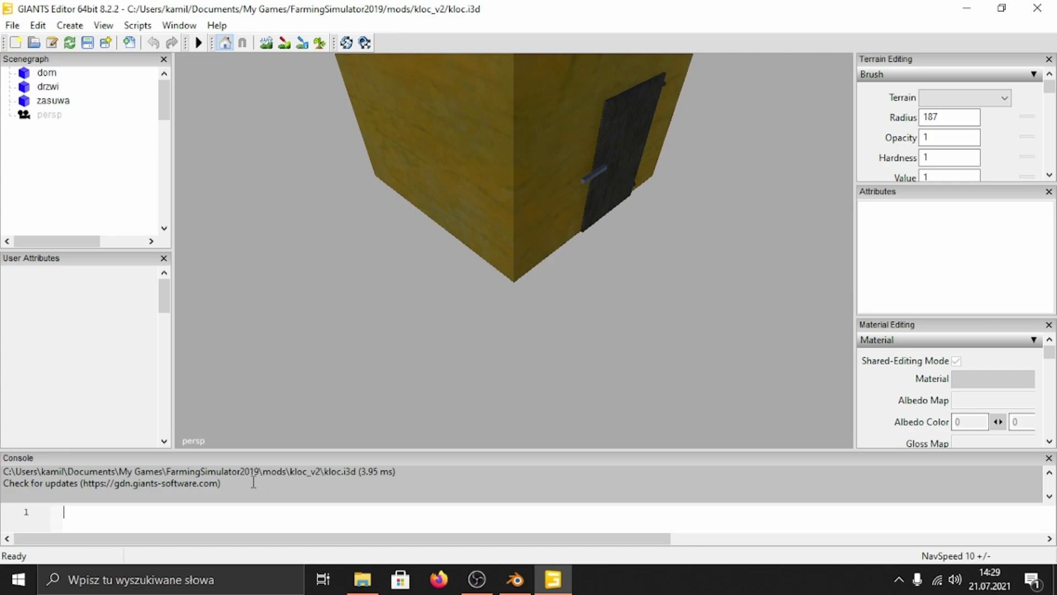
right_drag(289, 440, 521, 150)
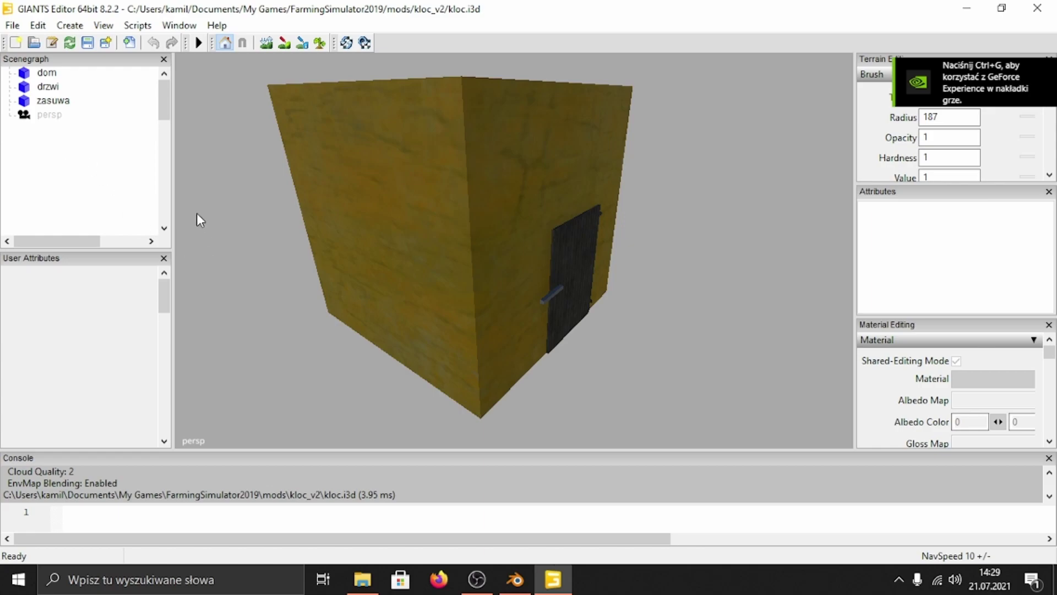
Create a transform group in the scenegraph and rename it kloc
click(71, 25)
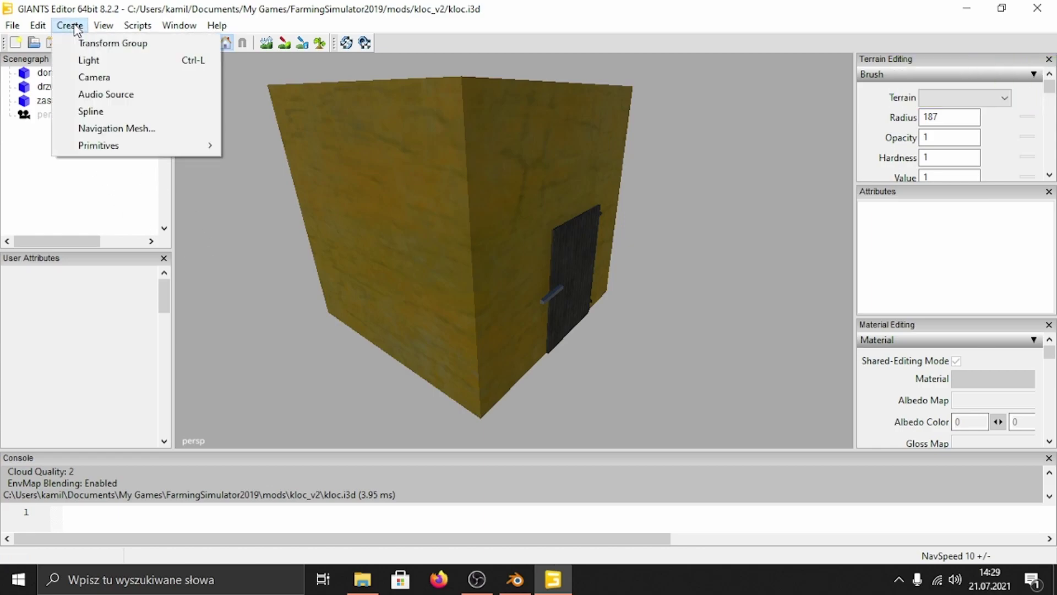
click(94, 44)
click(54, 130)
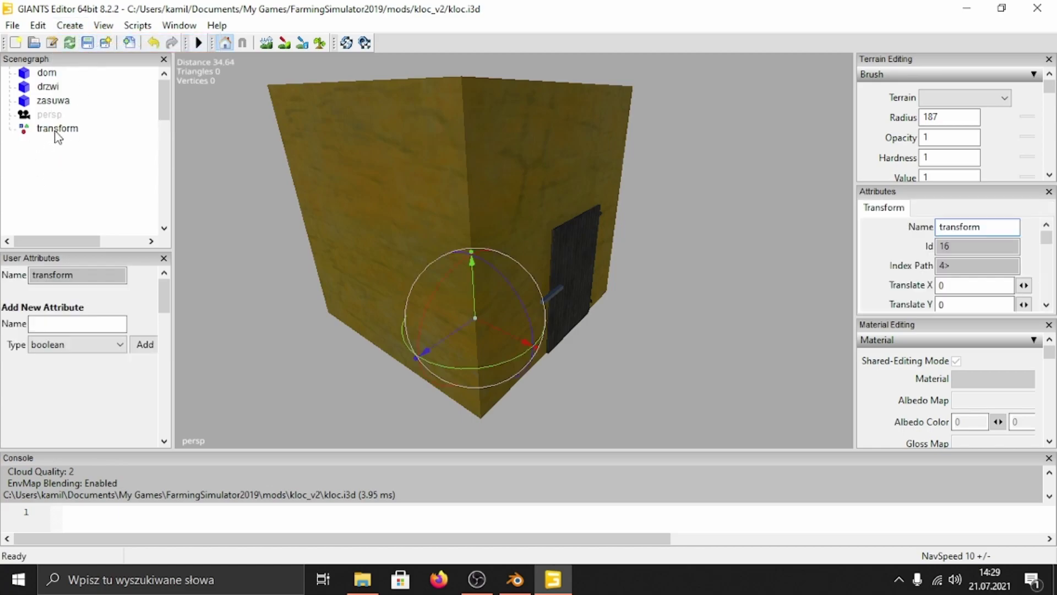
double_click(961, 227)
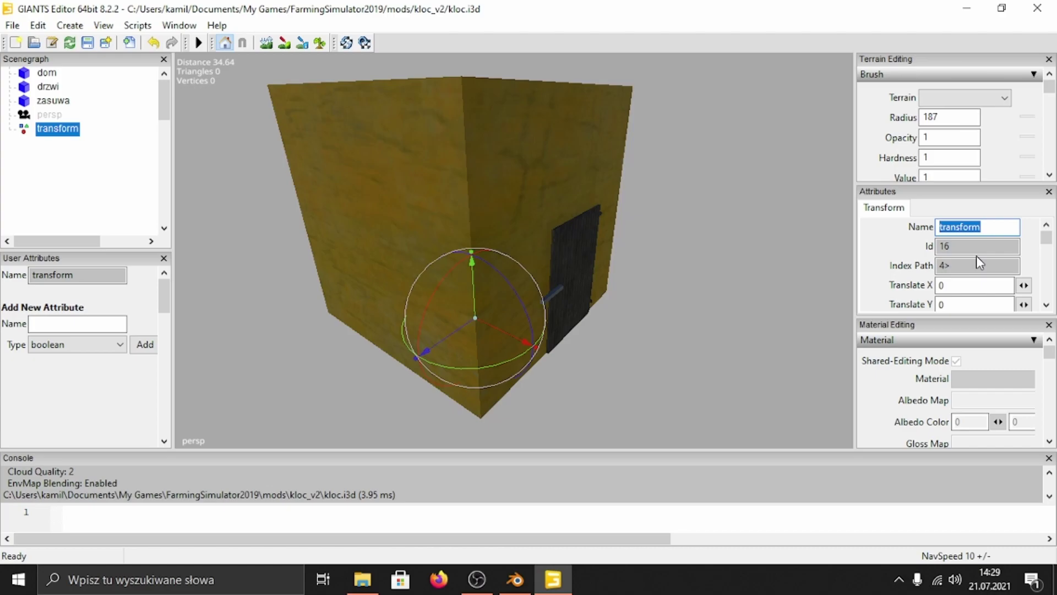
text(kloc)
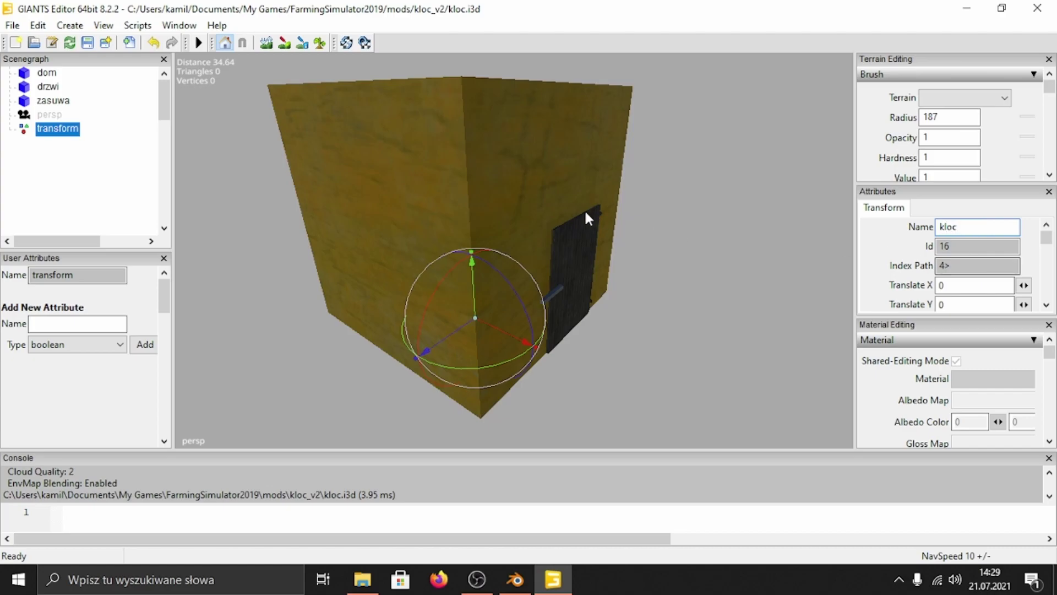
click(94, 165)
click(49, 130)
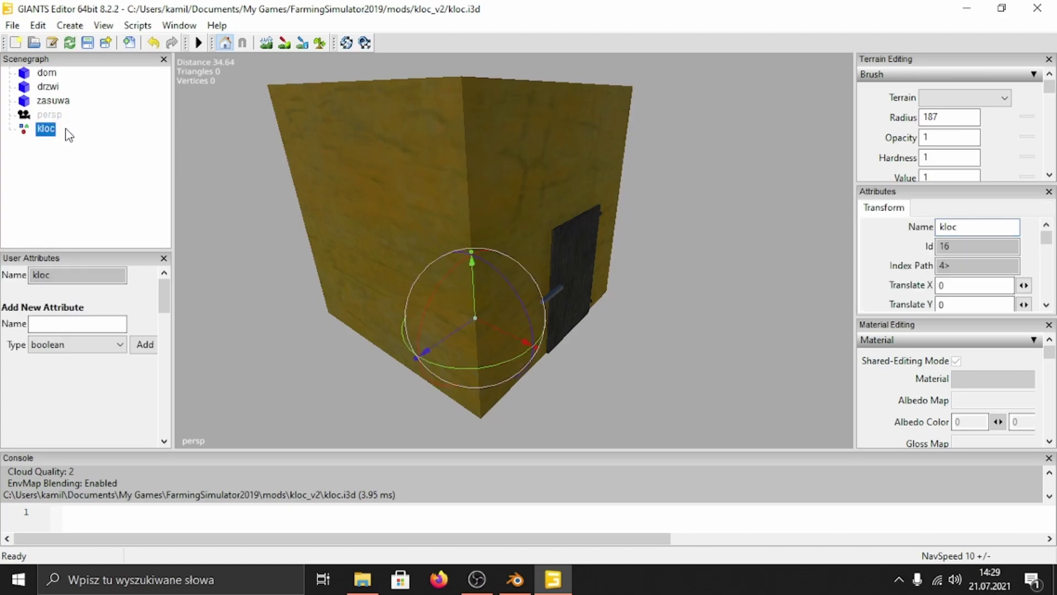
Move the zasuwa, drzwi and dom objects into the kloc transform group by cutting and pasting them
click(51, 102)
ctrl+click(50, 87)
ctrl+click(47, 72)
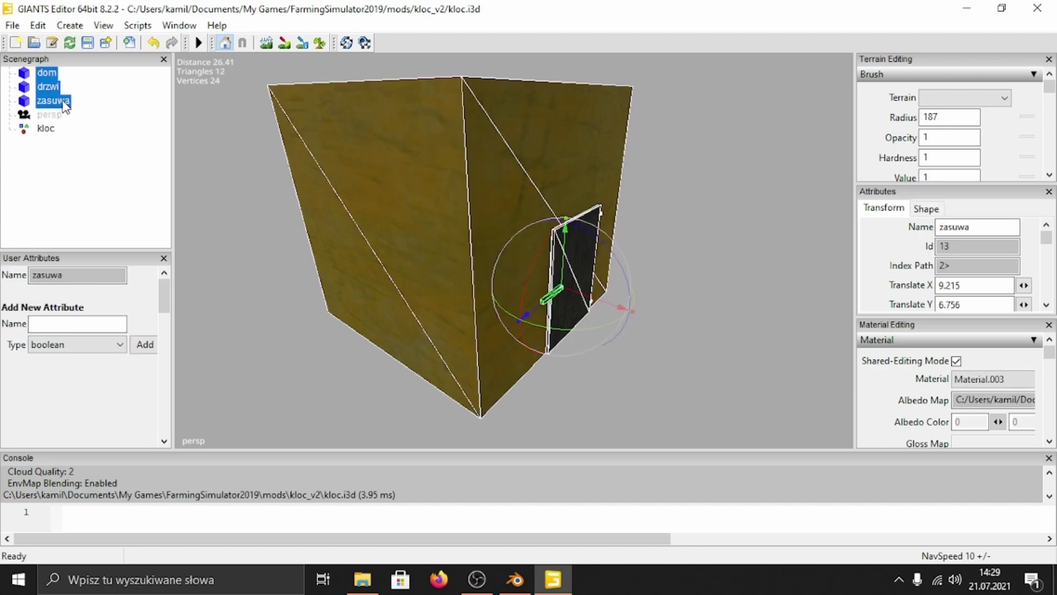
key(Delete)
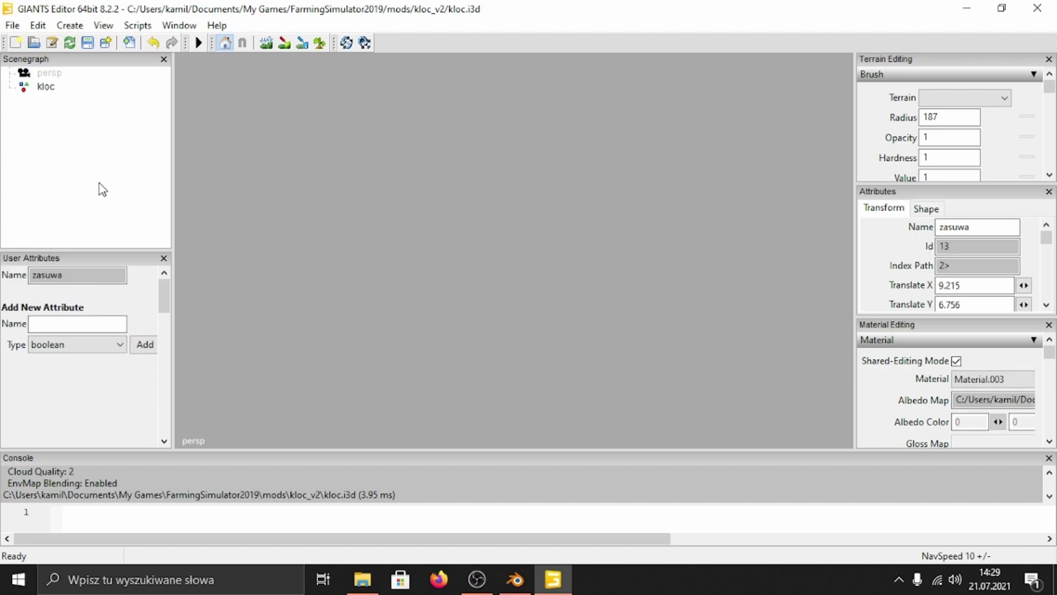
click(46, 90)
key(ctrl+z)
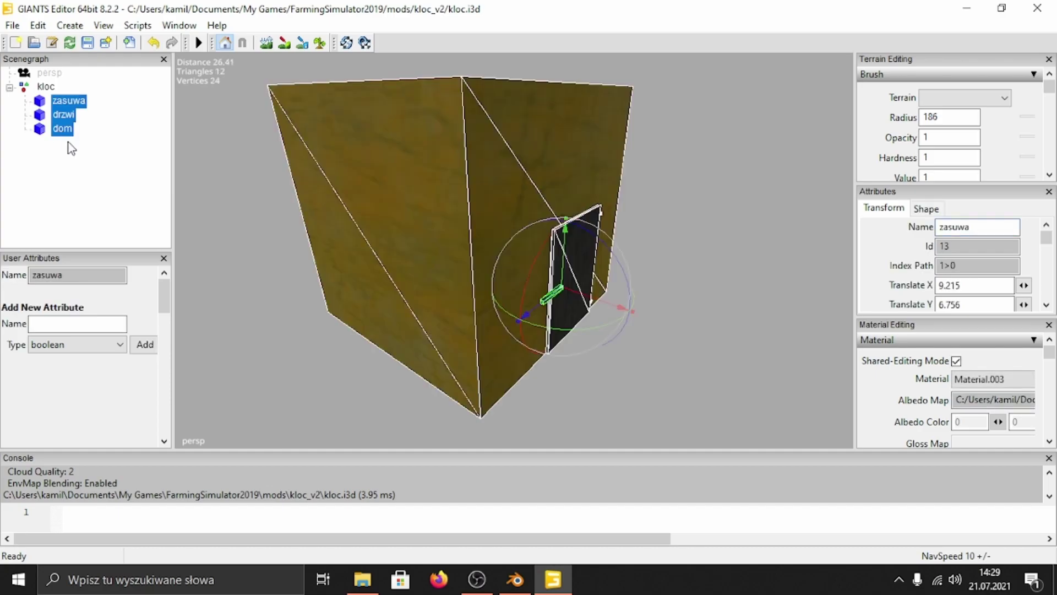
click(71, 146)
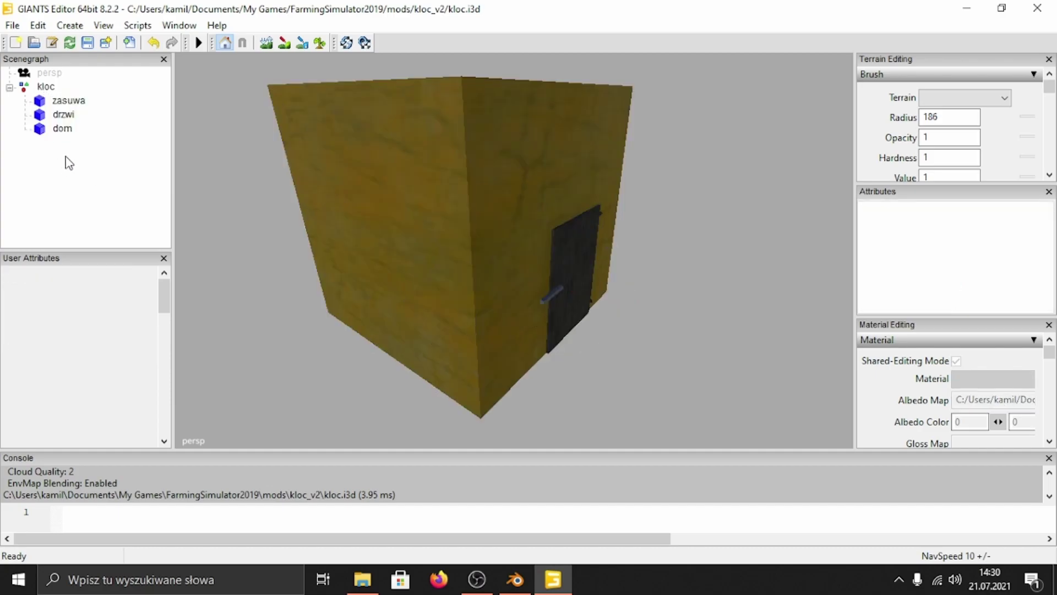
Enable Rigid Body for the zasuwa object and look through its rigid body settings
middle_drag(642, 249, 530, 266)
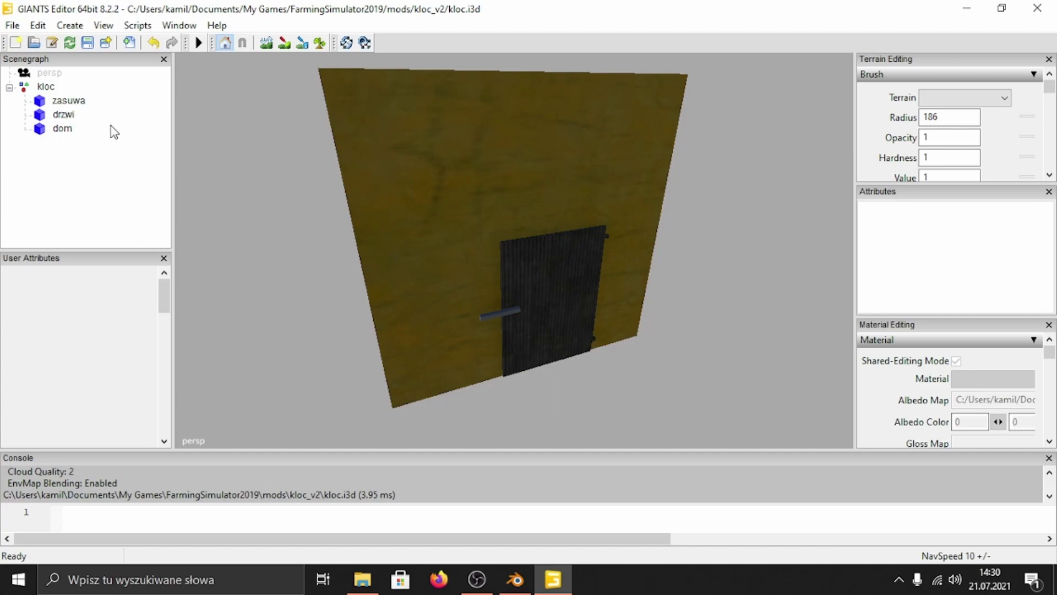
click(70, 103)
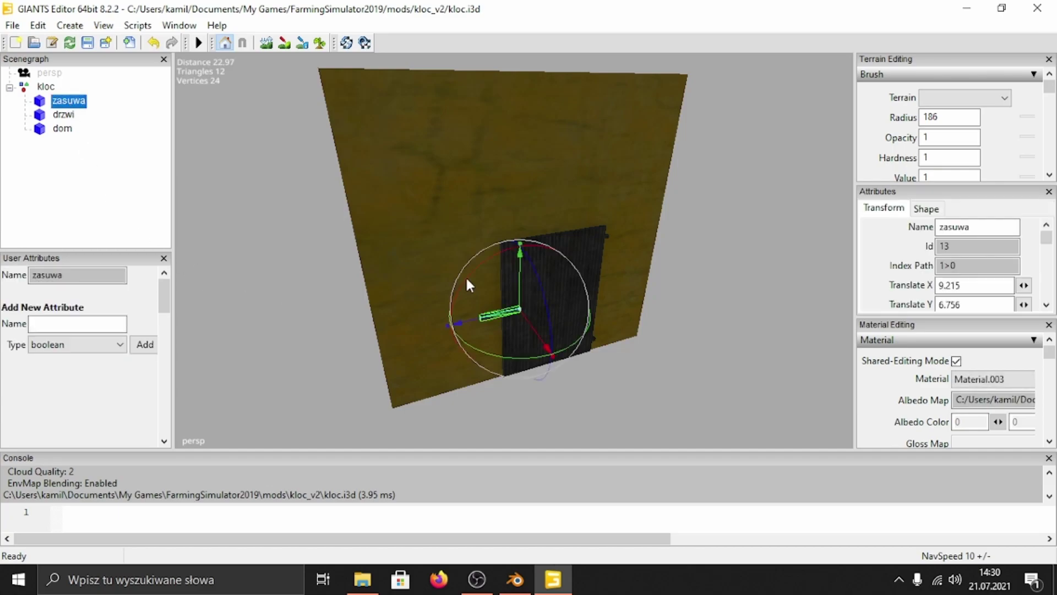
scroll(892, 270, down, 4)
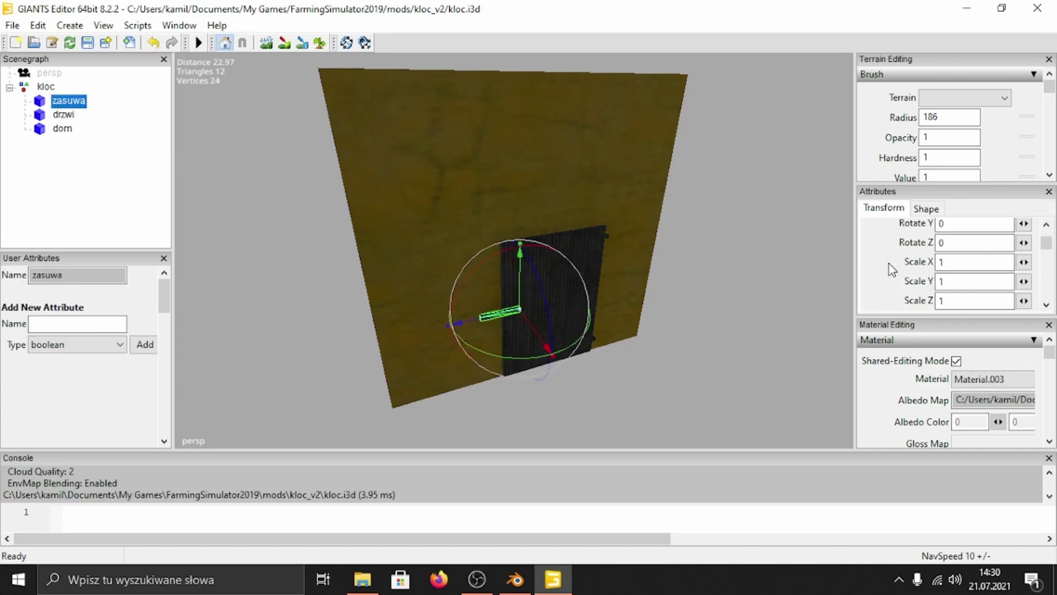
scroll(892, 269, down, 3)
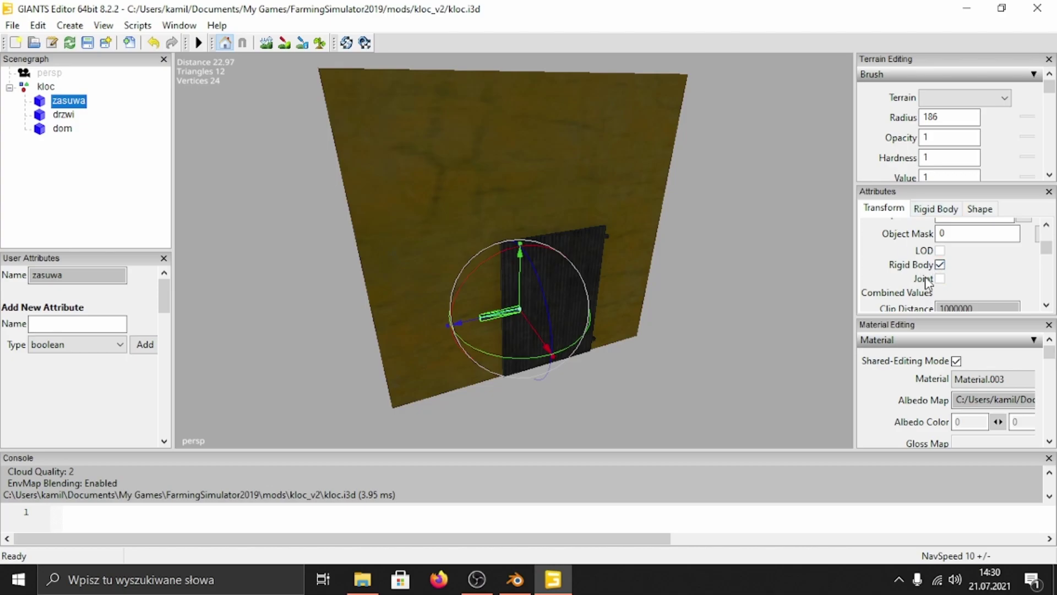
scroll(910, 270, up, 3)
scroll(909, 269, up, 2)
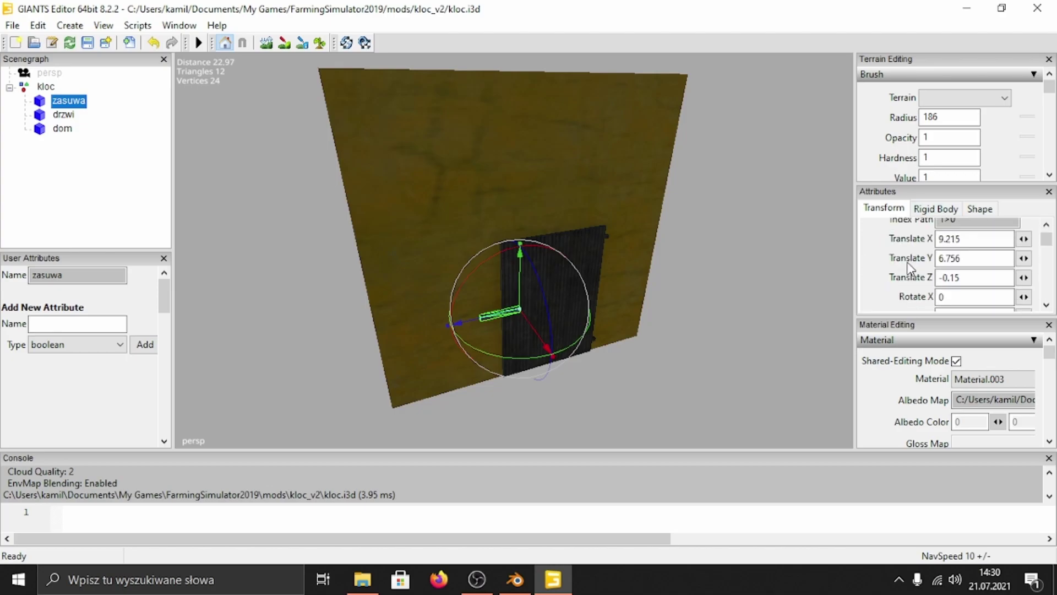
click(923, 209)
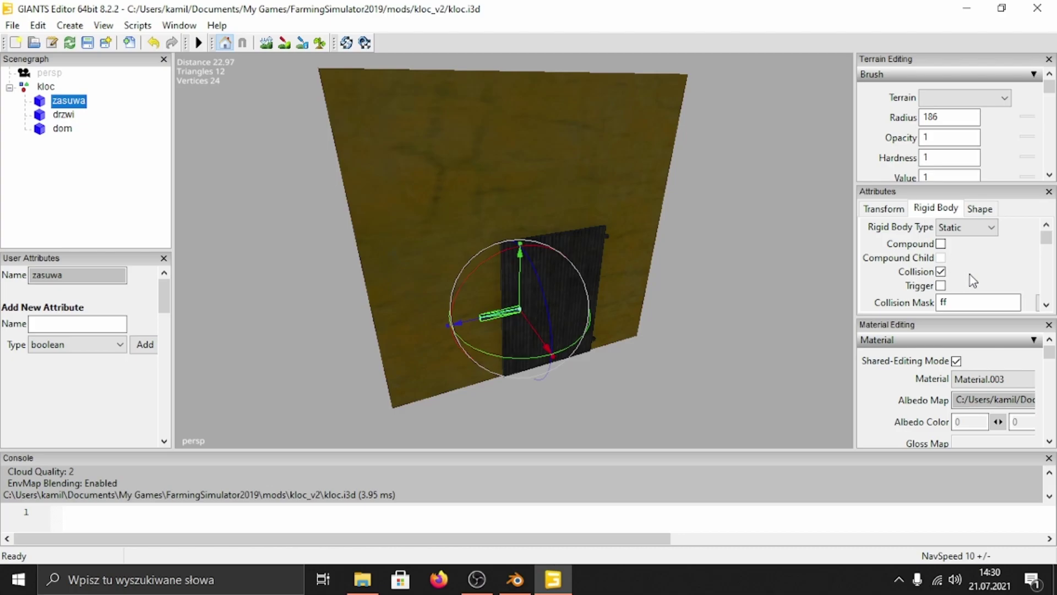
scroll(972, 275, down, 3)
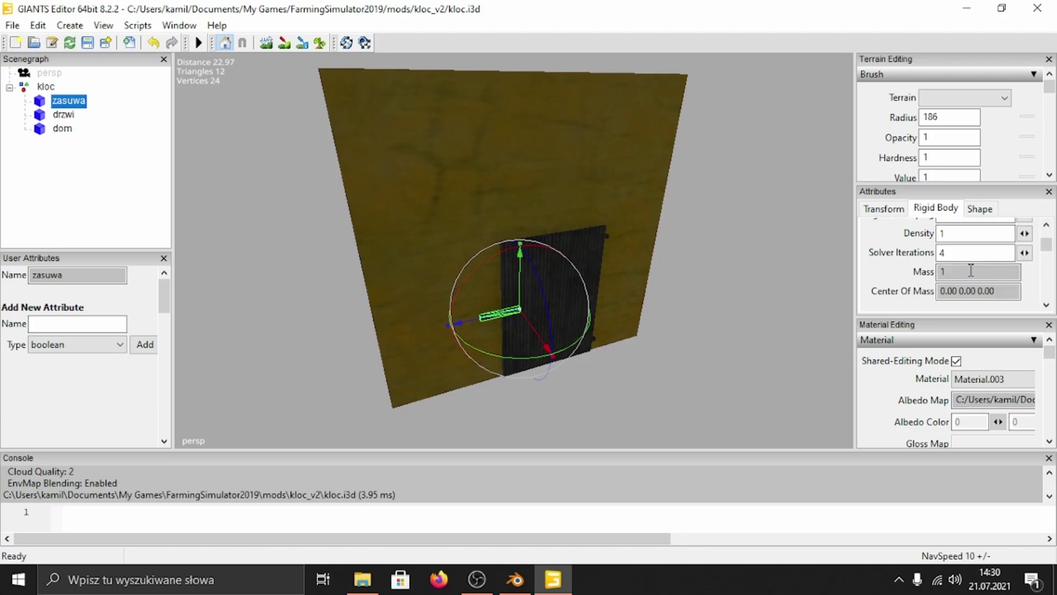
scroll(975, 268, up, 2)
scroll(981, 245, up, 1)
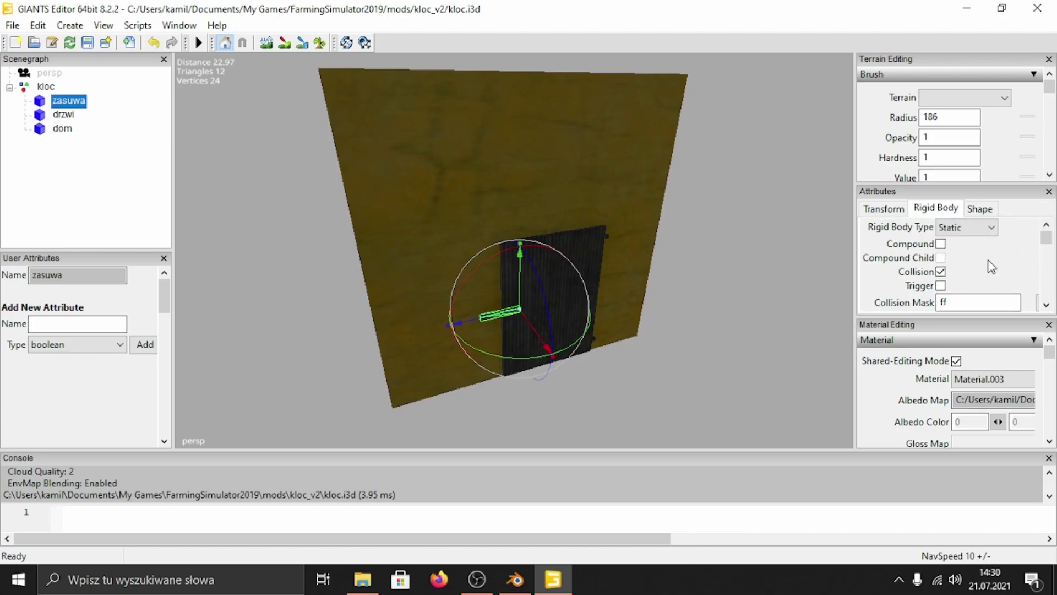
Enable Cast Shadowmap and Receive Shadowmap for the zasuwa shape
click(975, 209)
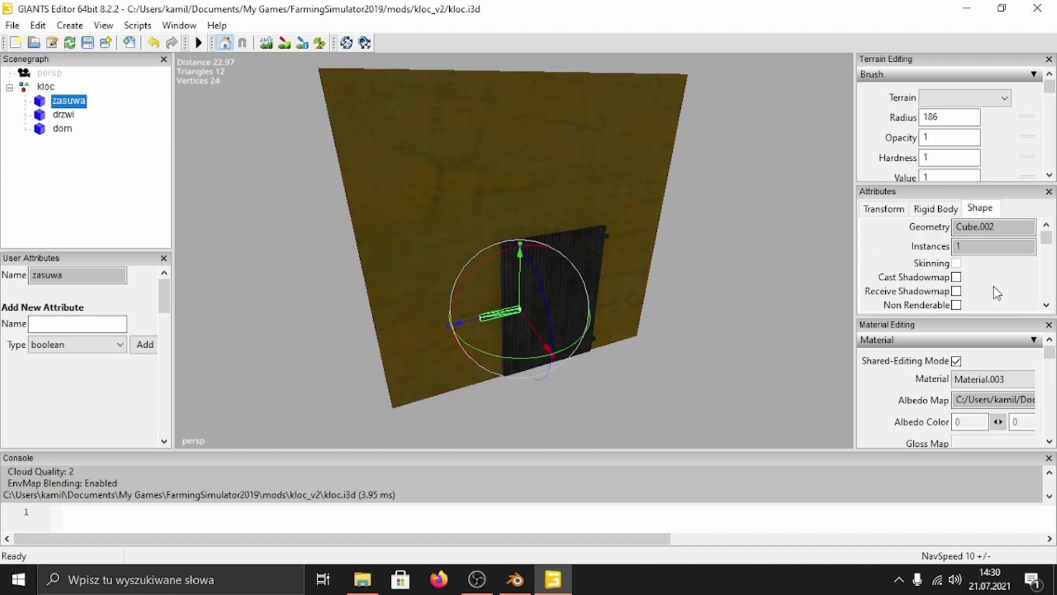
scroll(993, 287, down, 2)
scroll(972, 259, up, 1)
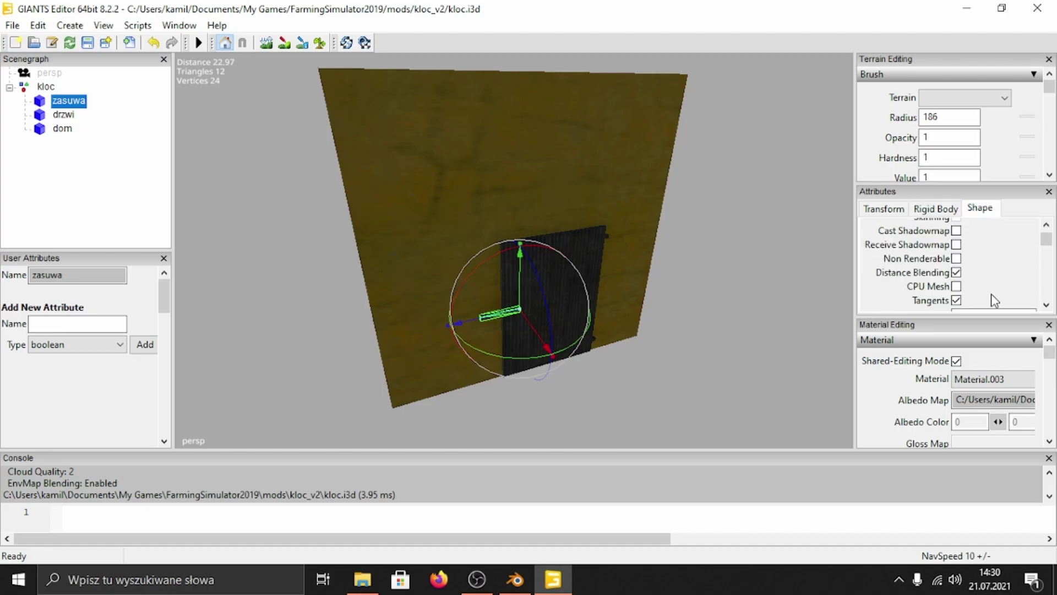
click(956, 231)
click(958, 245)
scroll(993, 275, down, 1)
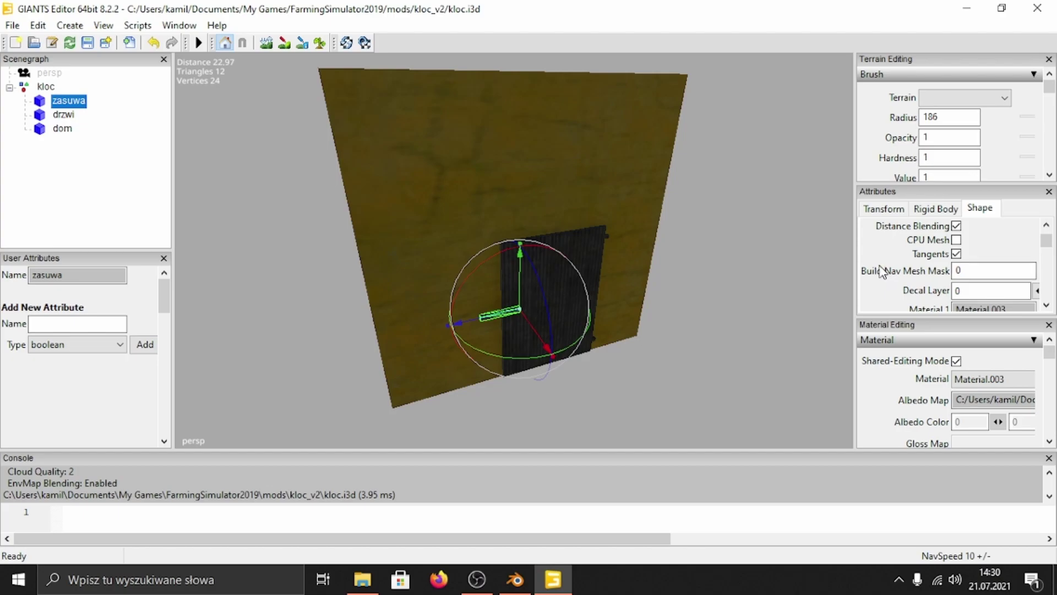
scroll(881, 273, up, 1)
scroll(880, 271, up, 1)
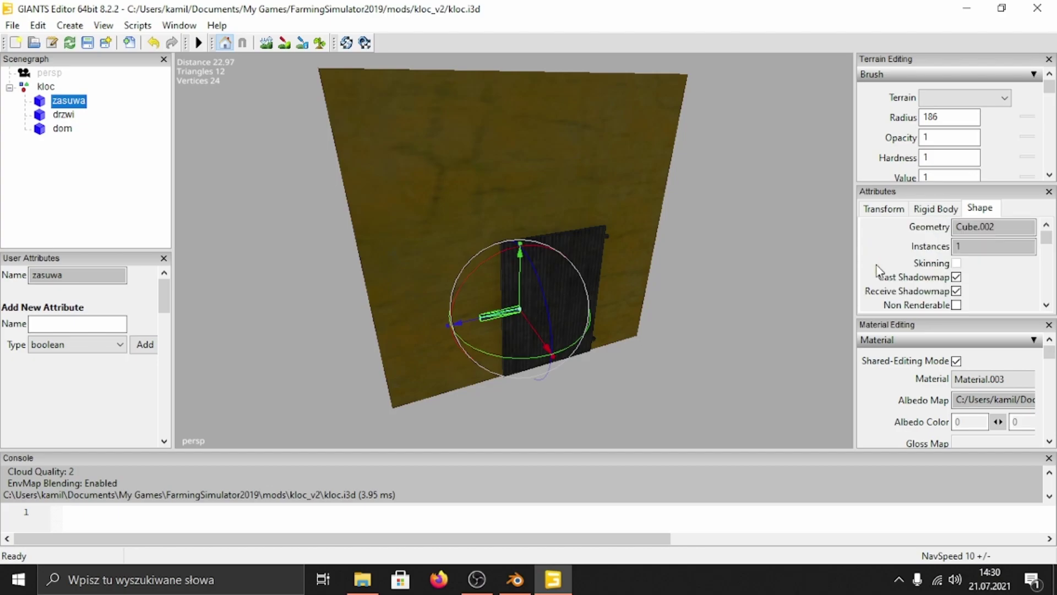
Review the transform and rigid body attributes of the zasuwa object, including its visibility and clip distance settings
click(883, 209)
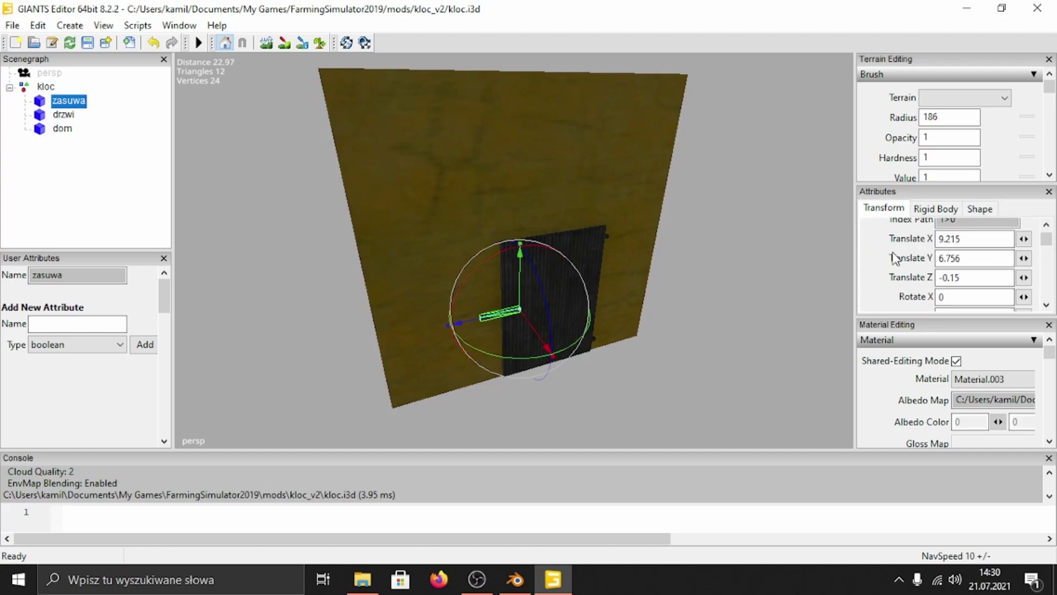
scroll(891, 247, up, 1)
click(935, 208)
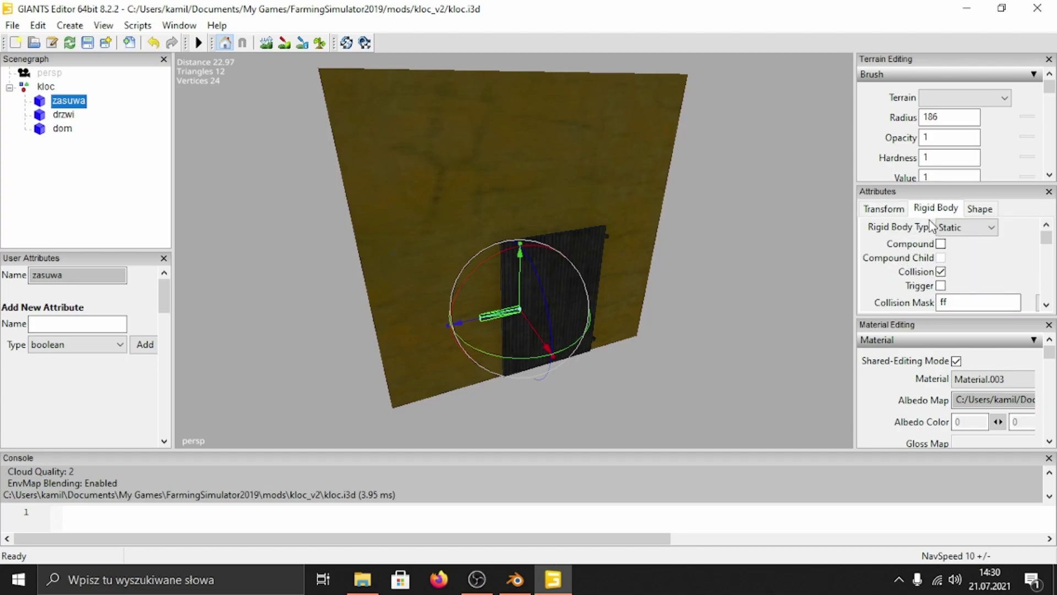
click(882, 208)
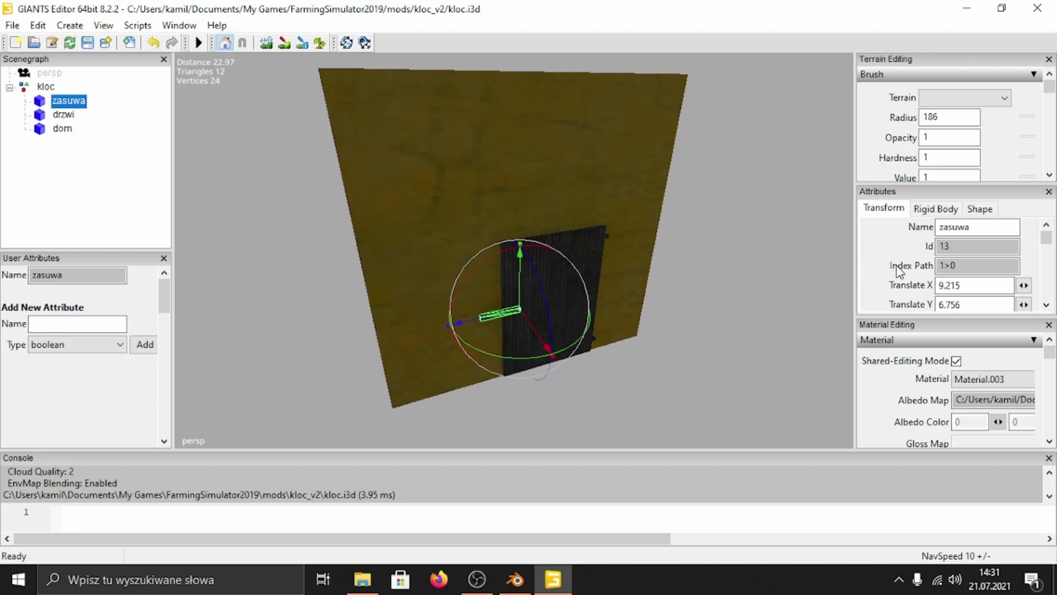
scroll(876, 248, down, 6)
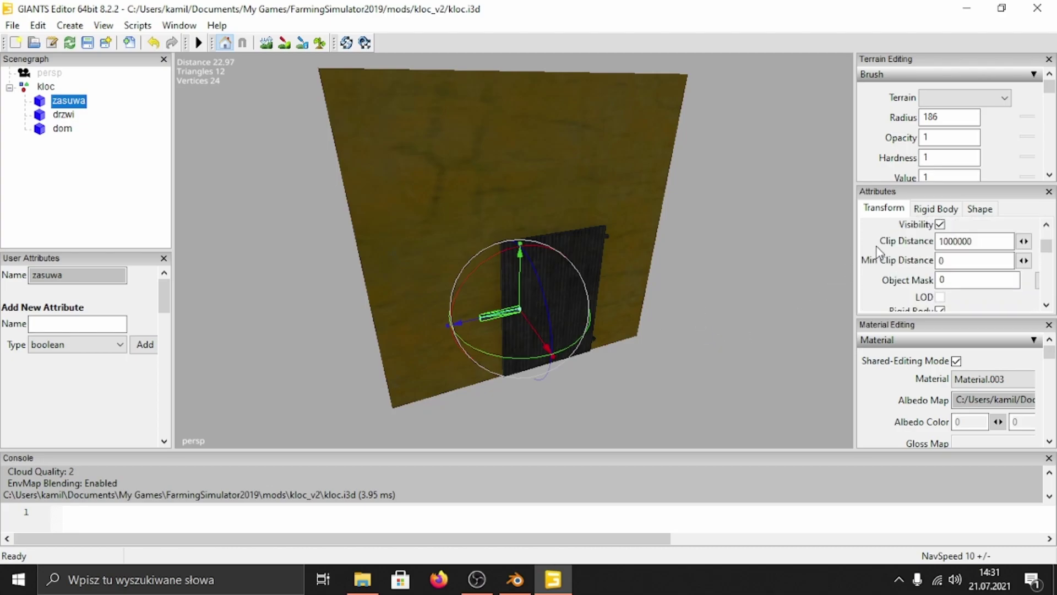
scroll(876, 247, up, 2)
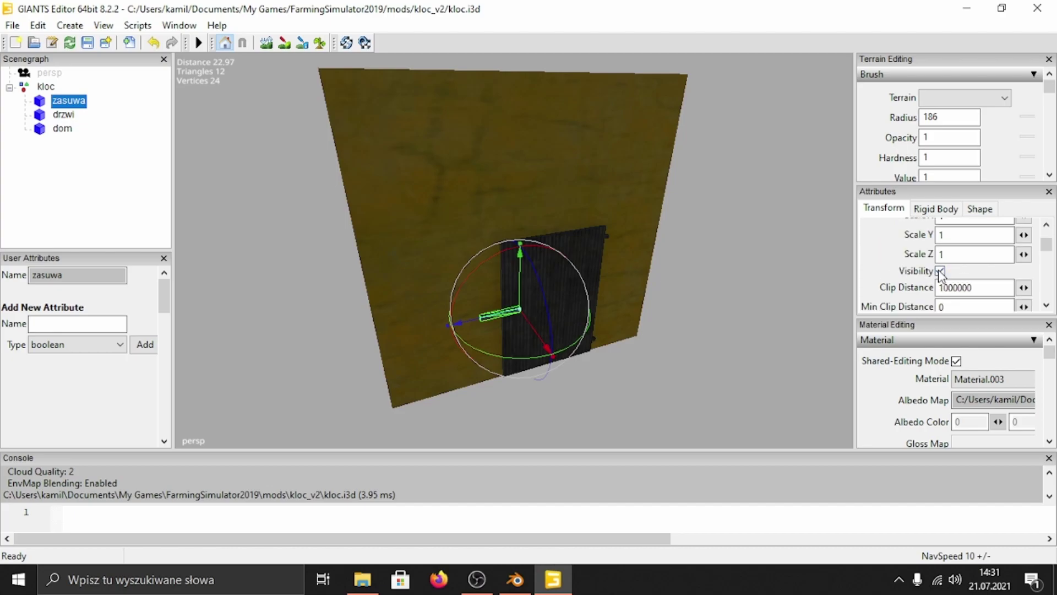
scroll(905, 278, down, 3)
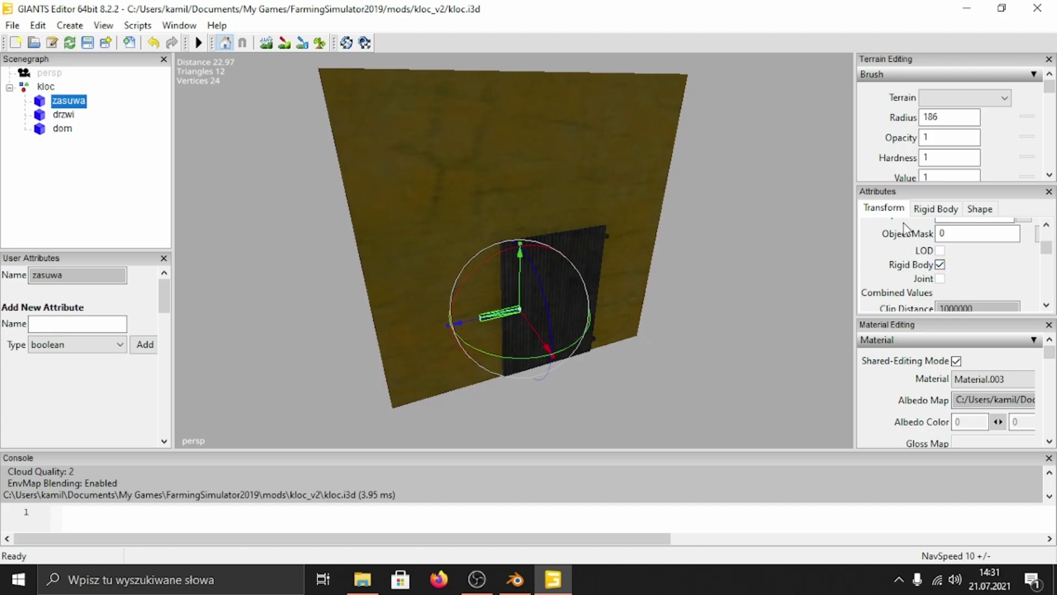
Set the zasuwa object's Rigid Body Type to Kinematic and check its remaining rigid body and shape settings
click(933, 210)
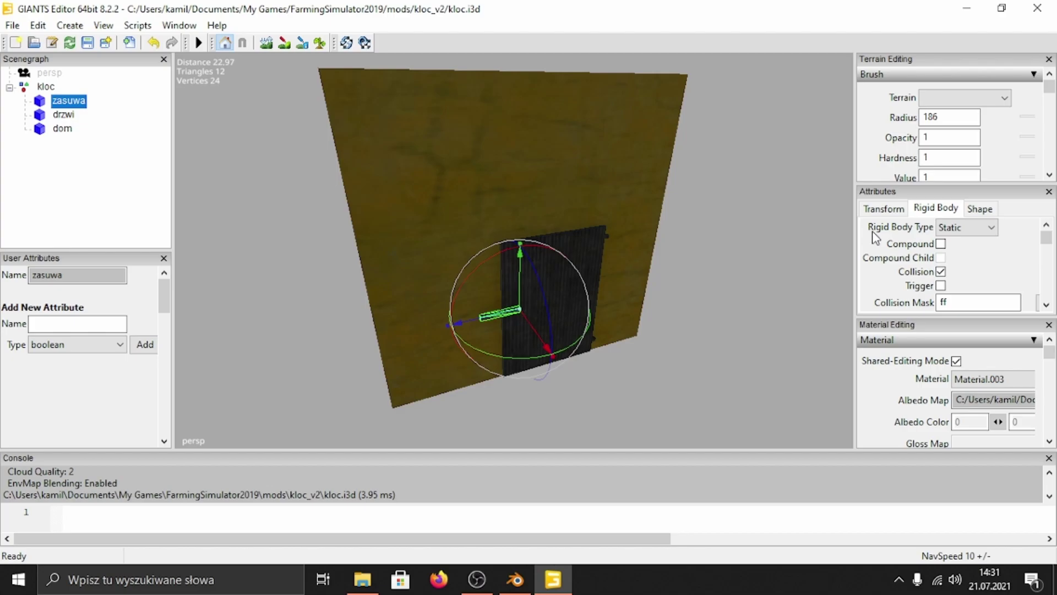
click(982, 230)
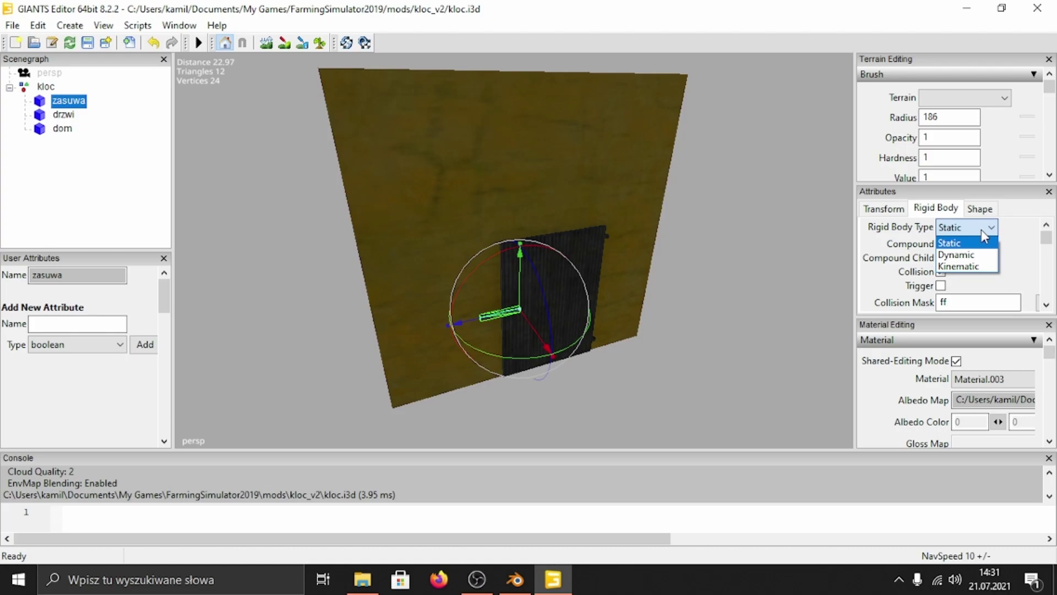
click(978, 267)
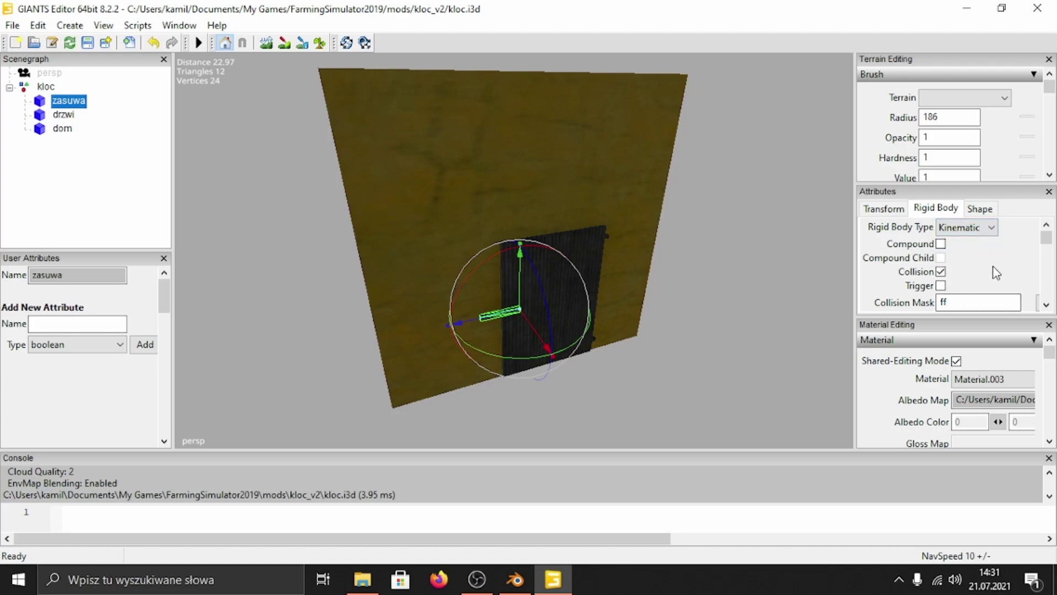
scroll(995, 272, down, 3)
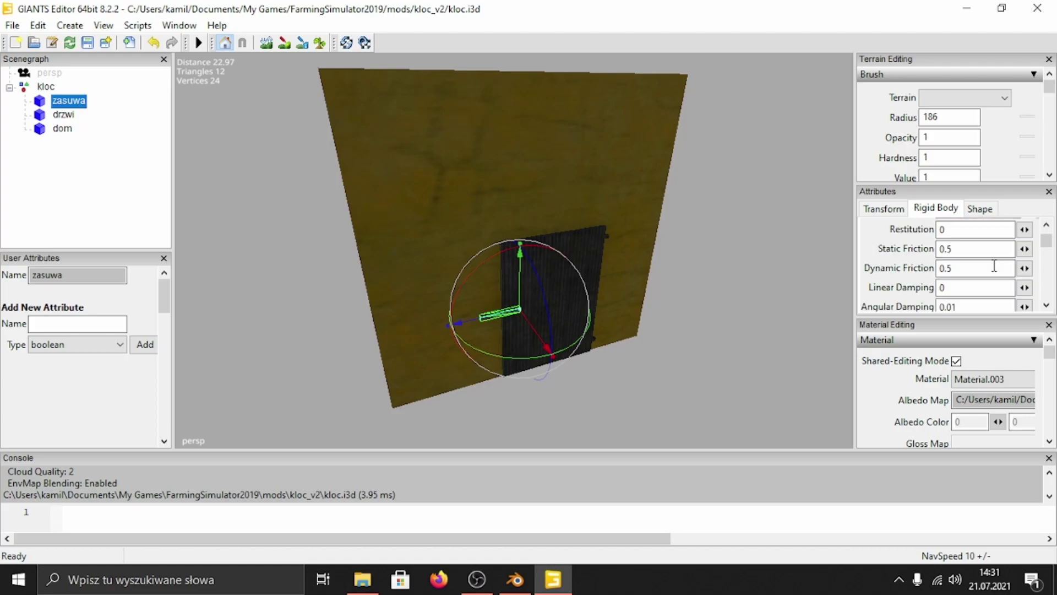
click(983, 210)
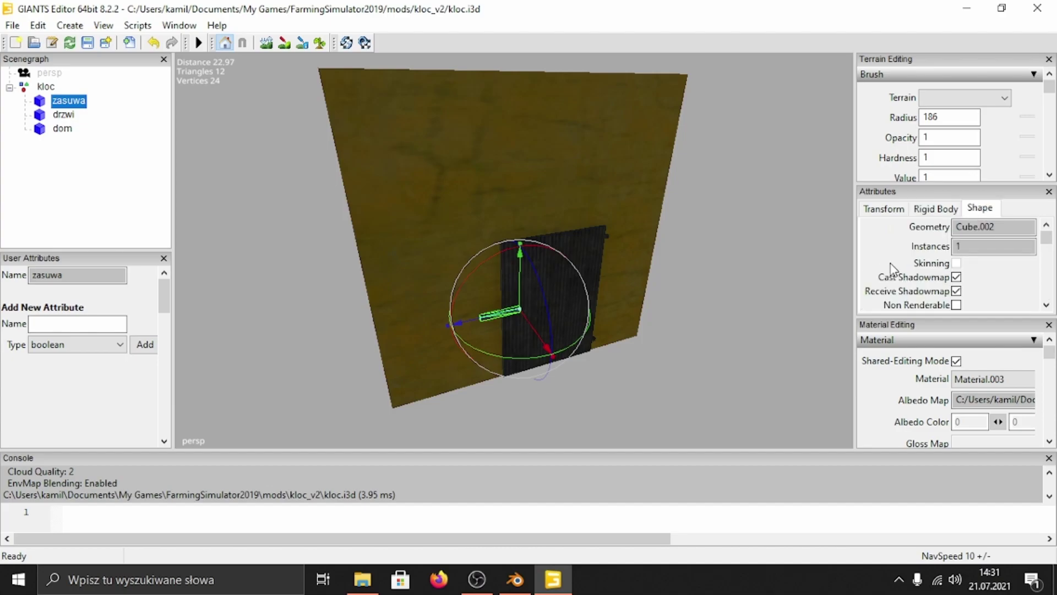
scroll(891, 270, down, 1)
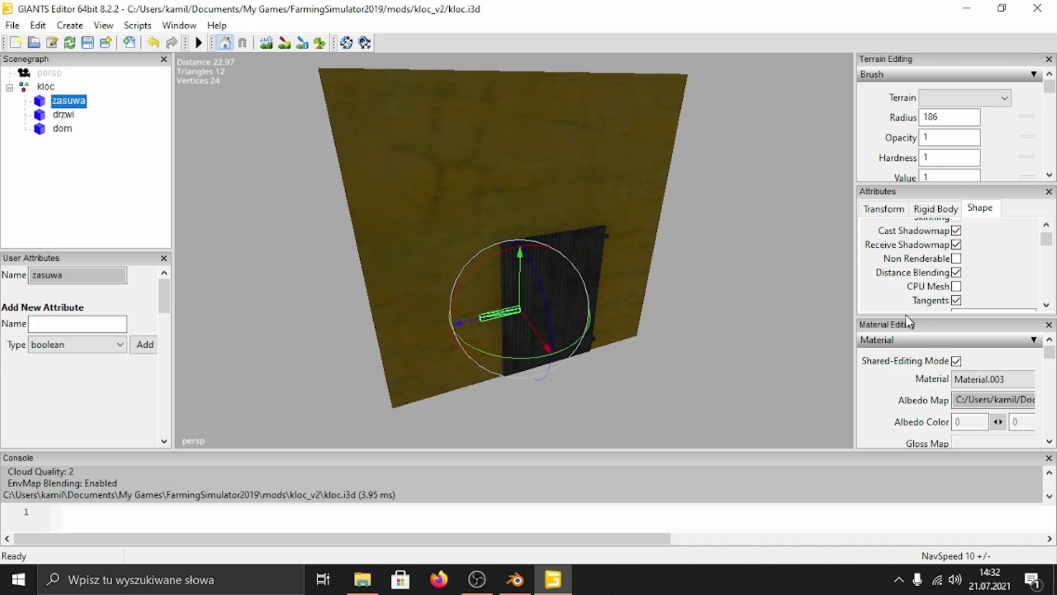
Enable Rigid Body for the drzwi object in the kloc group
click(65, 115)
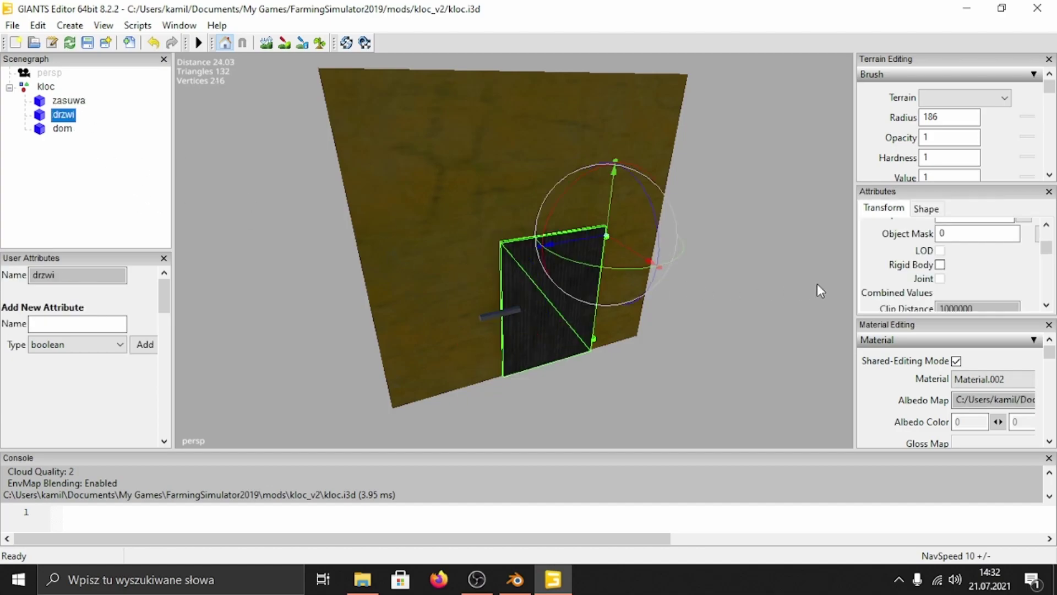
scroll(902, 248, up, 3)
scroll(904, 245, down, 1)
scroll(904, 246, up, 2)
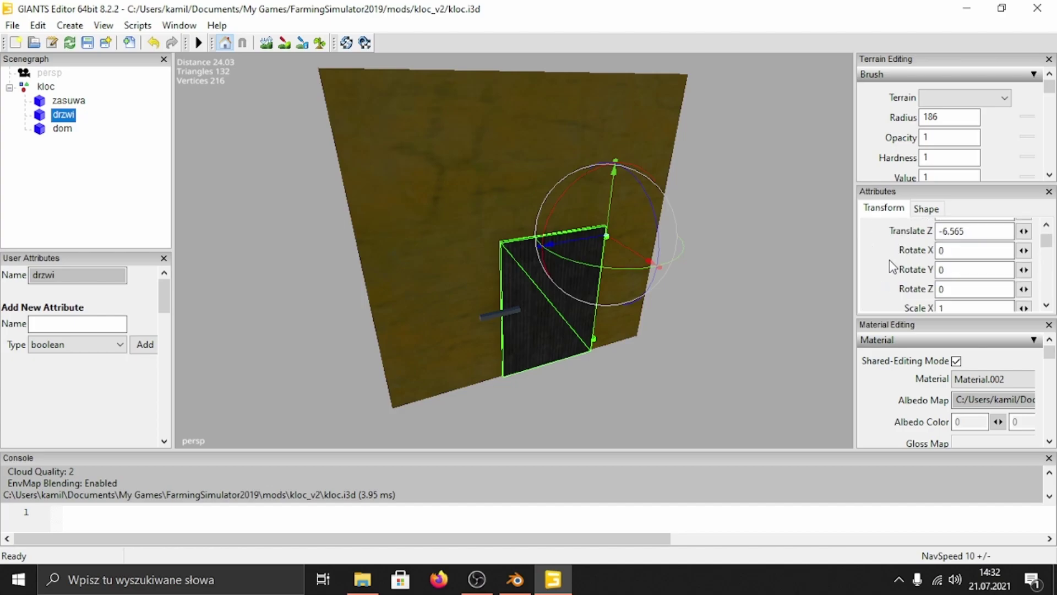
scroll(890, 259, down, 2)
scroll(897, 264, down, 1)
click(940, 265)
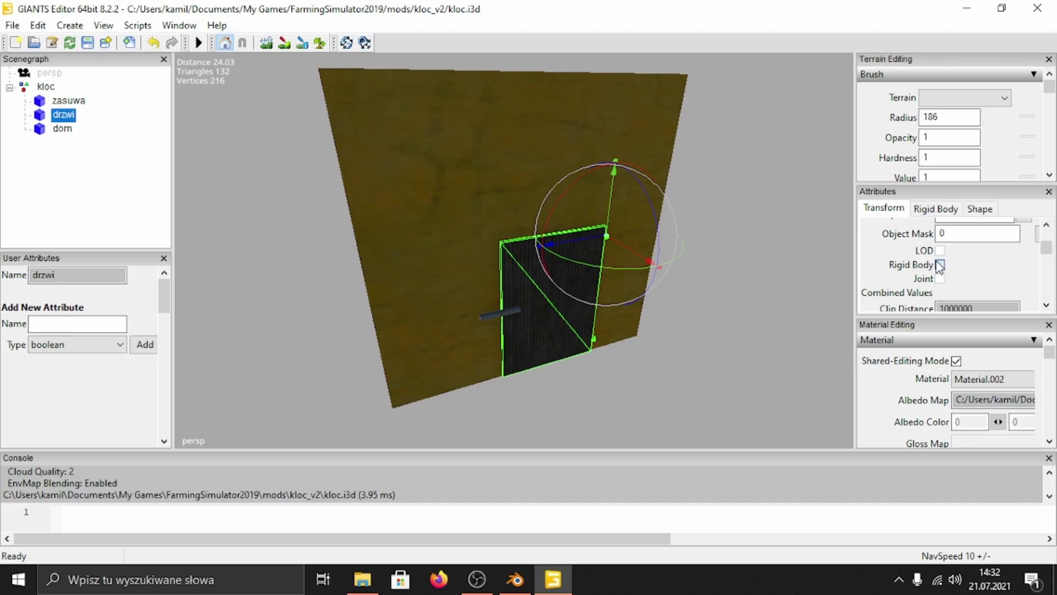
Set the drzwi object's Rigid Body Type to Kinematic
click(947, 212)
scroll(918, 272, down, 4)
scroll(916, 268, up, 6)
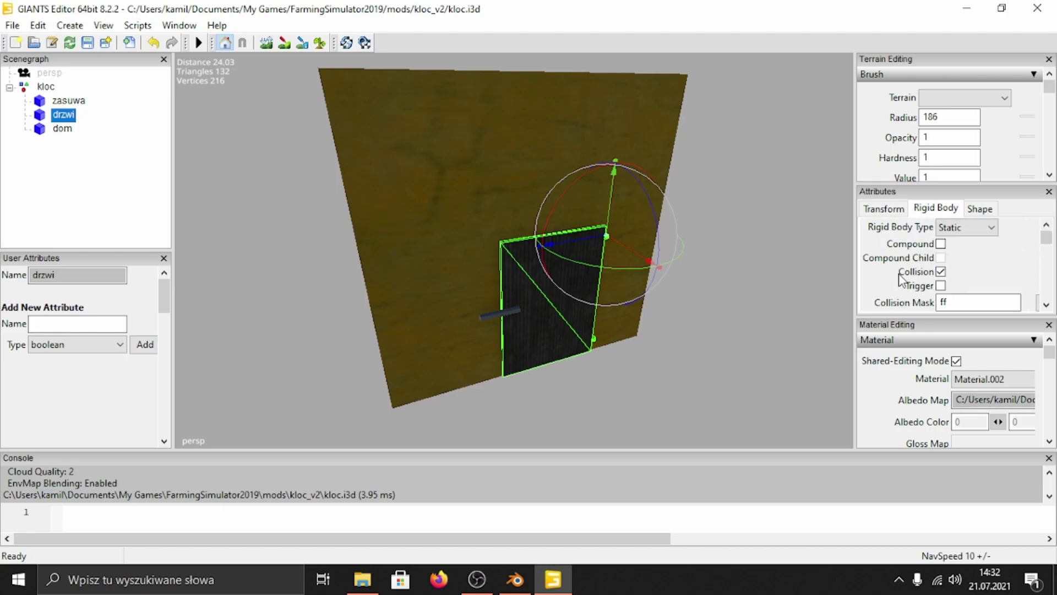
click(962, 227)
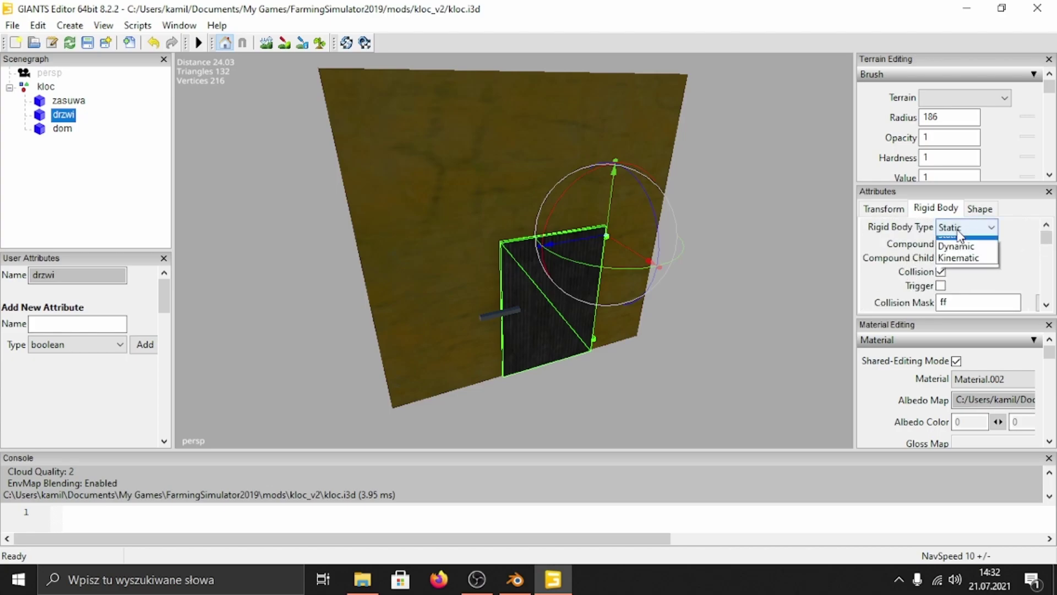
click(962, 267)
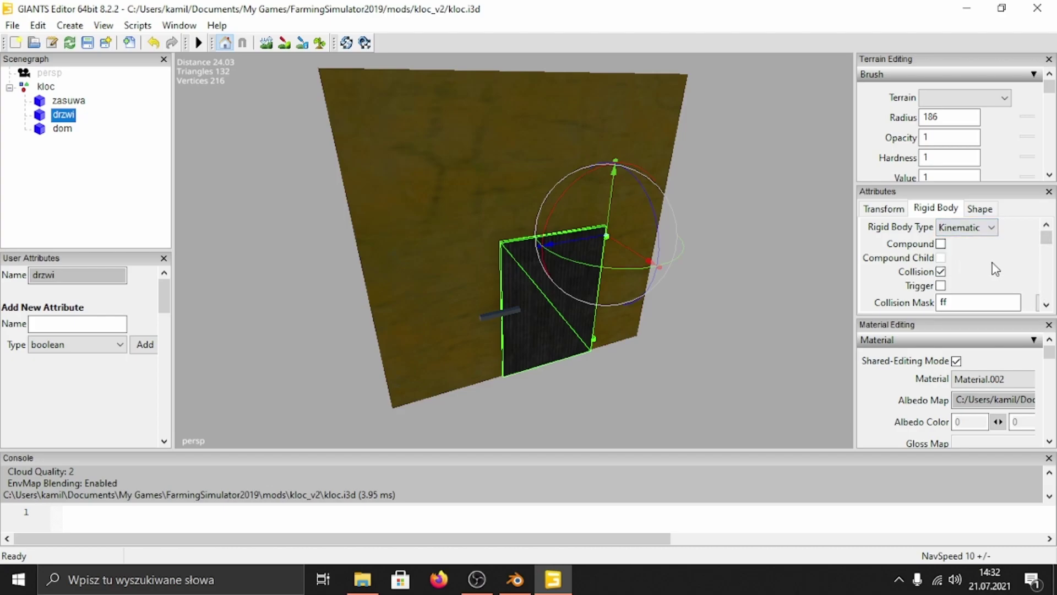
scroll(994, 256, down, 1)
Enable Cast Shadowmap and Receive Shadowmap for the drzwi shape
click(979, 209)
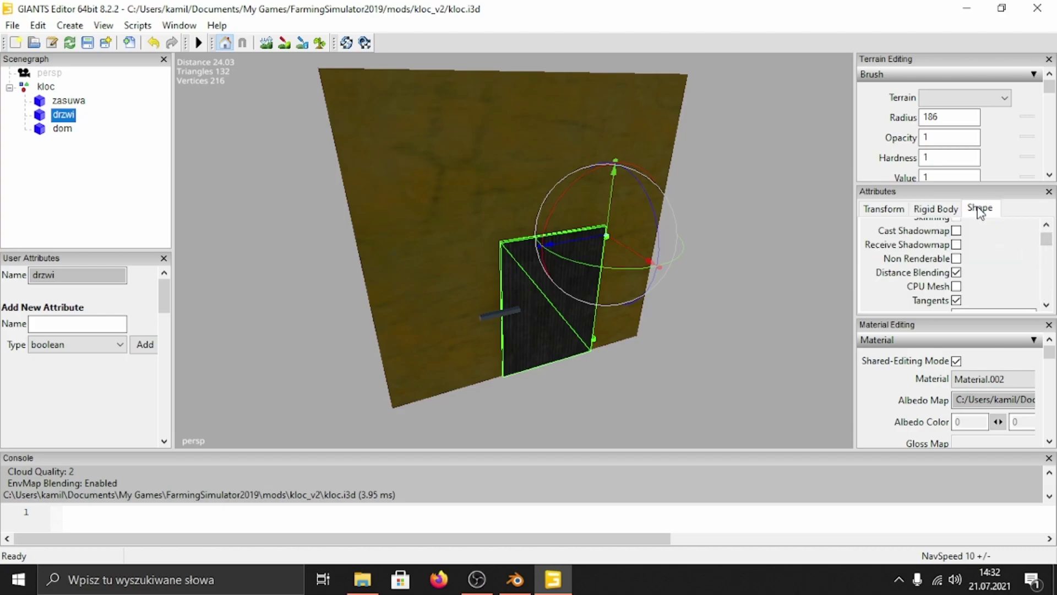
click(956, 230)
click(956, 245)
scroll(1002, 257, up, 1)
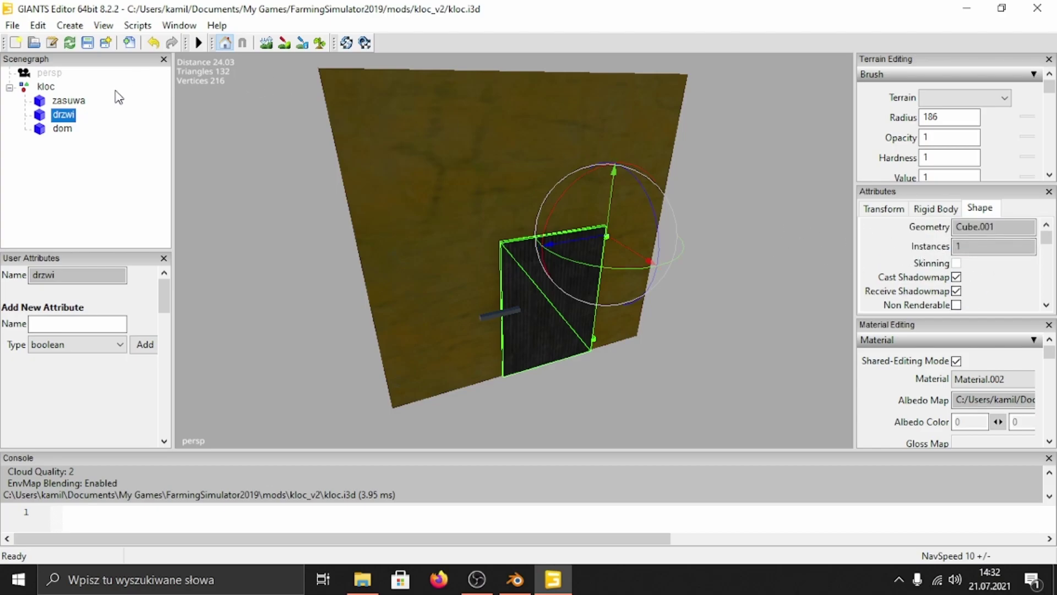
Enable Rigid Body for the dom object and check its rigid body settings, keeping the Static type
click(57, 129)
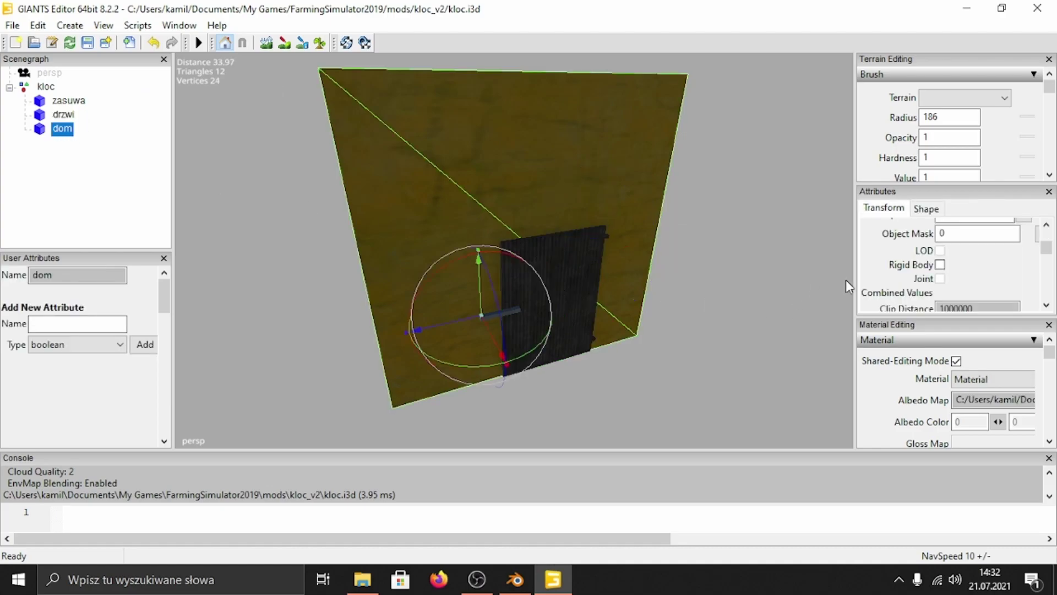
click(940, 265)
click(936, 213)
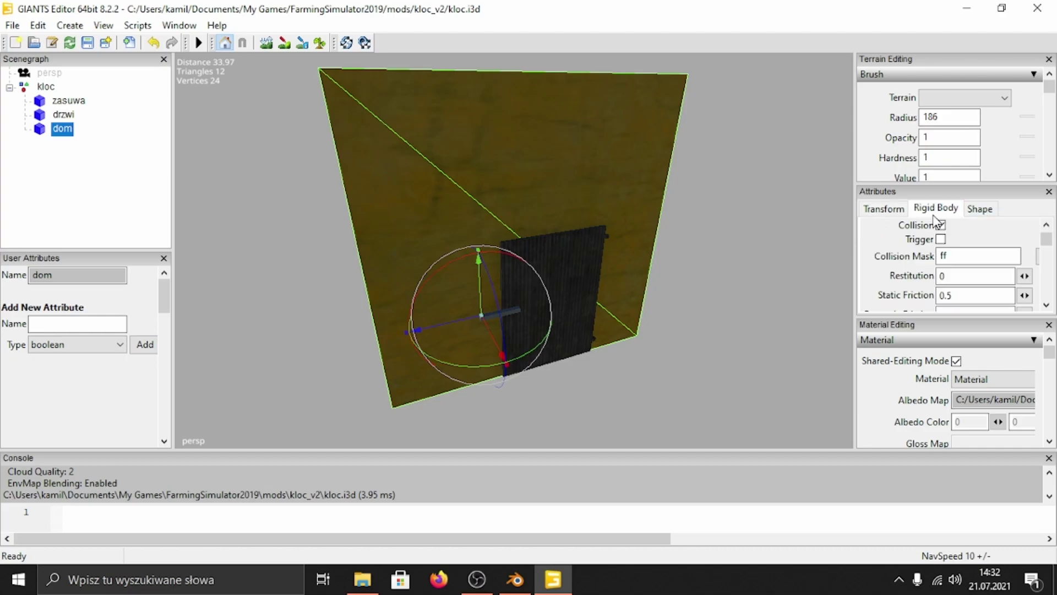
scroll(974, 251, up, 1)
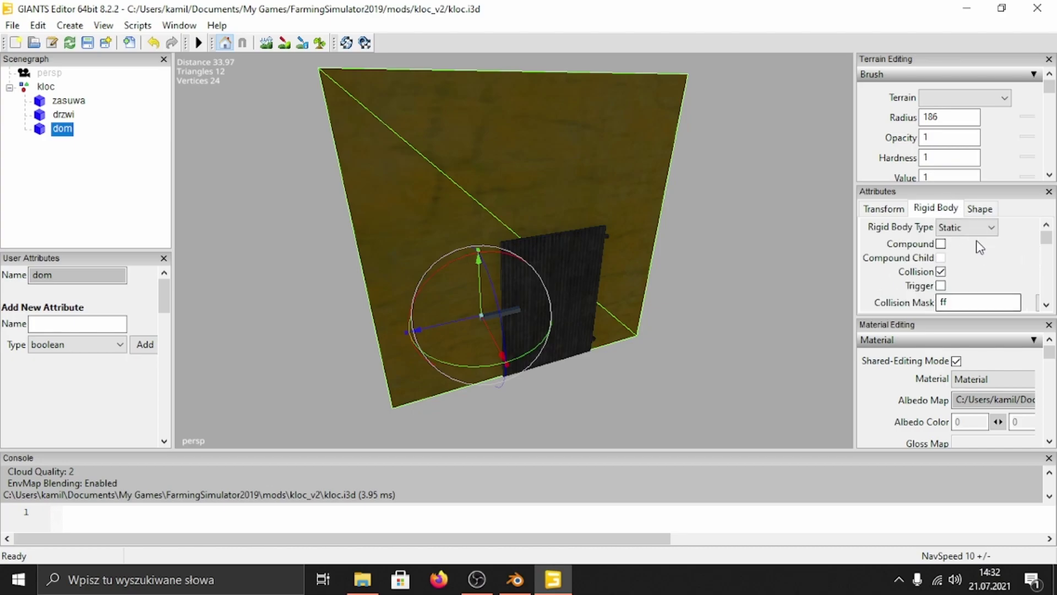
Enable Cast Shadowmap and Receive Shadowmap for the dom shape, then deselect the object
click(984, 210)
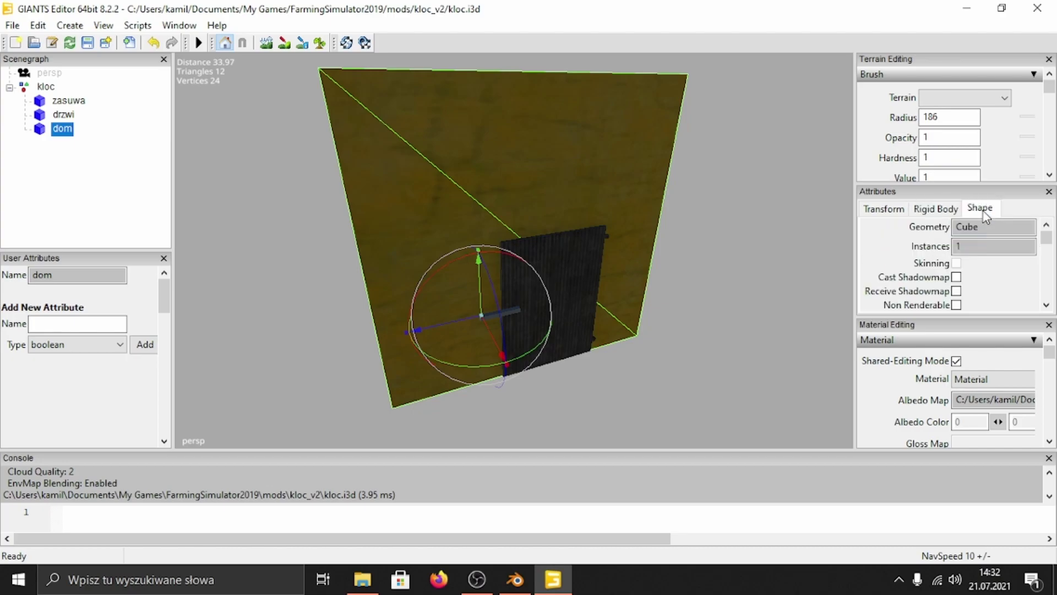
click(956, 277)
click(956, 290)
scroll(1000, 290, down, 3)
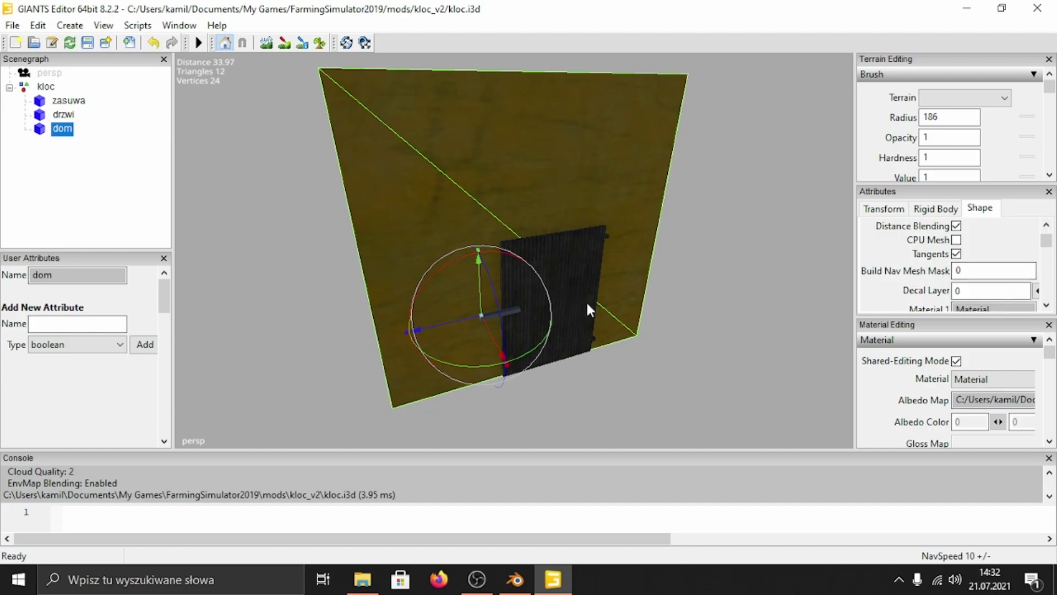
click(615, 379)
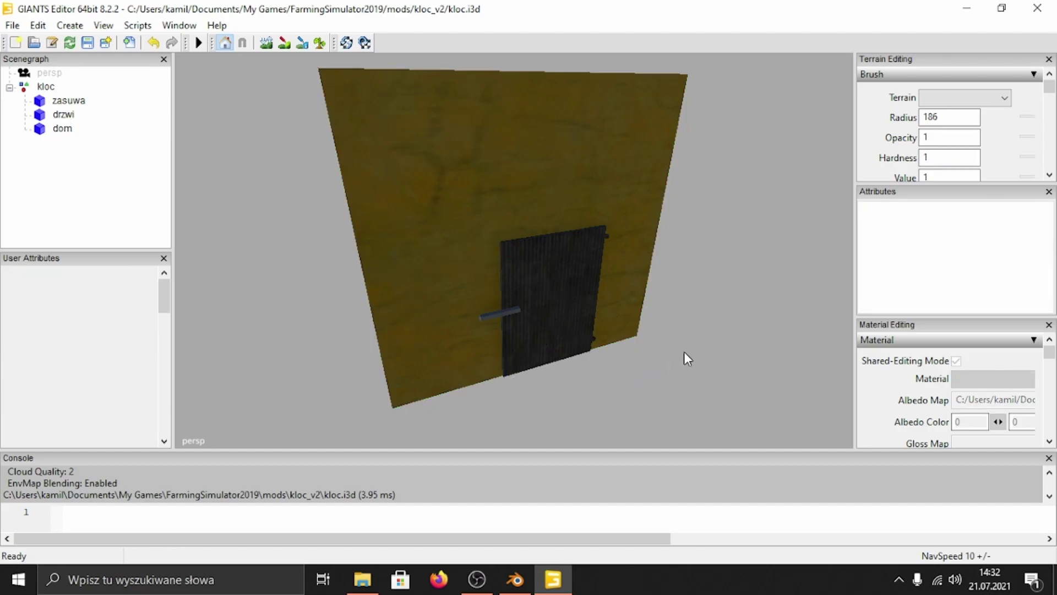
Create a cube primitive and move it into the kloc transform group
middle_drag(609, 348, 704, 399)
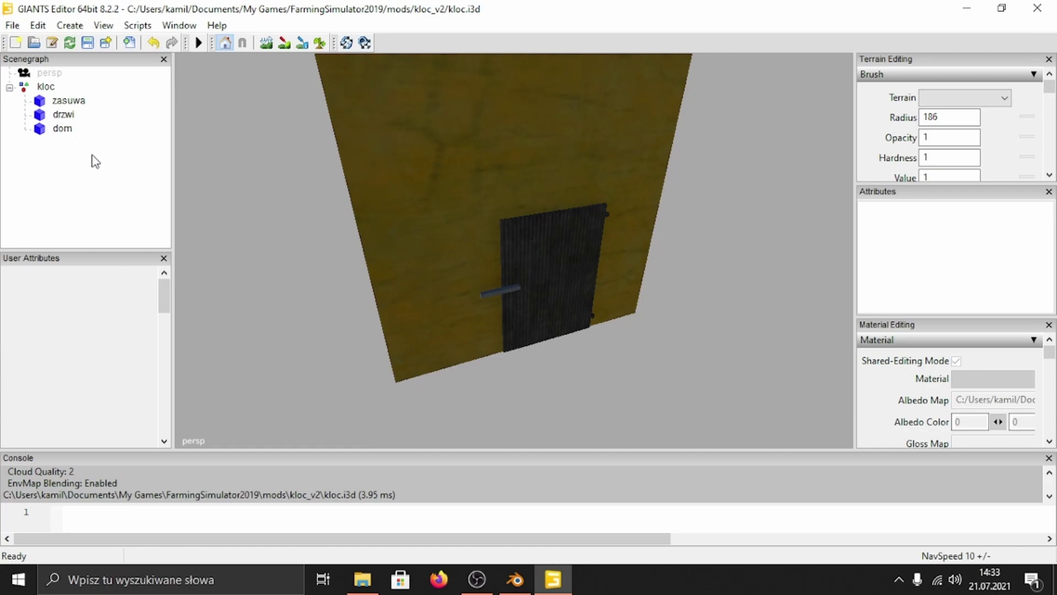
click(71, 28)
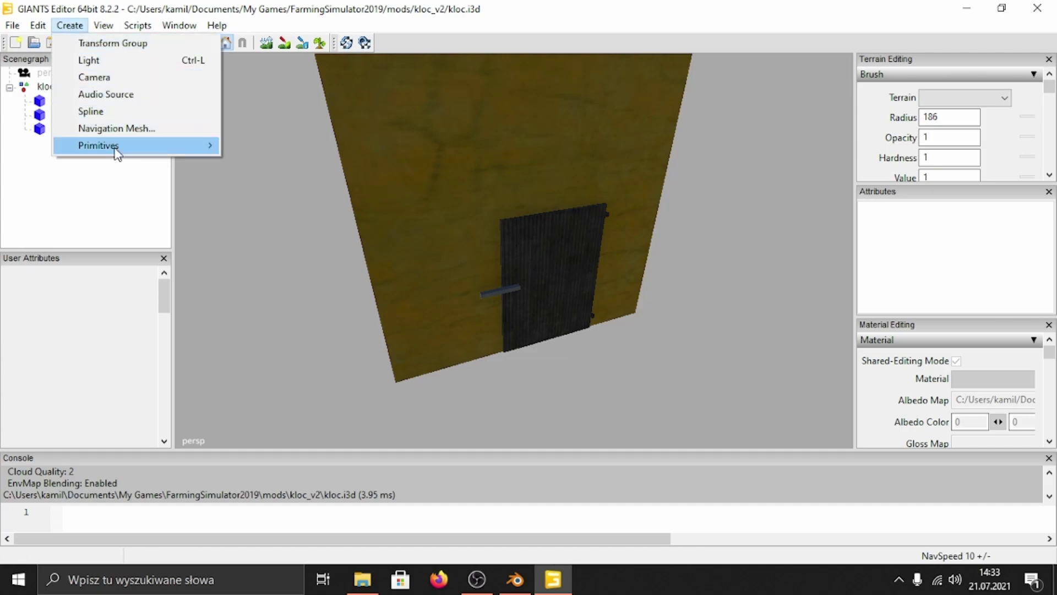
mouse_move(116, 150)
click(240, 145)
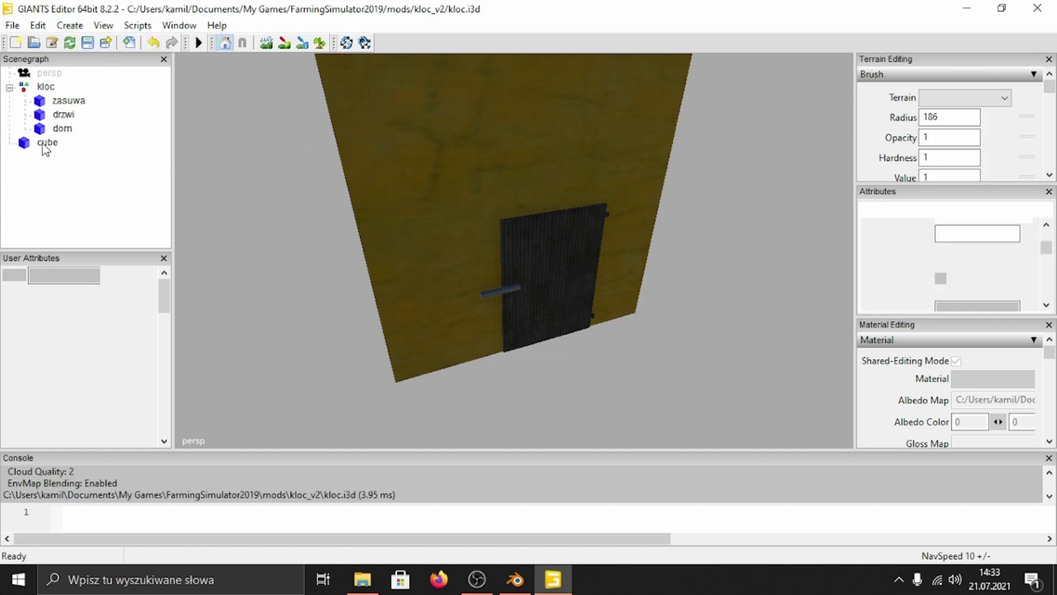
drag(72, 150, 53, 88)
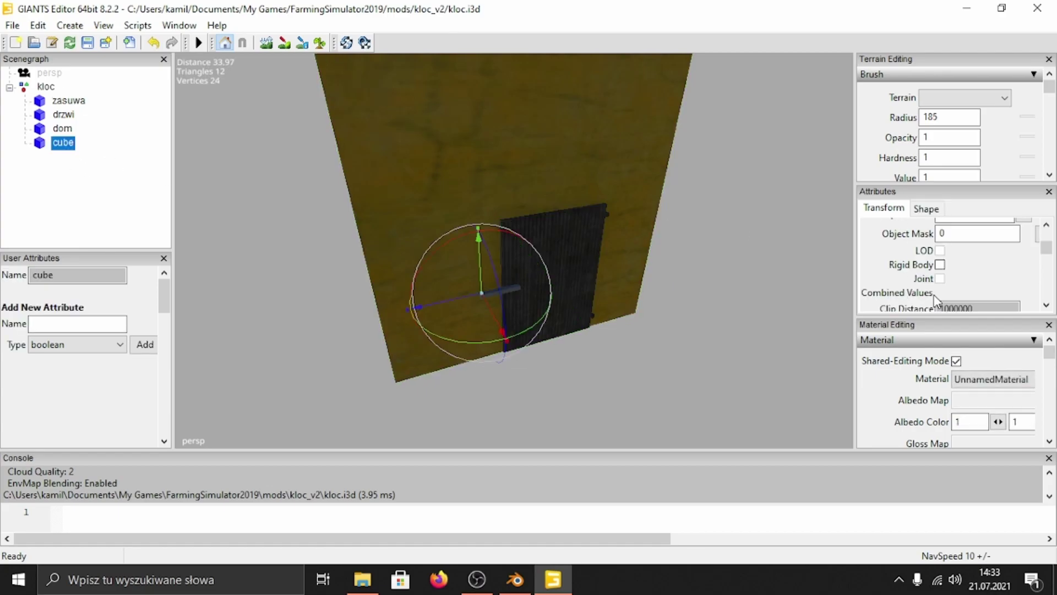
Rename the new cube in the kloc group as trigger
scroll(945, 264, up, 6)
double_click(950, 227)
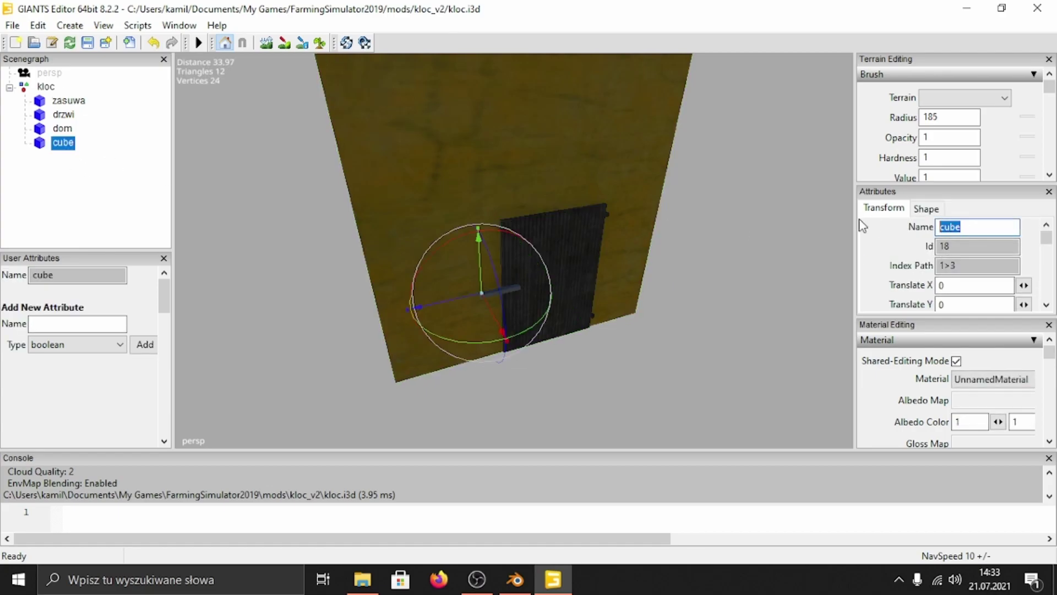
text(trigger)
key(Return)
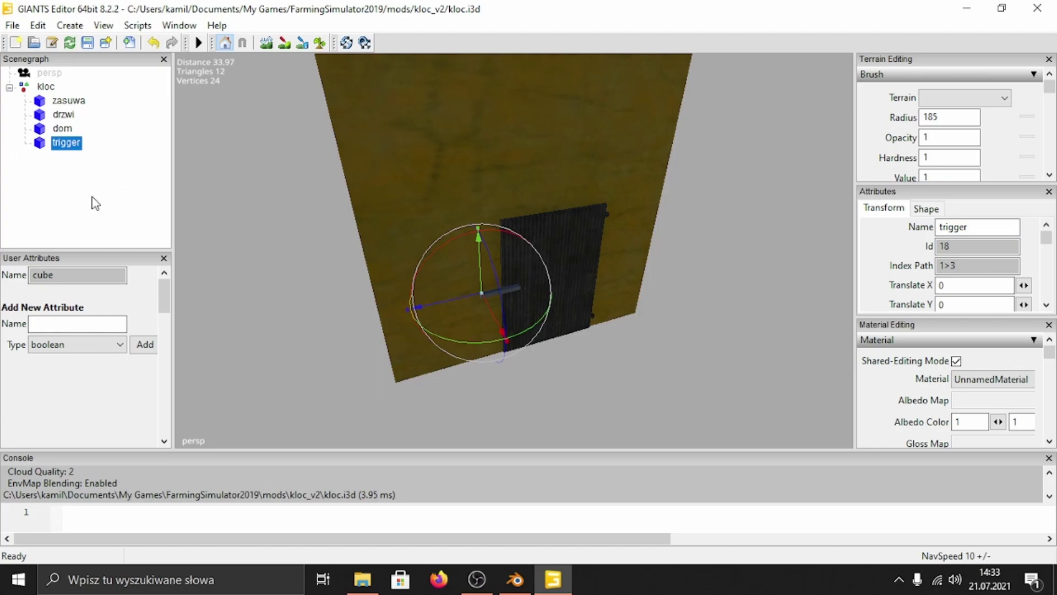
Enable Rigid Body for the trigger object and open its rigid body settings
scroll(906, 270, down, 5)
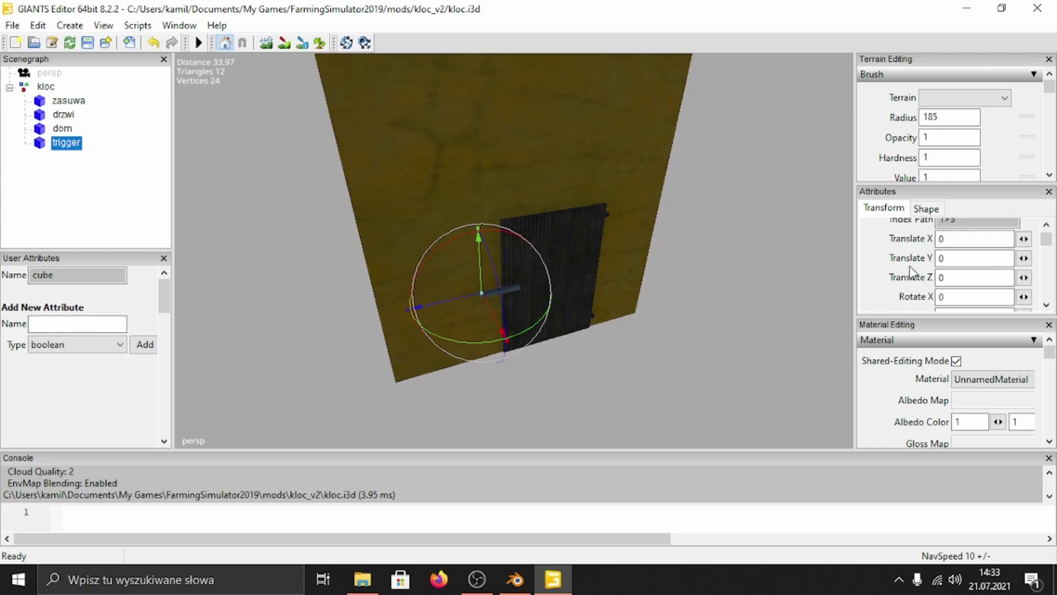
scroll(903, 269, down, 4)
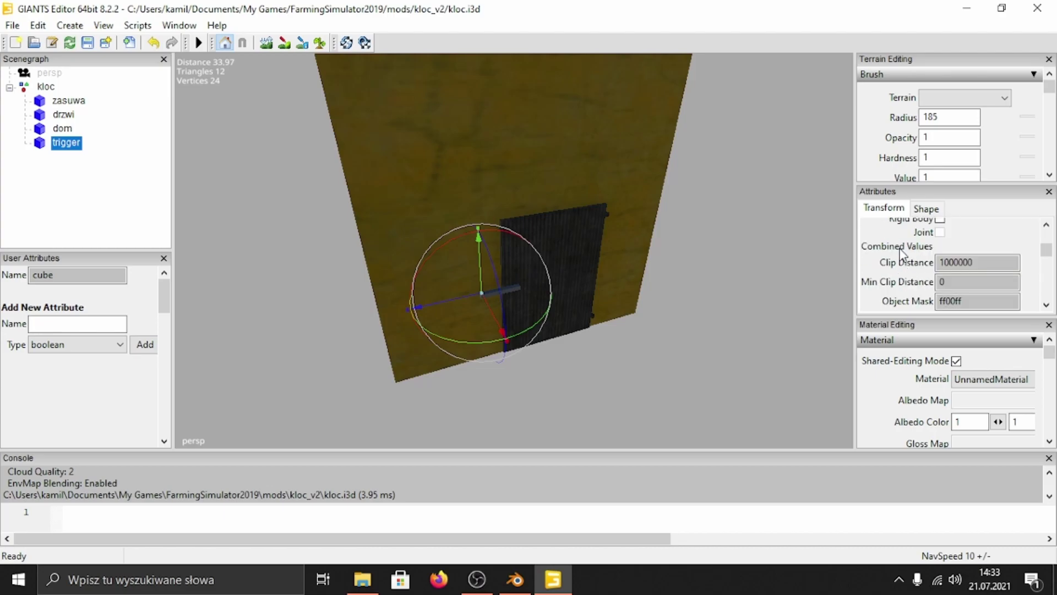
scroll(906, 262, up, 2)
click(939, 265)
click(938, 211)
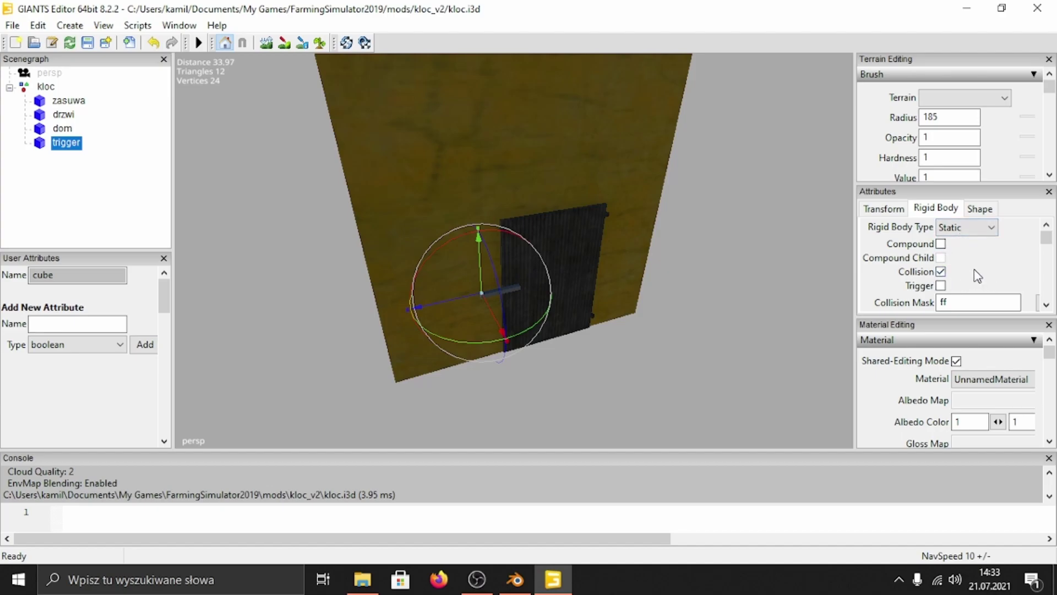
Turn on Trigger alongside Collision for the trigger object's rigid body, and move the cube out in front of the door
click(941, 272)
click(941, 286)
click(941, 272)
scroll(991, 268, down, 1)
scroll(986, 237, up, 1)
drag(494, 312, 522, 174)
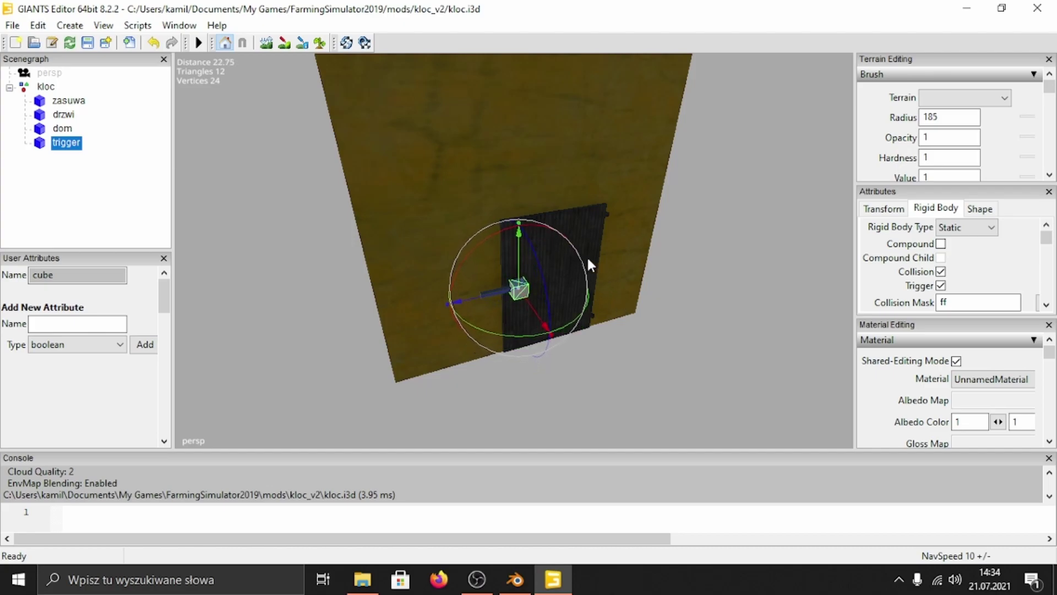
Make the trigger shape Non Renderable
click(988, 212)
scroll(989, 240, up, 5)
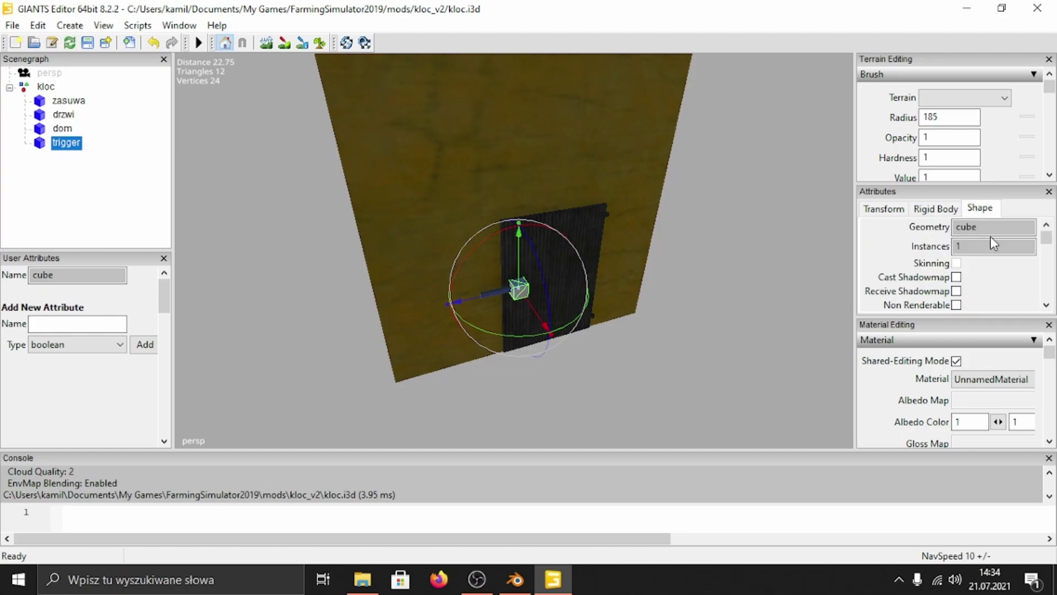
scroll(989, 298, down, 3)
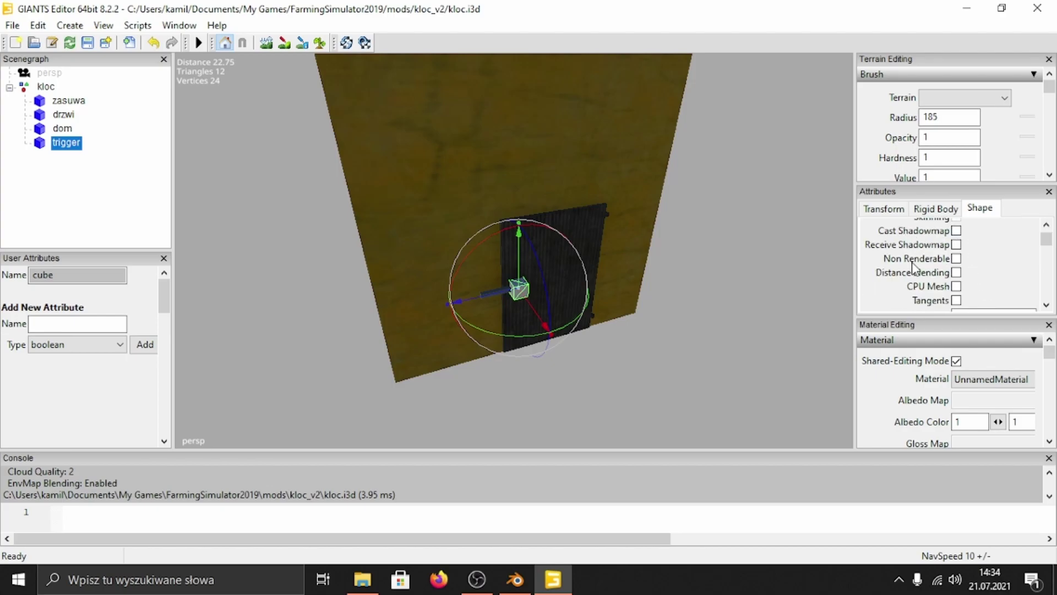
click(956, 259)
Scale the trigger box vertically until it extends above the top of the door
scroll(622, 280, up, 8)
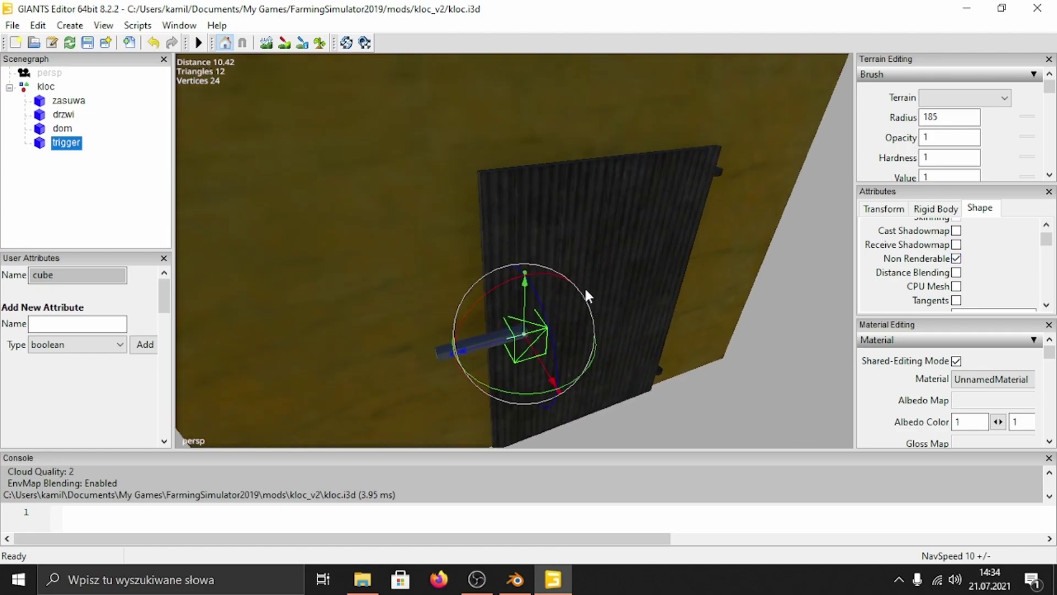
middle_drag(585, 290, 583, 324)
scroll(580, 320, down, 2)
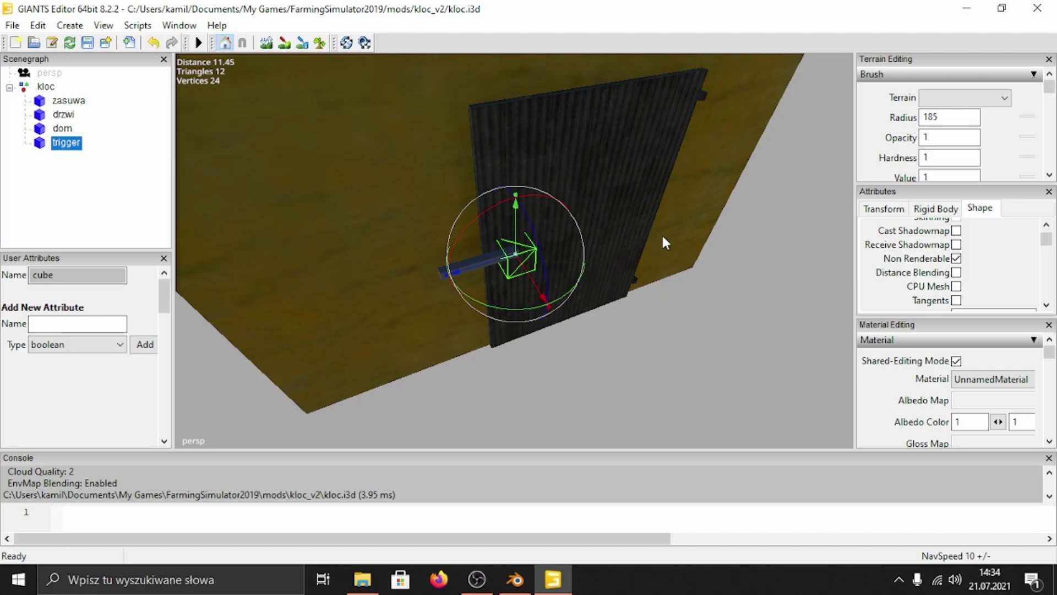
middle_drag(681, 273, 511, 245)
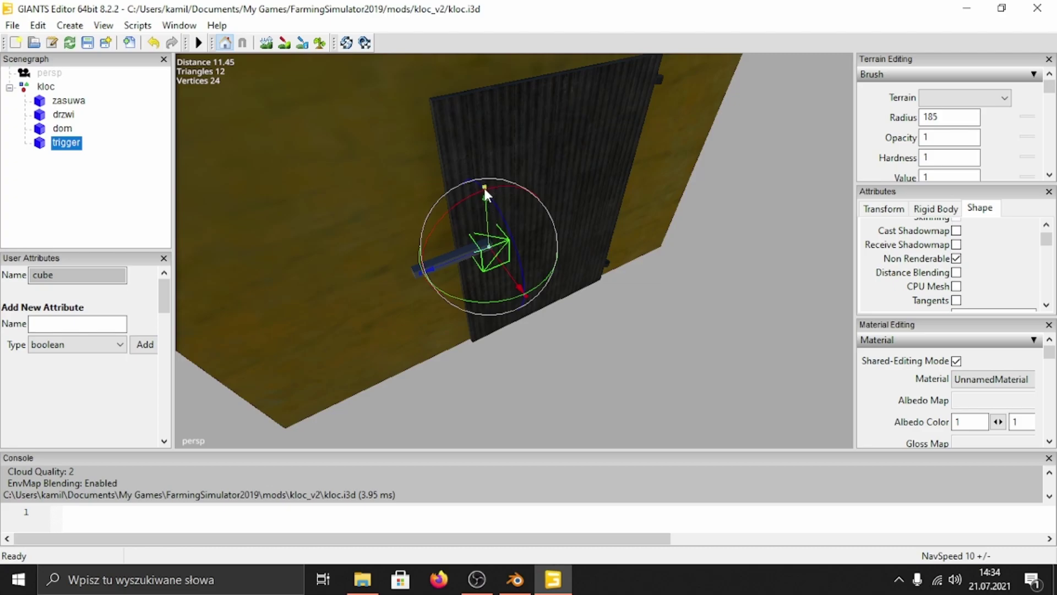
mouse_move(483, 186)
mouse_down()
mouse_move(481, 156)
mouse_move(484, 189)
mouse_move(487, 175)
mouse_up()
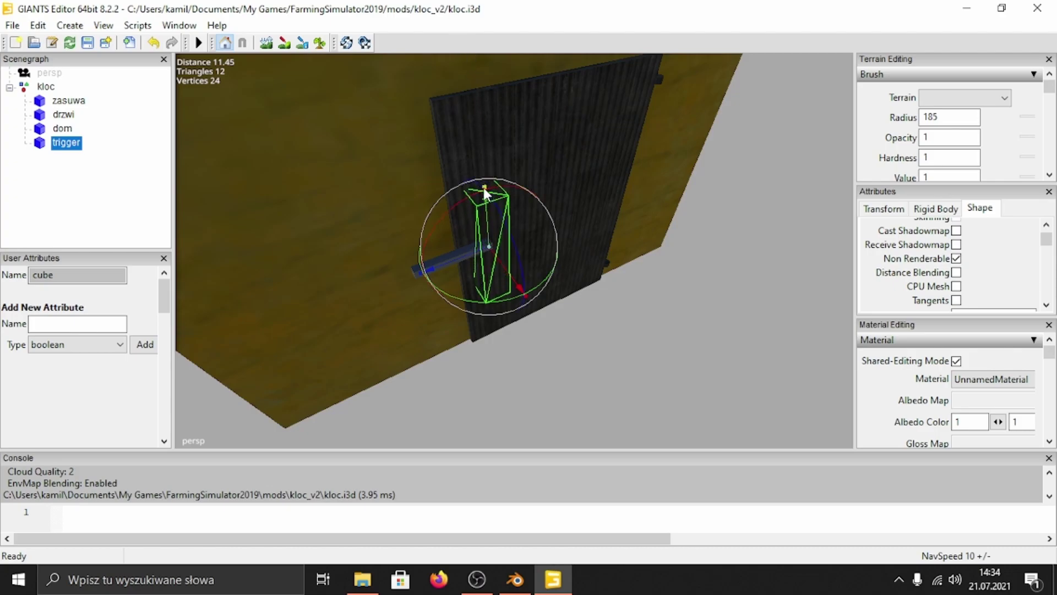
drag(484, 187, 468, 105)
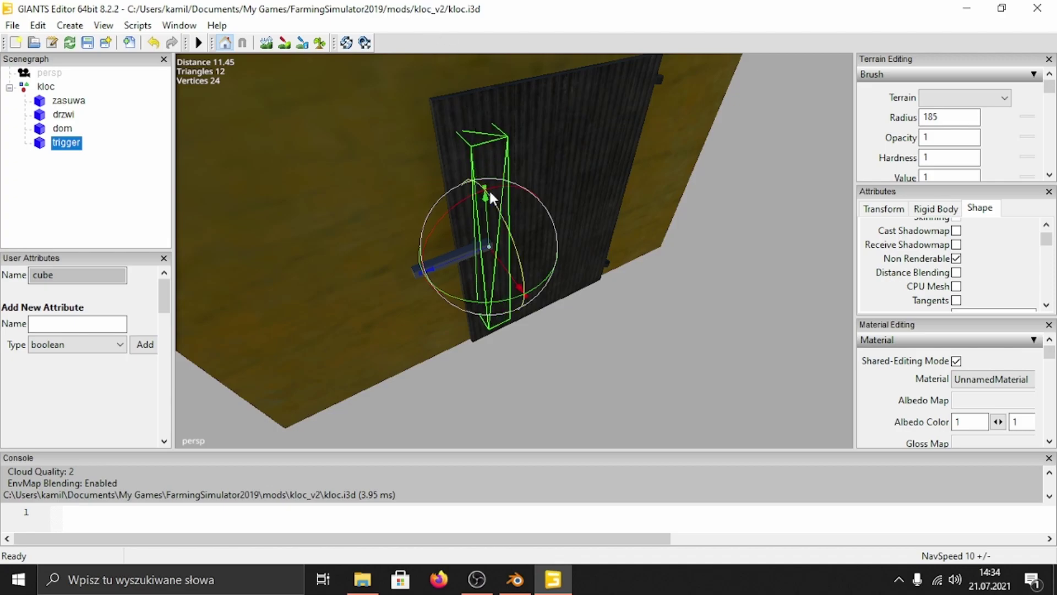
drag(485, 184, 465, 58)
scroll(530, 211, down, 2)
drag(490, 197, 465, 71)
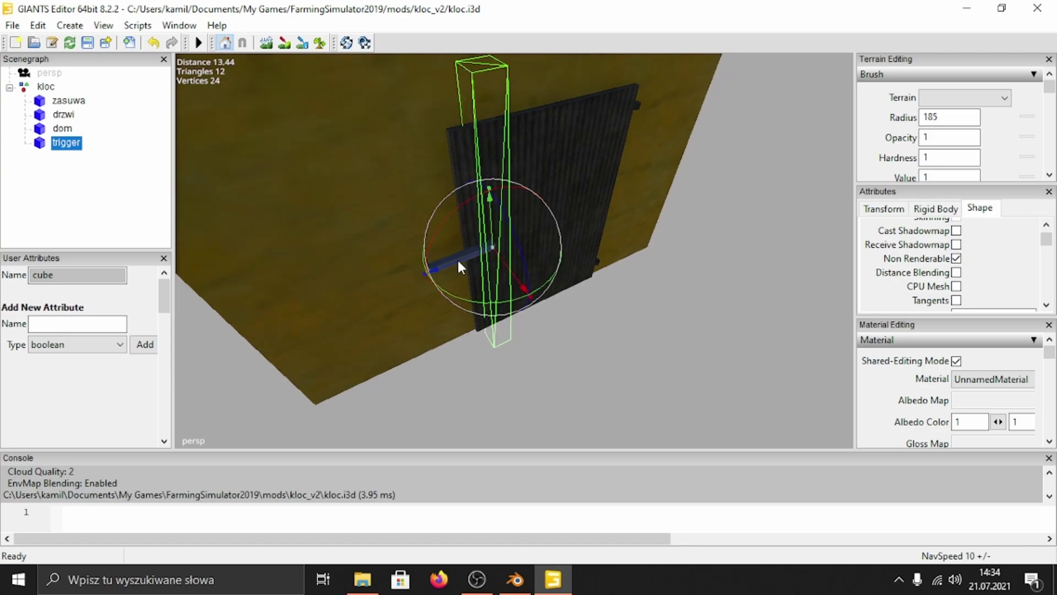
Widen and deepen the trigger box to cover the whole doorway and the area in front, then save the scene
drag(425, 273, 572, 219)
drag(479, 252, 423, 265)
drag(595, 272, 837, 433)
middle_drag(710, 383, 666, 288)
middle_drag(683, 368, 653, 452)
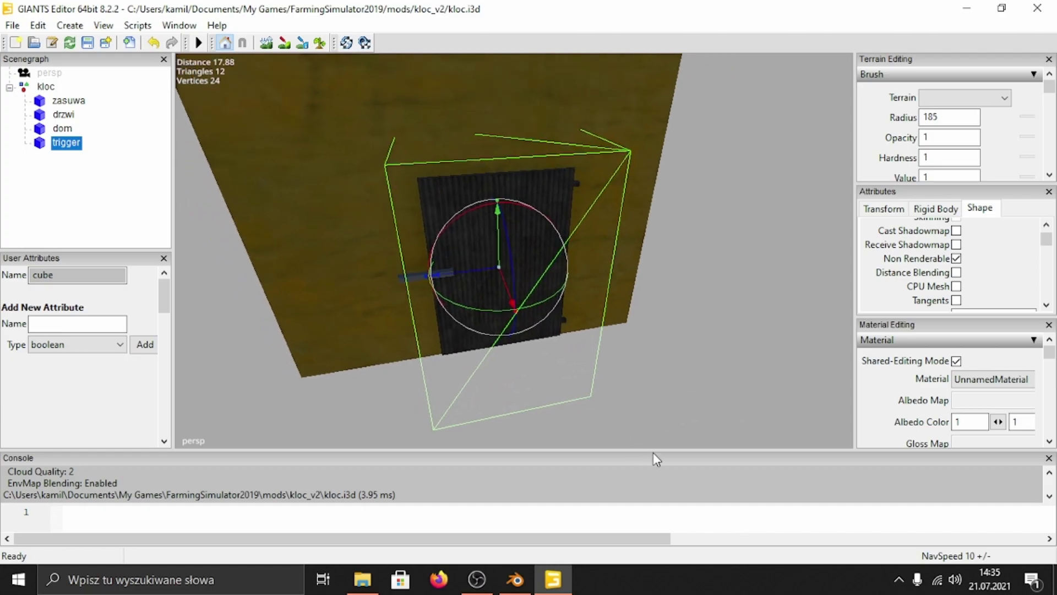
click(87, 42)
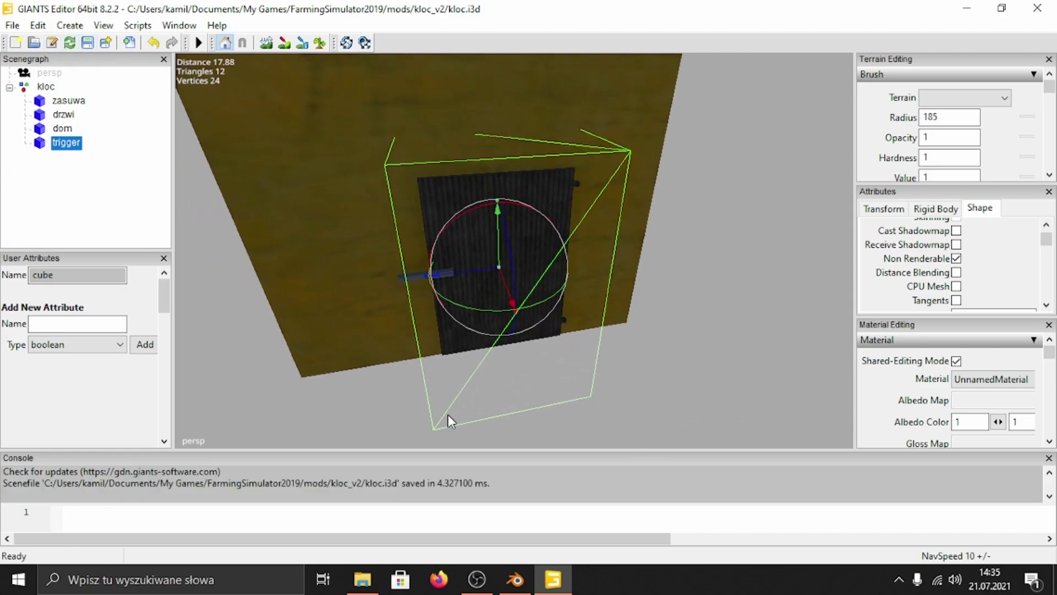
Open the kloc_v2 mod folder in File Explorer and inspect the icon and store images in paint.net
click(362, 581)
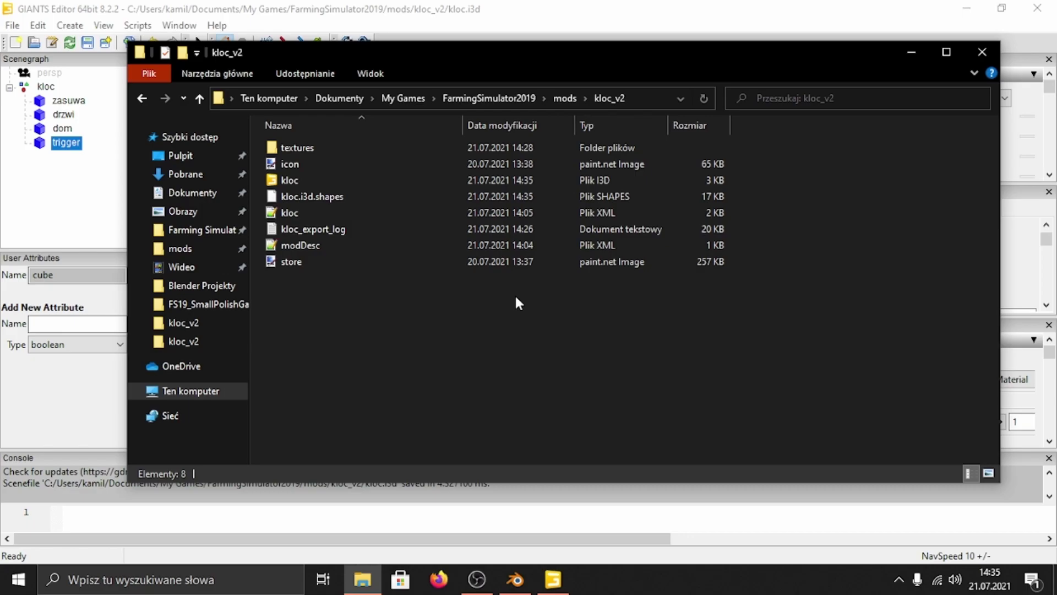
click(302, 166)
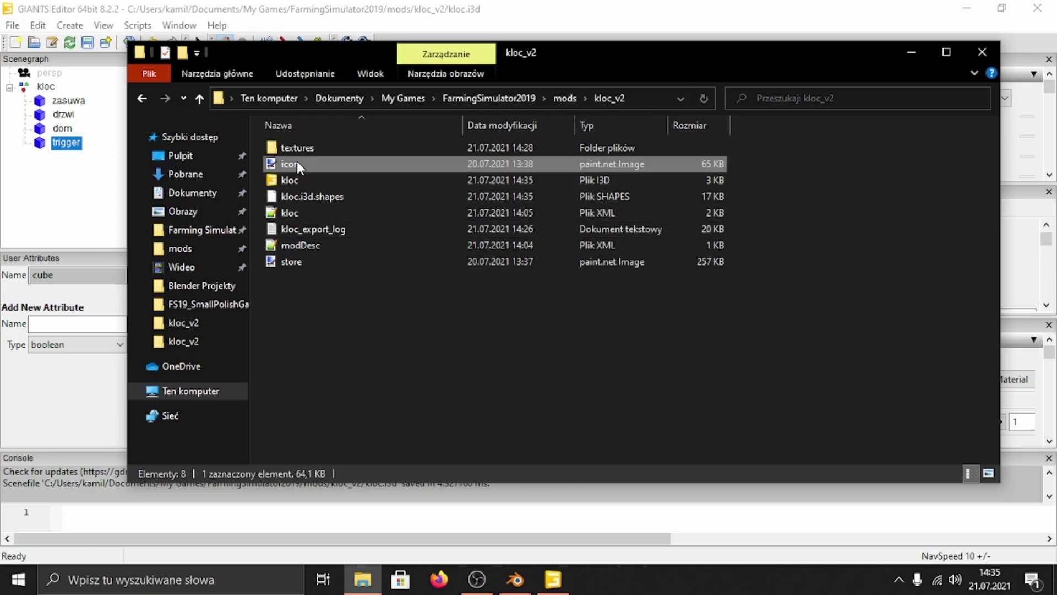
double_click(477, 262)
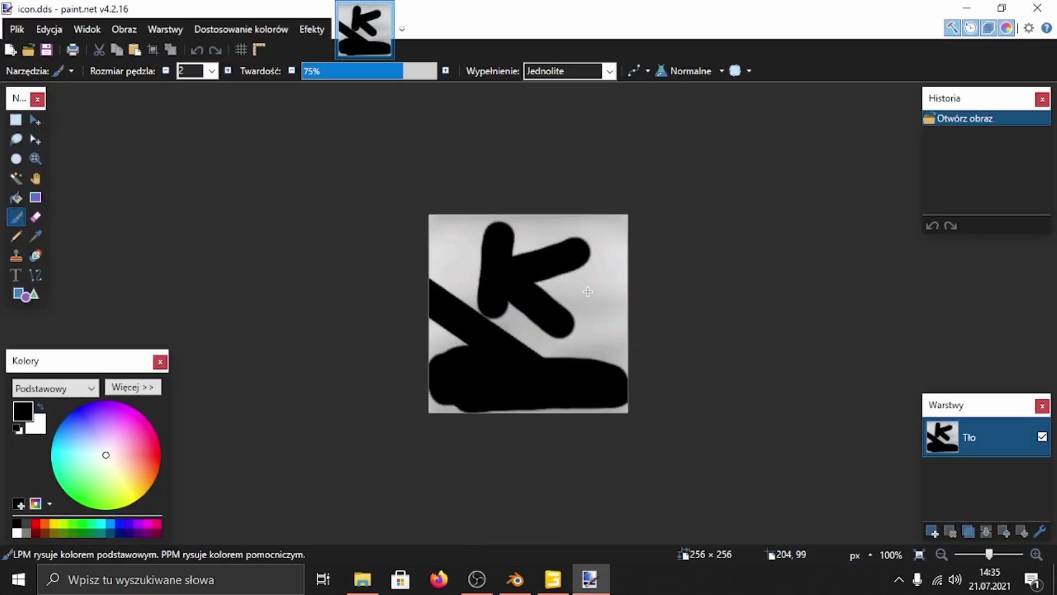
click(1038, 9)
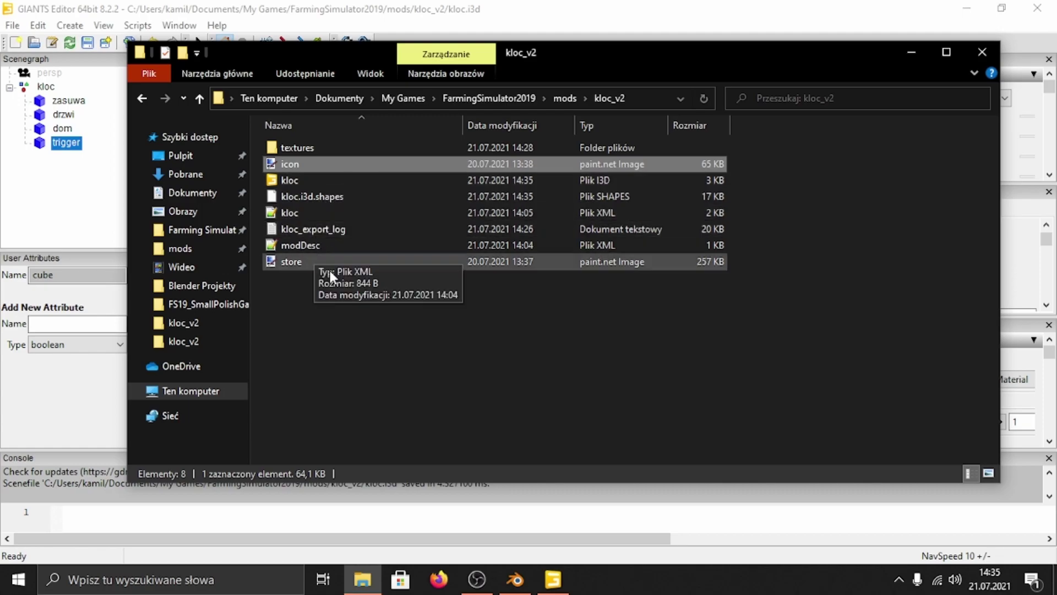
click(303, 262)
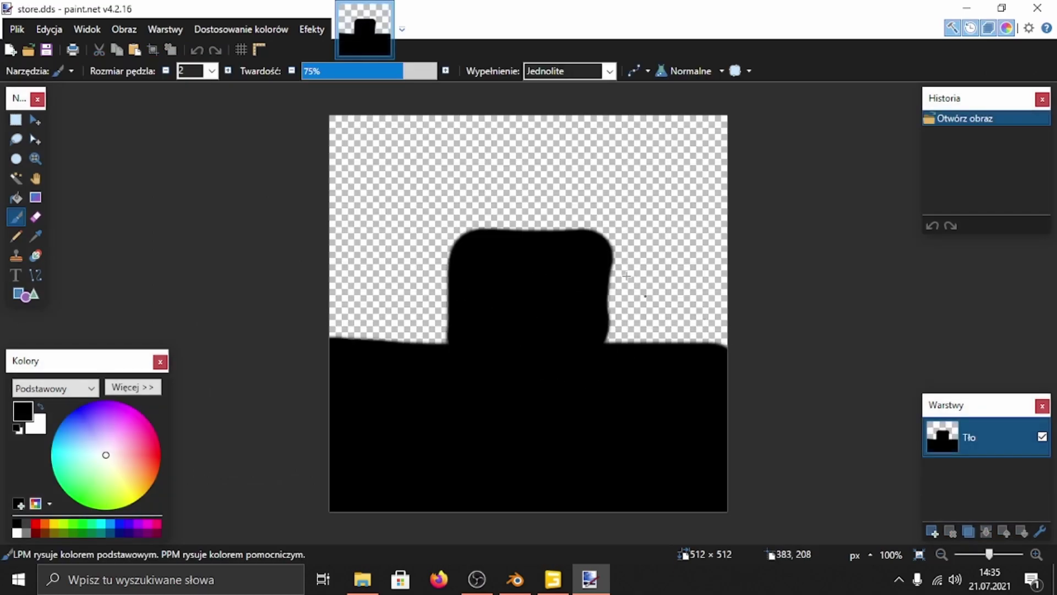
click(1051, 10)
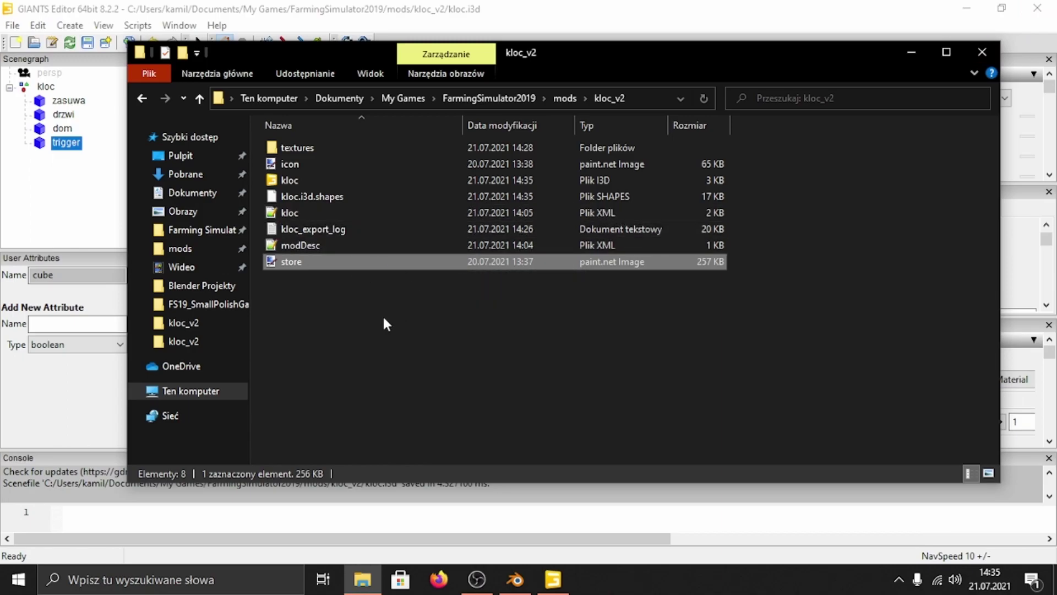
Delete the kloc_export_log file from the kloc_v2 folder
click(286, 246)
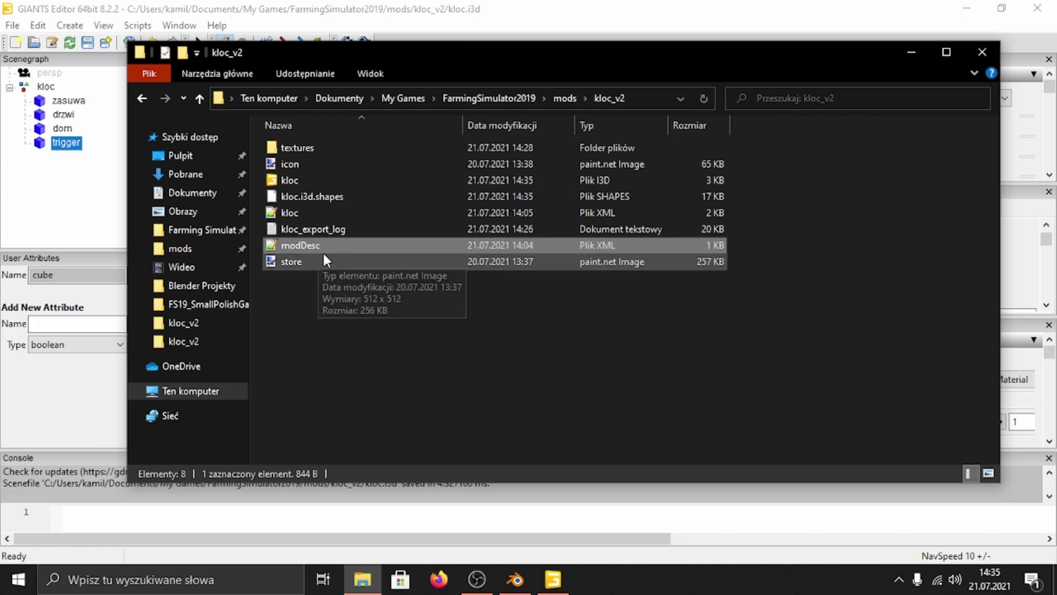
click(305, 231)
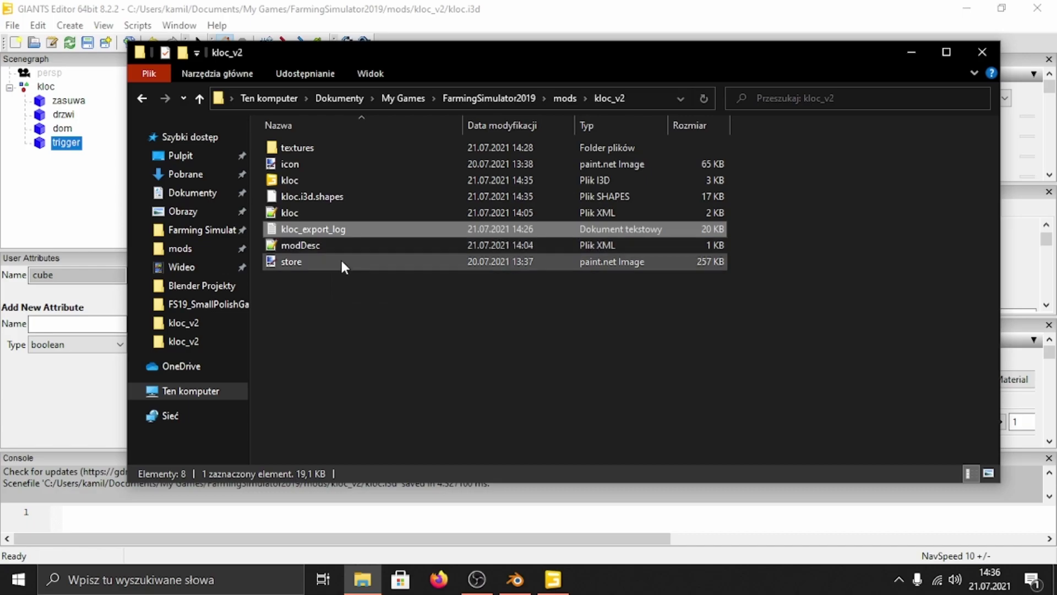
key(Delete)
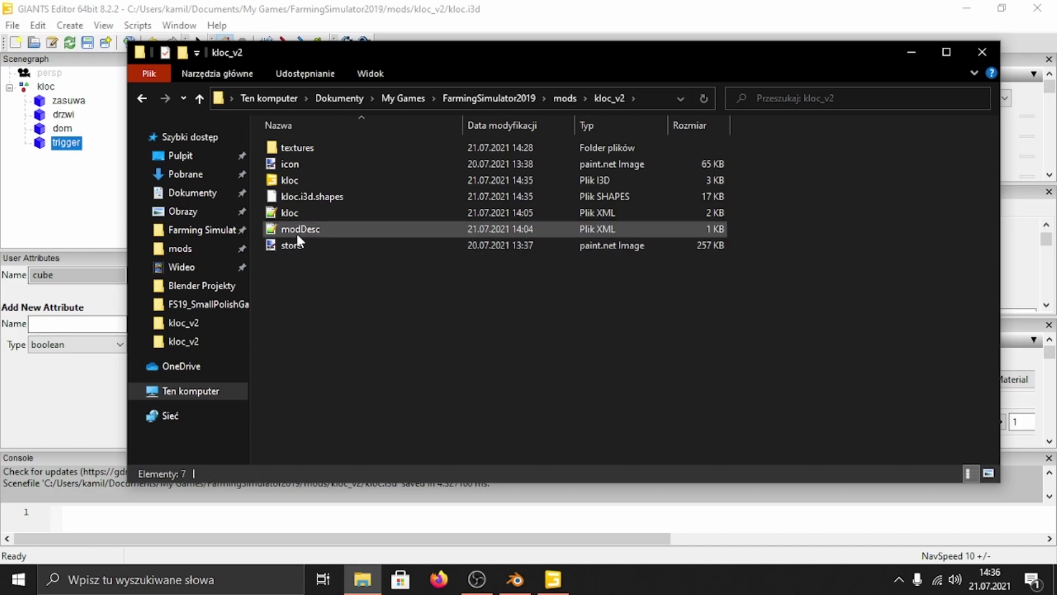
Open modDesc.xml in Notepad++ and review its author, version, icon file name, title and description entries
click(296, 232)
double_click(296, 230)
scroll(451, 303, up, 5)
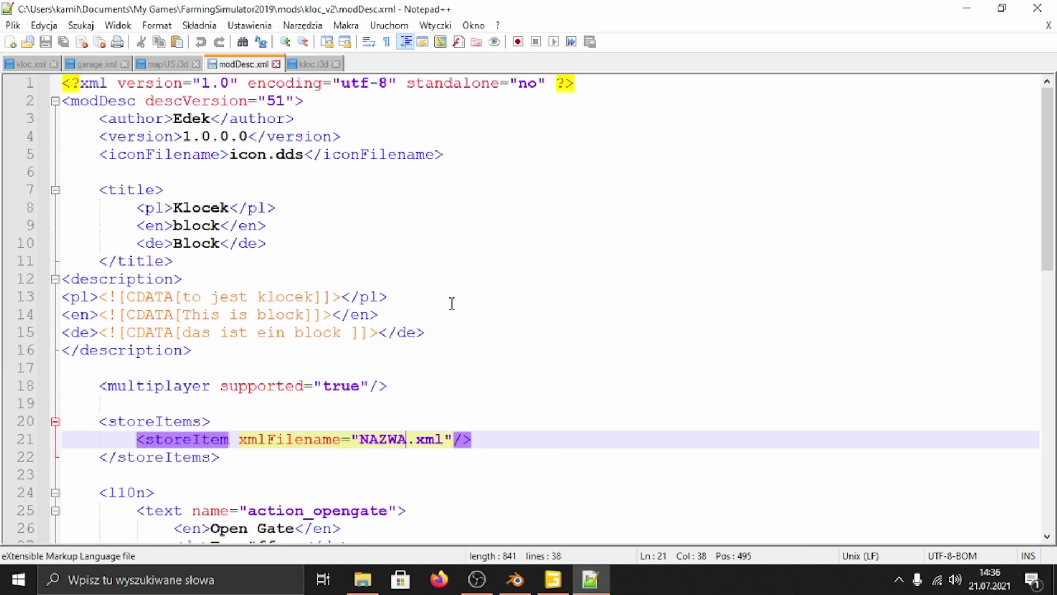
drag(127, 120, 223, 122)
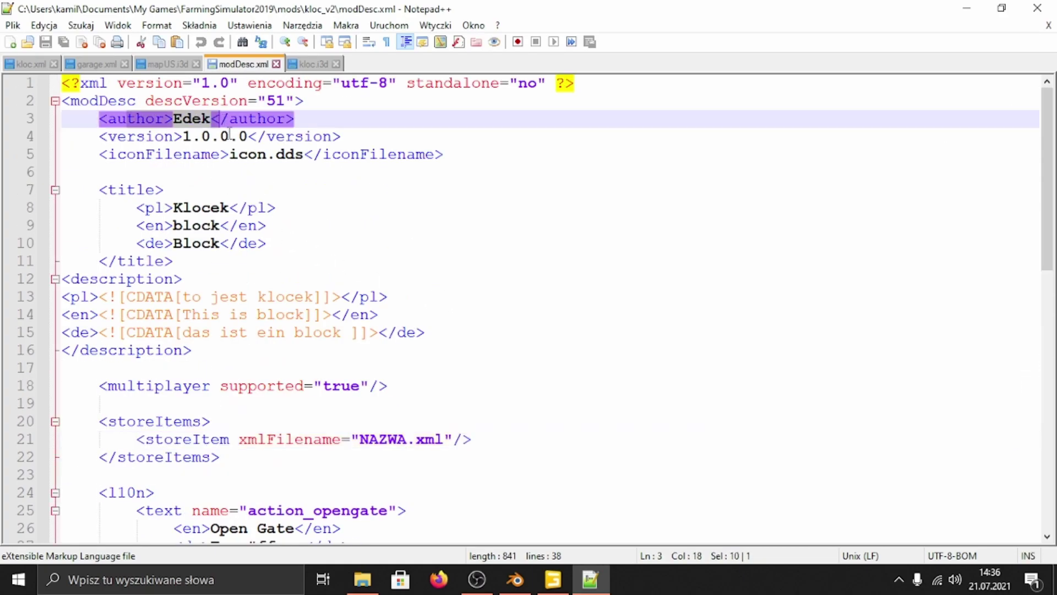
drag(146, 137, 240, 137)
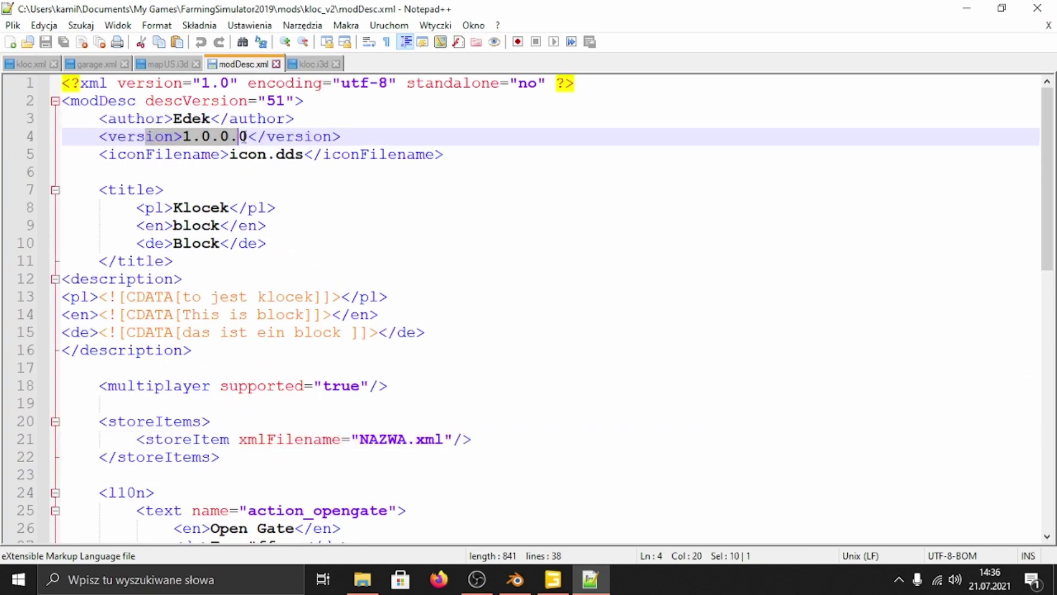
double_click(198, 158)
click(225, 156)
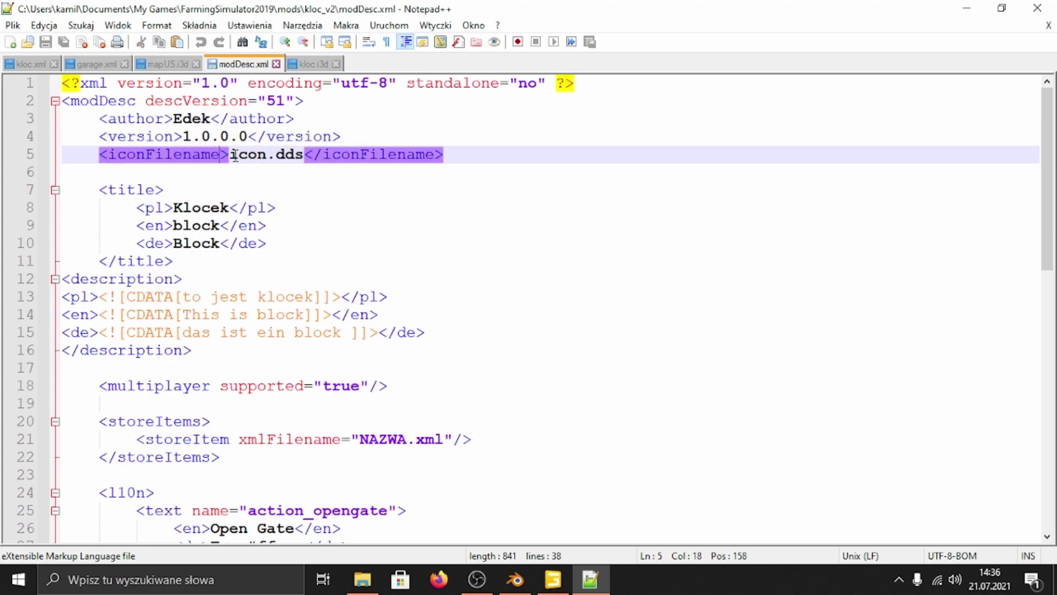
drag(233, 160, 332, 160)
scroll(352, 234, down, 2)
scroll(307, 211, up, 1)
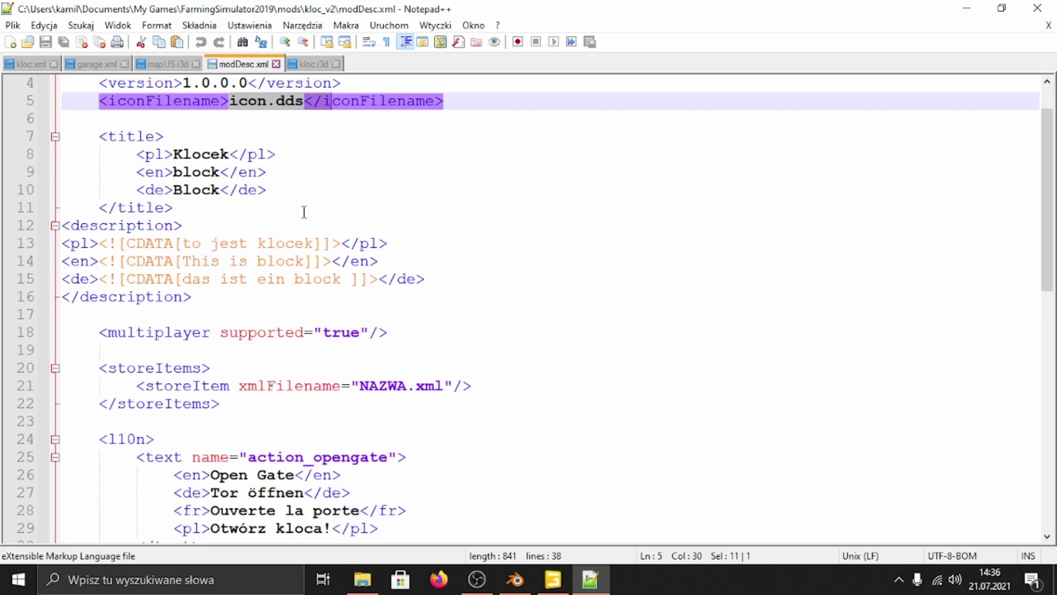
drag(117, 139, 354, 213)
scroll(355, 215, down, 1)
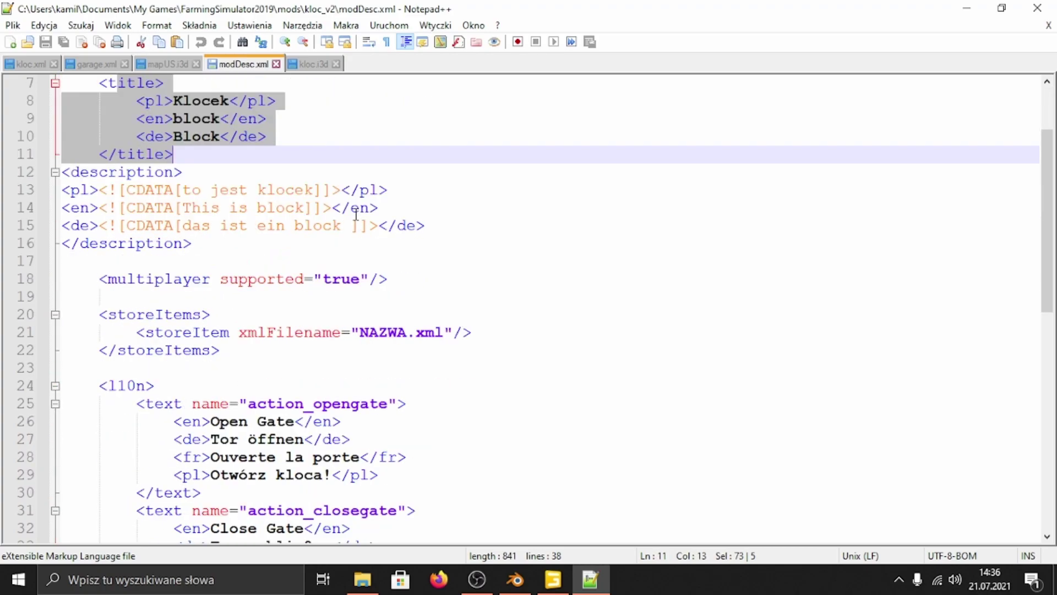
scroll(523, 295, down, 1)
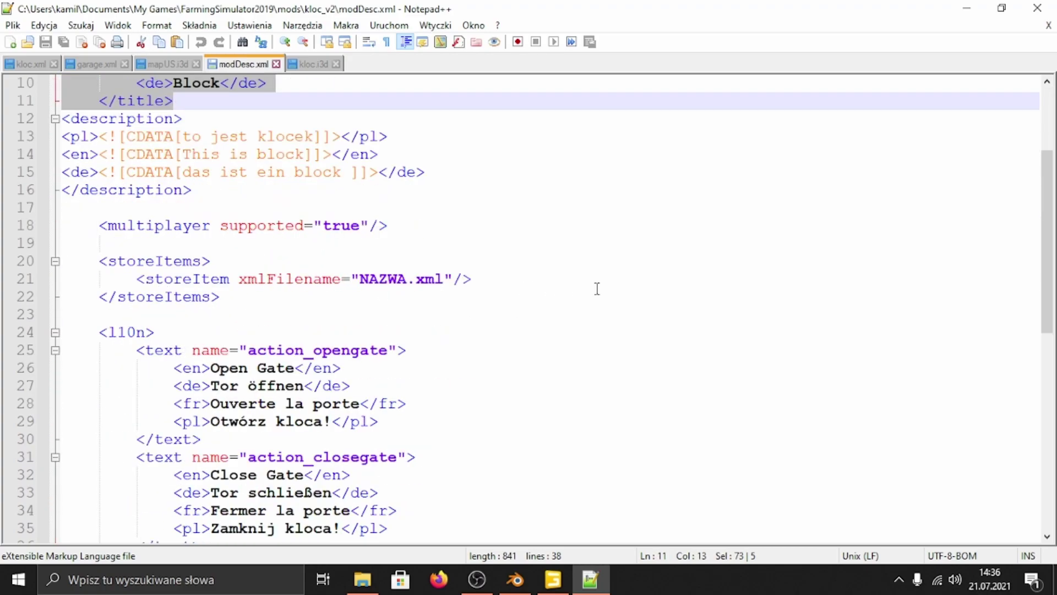
Check the XML file's name in the mod folder and set the storeItem xmlFilename in modDesc.xml to kloc.xml
drag(98, 266, 220, 289)
click(218, 284)
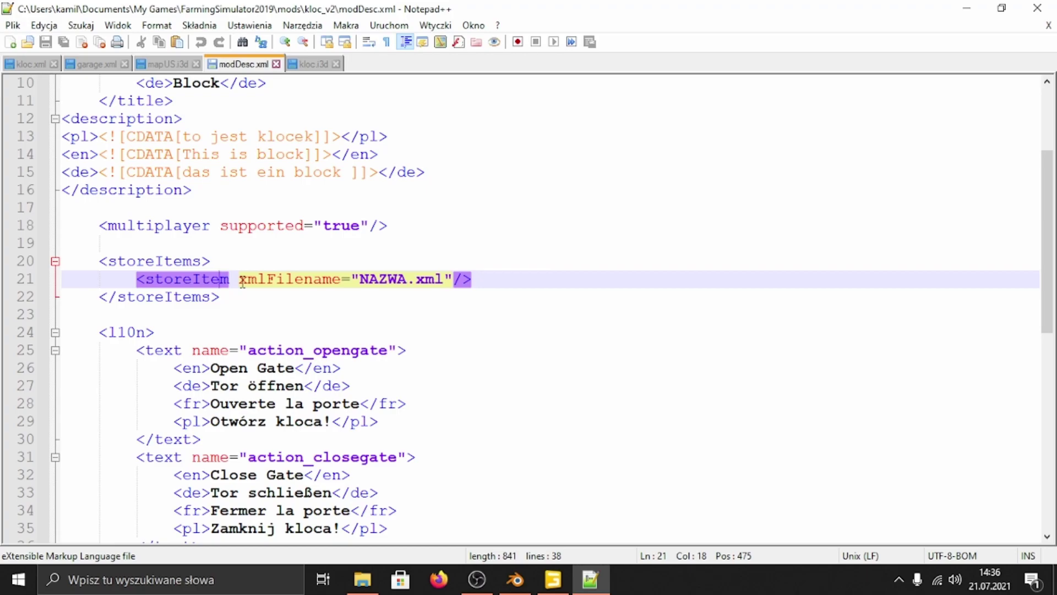
click(361, 279)
drag(407, 279, 361, 279)
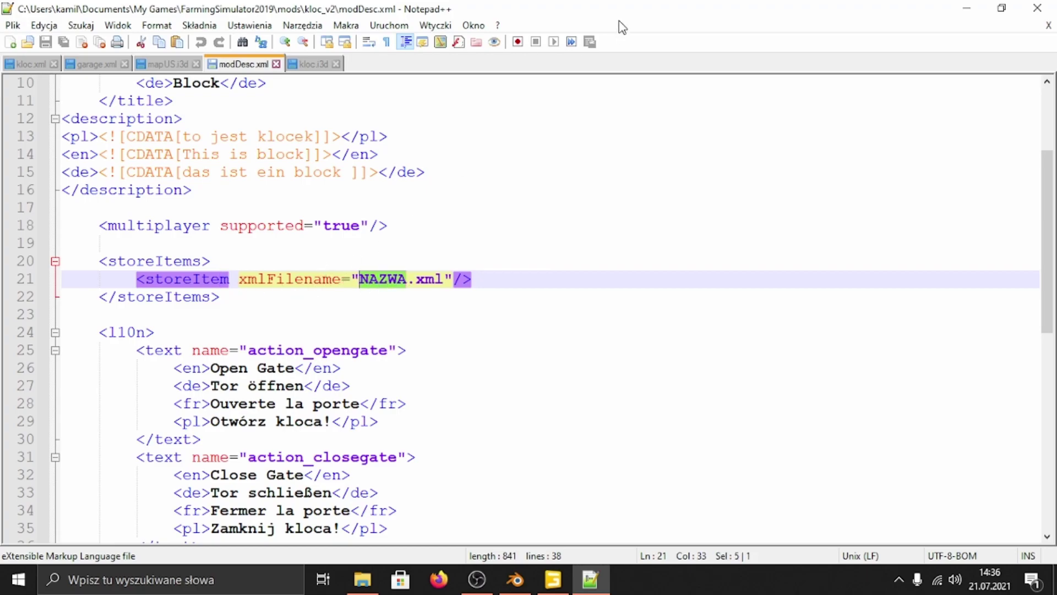
drag(621, 12, 576, 300)
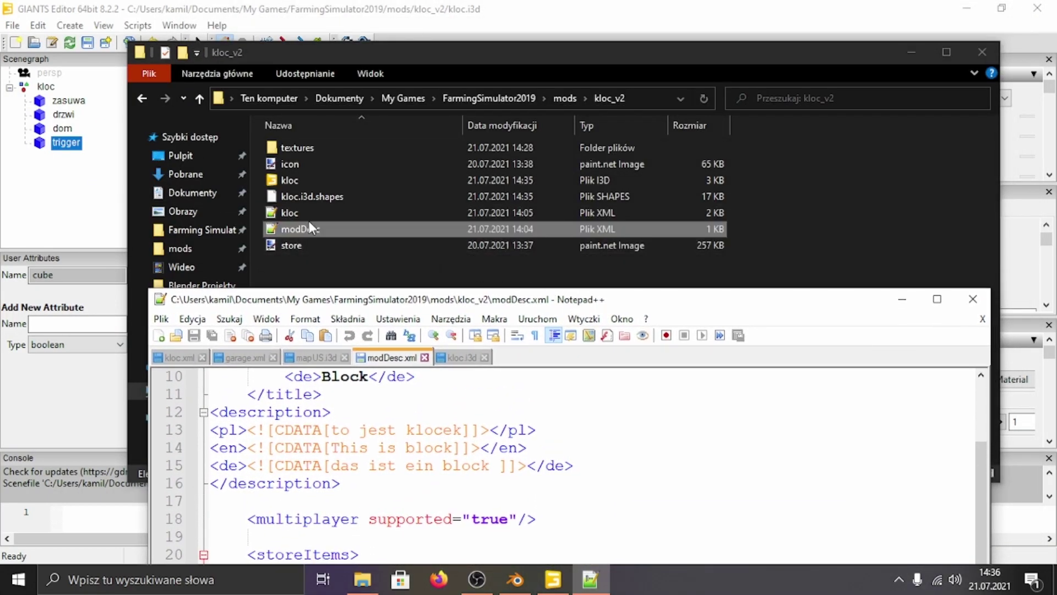
drag(599, 300, 614, 61)
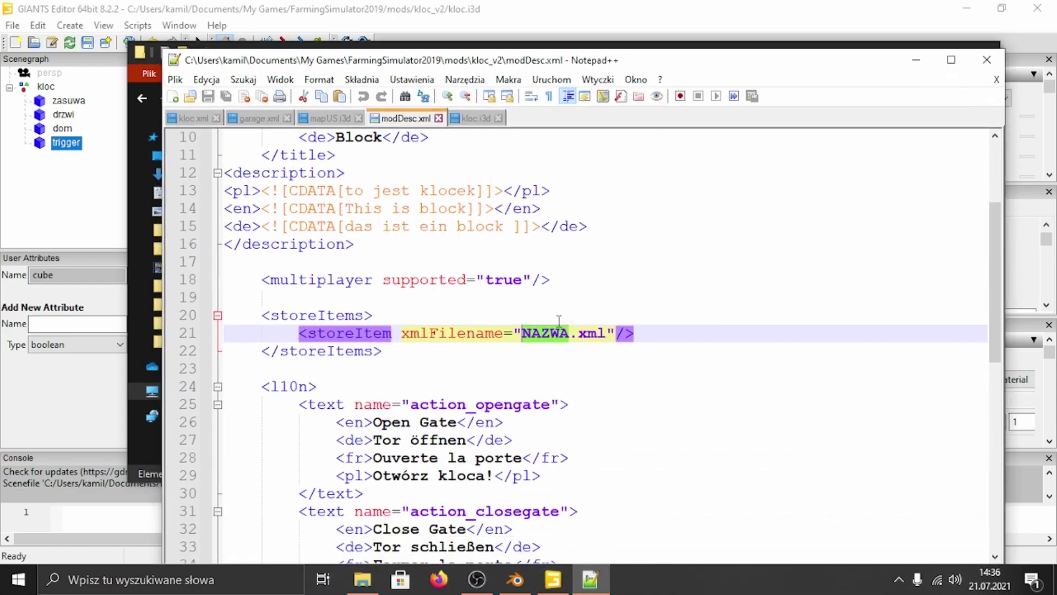
drag(570, 339, 523, 335)
text(kloc)
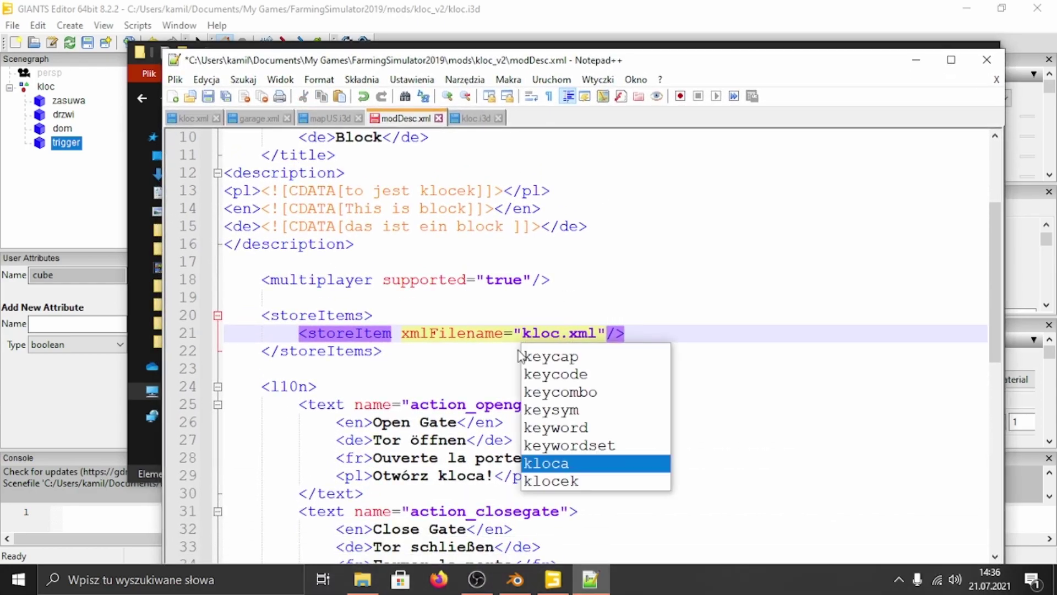
key(Escape)
key(Down)
key(Down)
key(Down)
Review the l10n section of modDesc.xml and rename its action_opengate text entry to otworz_drzwi
scroll(458, 353, down, 3)
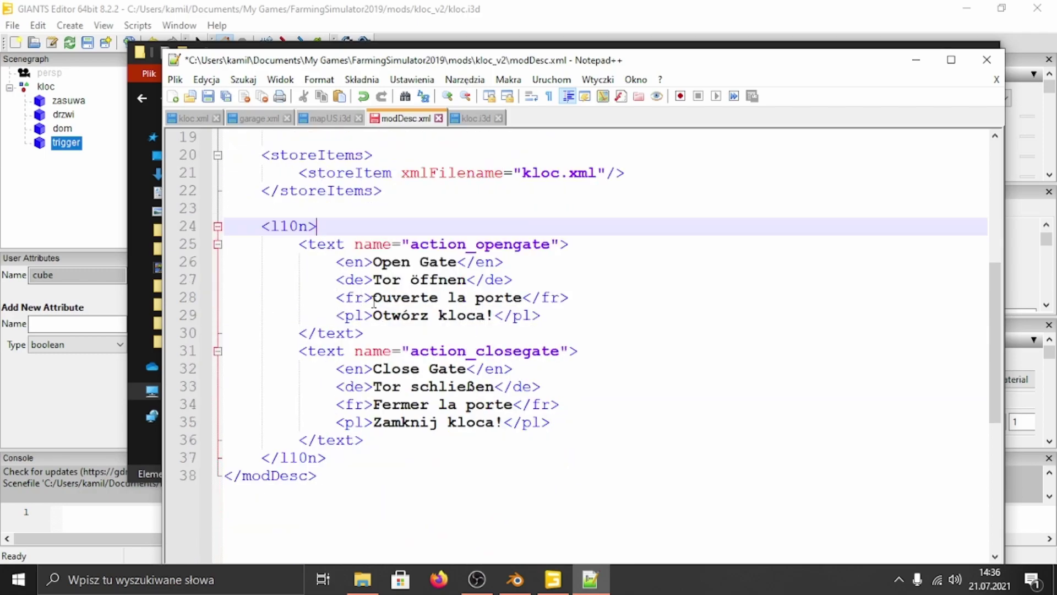
drag(259, 225, 324, 227)
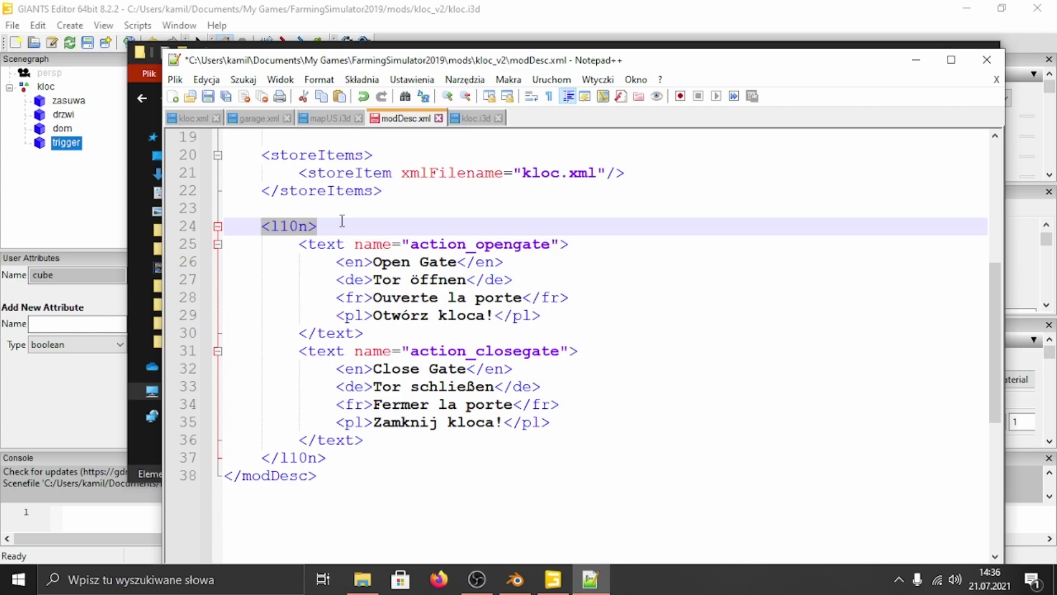
click(272, 226)
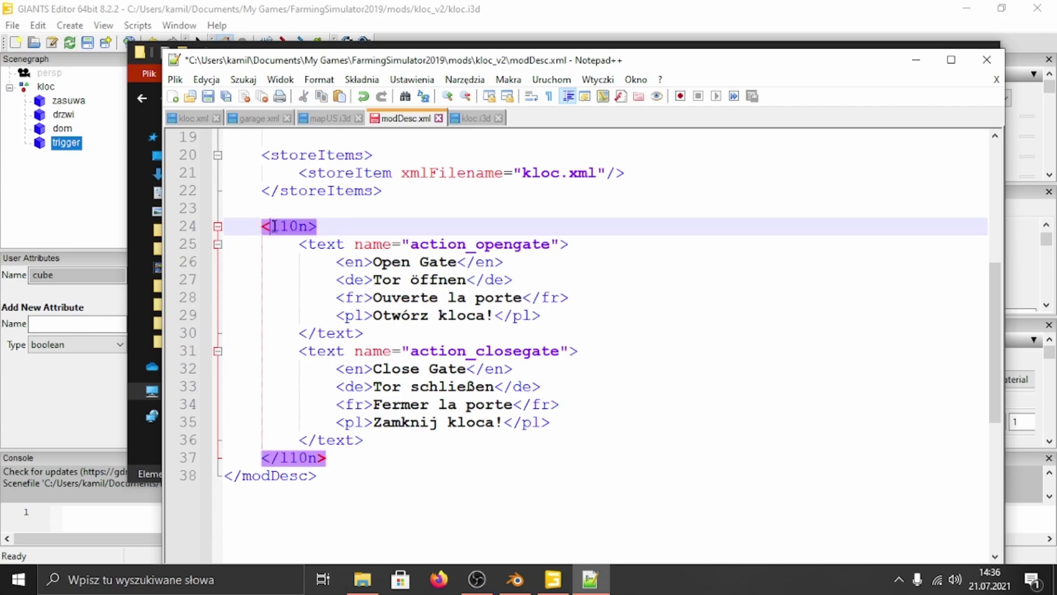
drag(263, 227, 325, 231)
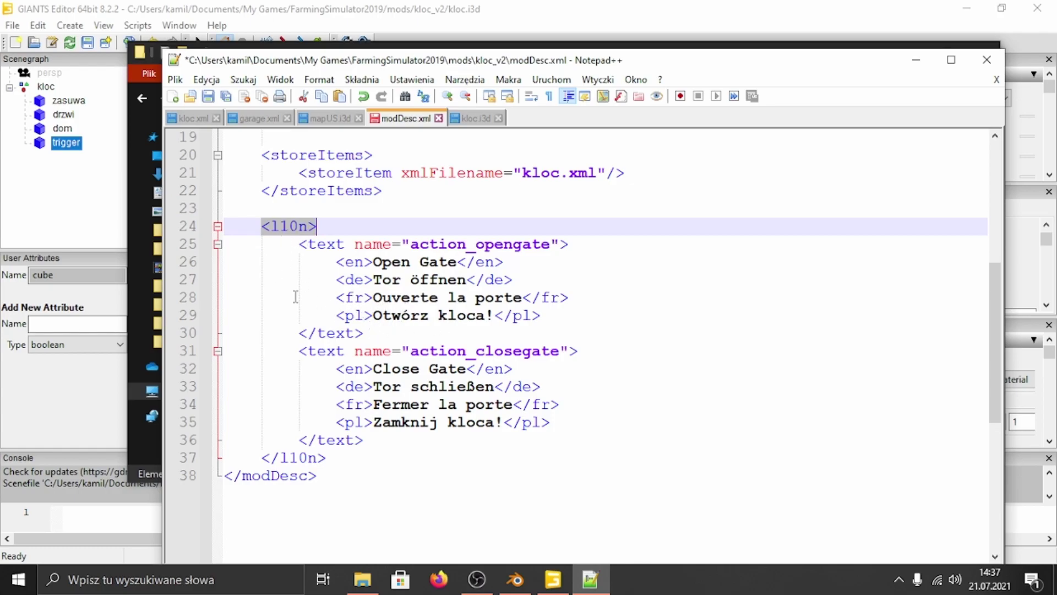
scroll(296, 294, down, 1)
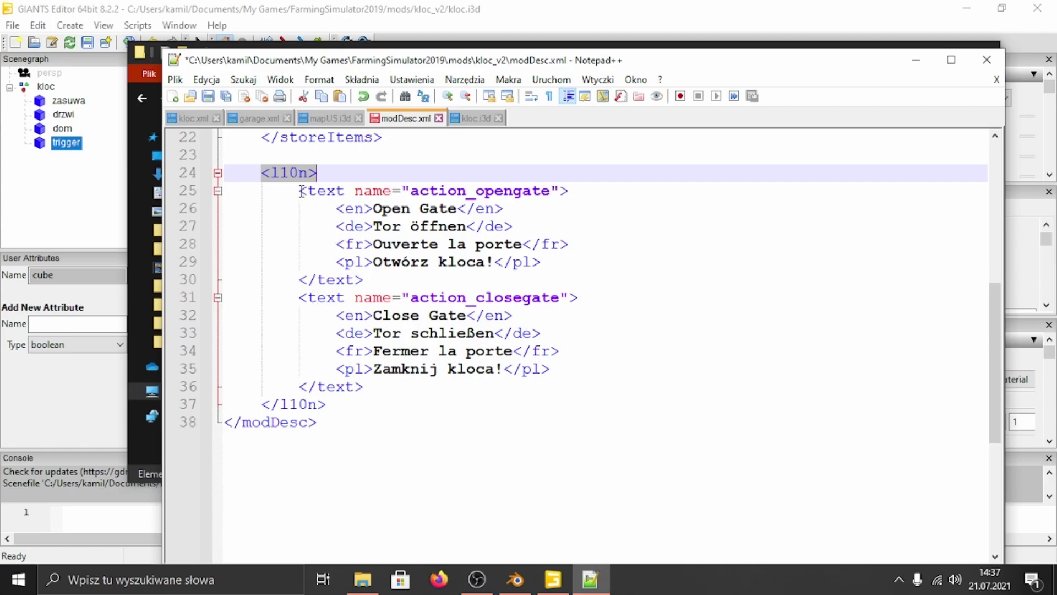
drag(299, 190, 436, 279)
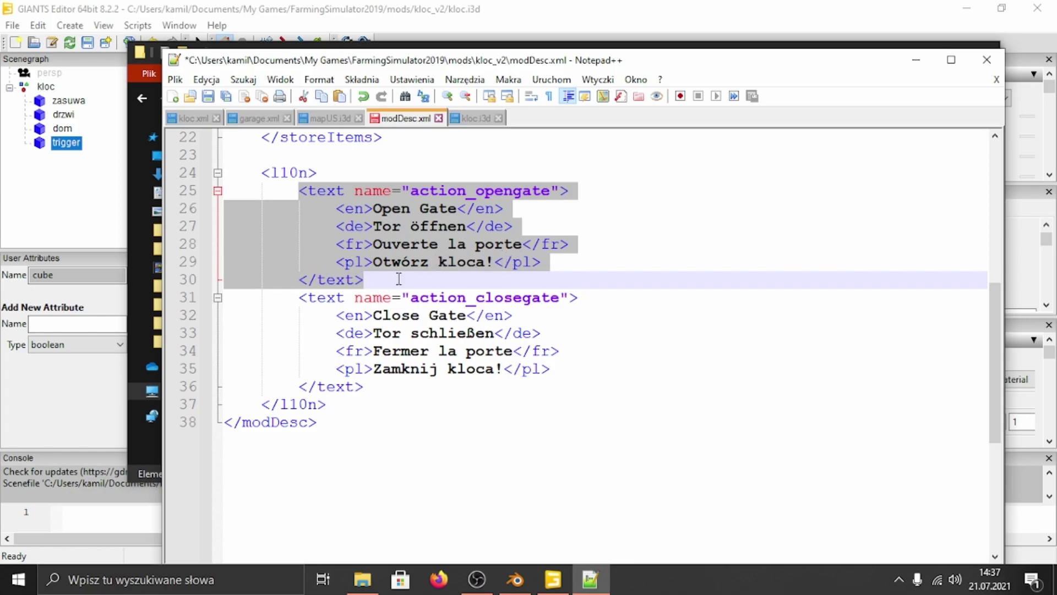
click(307, 190)
drag(318, 188, 541, 196)
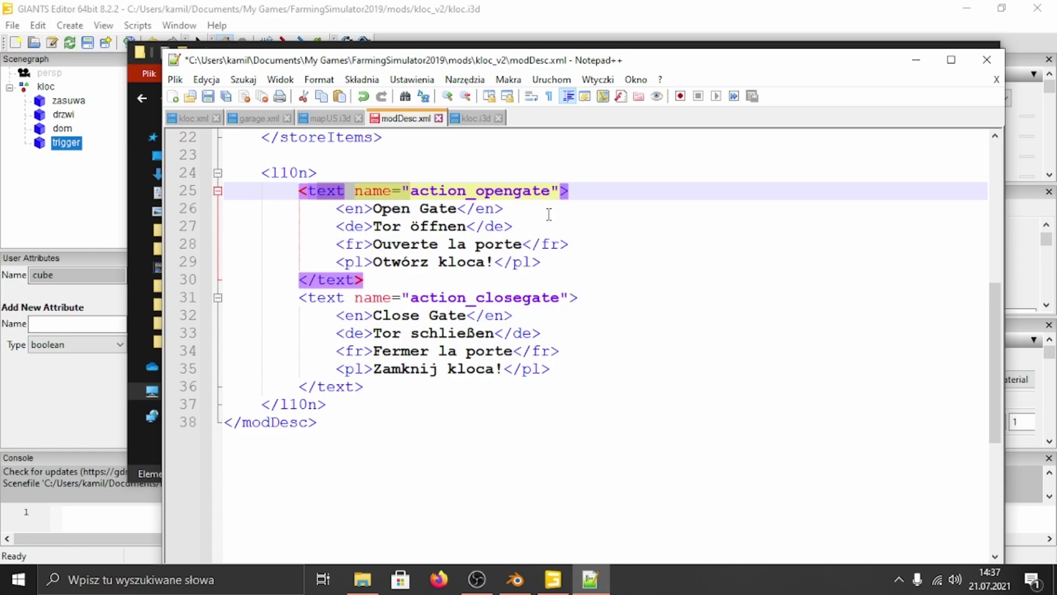
drag(550, 193, 410, 193)
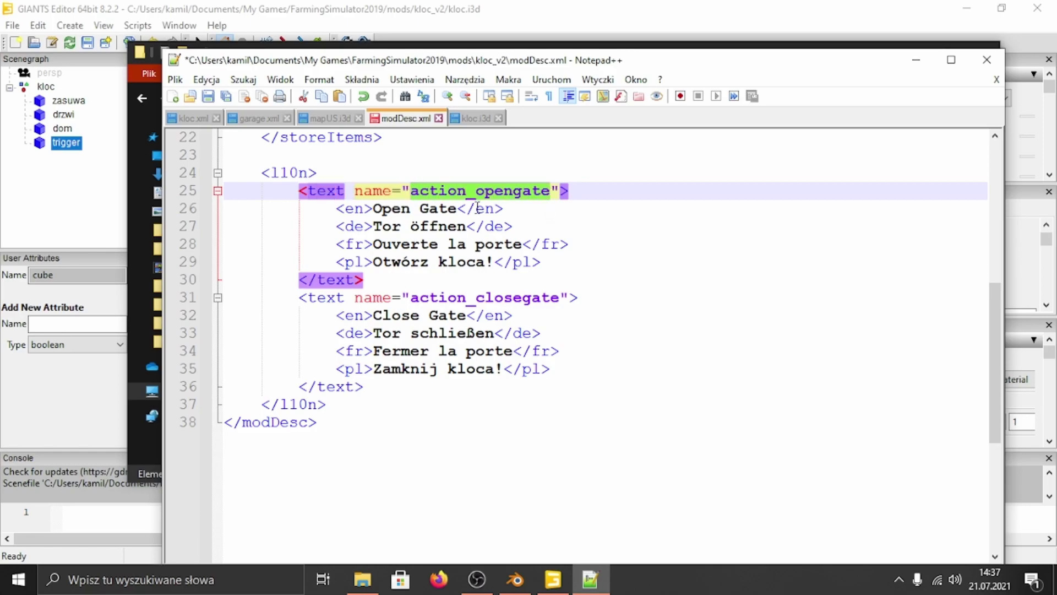
text(otworz_drzwi)
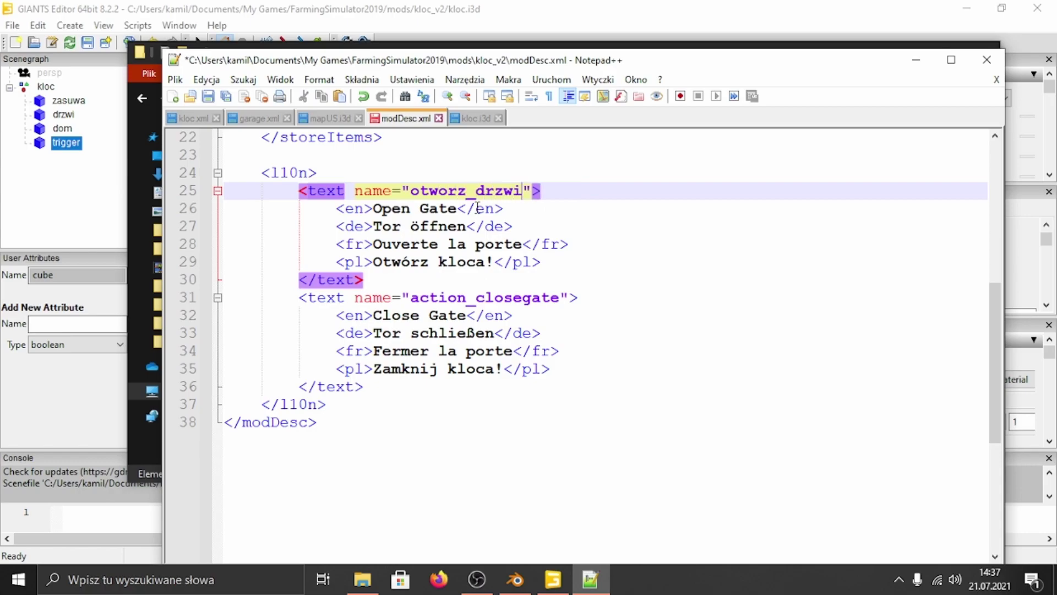
Rename the action_closegate text entry to zamknij_drzwi and close the kloc.i3d document
drag(560, 297, 410, 298)
text(zamknij_drzwi)
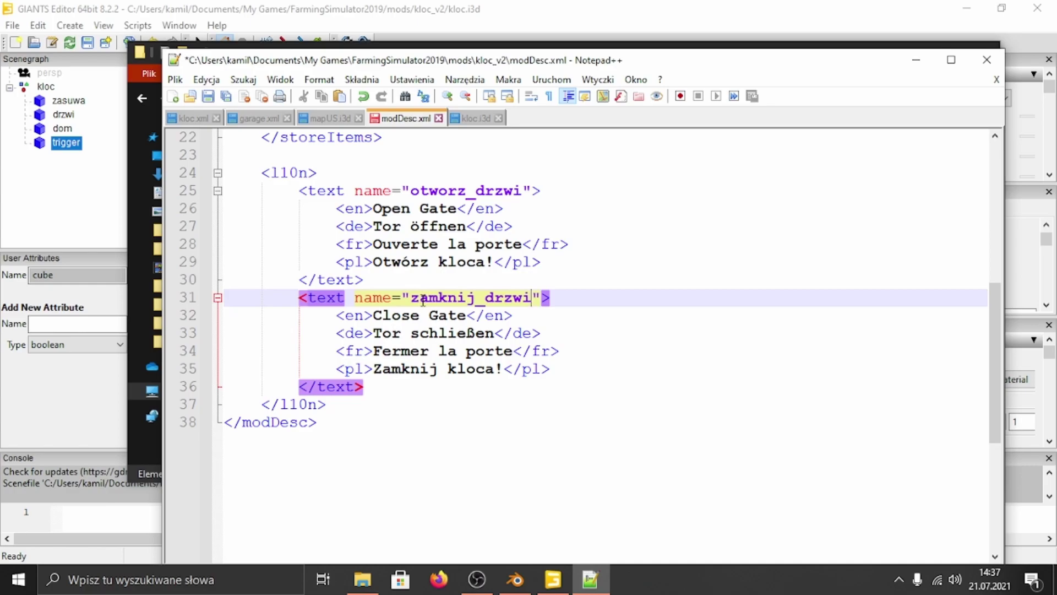
click(477, 298)
click(498, 118)
Check the language tags and Polish texts of both door entries, and save modDesc.xml
drag(421, 297, 522, 298)
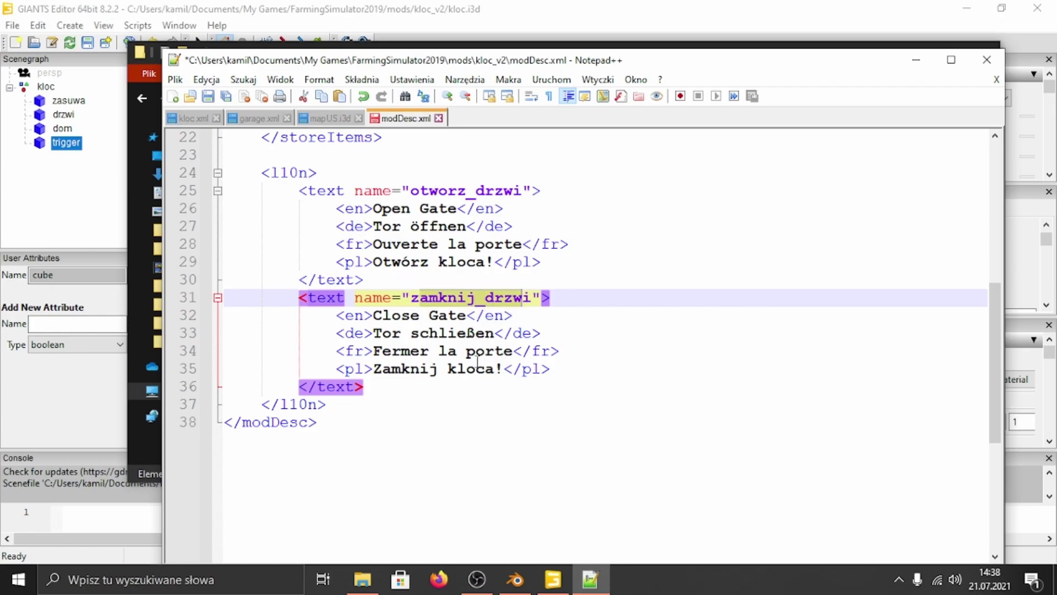
drag(335, 314, 373, 315)
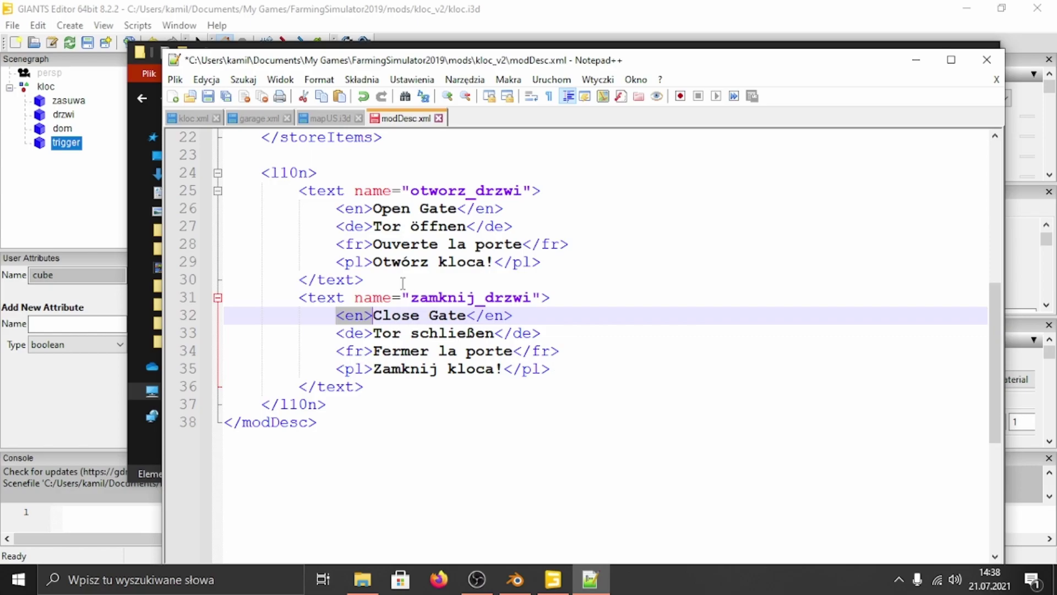
click(384, 263)
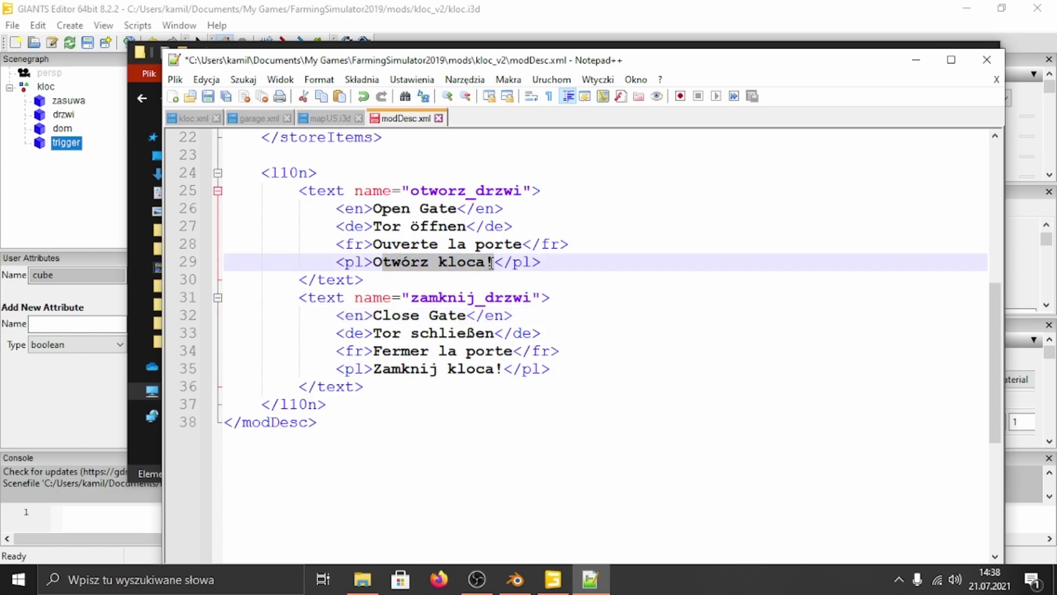
drag(427, 368, 494, 368)
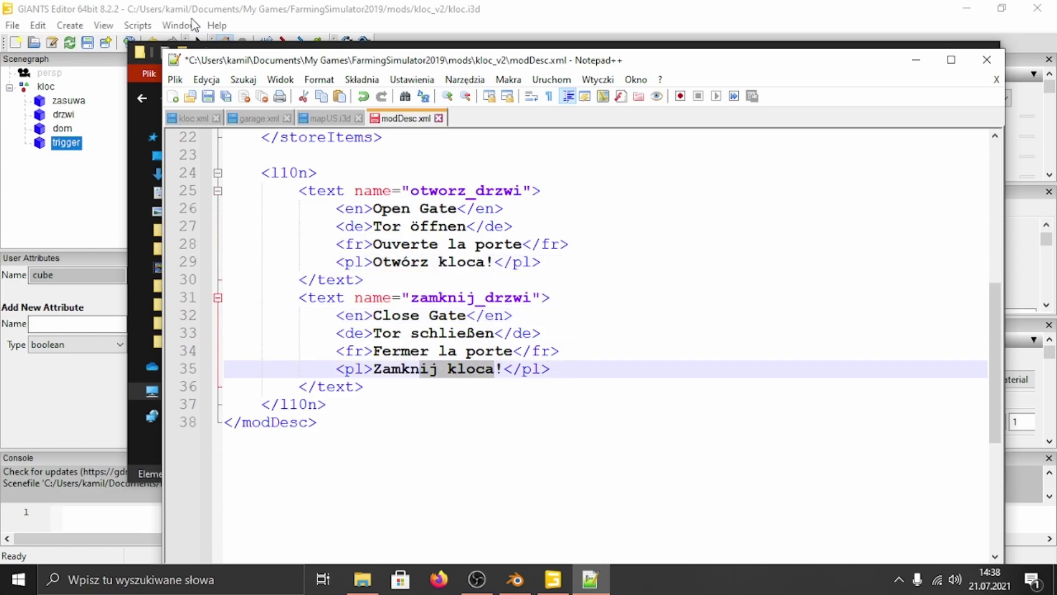
click(208, 98)
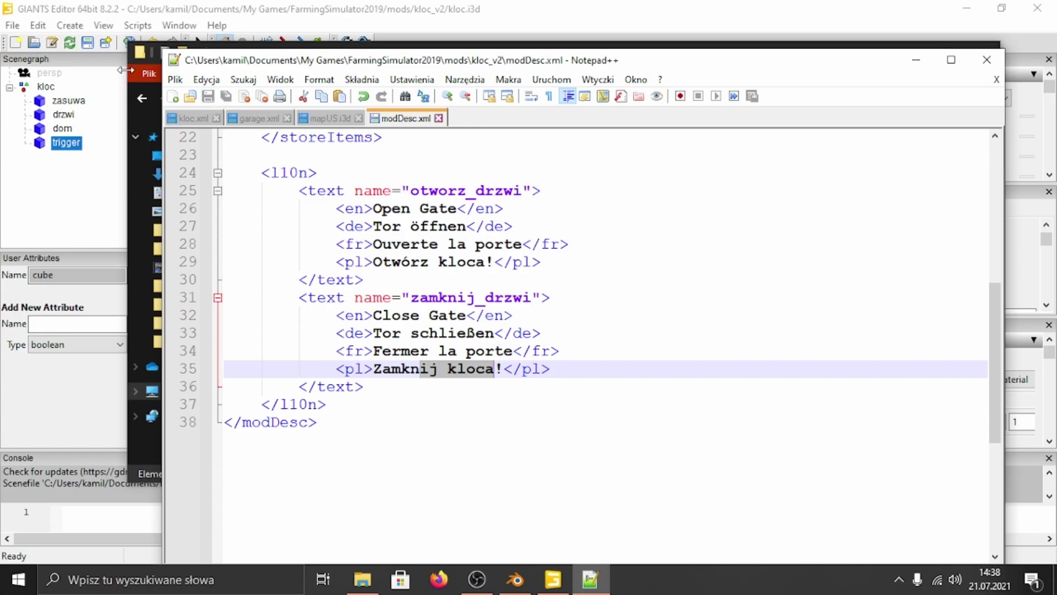
Open kloc.xml from the kloc_v2 folder and review its store data, including the image and price entries
click(203, 42)
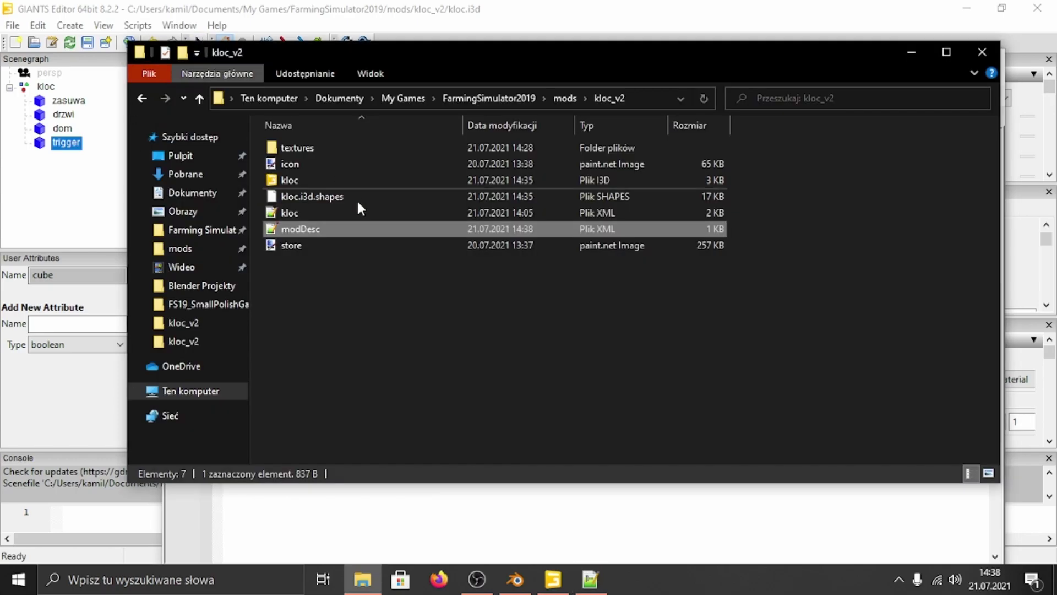
click(290, 211)
double_click(302, 213)
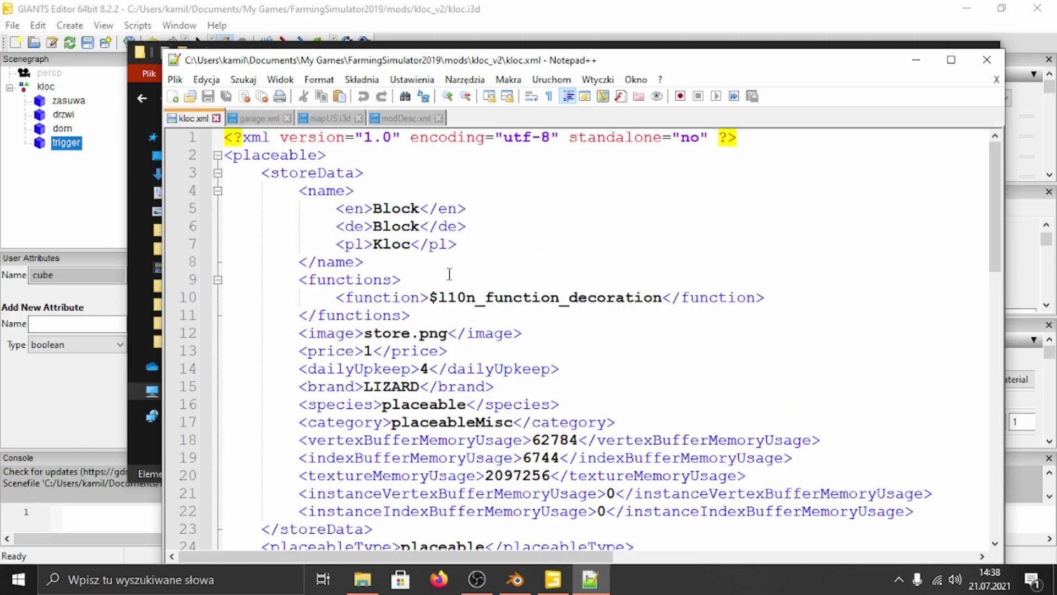
scroll(503, 319, down, 1)
click(381, 281)
drag(381, 282, 452, 283)
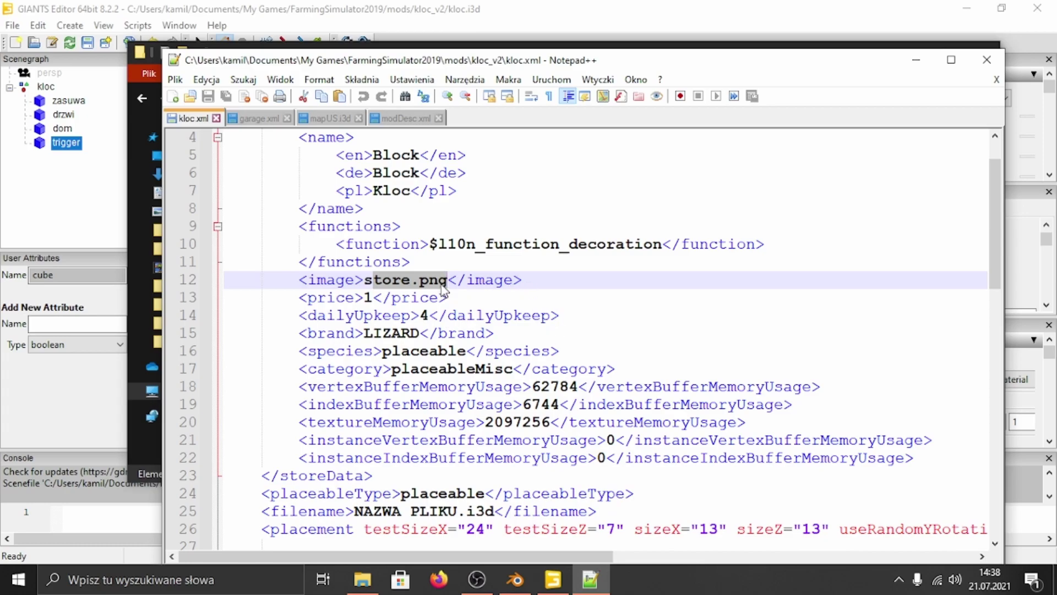
click(363, 298)
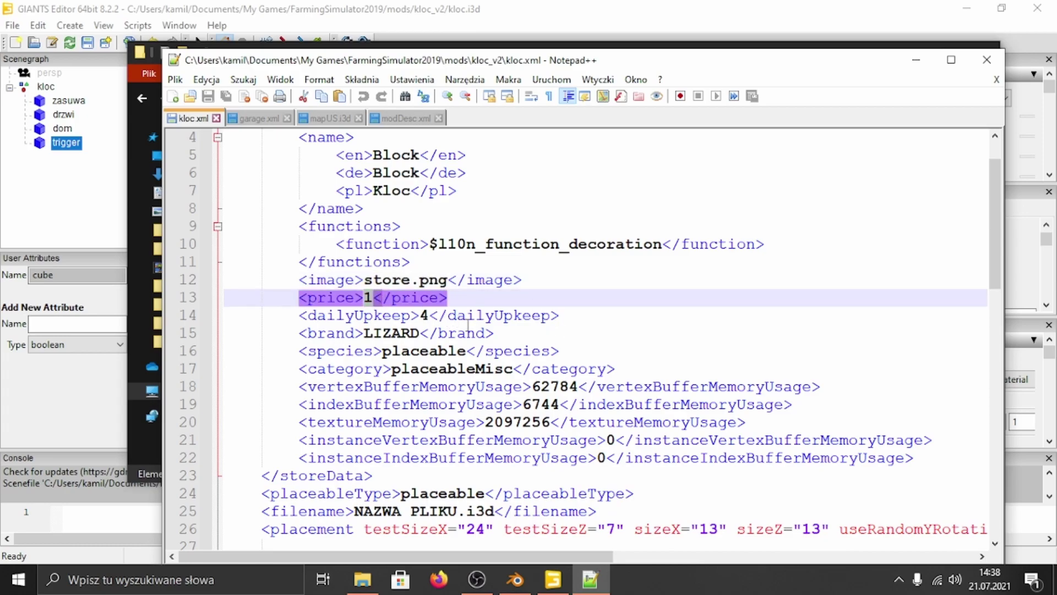
scroll(551, 338, down, 2)
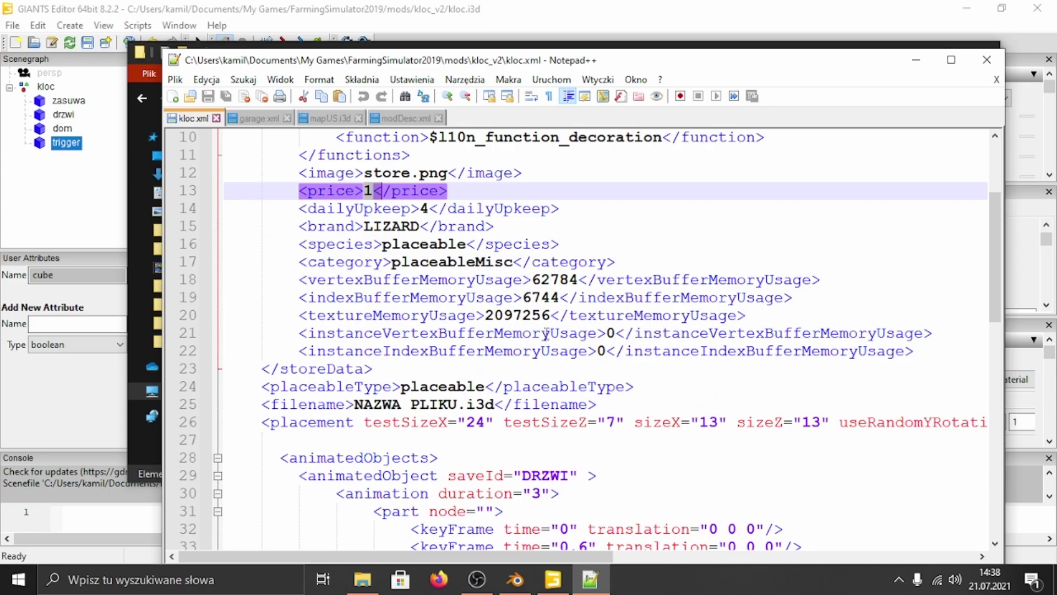
scroll(547, 342, down, 2)
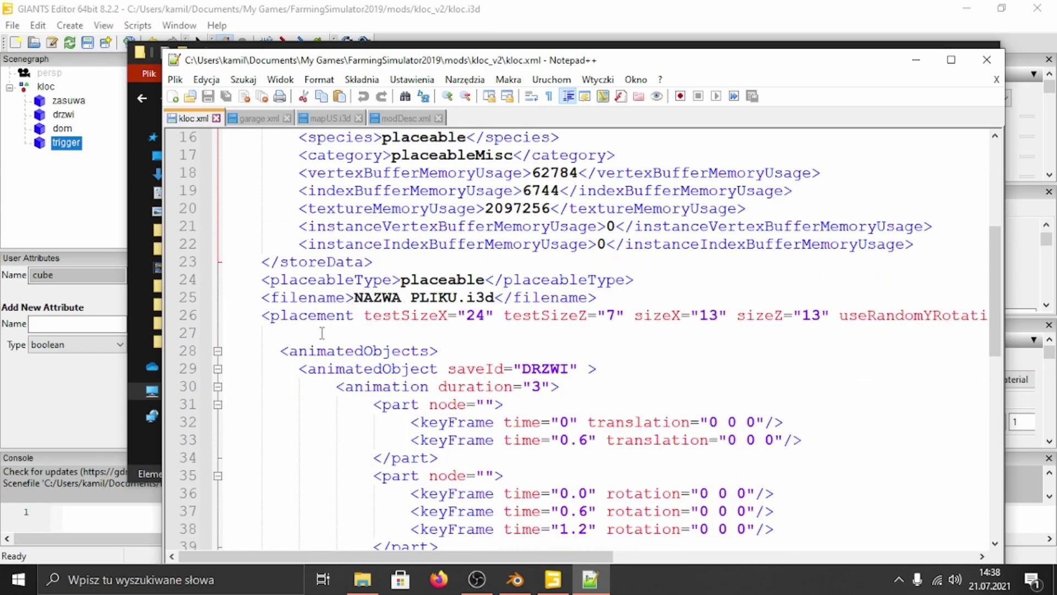
Check the I3D file's name in the mod folder and set the filename entry in kloc.xml to kloc.i3d
click(296, 298)
double_click(295, 298)
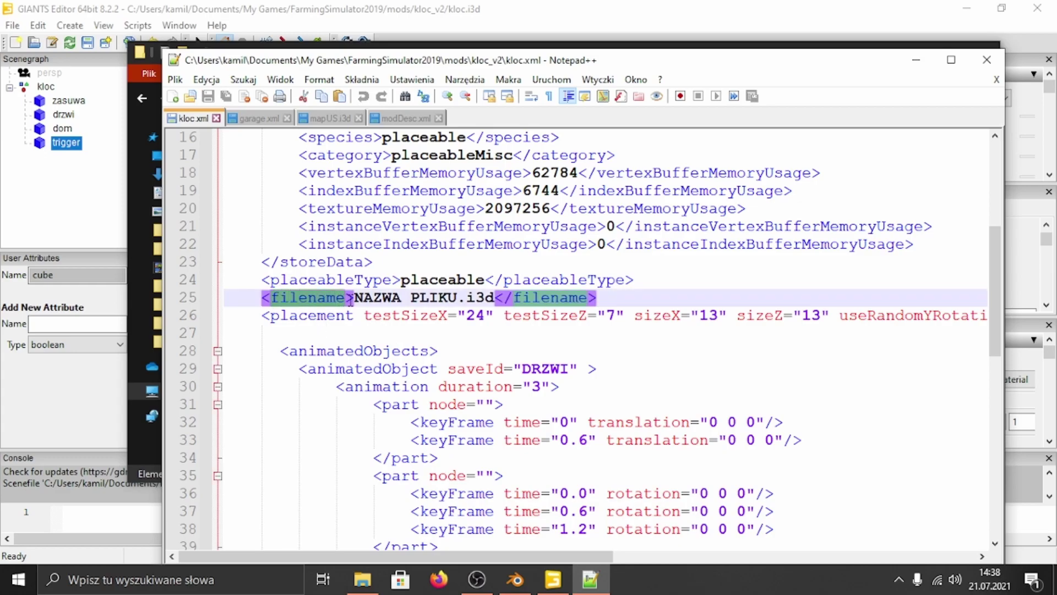
click(396, 302)
drag(457, 302, 354, 298)
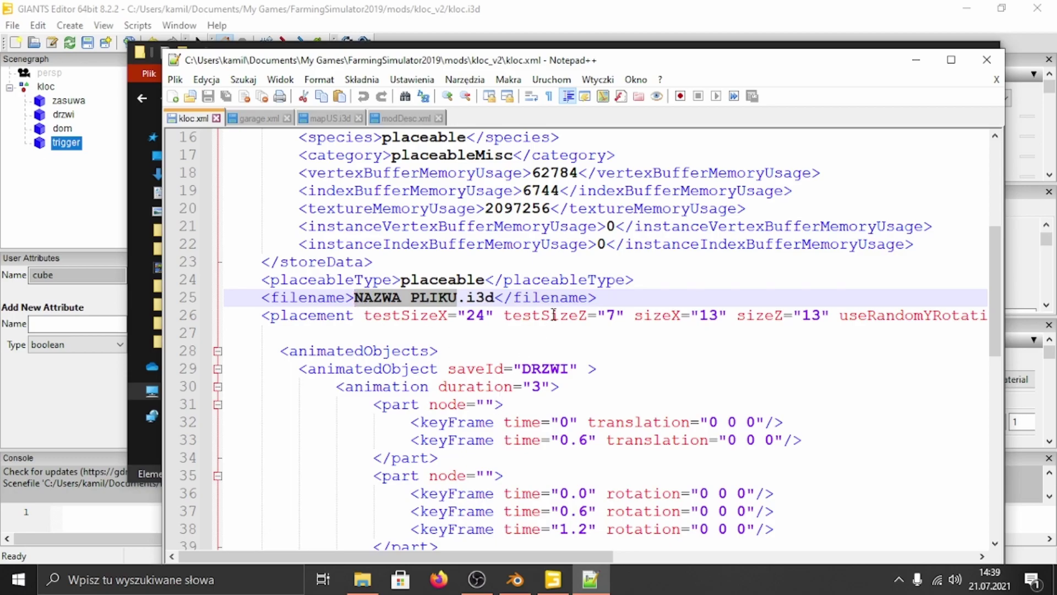
drag(650, 64, 601, 259)
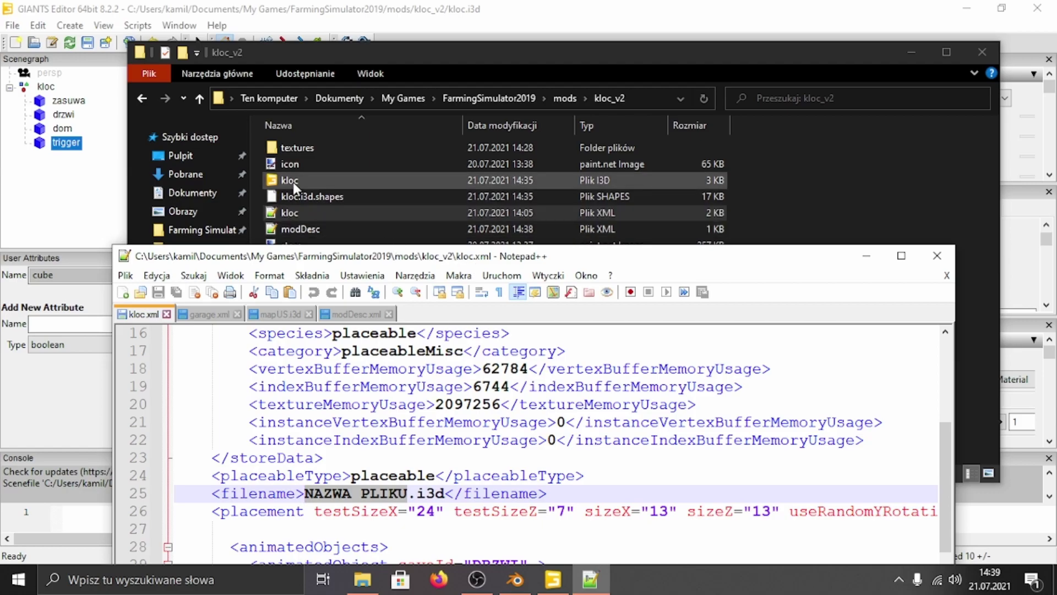
drag(385, 255, 437, 108)
click(481, 345)
drag(462, 345, 356, 346)
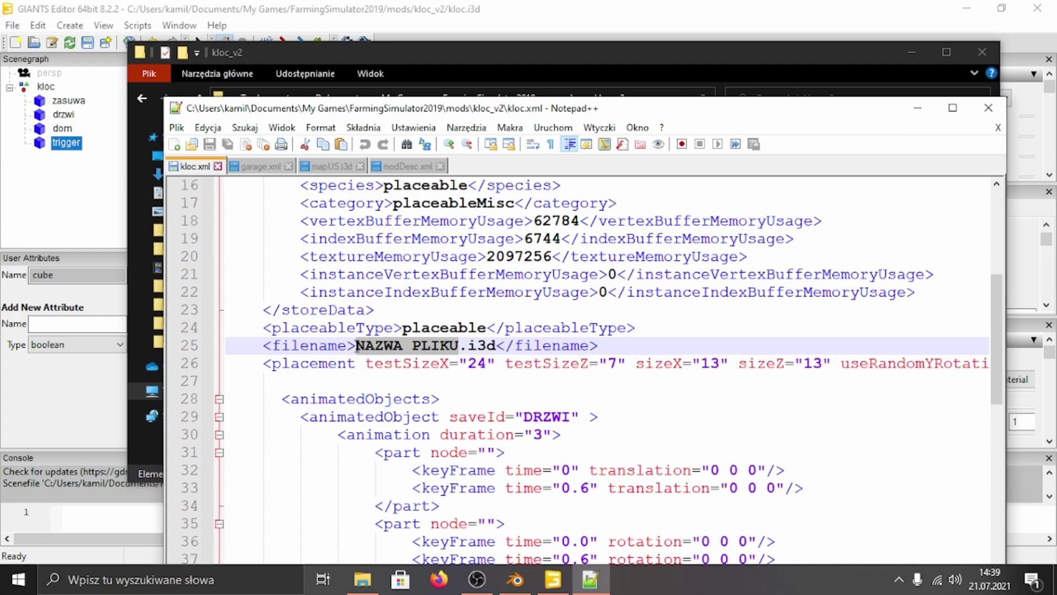
text(kloc)
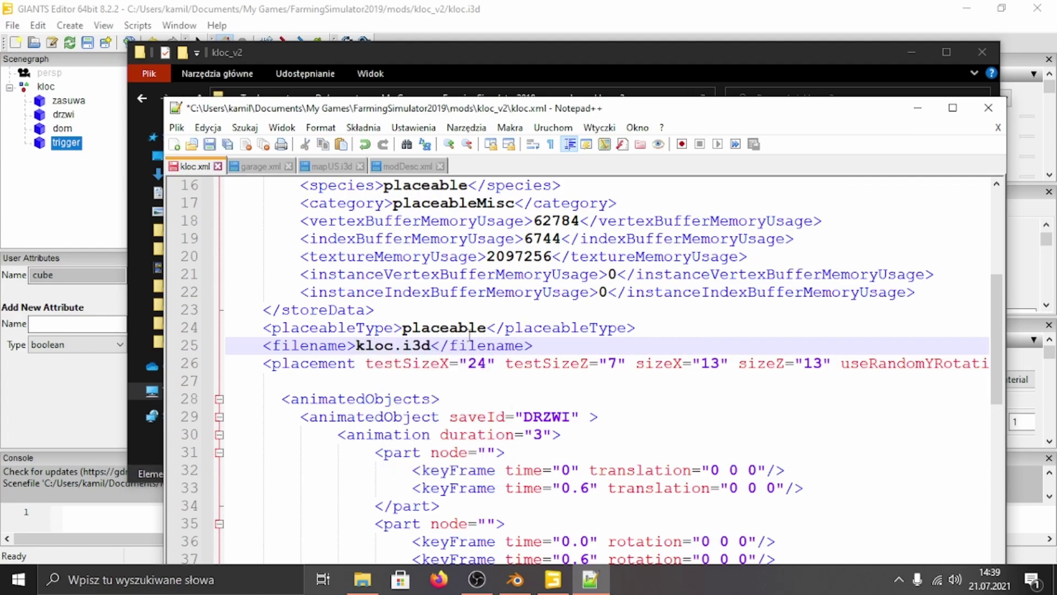
Examine the animatedObjects section of kloc.xml, its opening and closing tags, and the DRZWI animatedObject block inside it
scroll(487, 338, down, 1)
scroll(488, 338, down, 1)
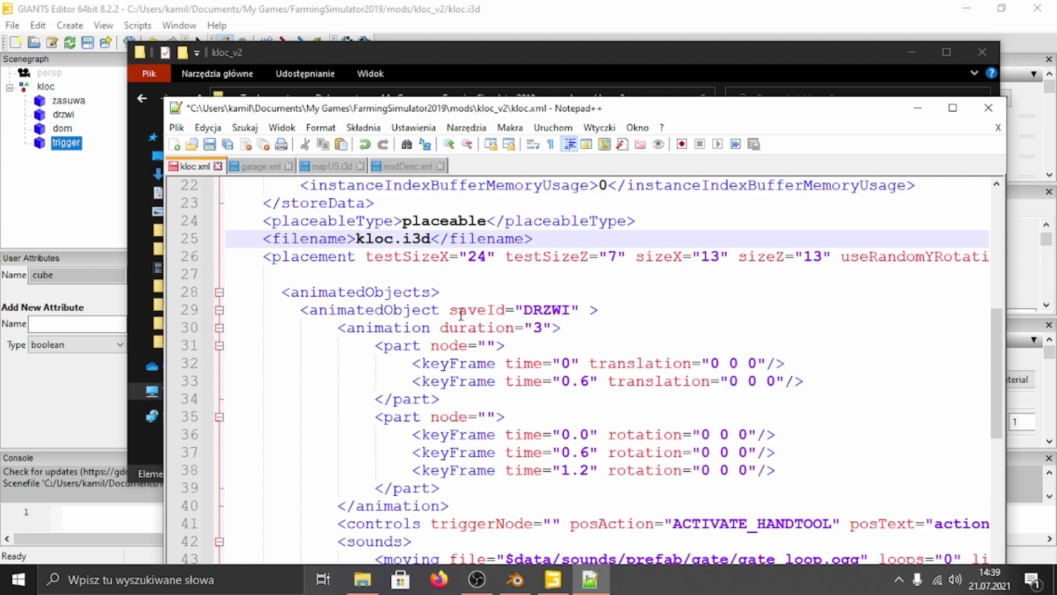
scroll(531, 354, down, 1)
drag(291, 238, 457, 234)
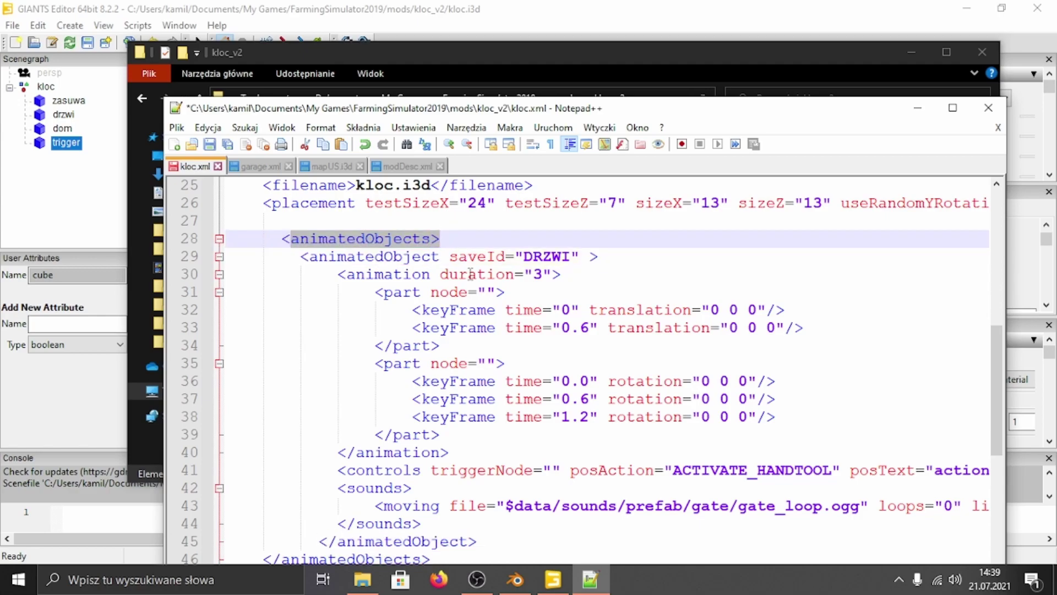
scroll(545, 342, down, 1)
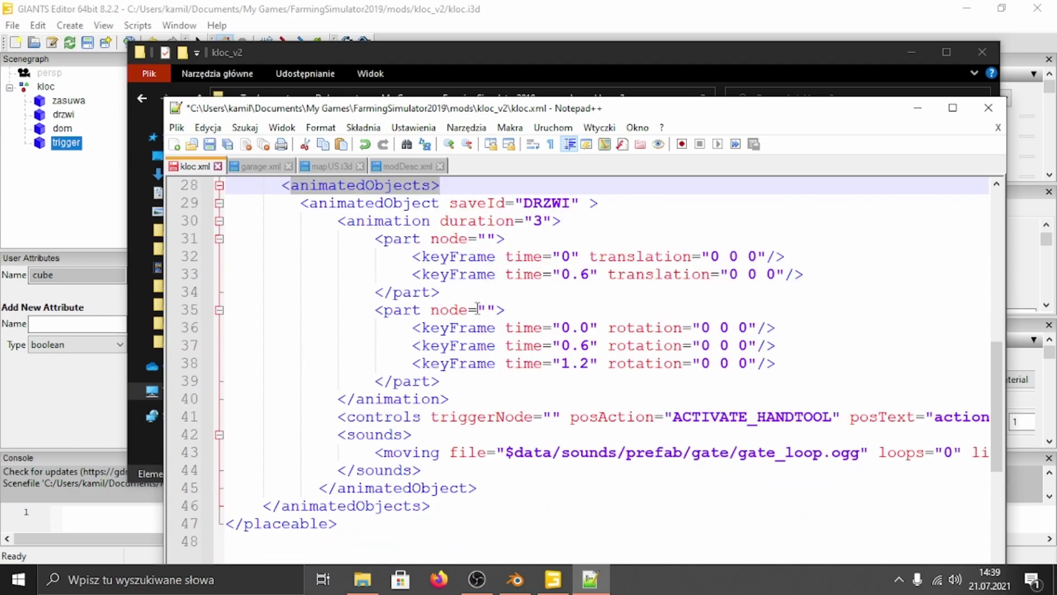
click(283, 186)
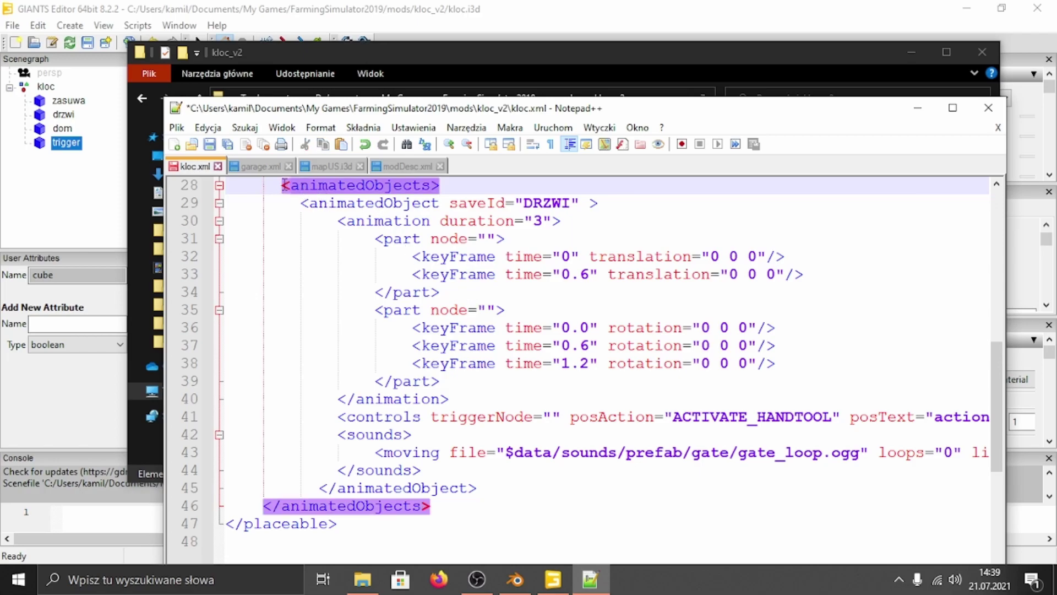
drag(278, 186, 437, 189)
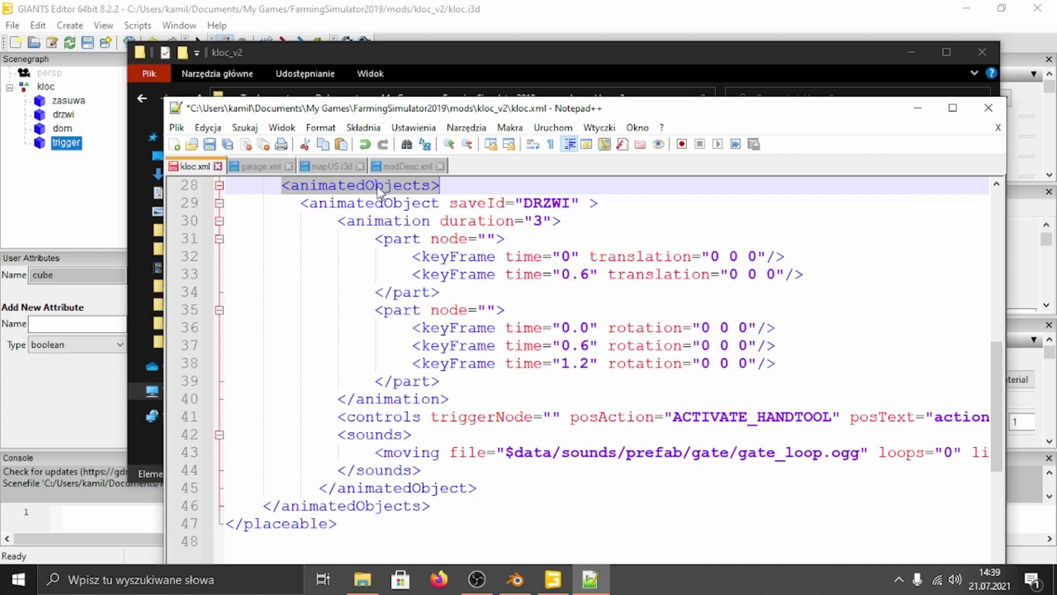
click(432, 187)
click(444, 187)
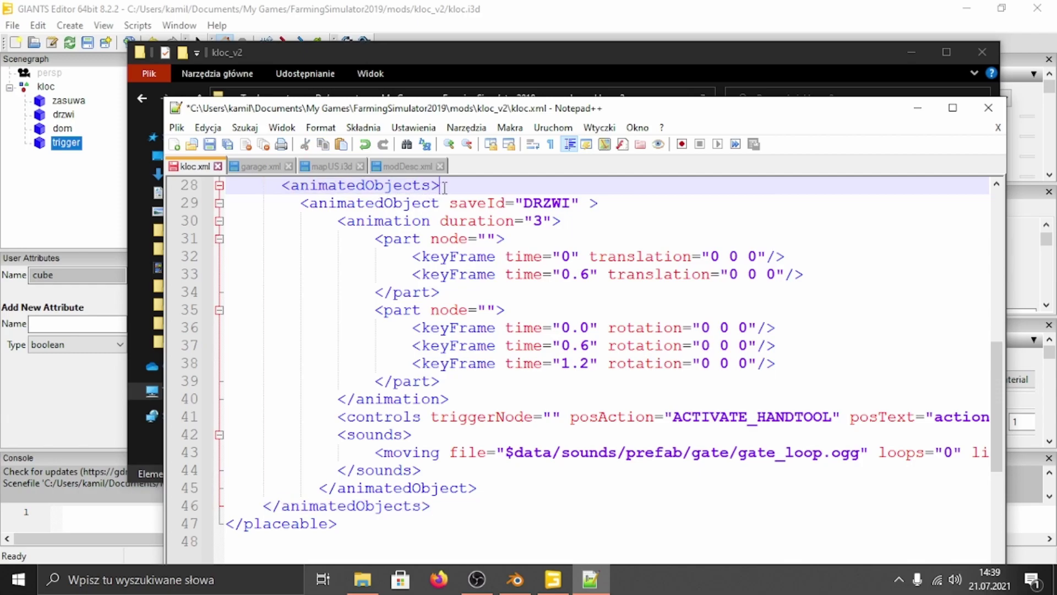
drag(445, 187, 271, 187)
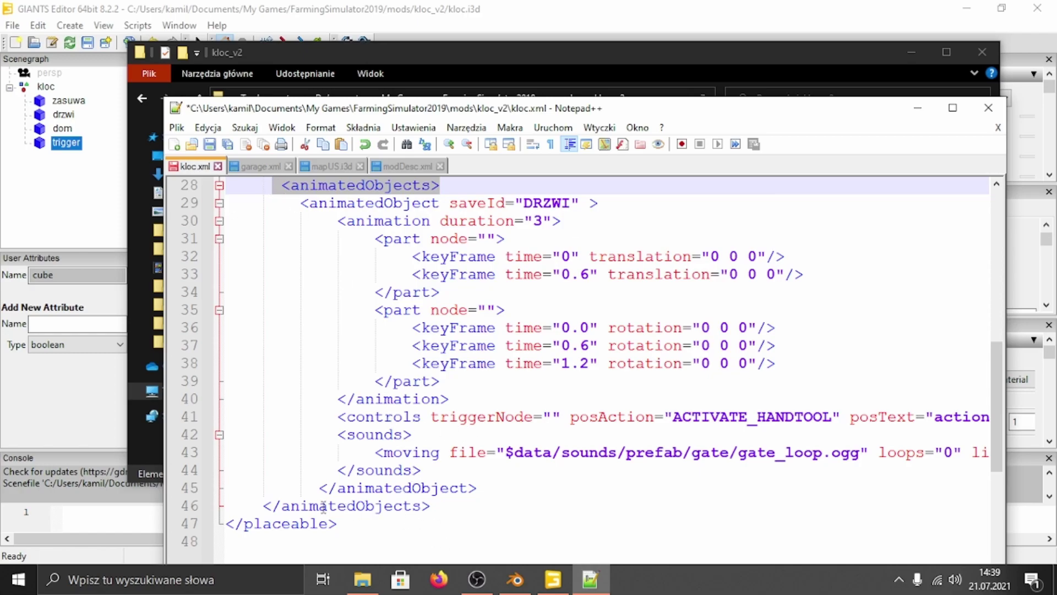
click(431, 505)
drag(431, 505, 263, 507)
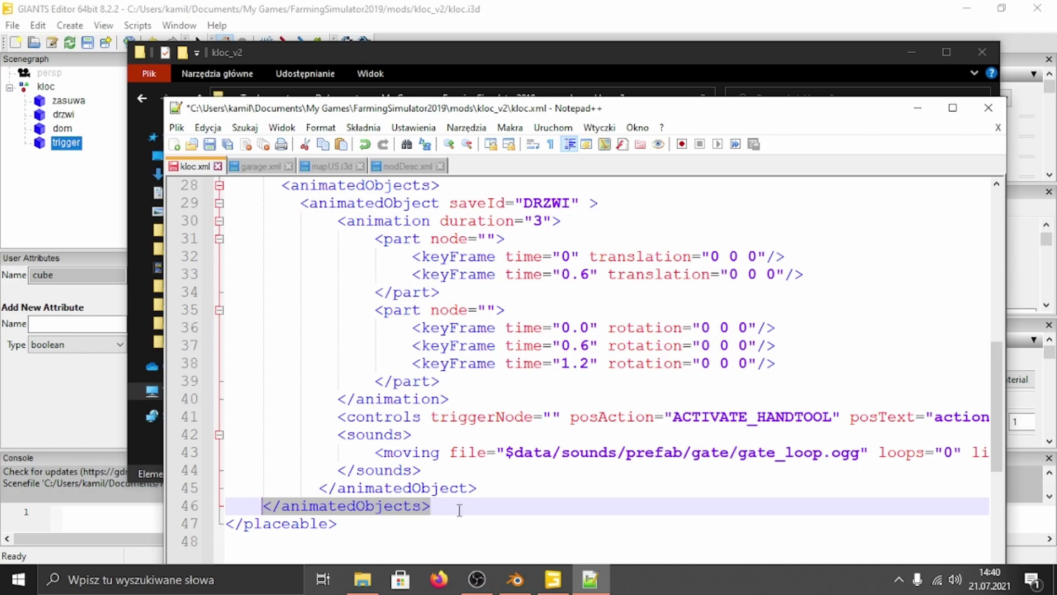
drag(432, 507, 225, 509)
drag(488, 487, 387, 215)
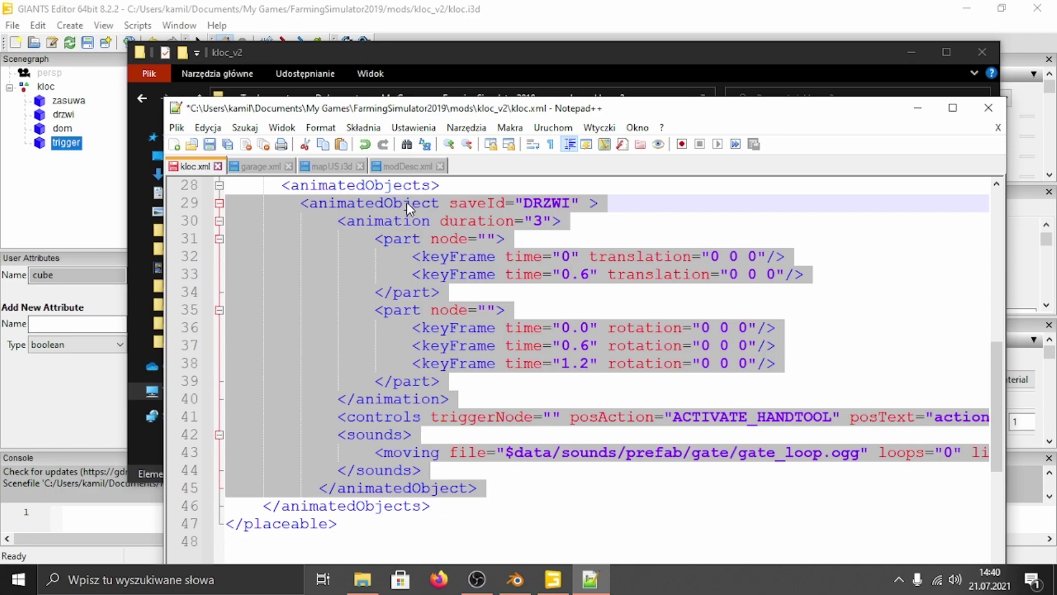
Examine the opening animatedObject tag under animatedObjects in kloc.xml, including its saveId attribute
click(406, 203)
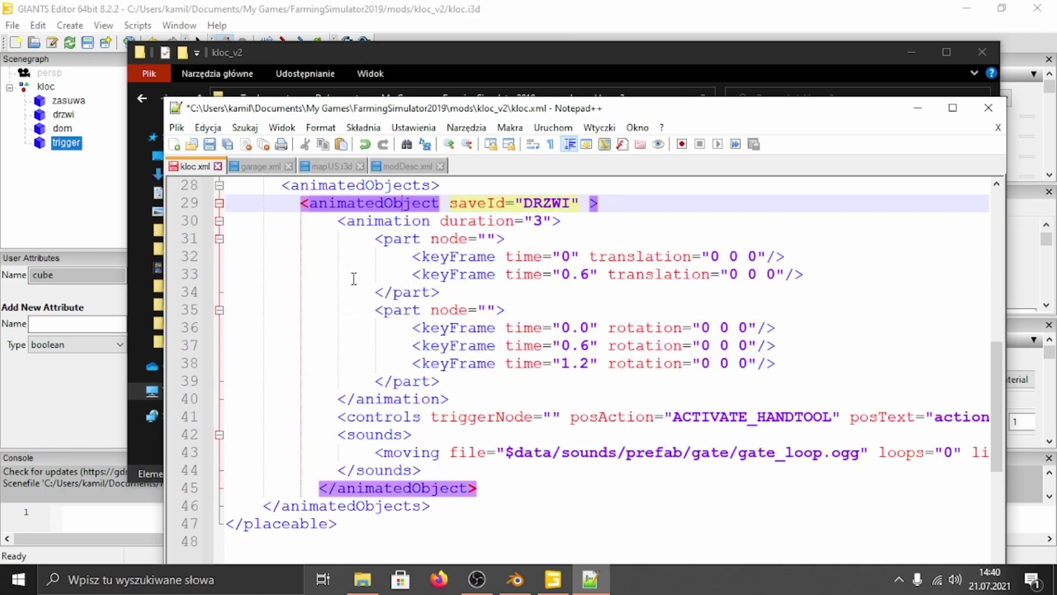
click(301, 203)
click(385, 185)
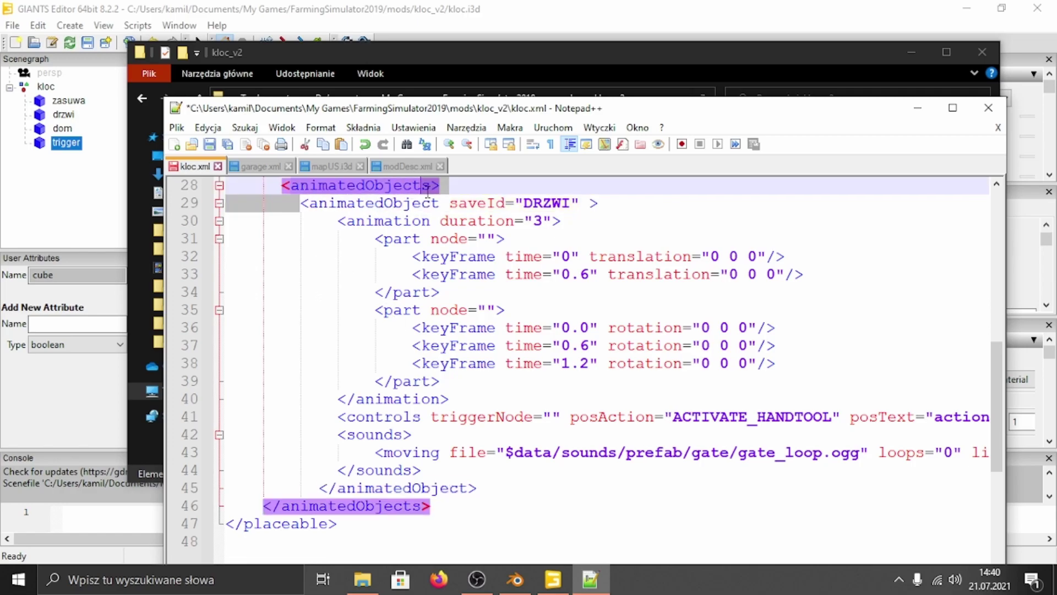
click(523, 203)
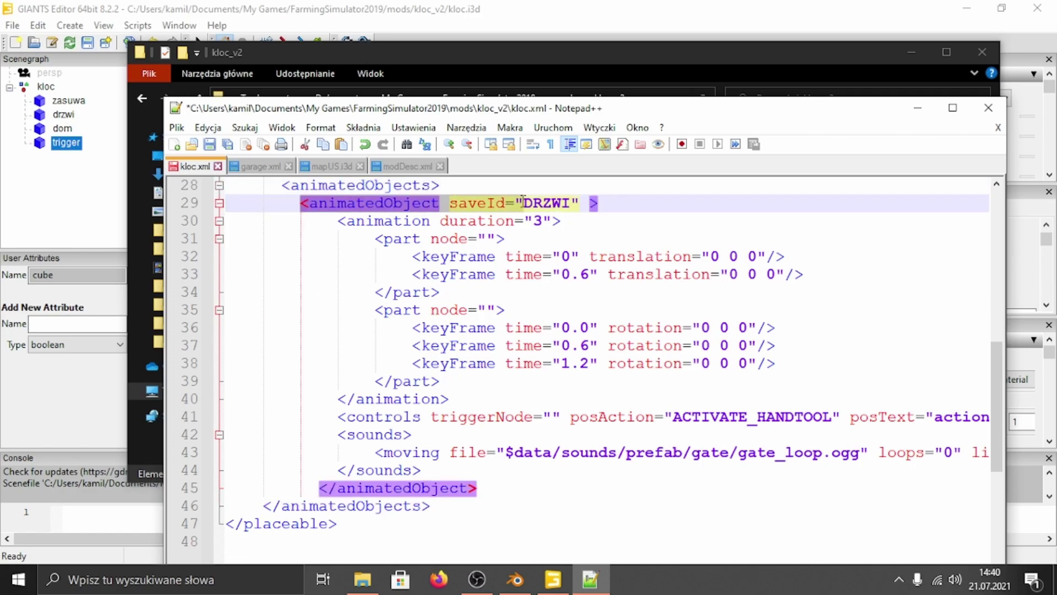
click(347, 203)
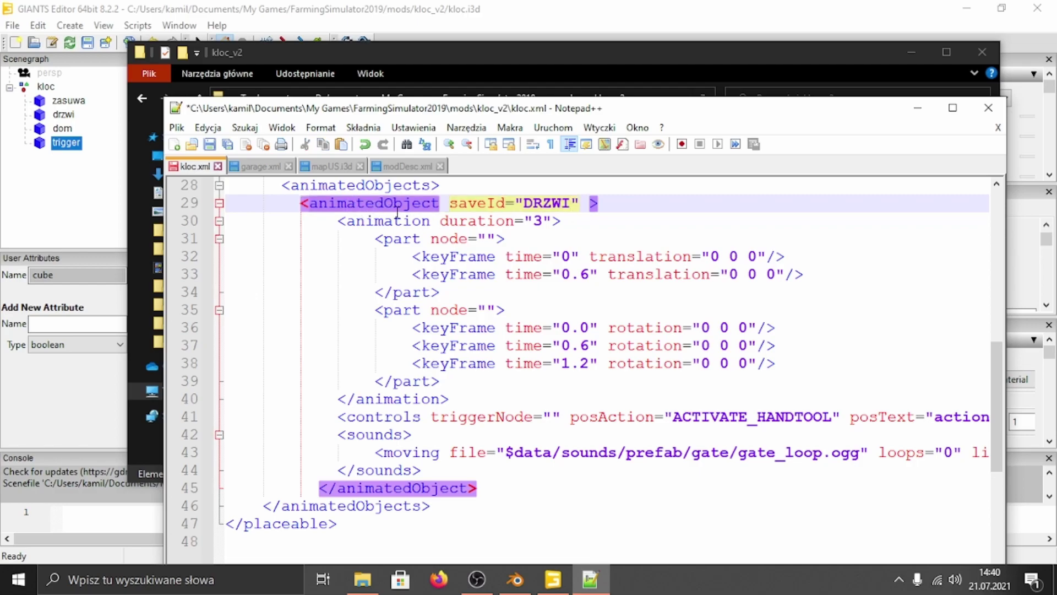
click(438, 207)
drag(449, 202, 468, 203)
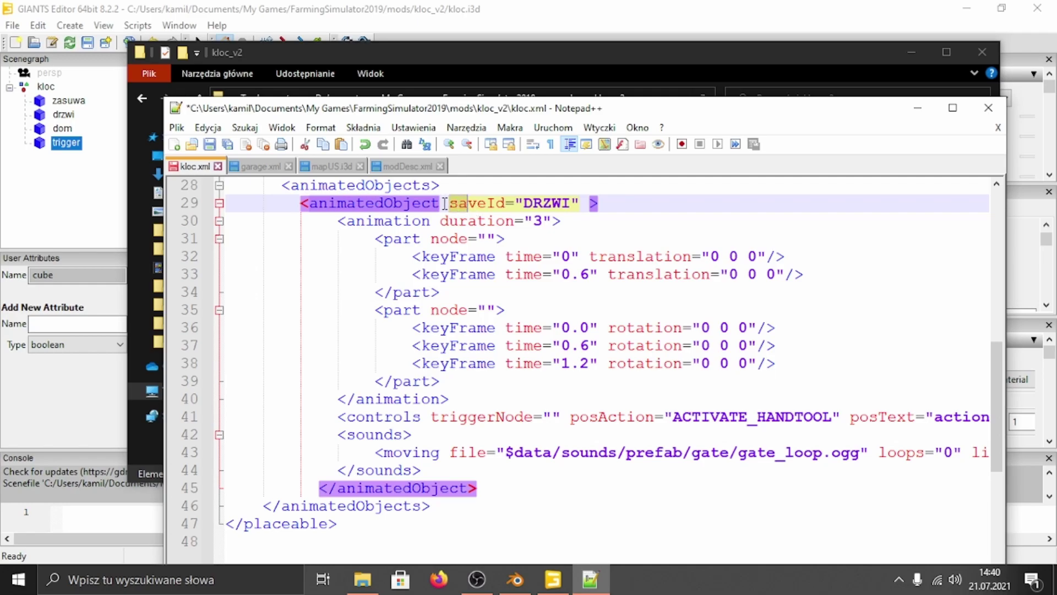
click(468, 203)
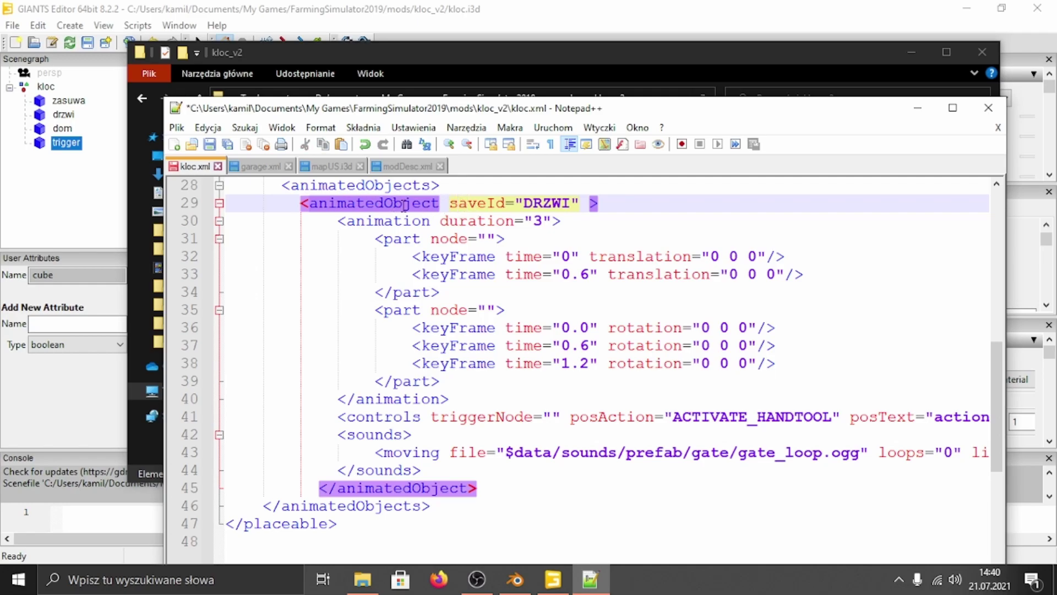
drag(450, 202, 507, 205)
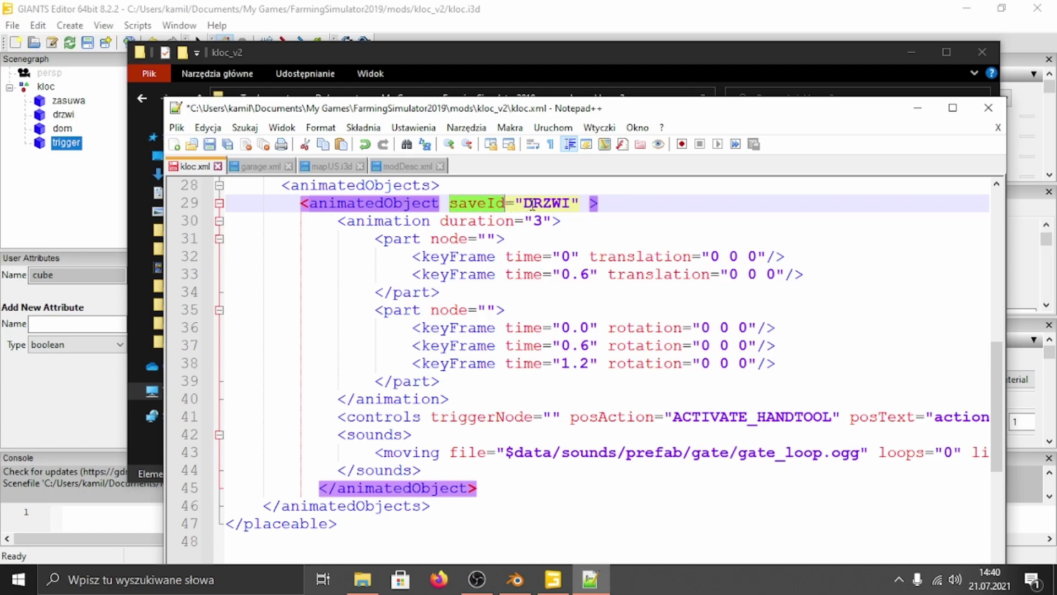
Set the animatedObject's saveId value to DRZWIeloelo
click(561, 202)
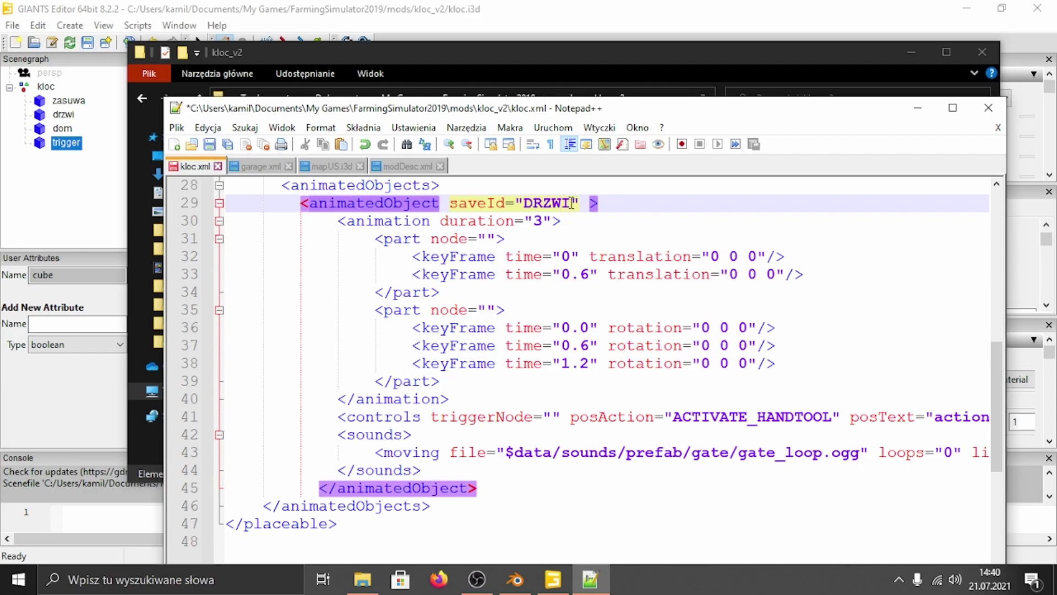
click(571, 204)
text(eloelo)
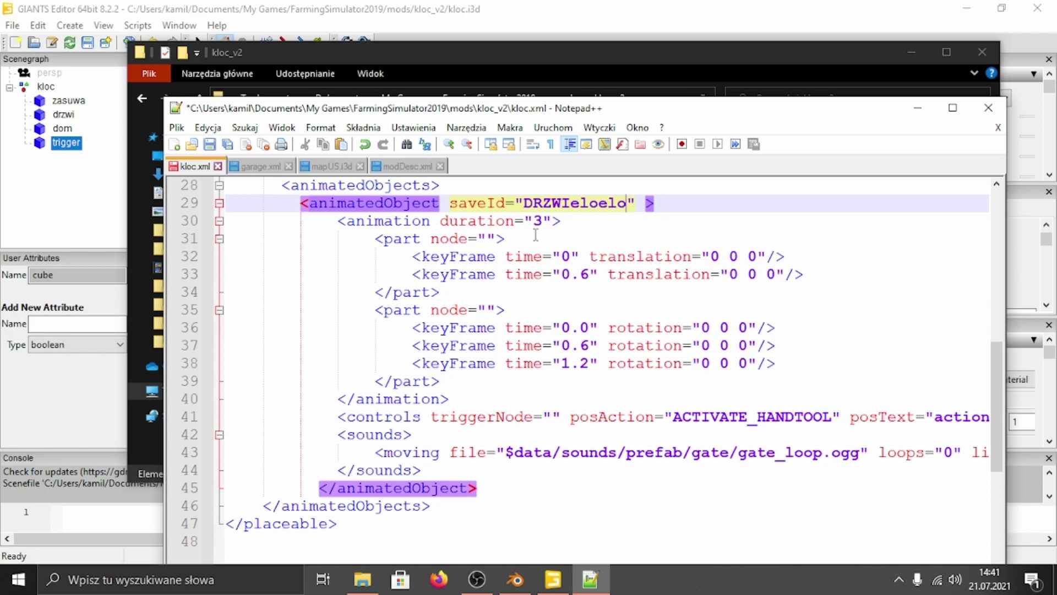
scroll(558, 353, up, 2)
scroll(558, 348, down, 2)
Examine the animation tag's duration value and the first part block with its node attribute and translation keyframes
click(350, 220)
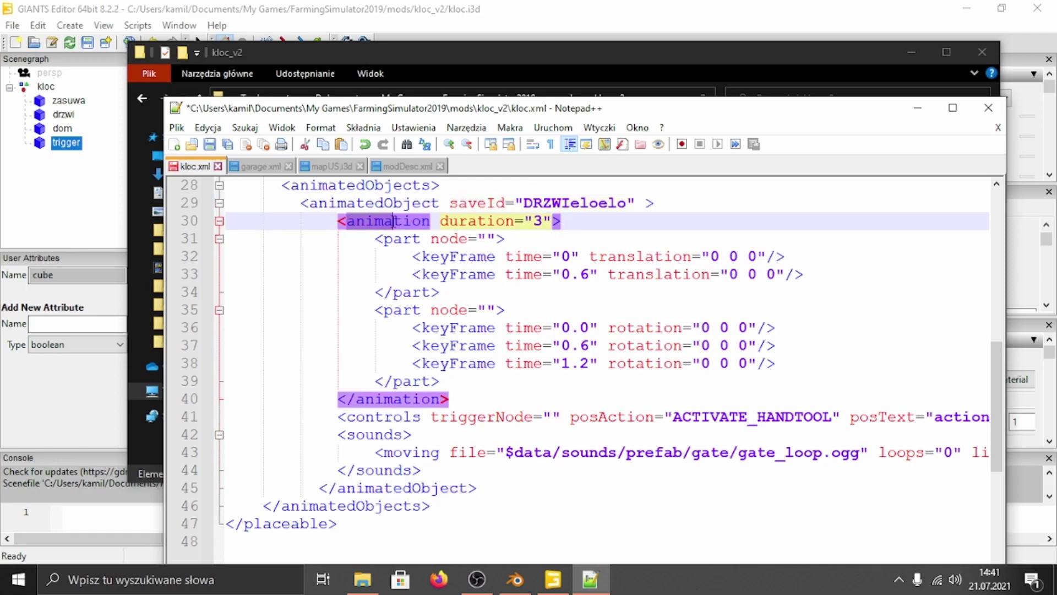
click(574, 227)
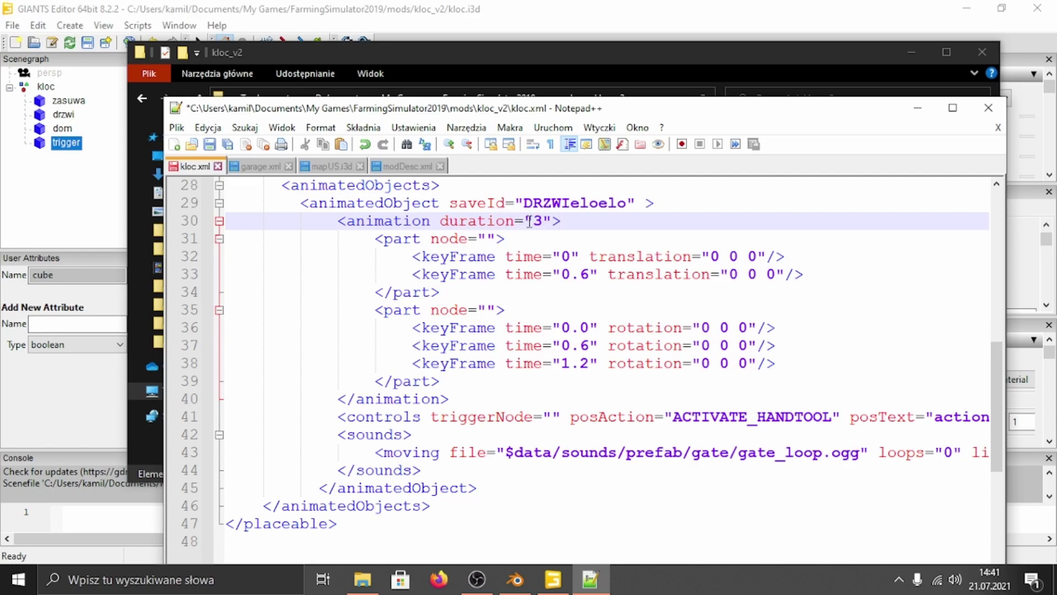
drag(532, 222, 546, 226)
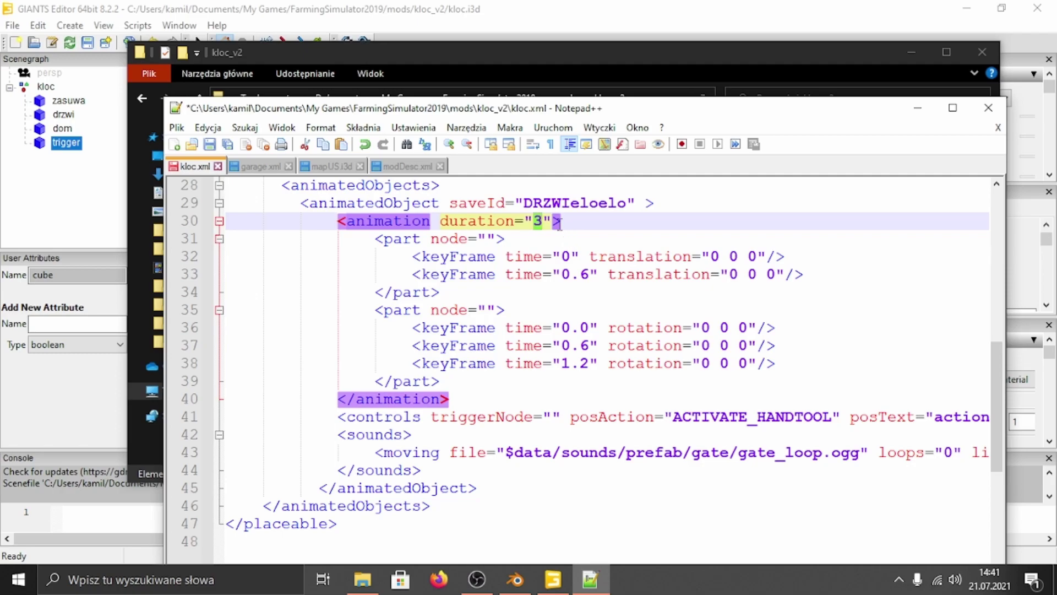
click(532, 222)
drag(373, 236, 487, 286)
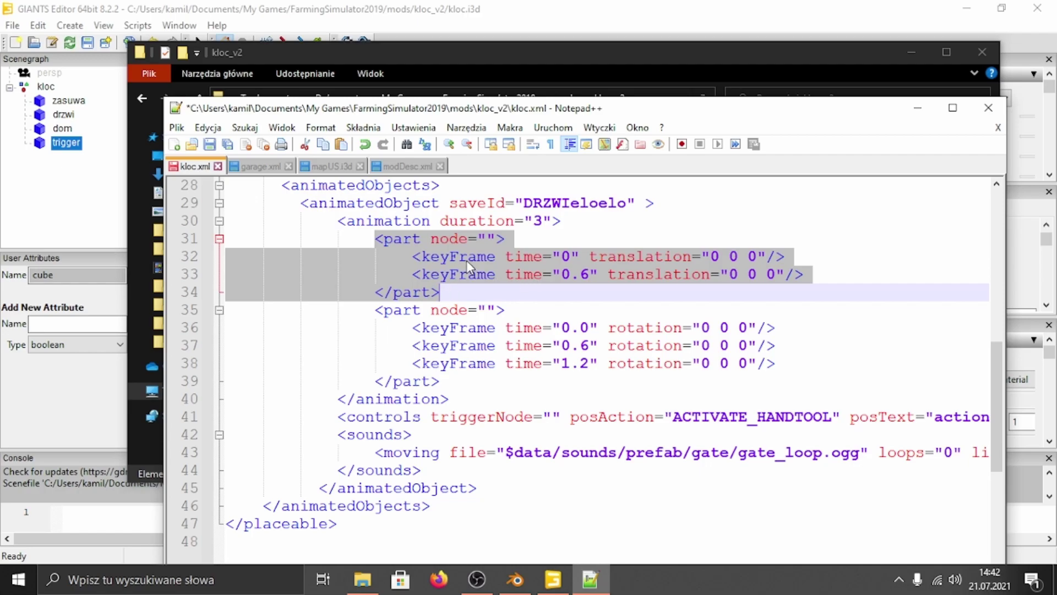
click(434, 256)
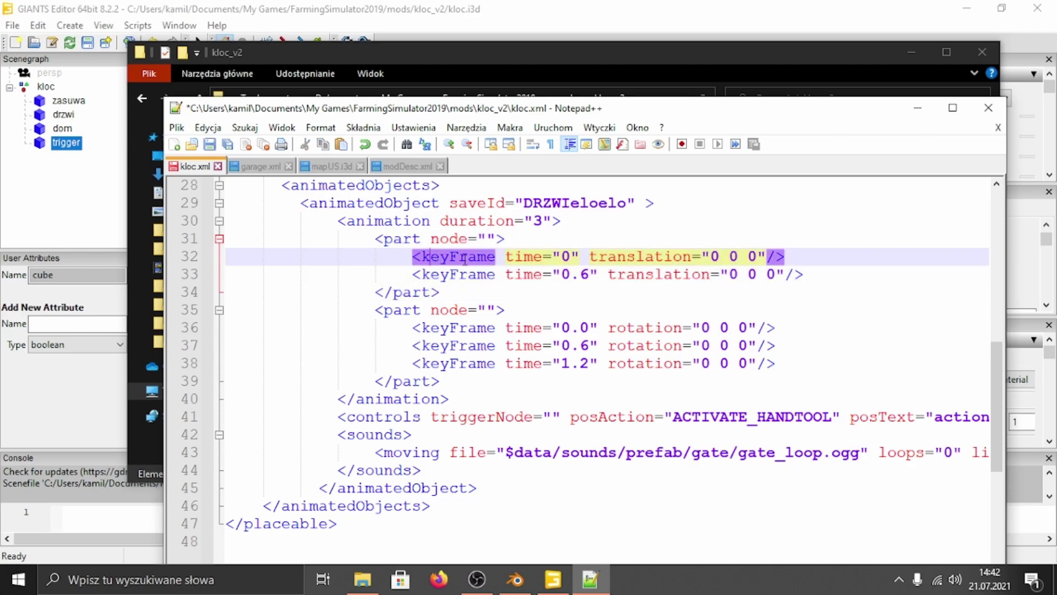
drag(376, 239, 511, 240)
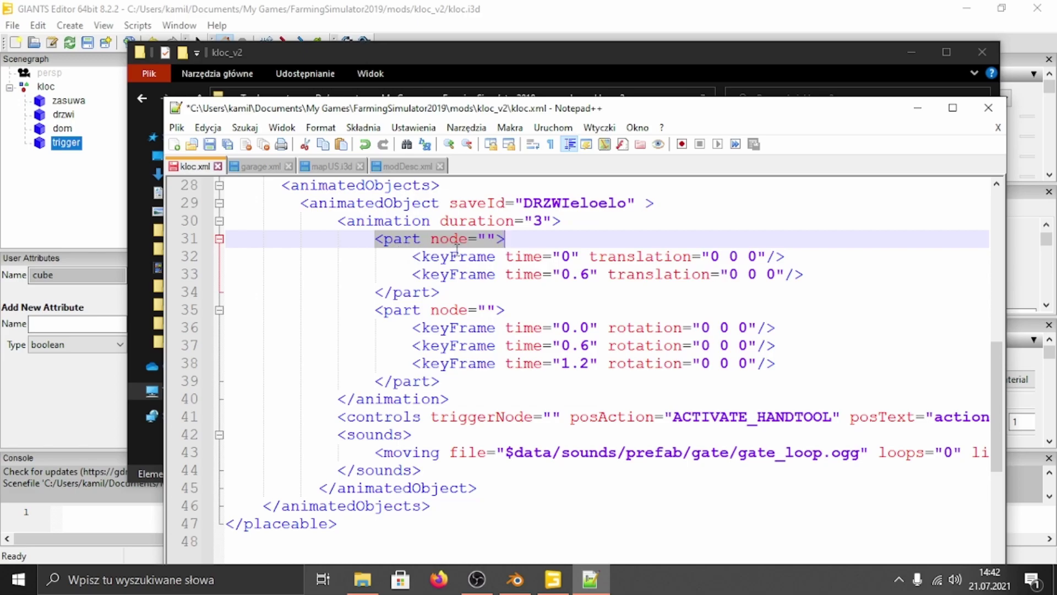
click(484, 242)
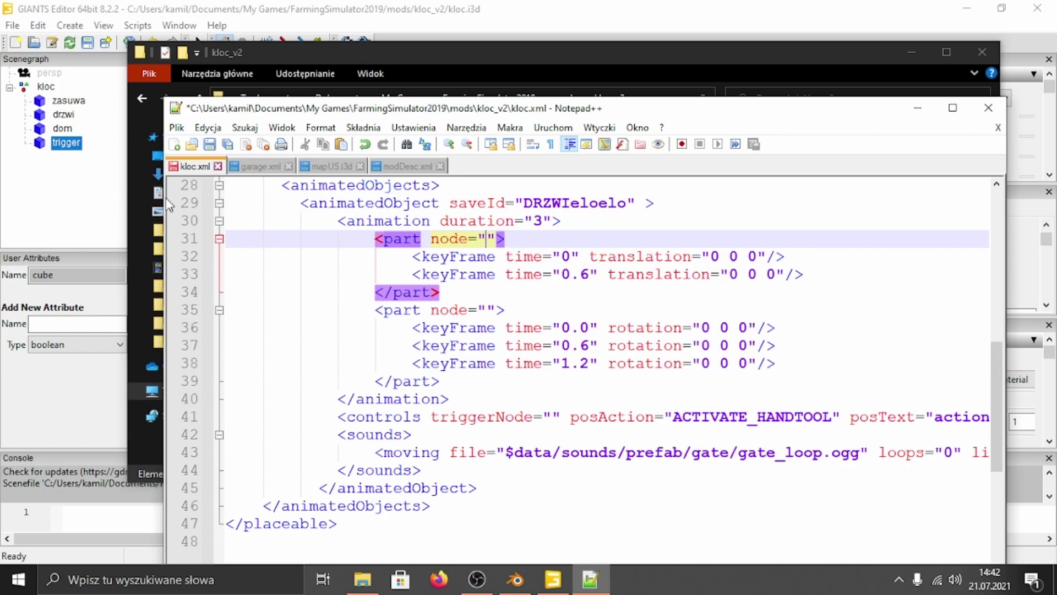
Switch to GIANTS Editor and cut the zasuwa object, then paste it as a child of drzwi
click(94, 189)
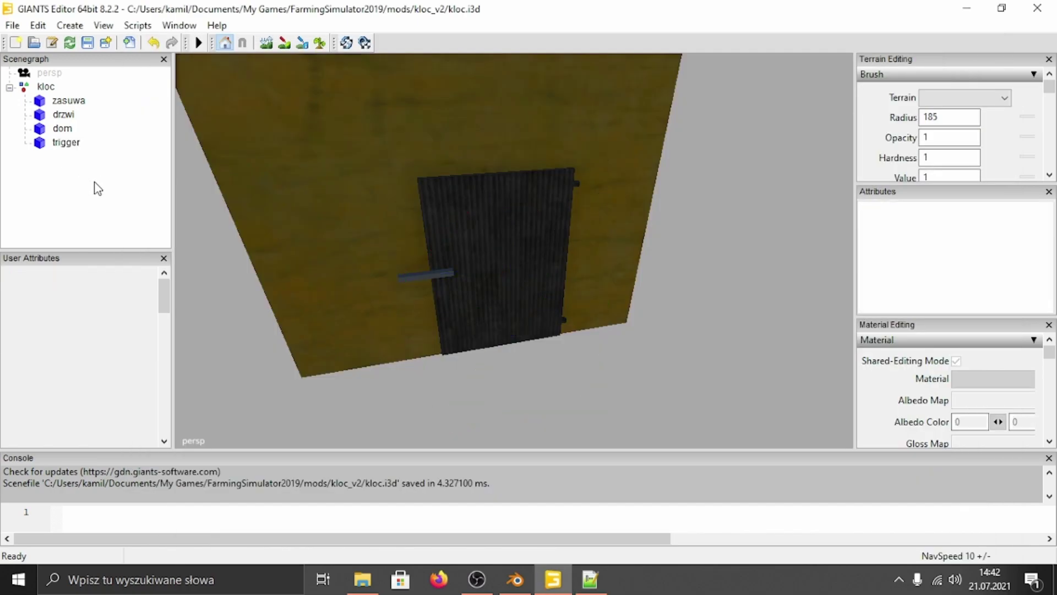
click(65, 114)
key(Up)
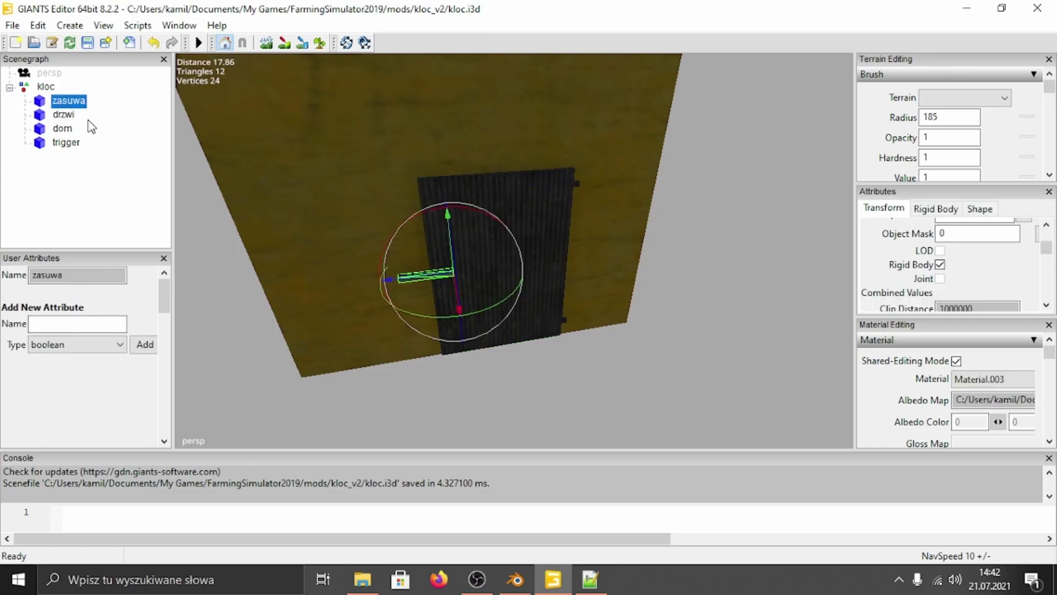
key(Delete)
click(73, 100)
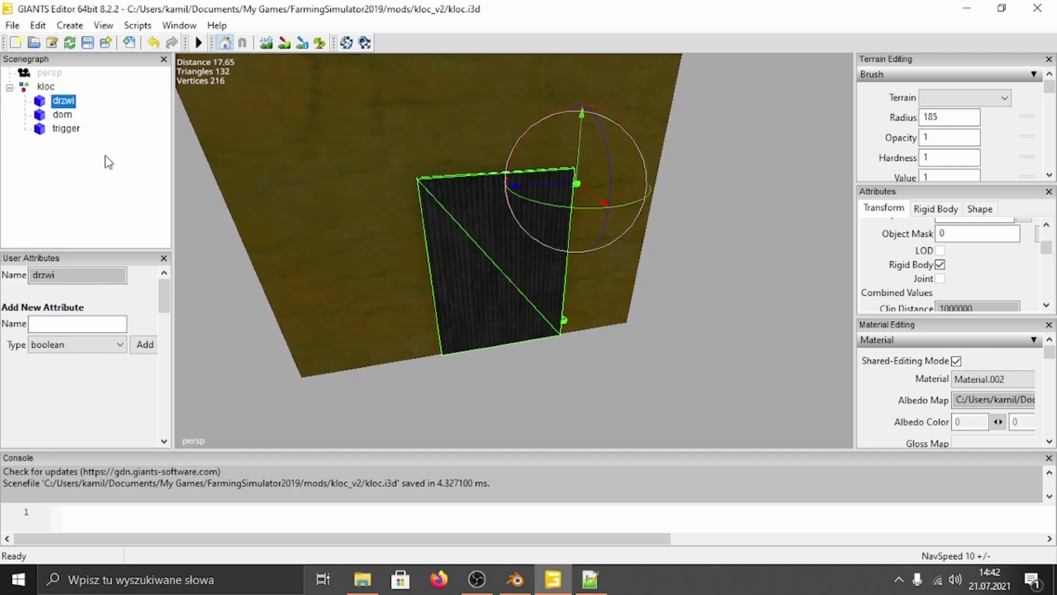
key(ctrl+z)
key(ctrl+z)
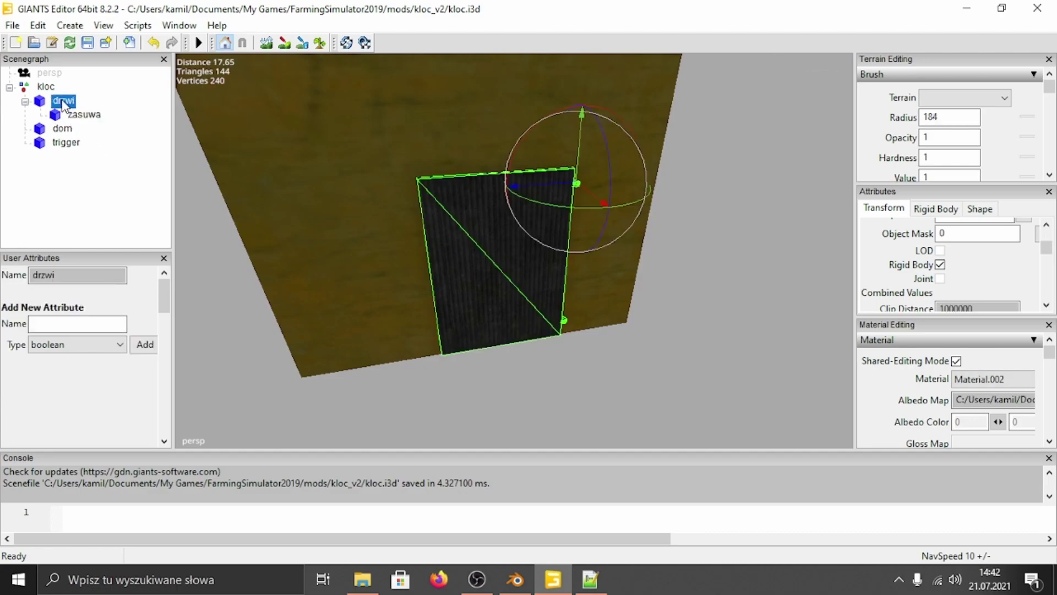
Move the displaced zasuwa bolt back beside the building wall, down to roughly the door's mid-height
key(Down)
scroll(369, 236, down, 1)
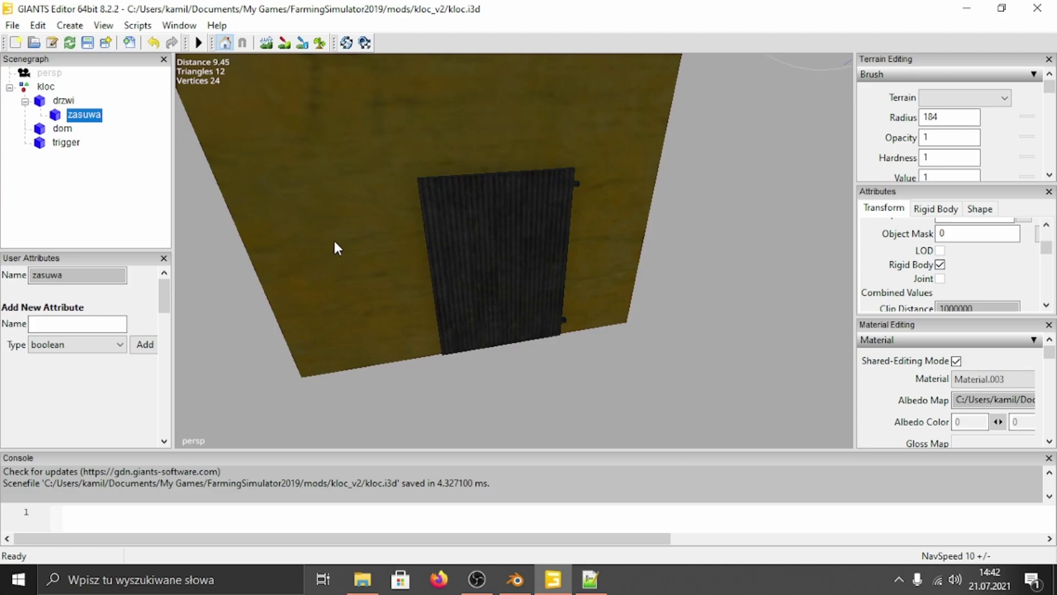
scroll(435, 261, down, 2)
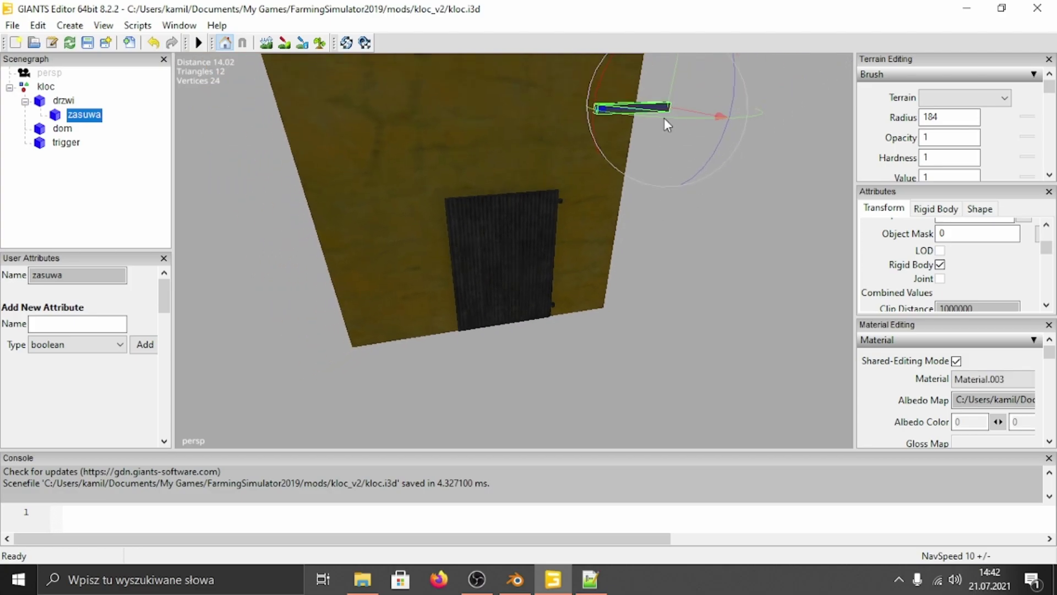
drag(699, 116, 529, 90)
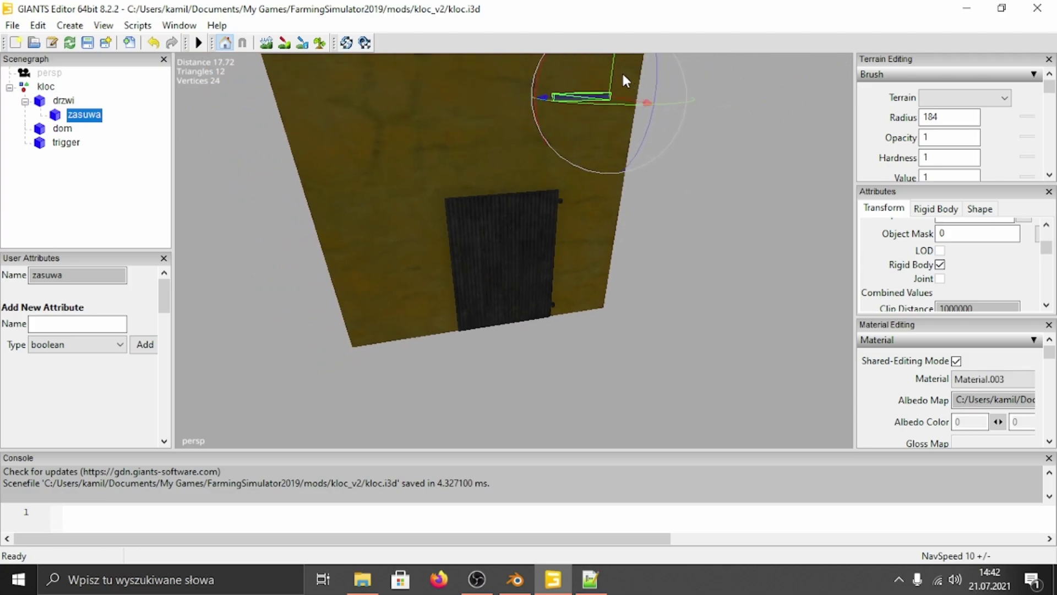
drag(611, 72, 526, 295)
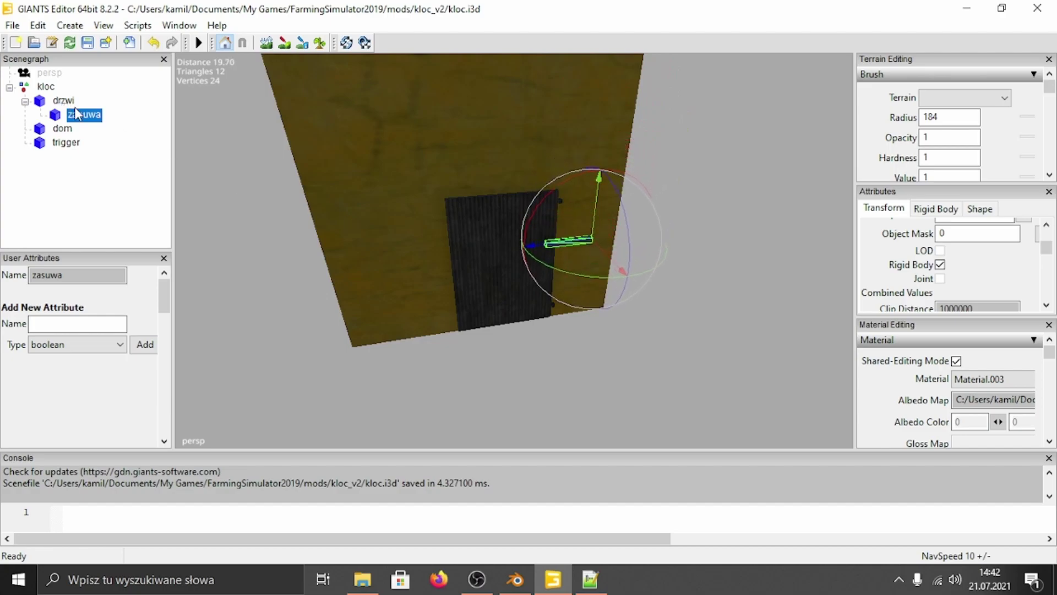
drag(560, 242, 355, 279)
drag(478, 207, 483, 275)
Position zasuwa against the door face so it overhangs the free edge, with Translate X about 0.254 and Translate Y about -4.371
middle_drag(482, 275, 694, 278)
scroll(697, 277, up, 8)
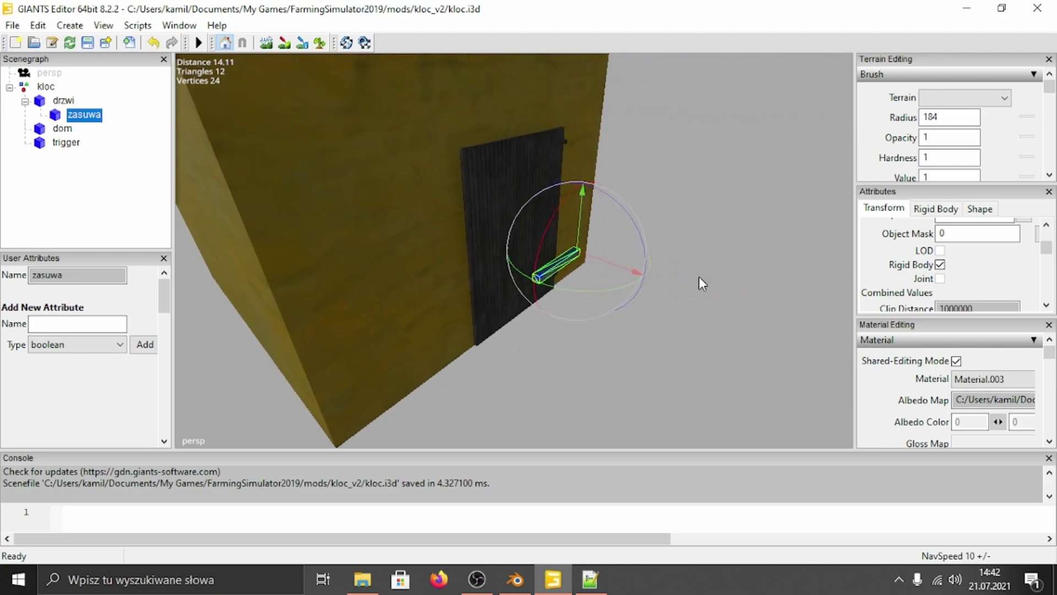
middle_drag(662, 268, 382, 207)
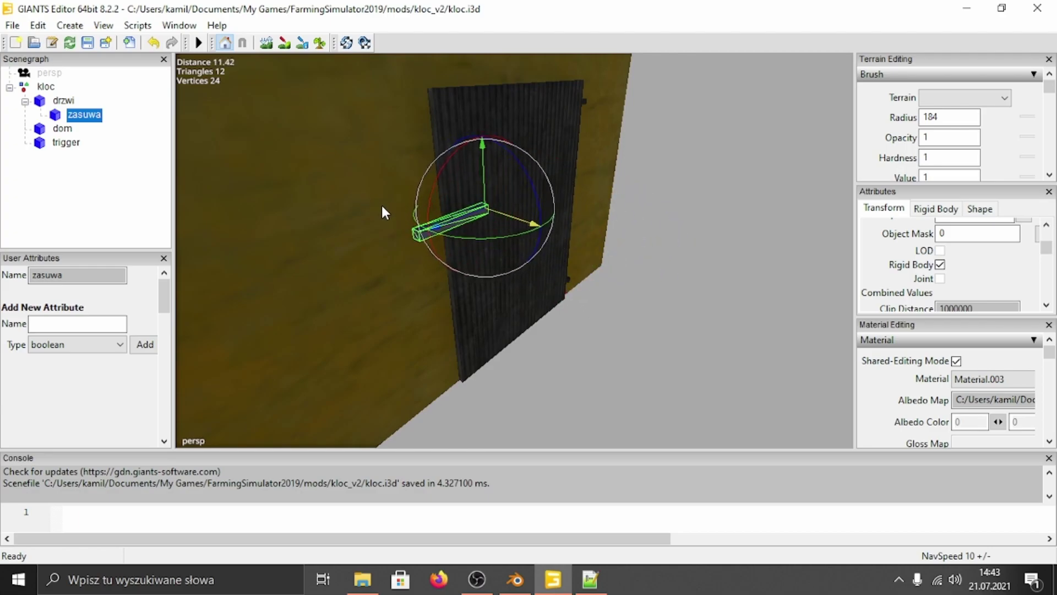
drag(454, 220, 526, 238)
key(a)
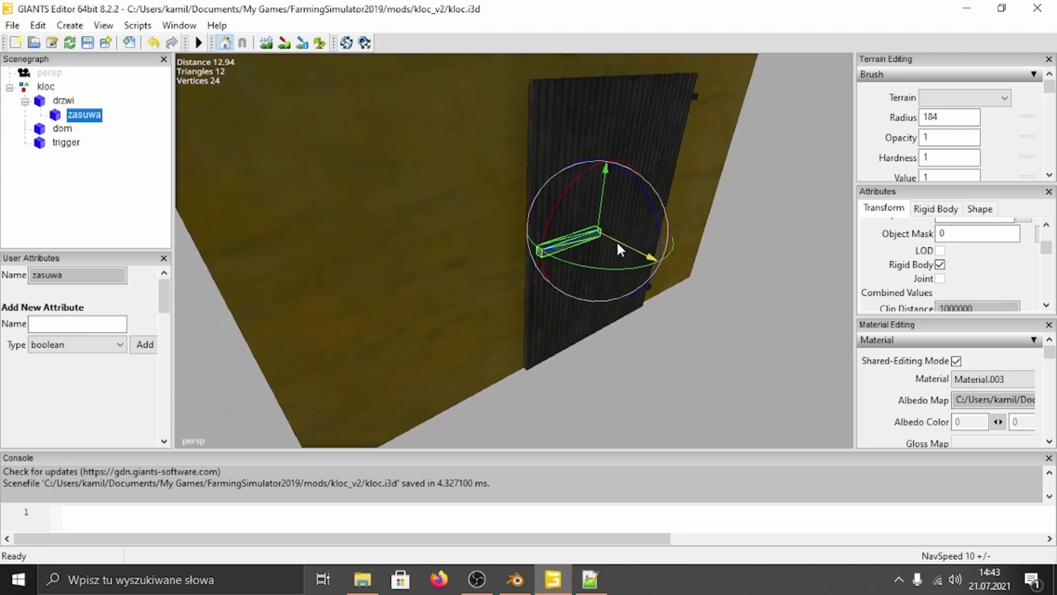
drag(581, 236, 475, 278)
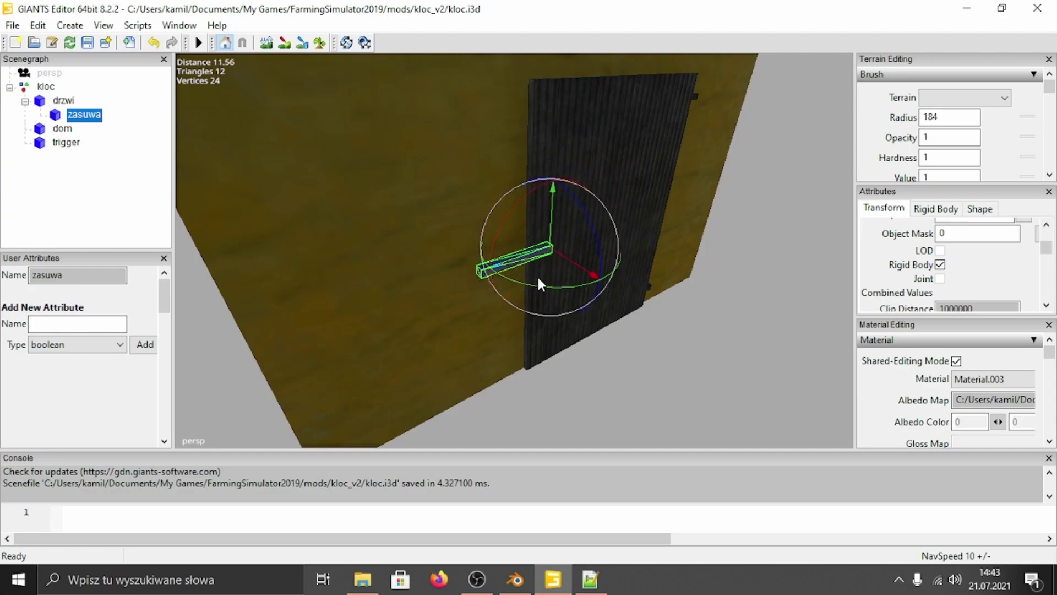
Try rotating drzwi together with the attached bolt, and check its child object in the scene hierarchy
click(630, 194)
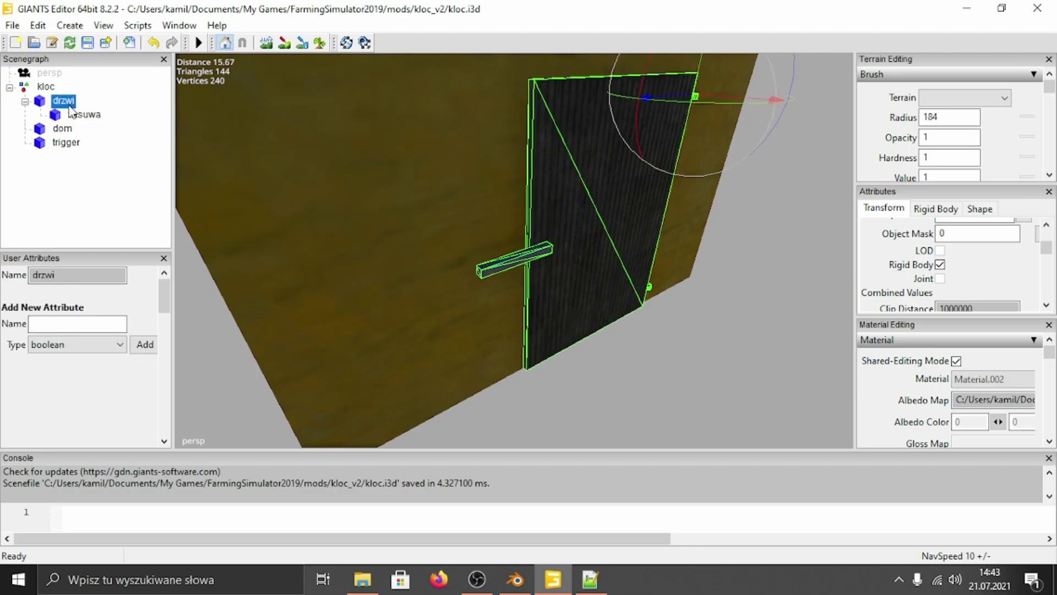
drag(665, 100, 679, 213)
click(25, 102)
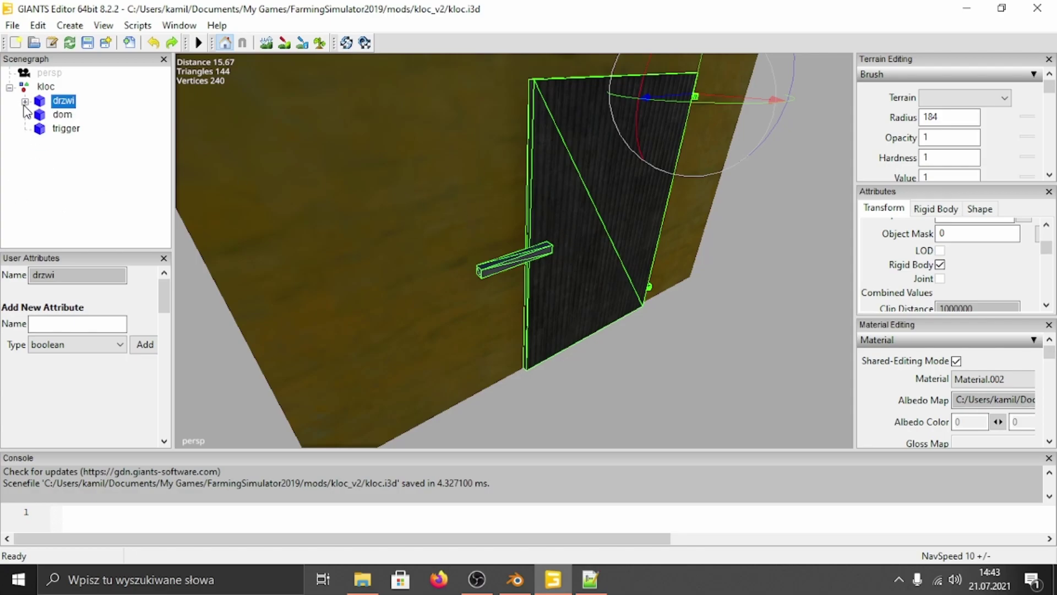
click(24, 102)
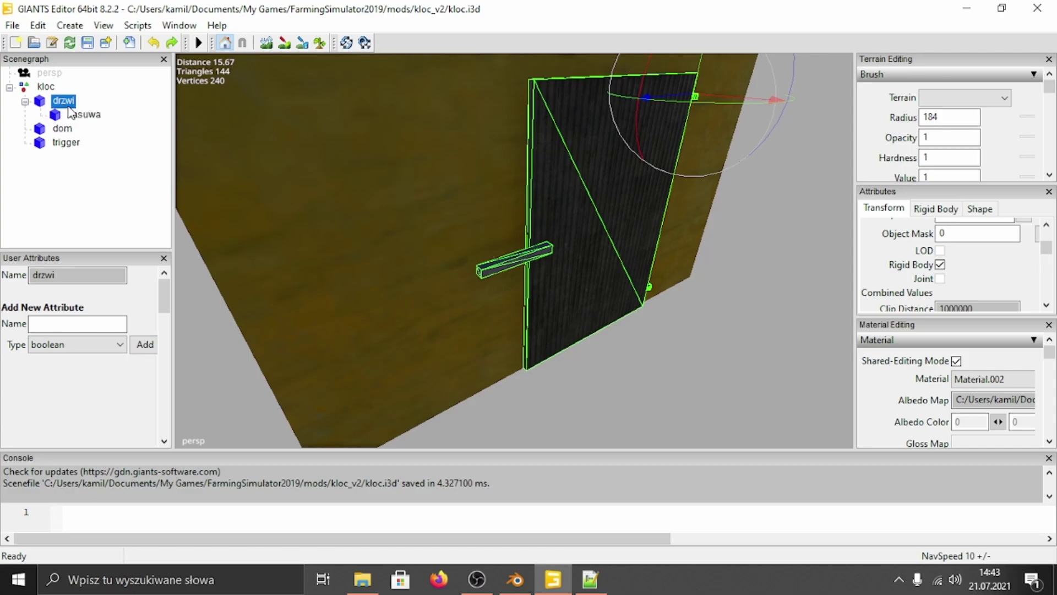
Look up the Index Path in zasuwa's transform attributes and select its 0|0 part
click(78, 120)
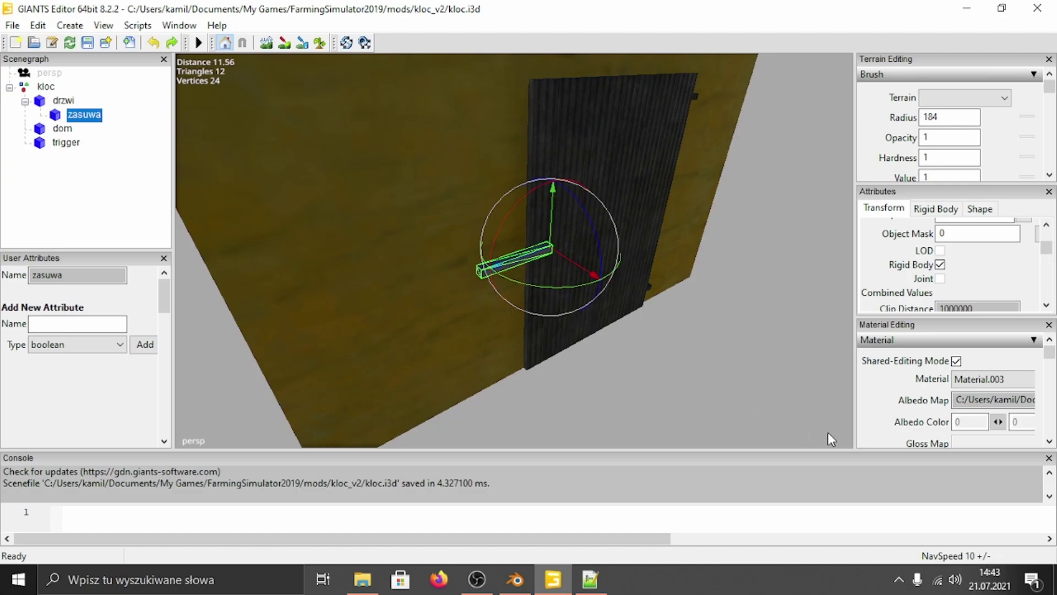
scroll(920, 278, up, 3)
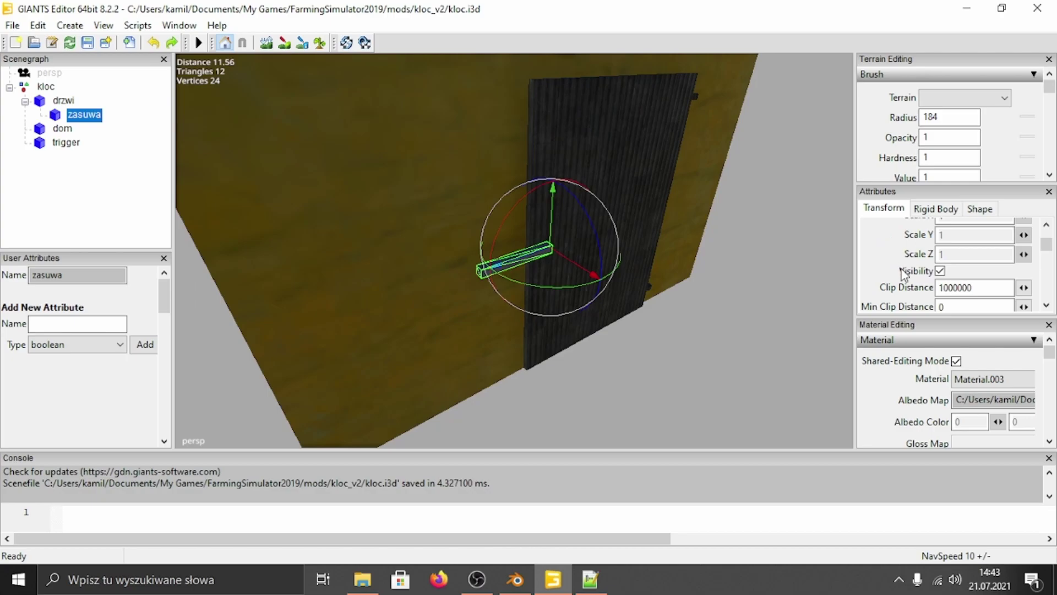
scroll(903, 273, up, 4)
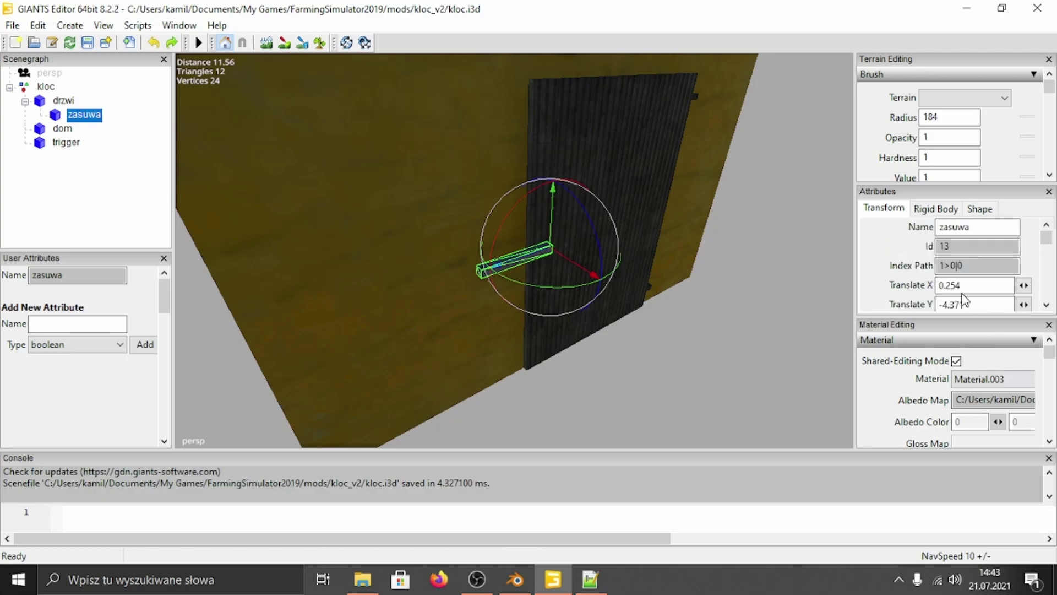
click(952, 266)
double_click(940, 265)
drag(963, 266, 948, 265)
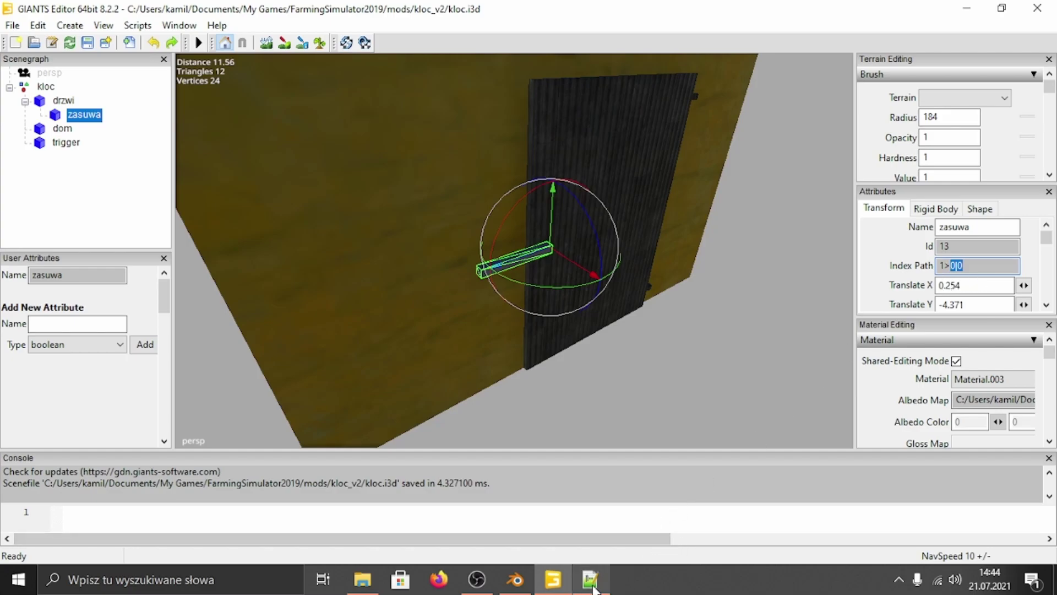
Switch to kloc.xml in Notepad++, enter 0|0 as the first animation part's node, and review its time 0 keyframe
click(576, 555)
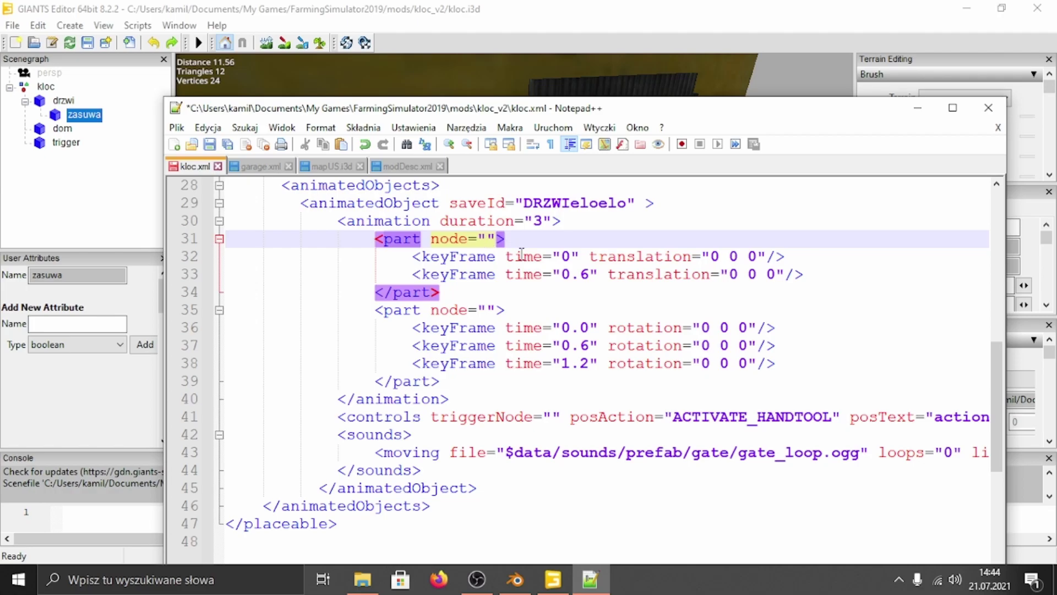
text(0|0)
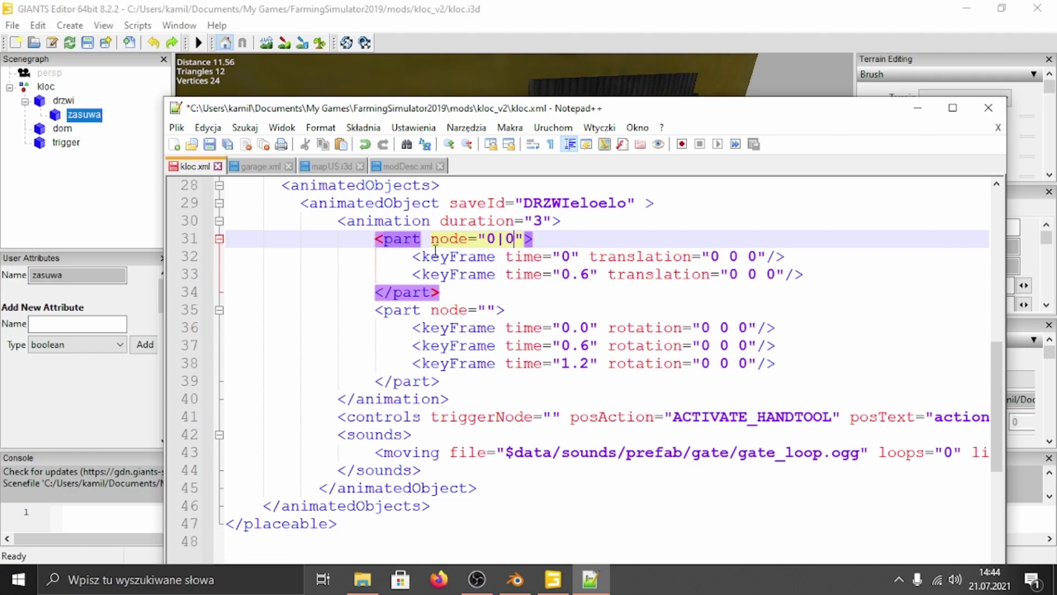
drag(498, 256, 765, 256)
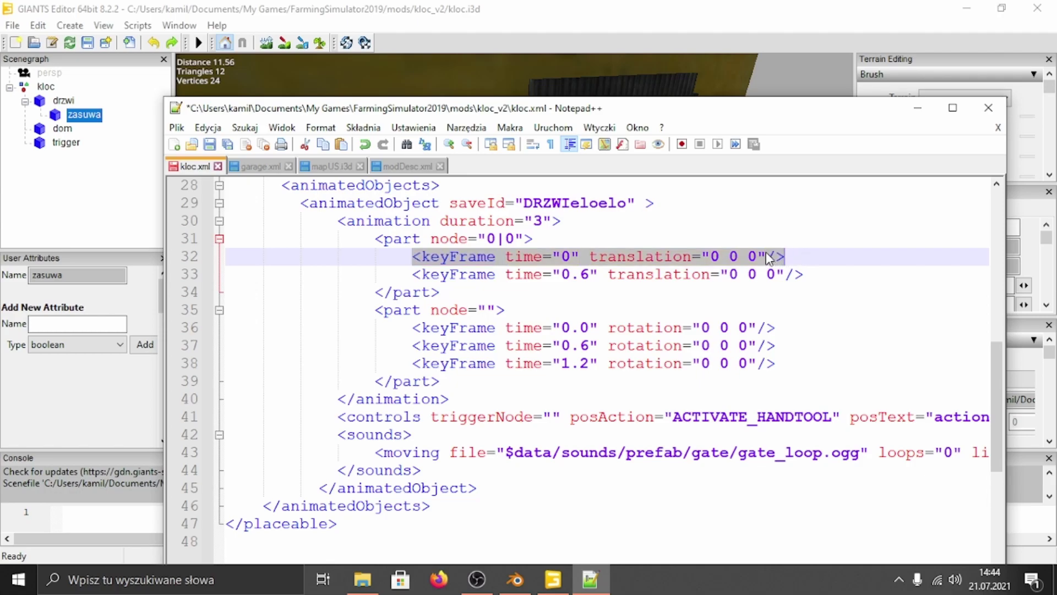
click(494, 257)
drag(505, 256, 570, 257)
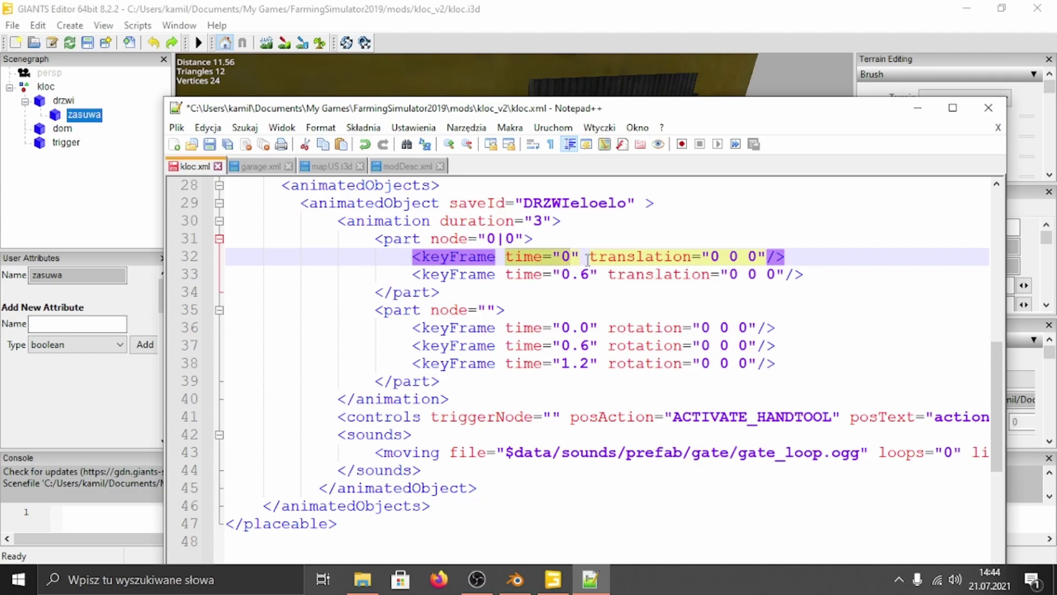
click(570, 255)
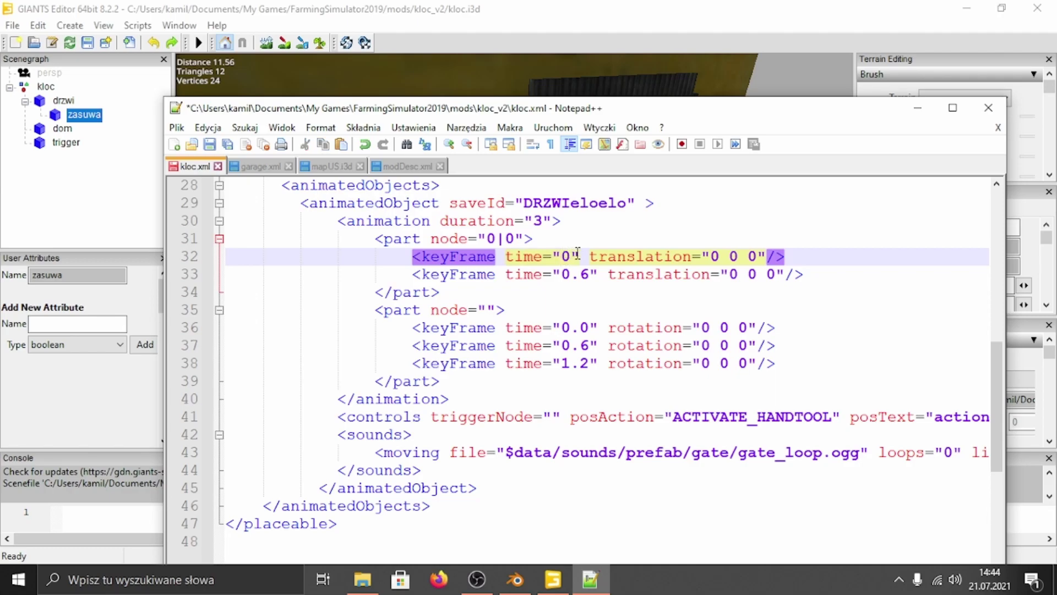
key(Left)
Check zasuwa's Translate X in GIANTS Editor and compare the translation and rotation attributes of the keyframes in kloc.xml
click(917, 109)
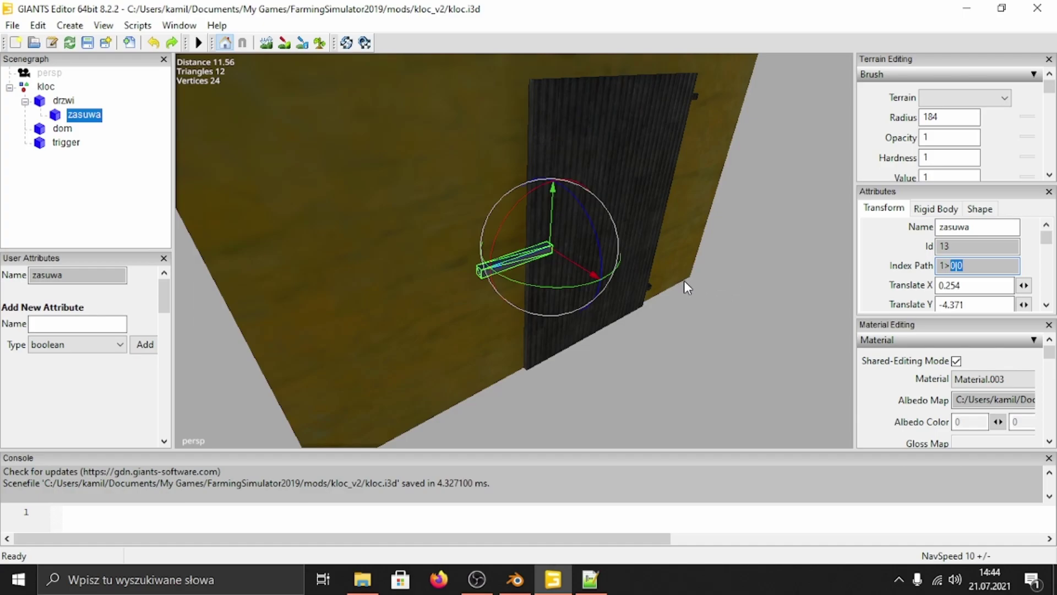
scroll(895, 280, down, 1)
double_click(976, 240)
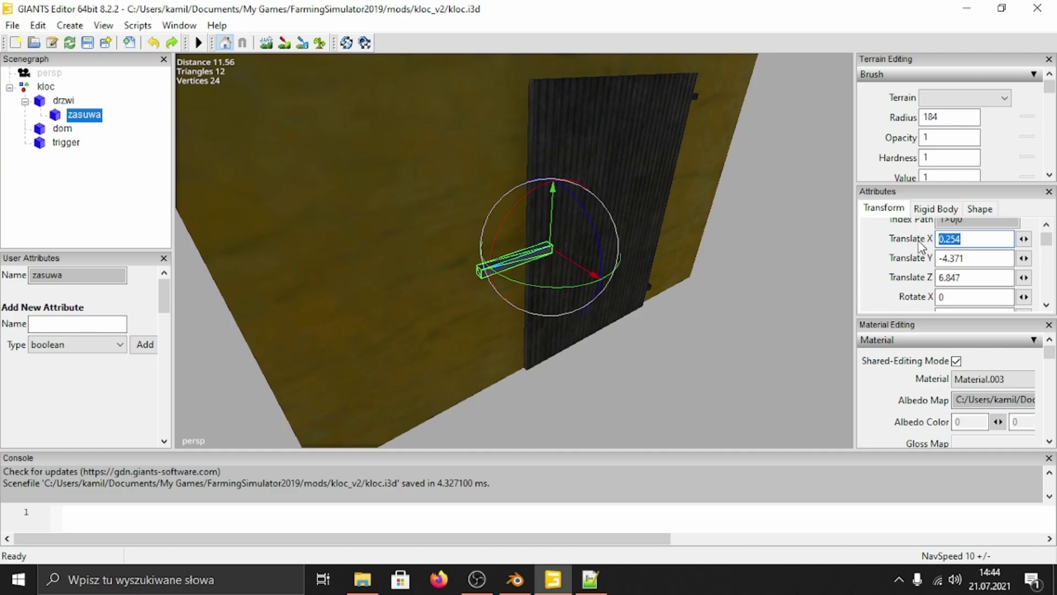
click(602, 590)
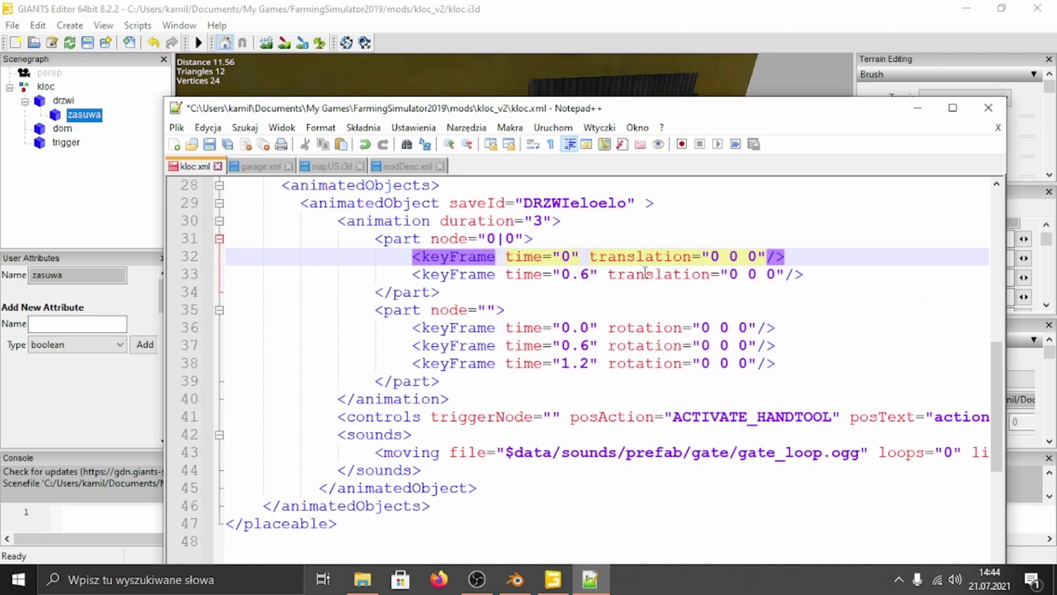
drag(588, 255, 697, 255)
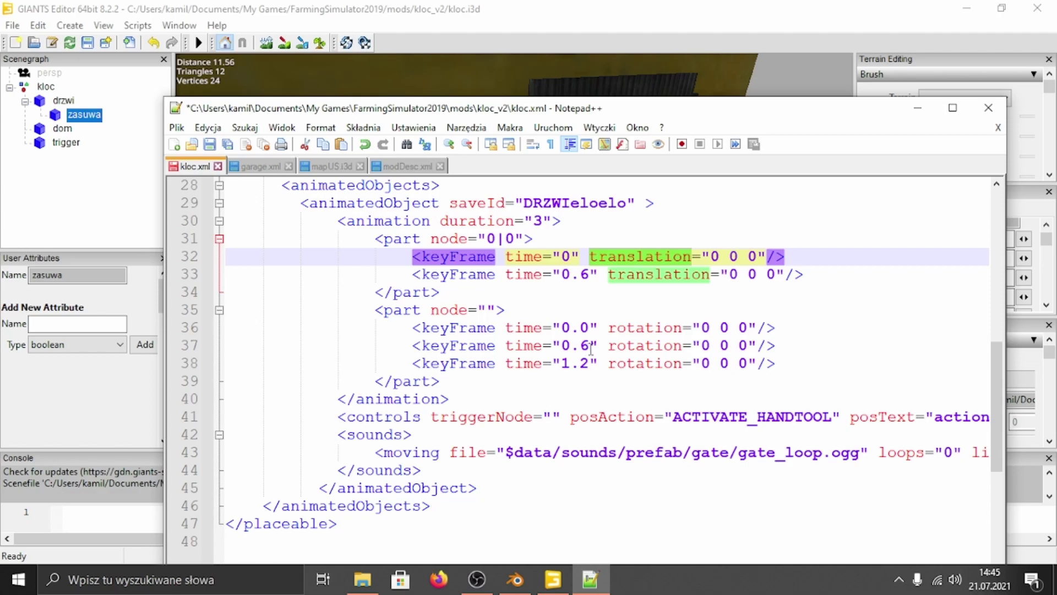
click(608, 258)
drag(589, 257, 690, 251)
drag(608, 329, 682, 330)
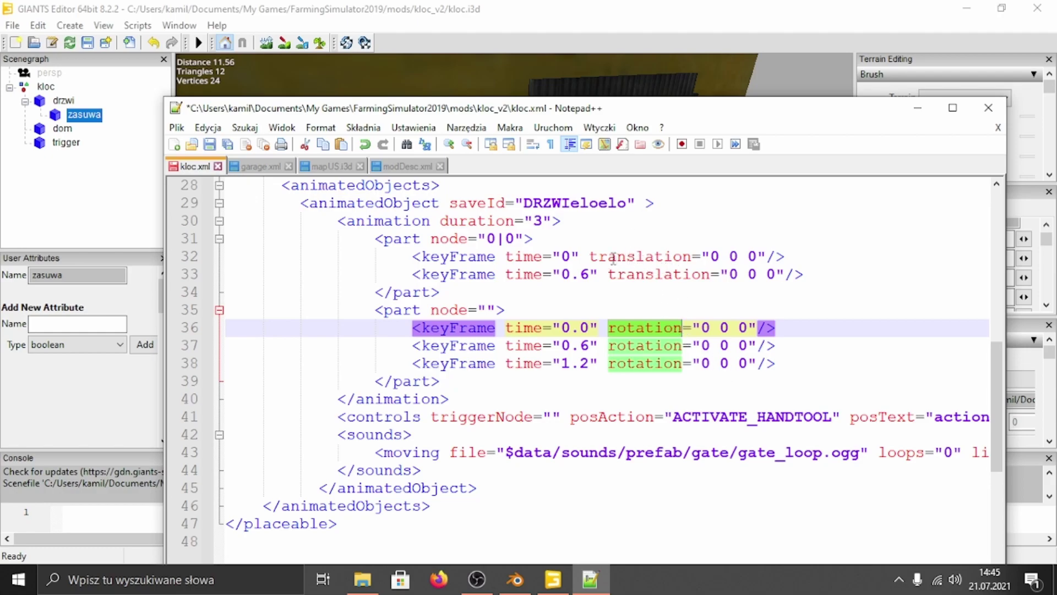
drag(590, 256, 692, 256)
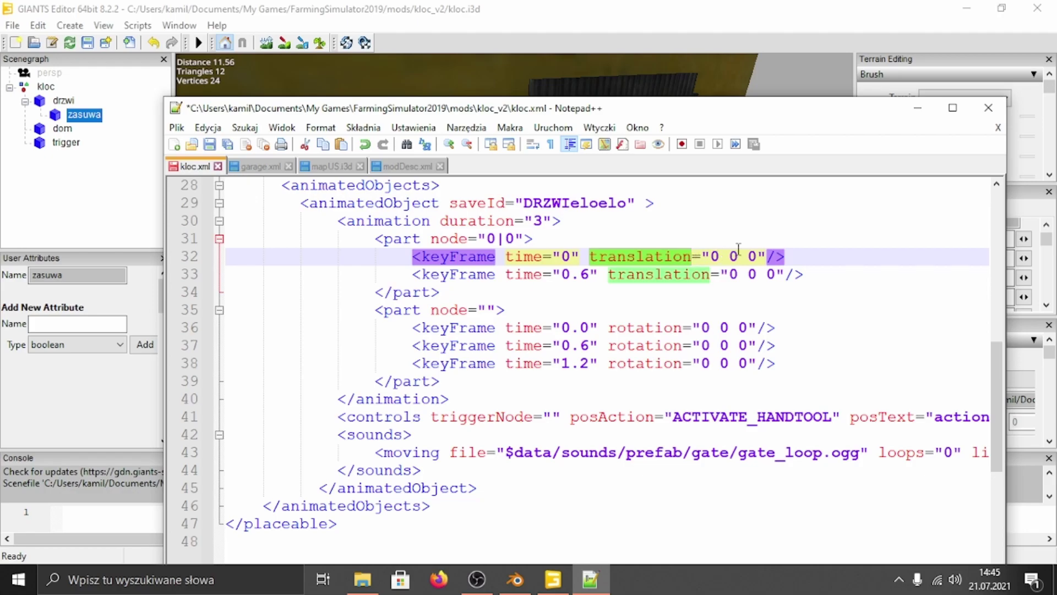
Set the X translation of part 0|0's time 0 keyframe to 0.254, matching zasuwa's Translate X in GIANTS Editor
click(917, 108)
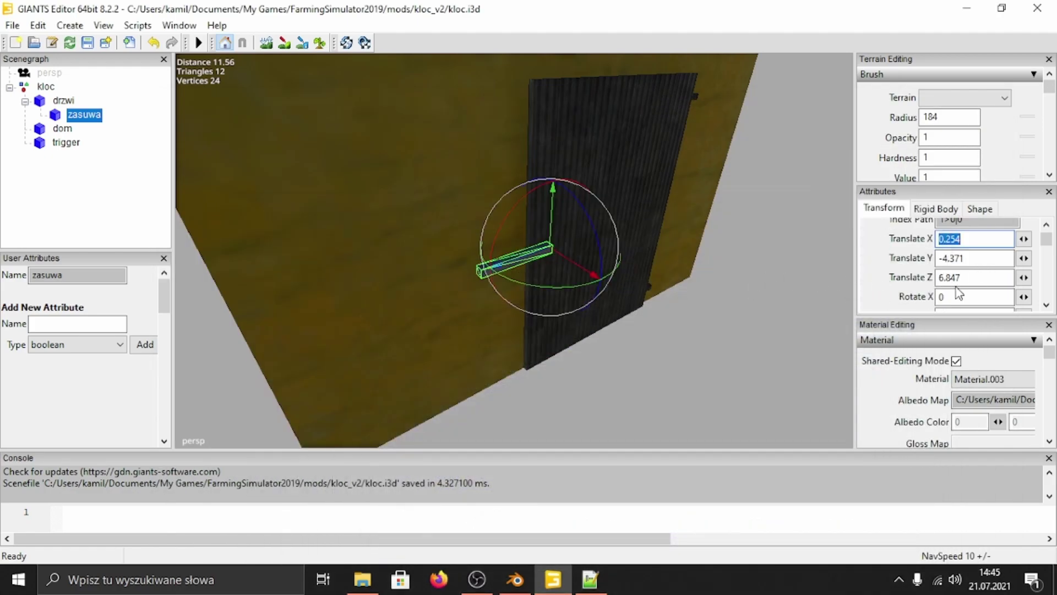
click(590, 579)
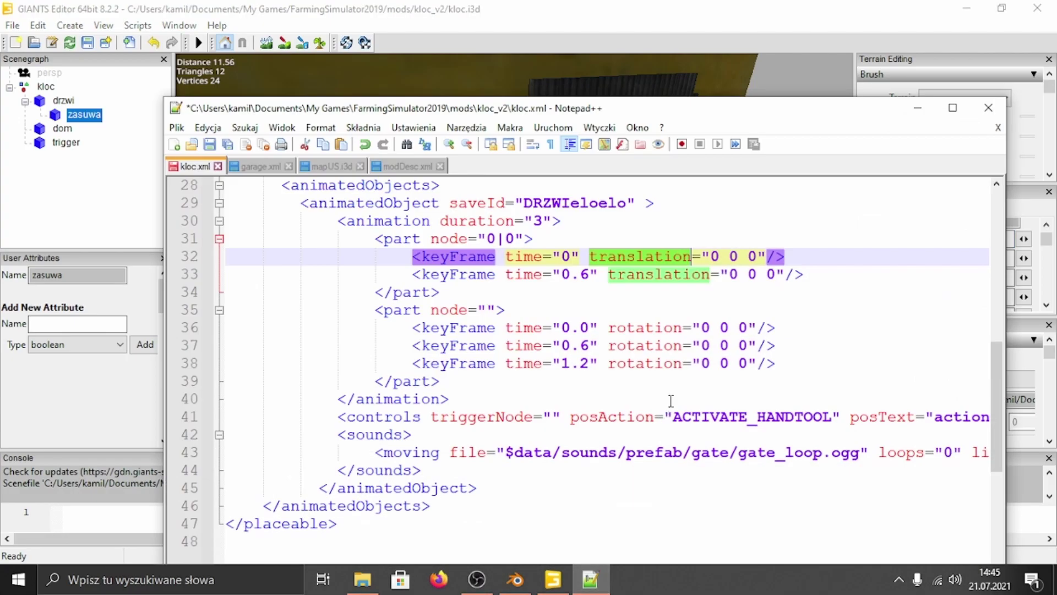
click(719, 257)
text(.254)
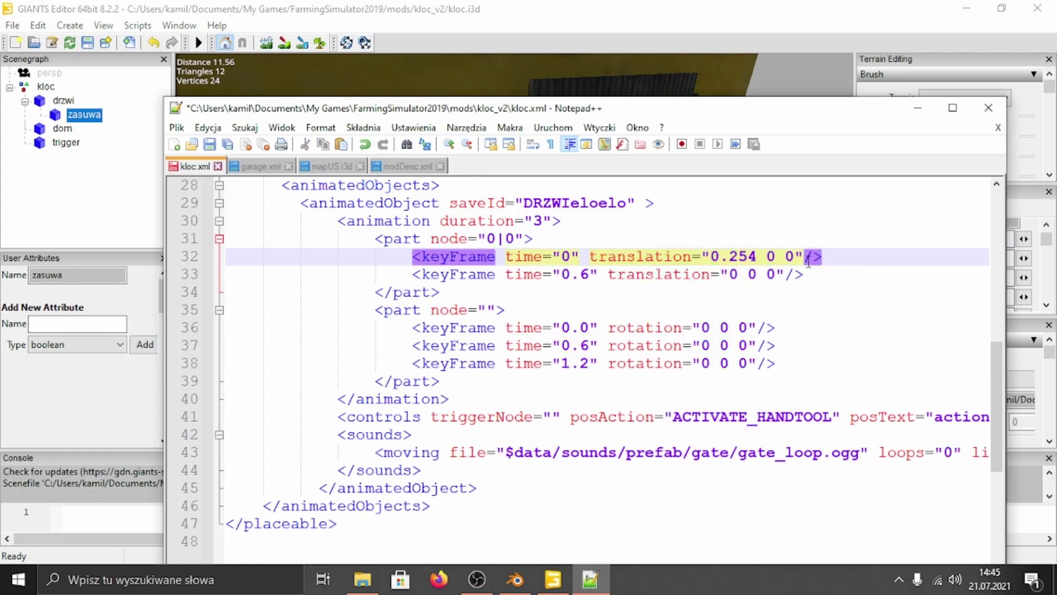
Copy zasuwa's Translate Y from GIANTS Editor into the time 0 keyframe in kloc.xml as its Y translation, -4.371
click(917, 108)
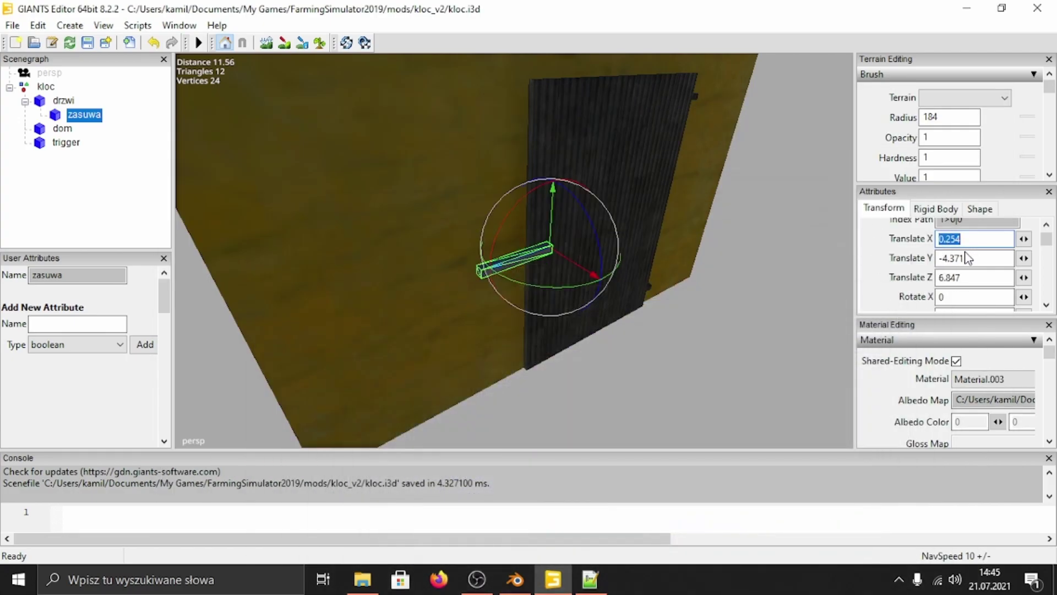
key(Tab)
key(ctrl+c)
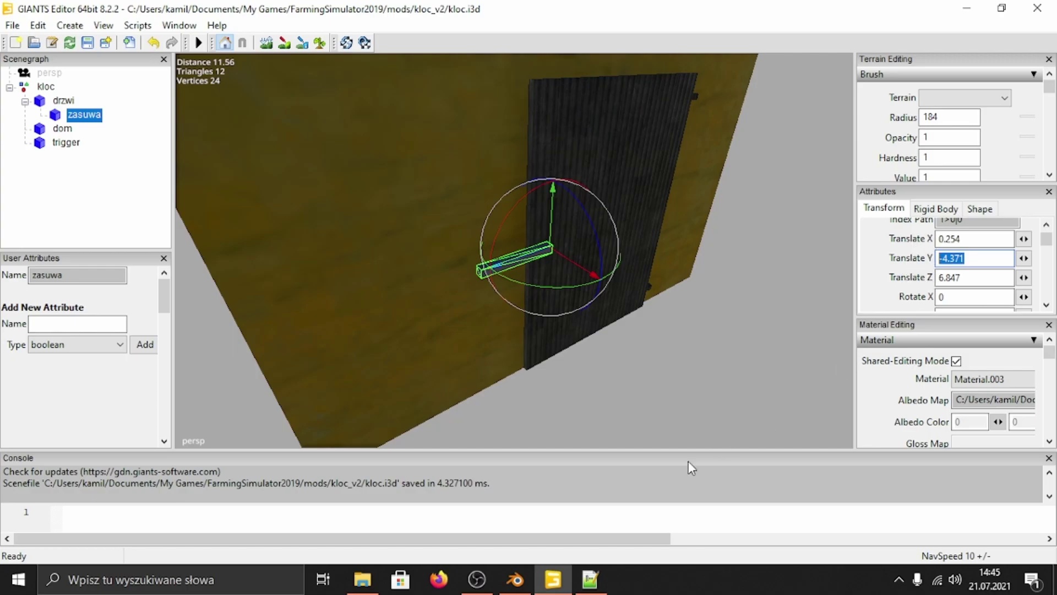
click(590, 579)
double_click(772, 272)
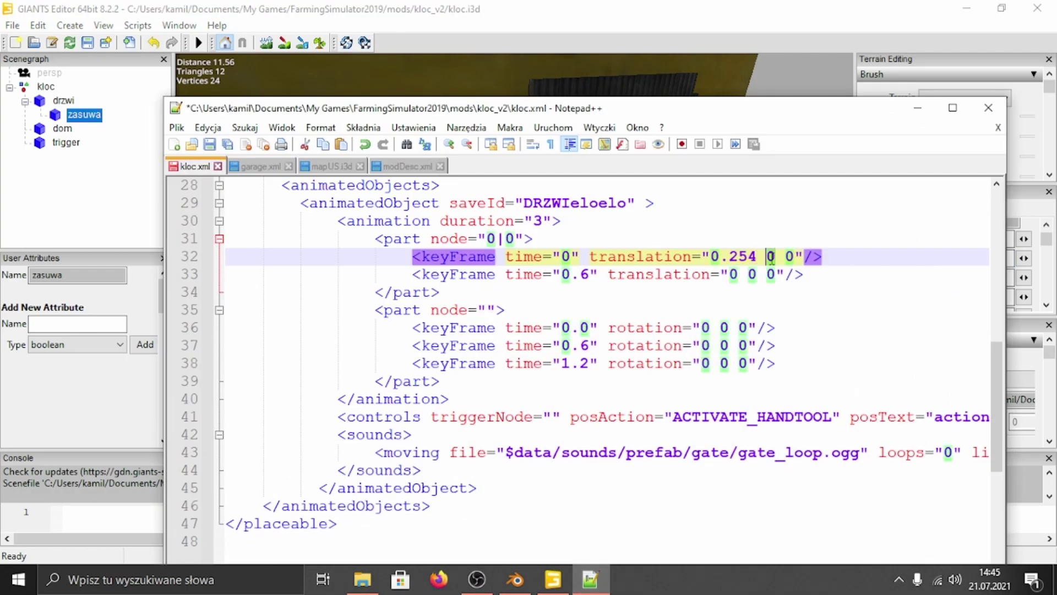
key(ctrl+v)
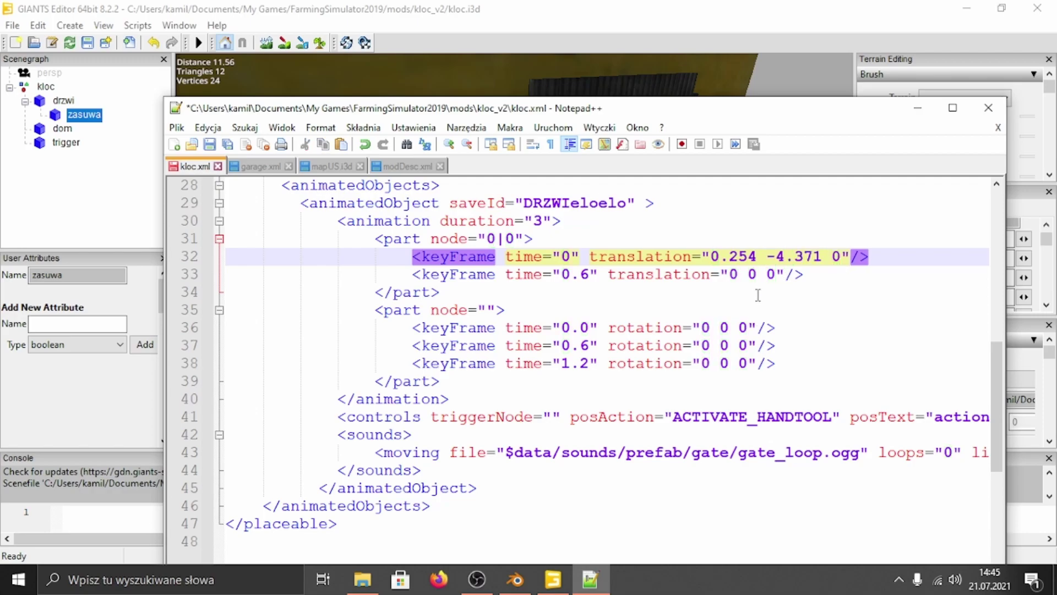
Copy zasuwa's Translate Z from GIANTS Editor into the time 0 keyframe in kloc.xml as its Z translation, 6.847
click(917, 107)
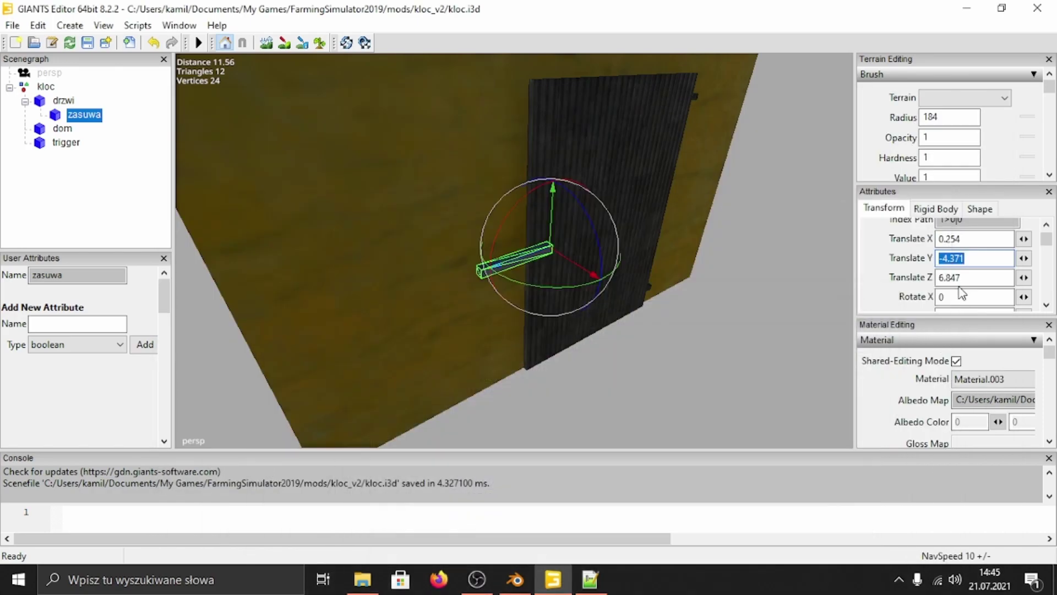
click(973, 276)
key(ctrl+c)
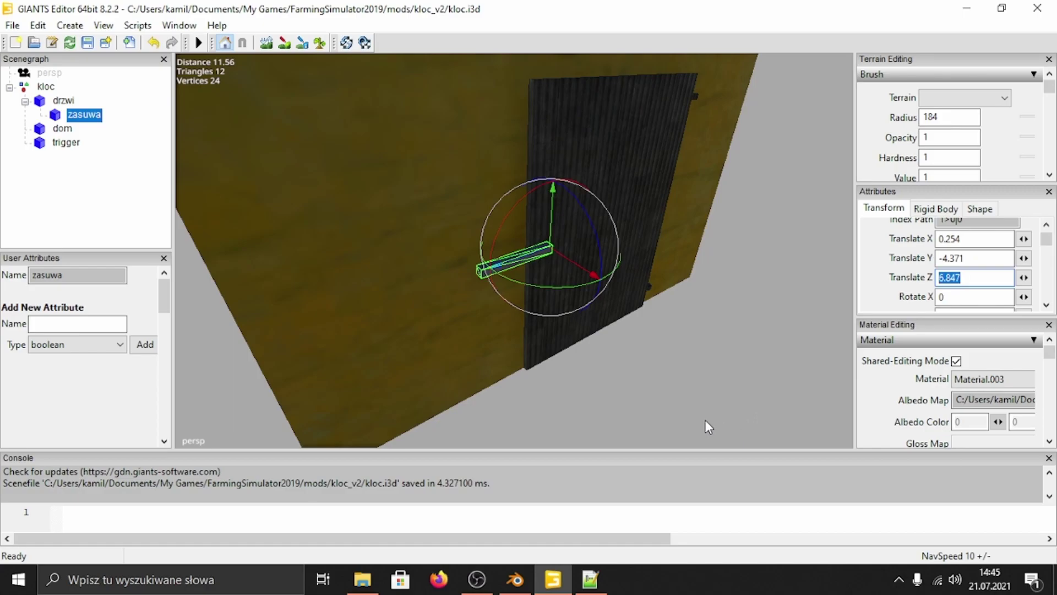
click(590, 579)
double_click(838, 257)
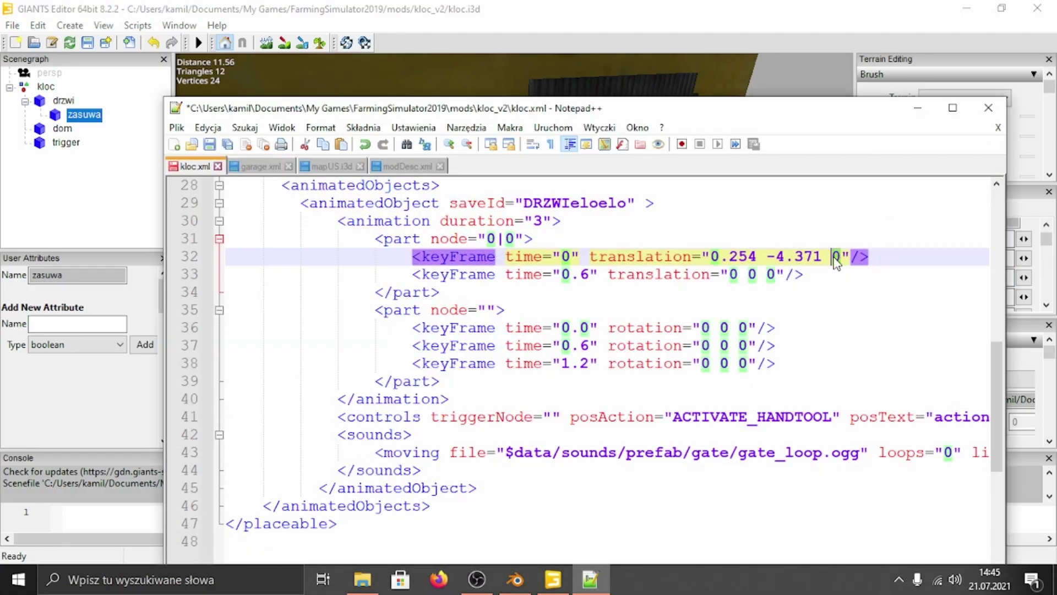
key(ctrl+v)
Slide zasuwa back onto the door to Translate Z about 4.663, and copy its Translate X, 0.254, into the 0.6 translation keyframe in kloc.xml
click(911, 114)
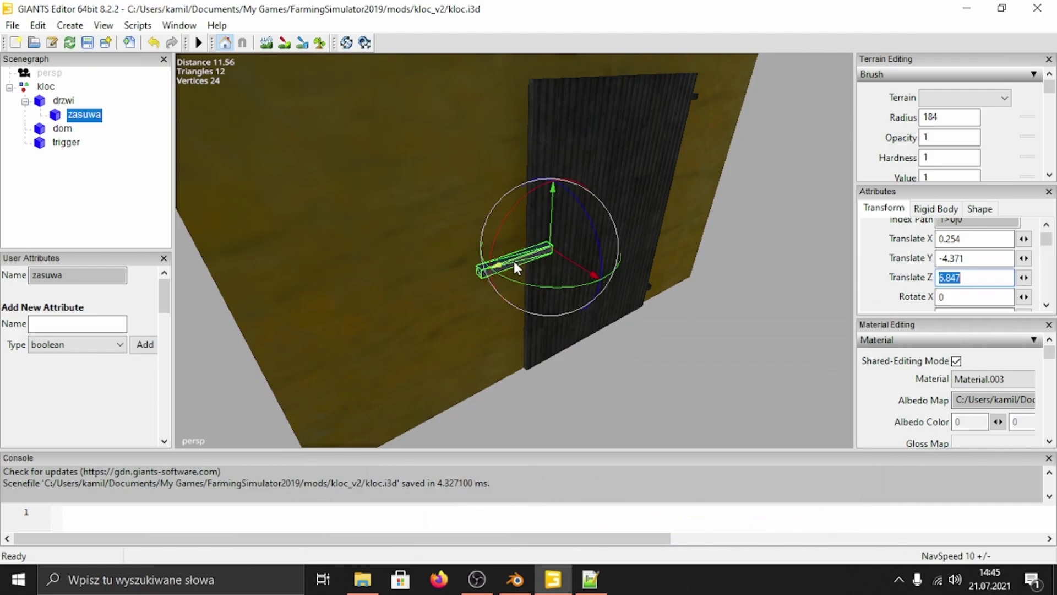
drag(512, 261, 634, 256)
double_click(968, 239)
key(ctrl+c)
click(590, 579)
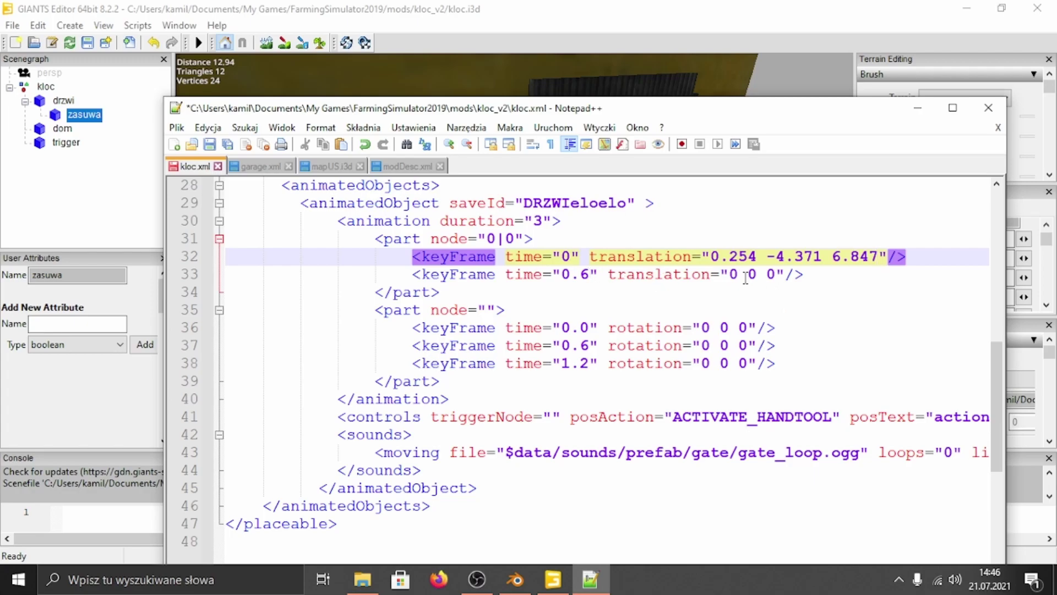
double_click(734, 274)
key(ctrl+v)
Copy the moved bolt's Translate Y from GIANTS Editor into the 0.6 translation keyframe in kloc.xml as -4.371
click(917, 108)
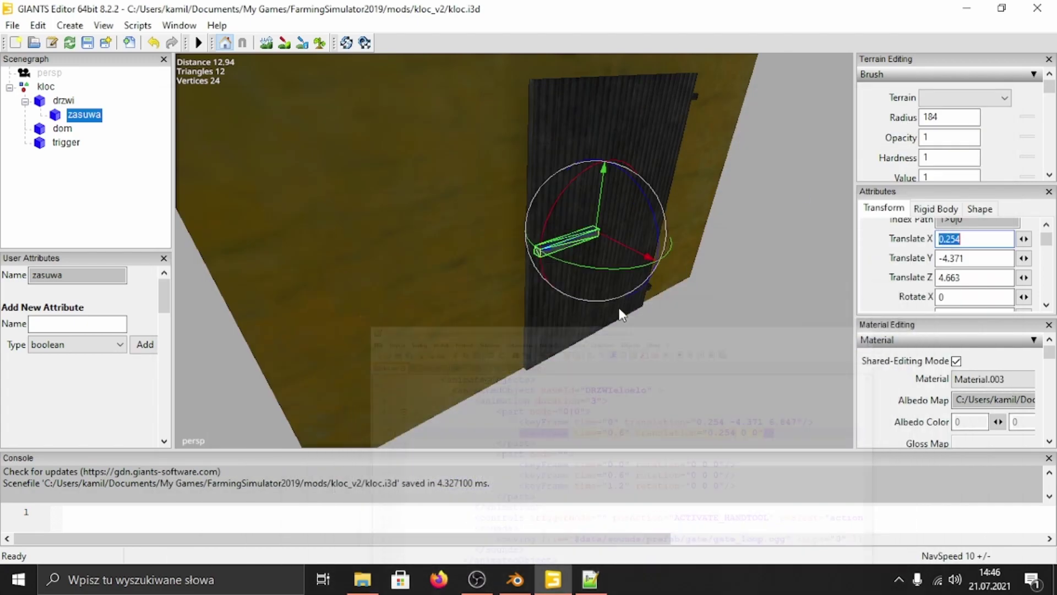
click(968, 257)
key(ctrl+c)
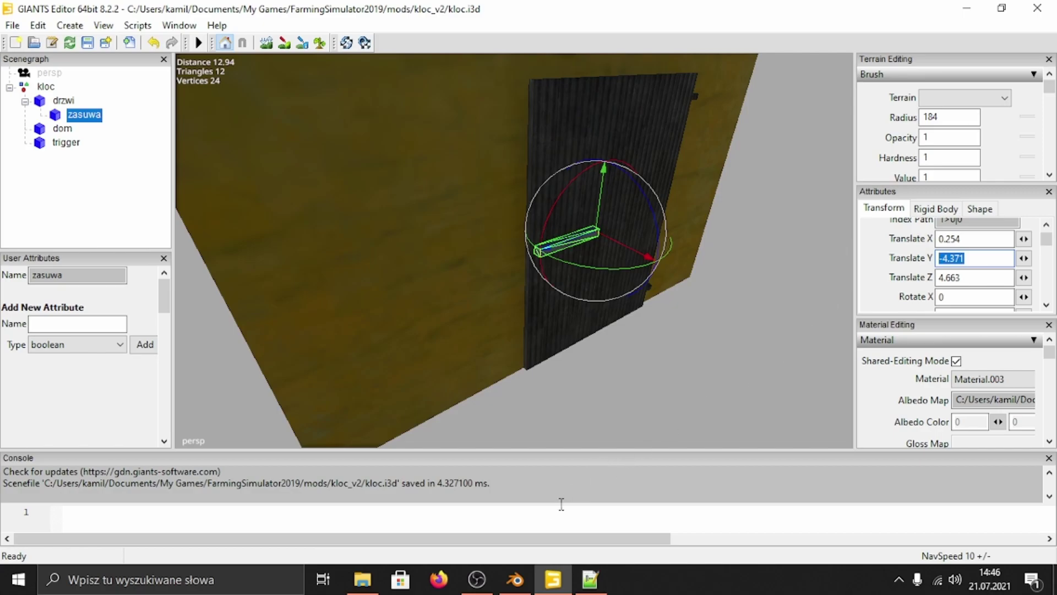
click(592, 579)
double_click(791, 274)
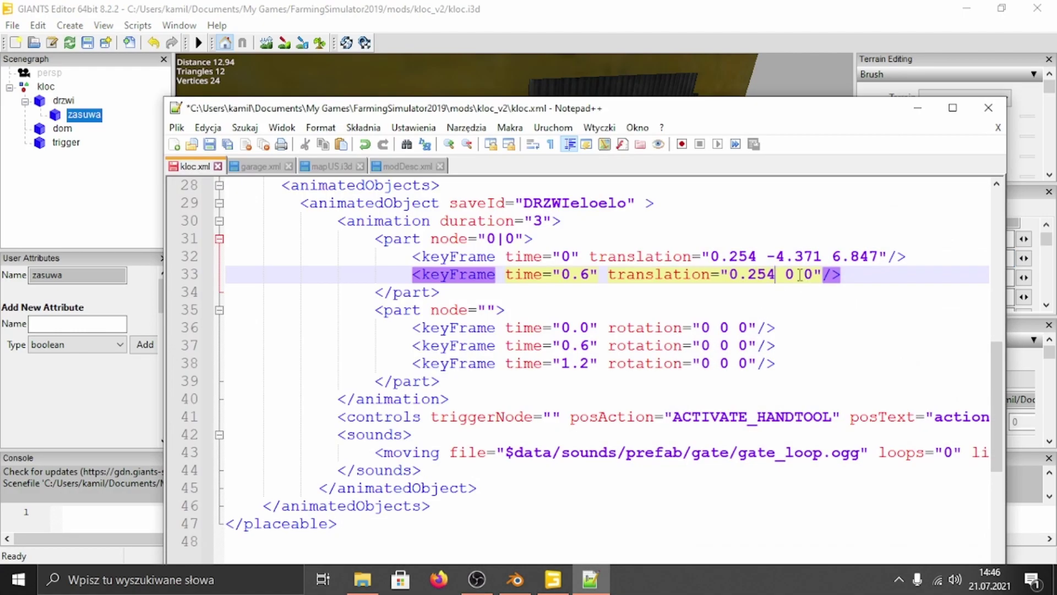
key(ctrl+v)
Copy the moved bolt's Translate Z, 4.663, into the 0.6 translation keyframe in kloc.xml and review that keyframe's time
click(917, 107)
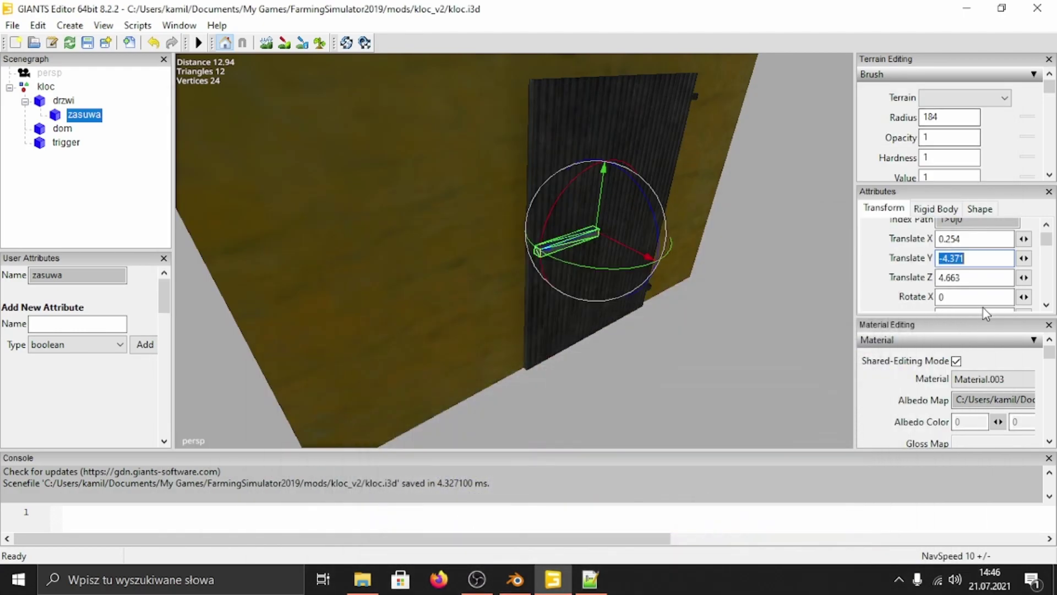
click(967, 278)
key(ctrl+c)
click(590, 579)
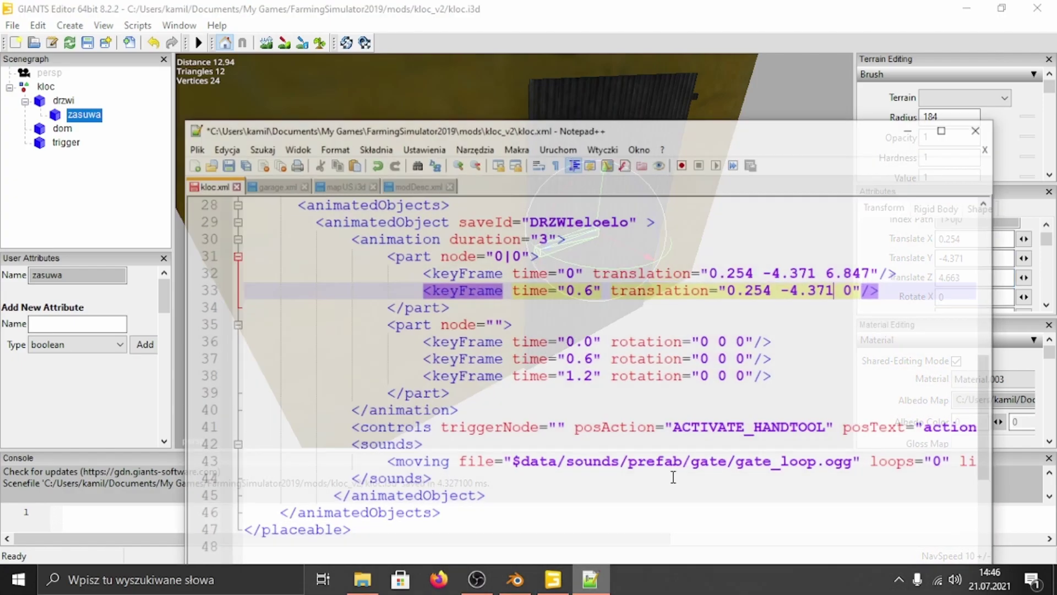
double_click(854, 274)
key(ctrl+v)
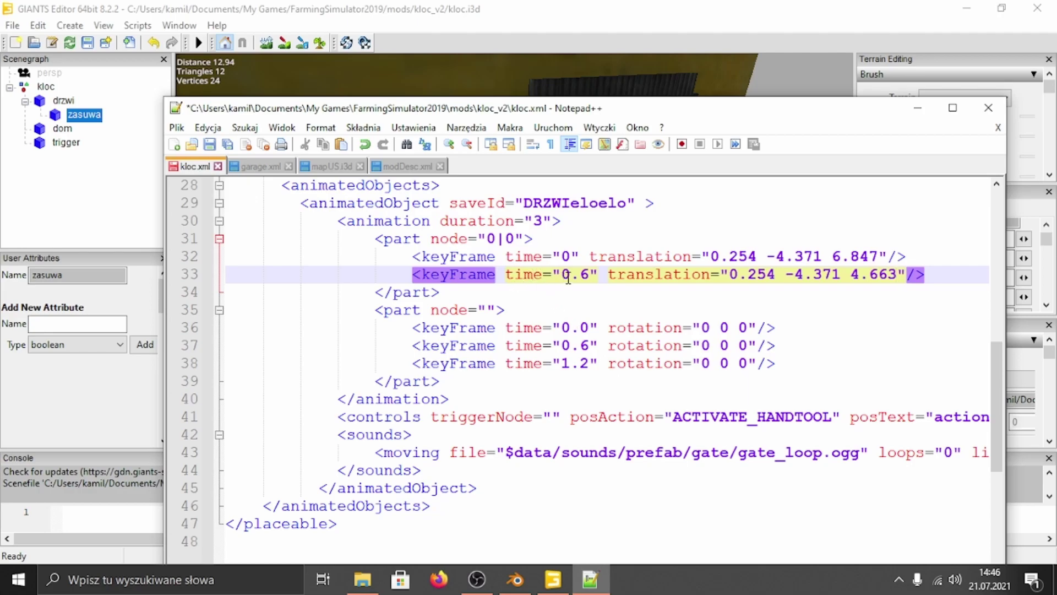
drag(560, 275, 579, 274)
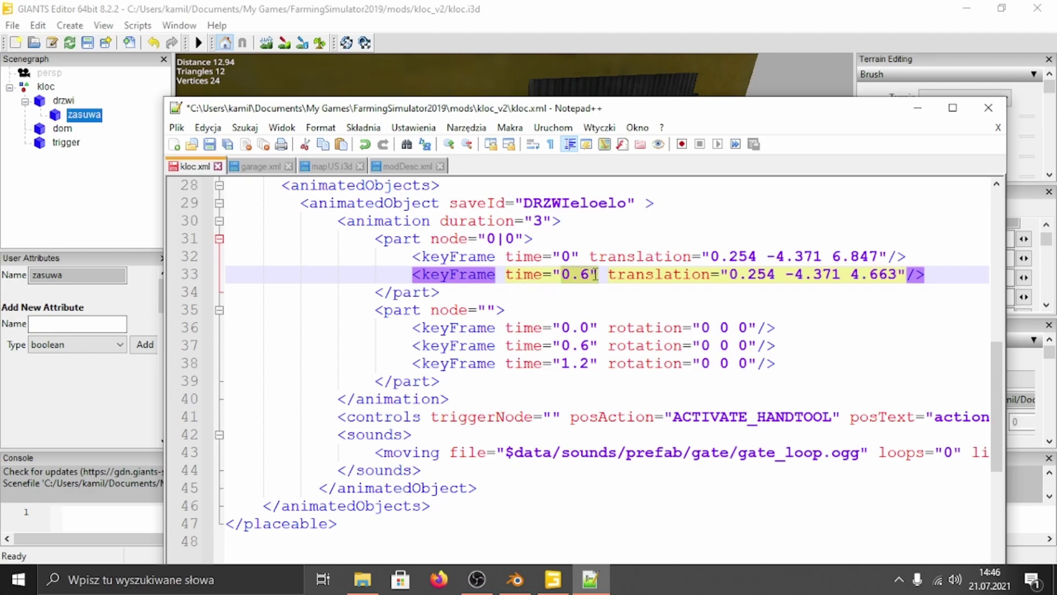
click(593, 274)
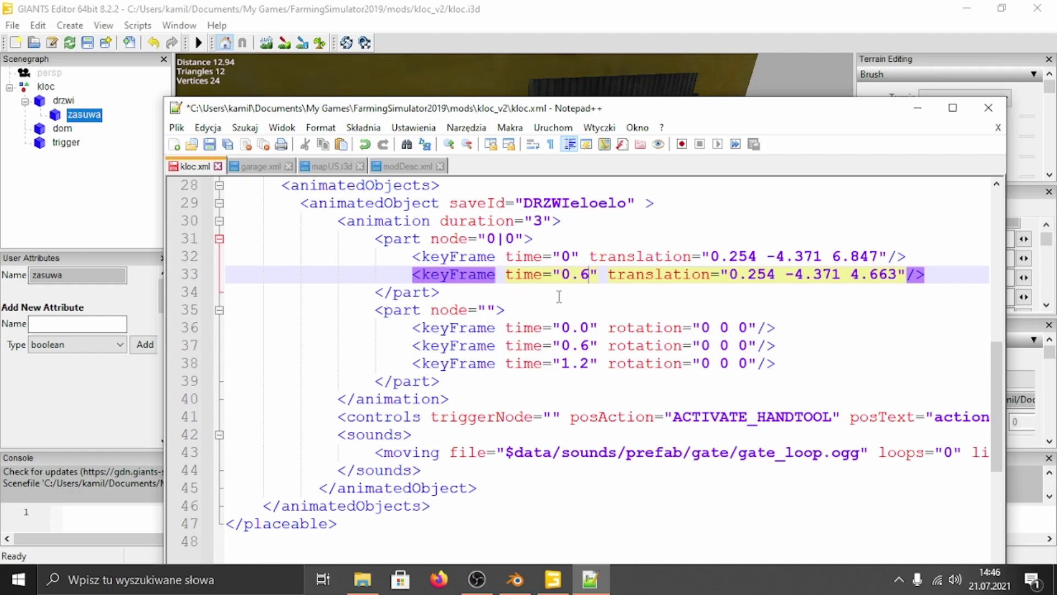
Review the empty node of the second animation part in kloc.xml and look up drzwi's Index Path in GIANTS Editor
drag(377, 309, 505, 309)
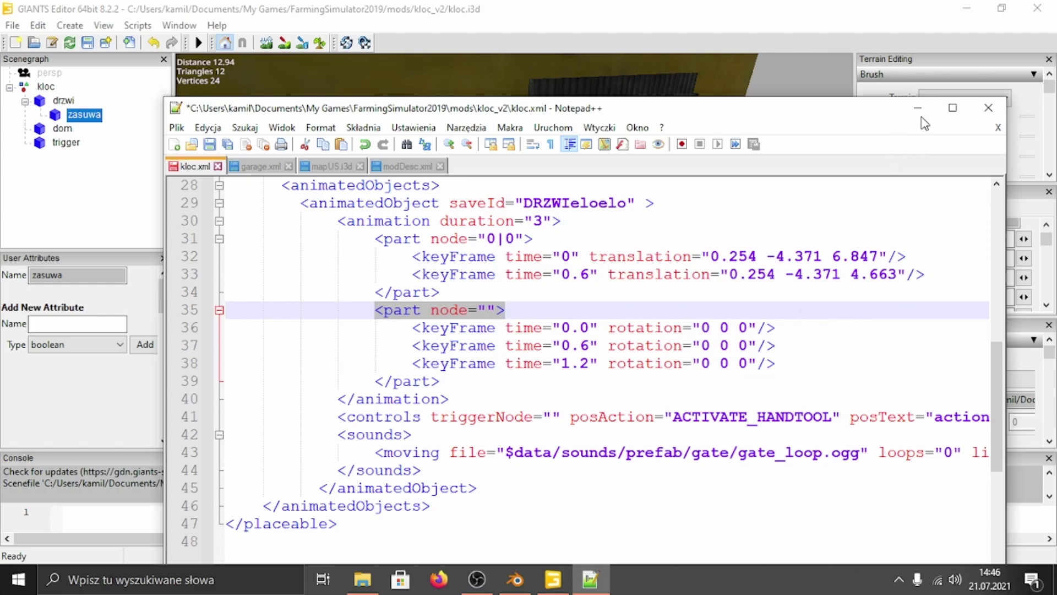
click(424, 311)
drag(380, 310, 512, 303)
click(111, 199)
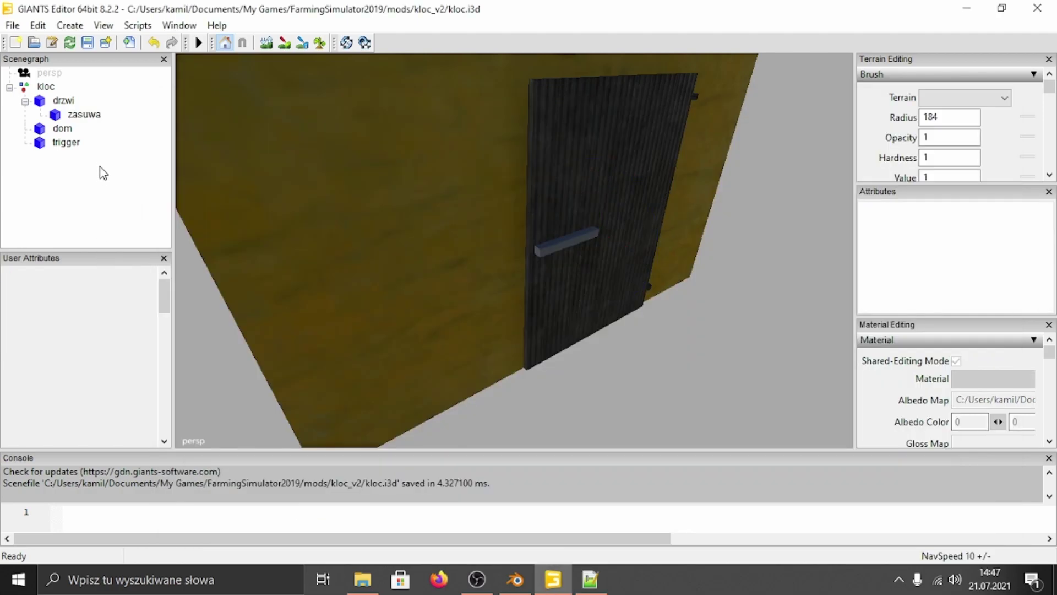
click(61, 101)
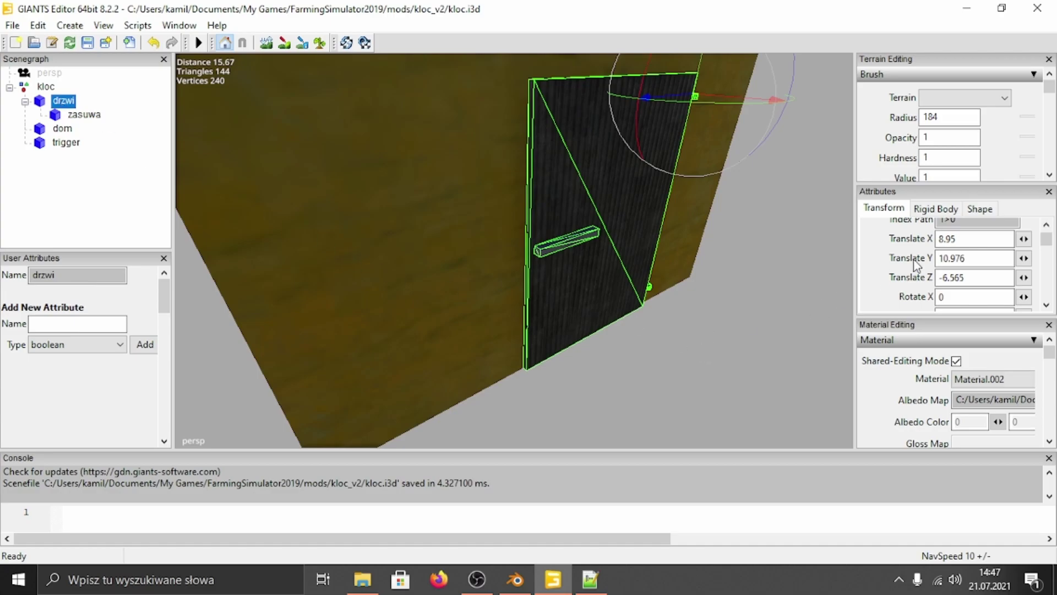
scroll(915, 268, up, 2)
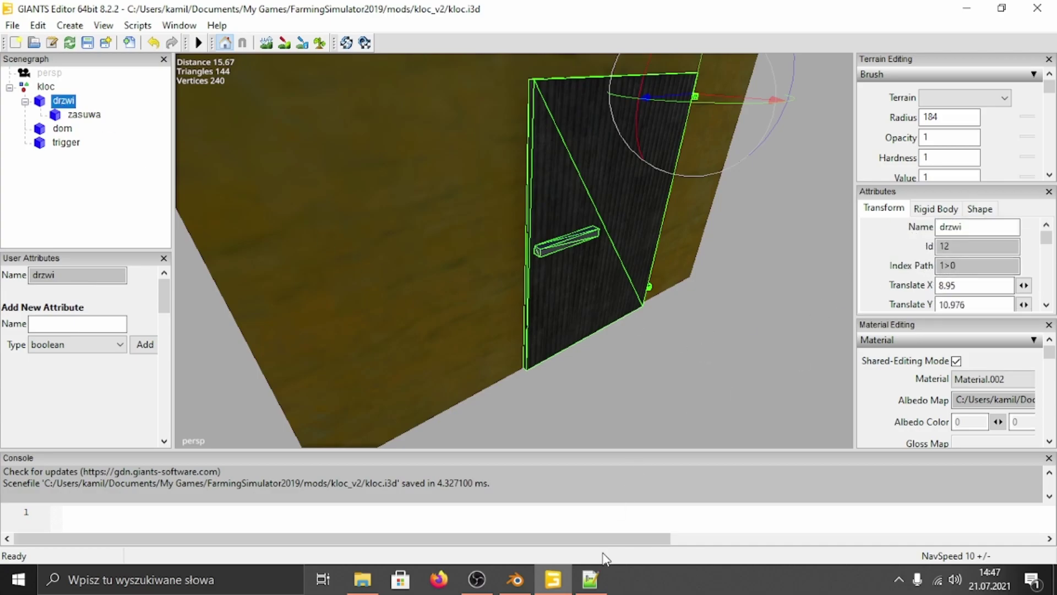
Set the node of the second animation part in kloc.xml to 0
click(589, 580)
right_click(589, 580)
click(466, 327)
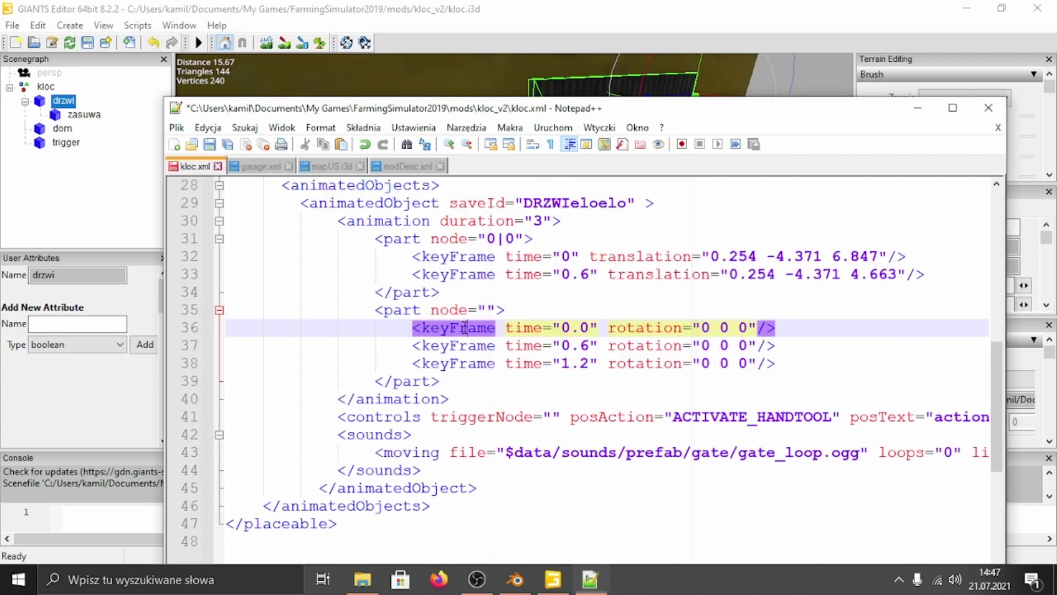
click(486, 310)
text(0)
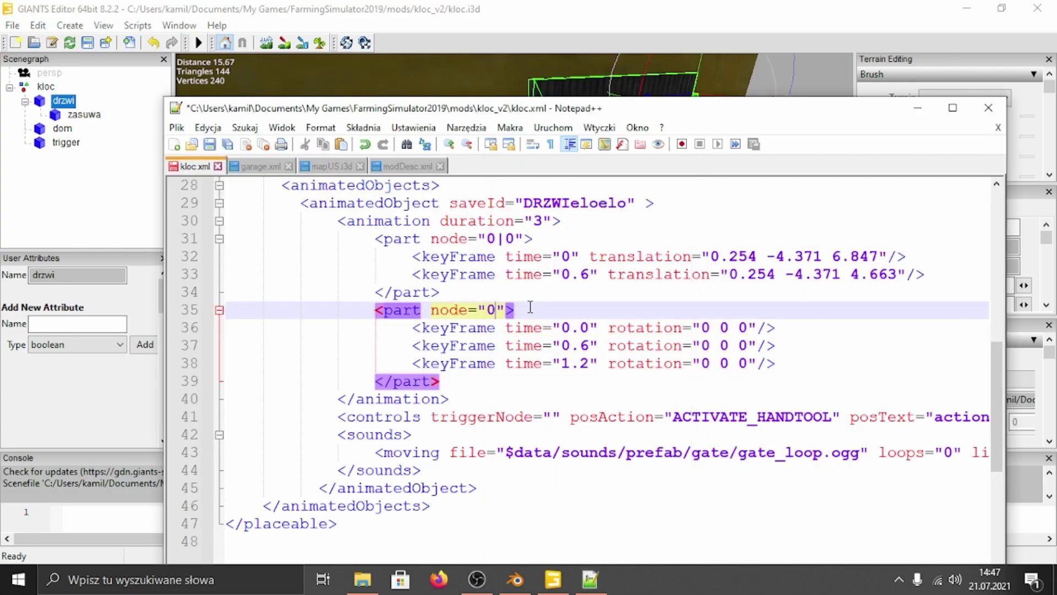
click(556, 317)
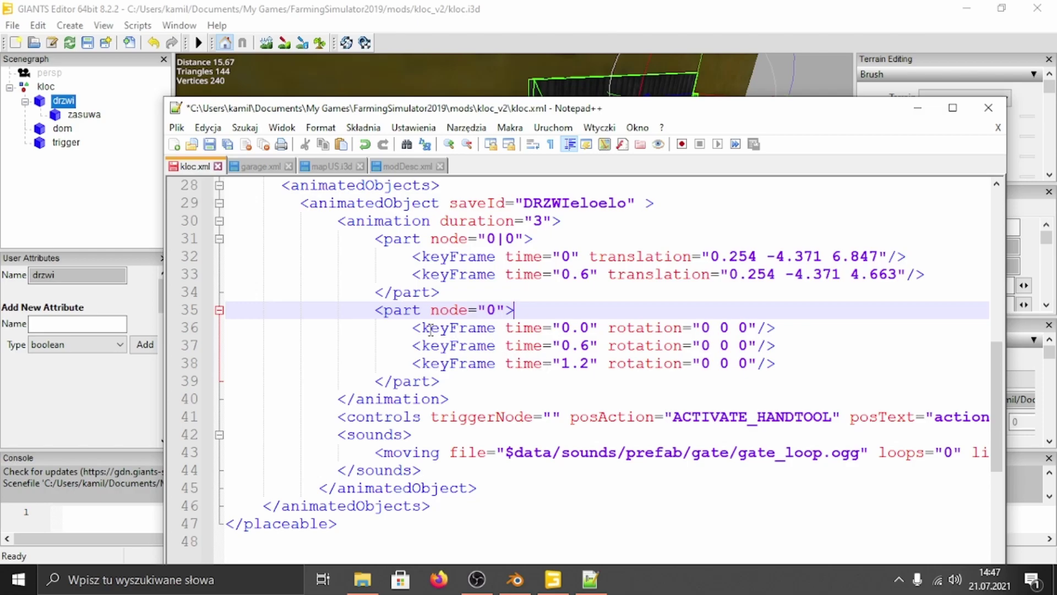
Set the first rotation keyframe's time in kloc.xml to 0 and compare its rotation with drzwi's Rotate values in GIANTS Editor
drag(412, 328, 776, 327)
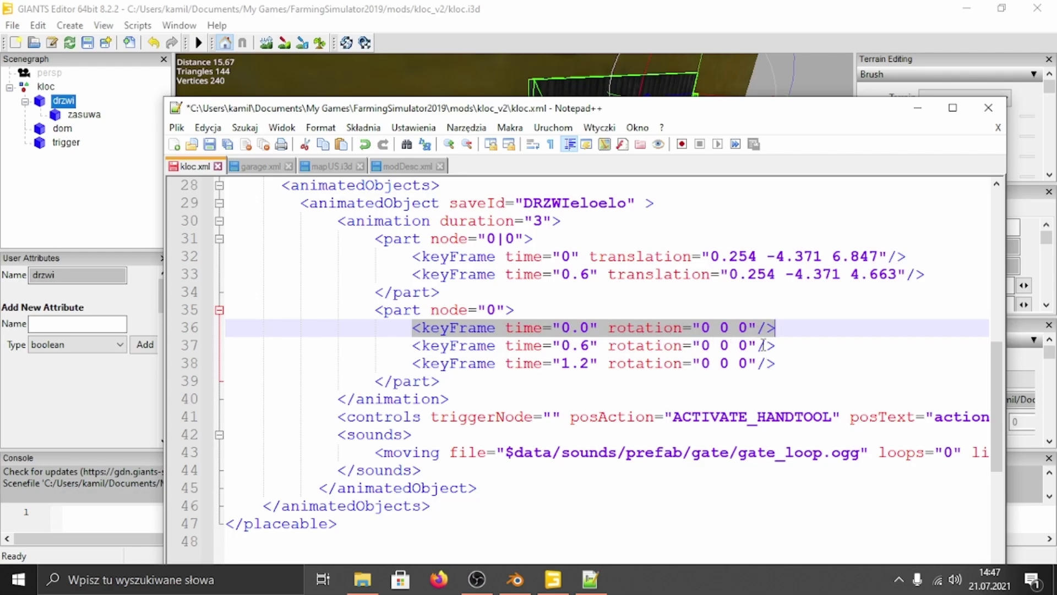
click(598, 330)
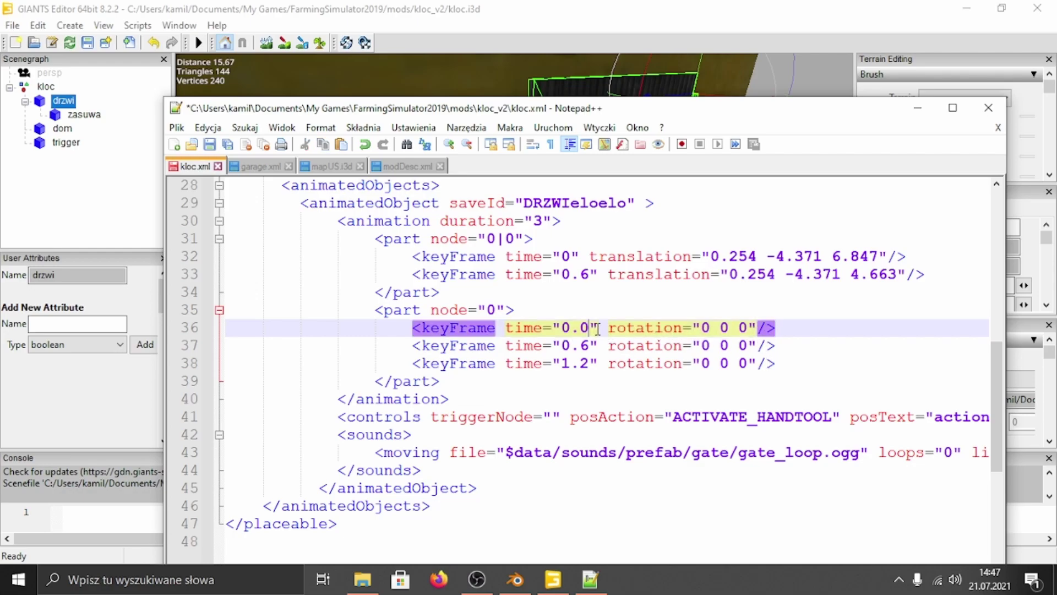
key(BackSpace)
key(BackSpace)
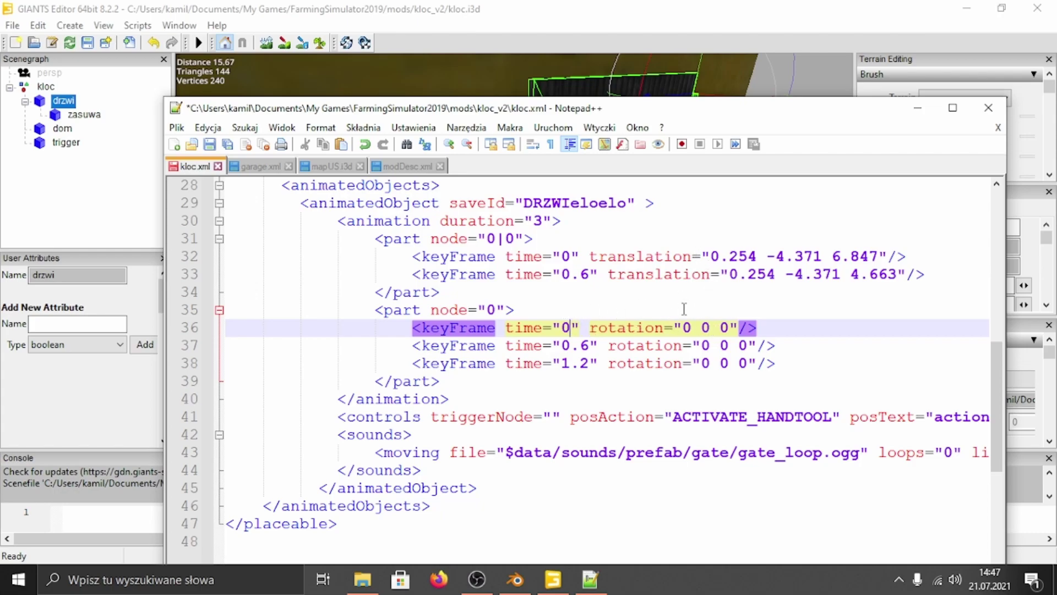
drag(683, 328, 735, 328)
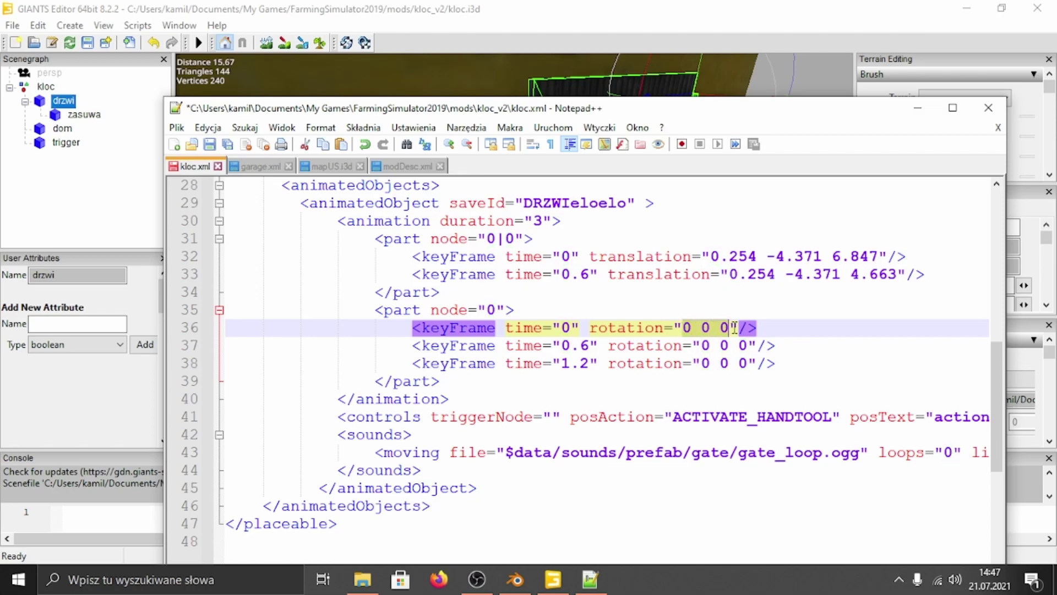
click(918, 108)
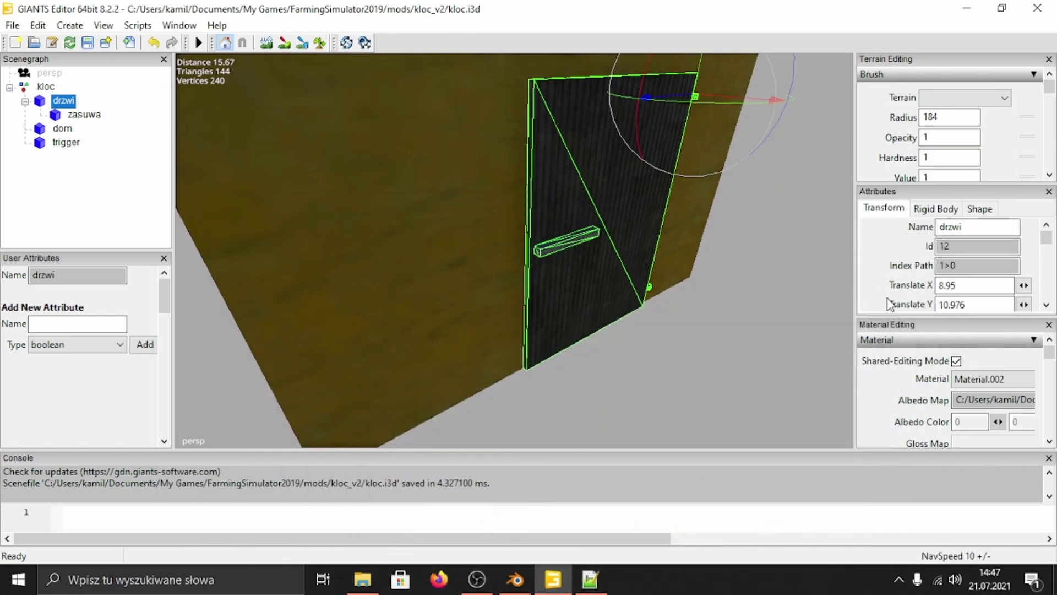
scroll(898, 278, down, 2)
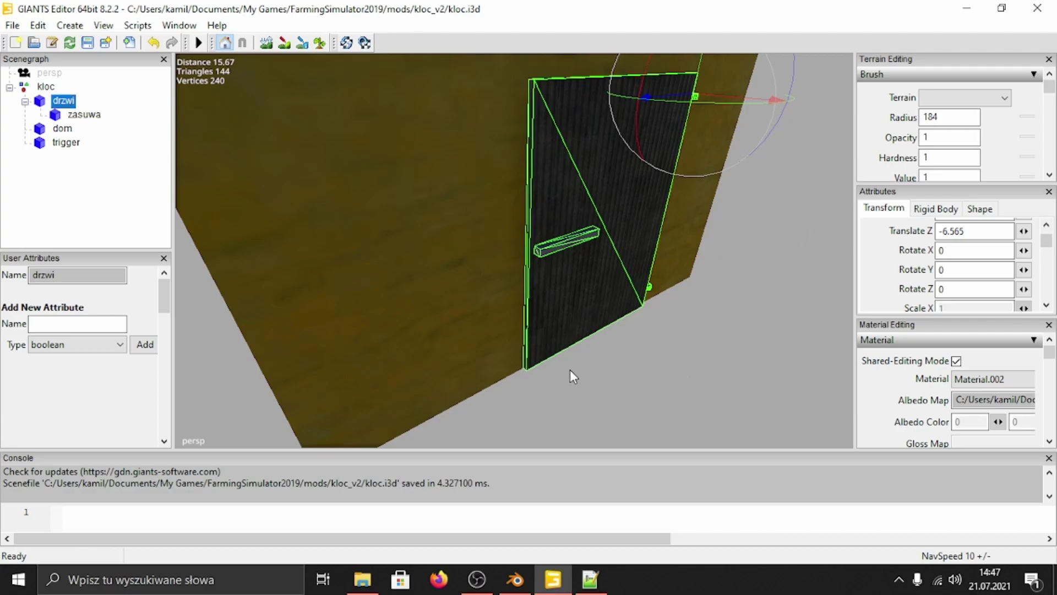
click(589, 579)
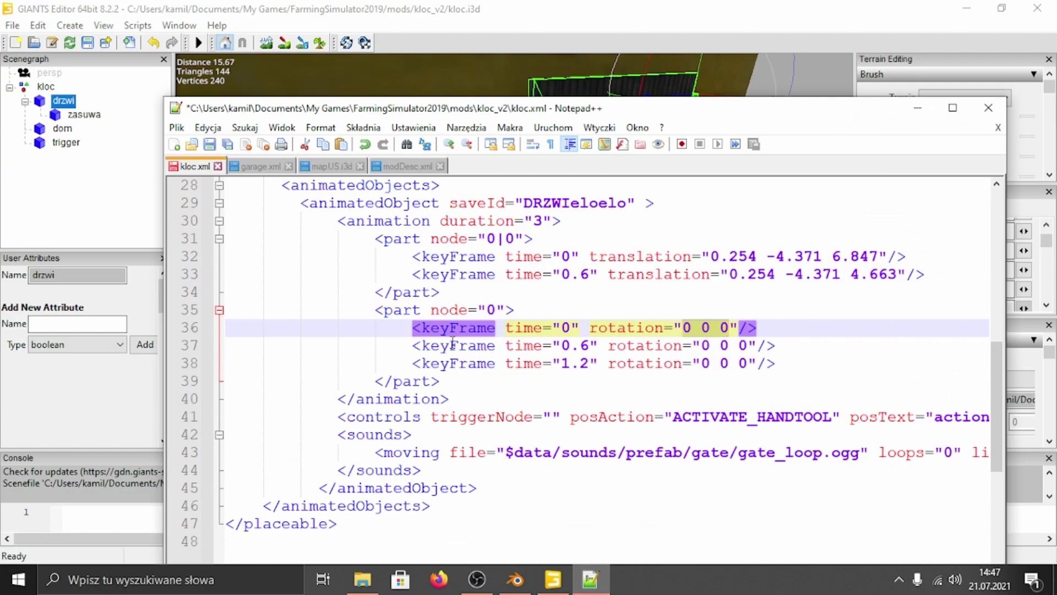
Compare the times of the second and third rotation keyframes in kloc.xml with the bolt's second translation keyframe
drag(413, 345, 778, 345)
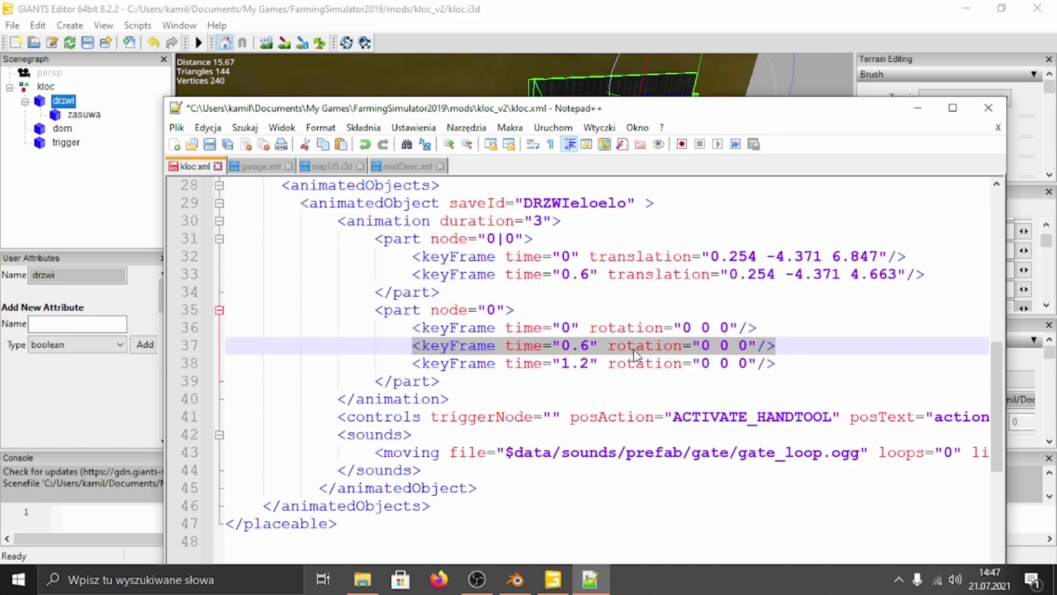
click(562, 345)
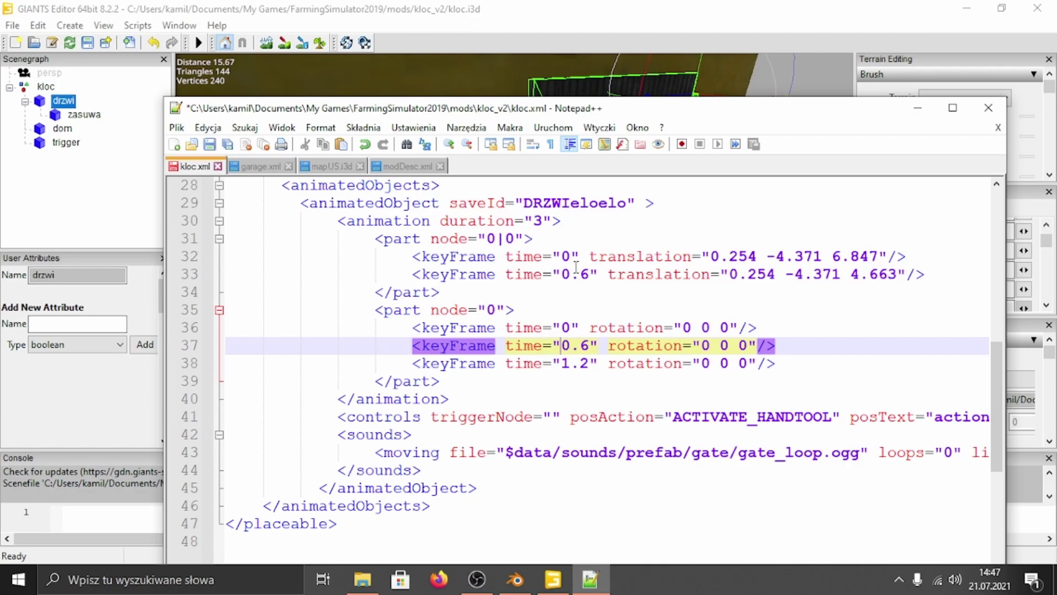
drag(561, 275, 593, 275)
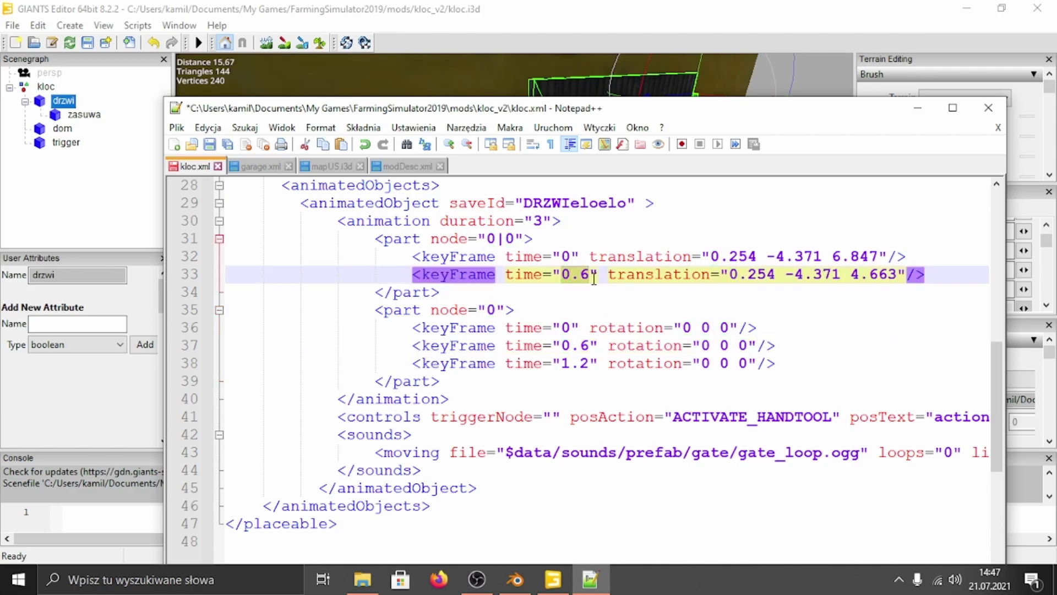
drag(561, 345, 588, 345)
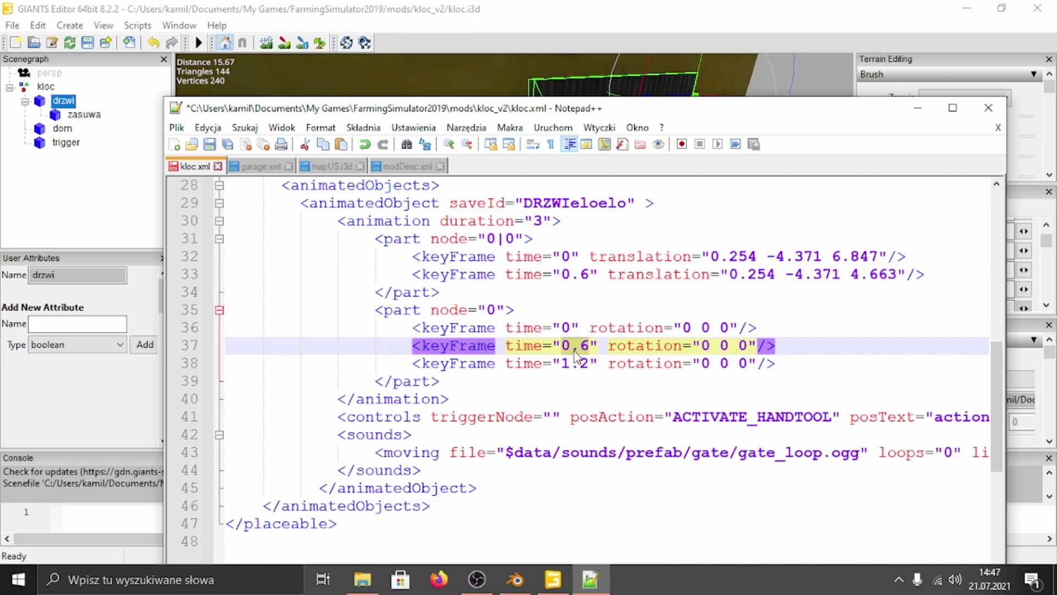
click(565, 346)
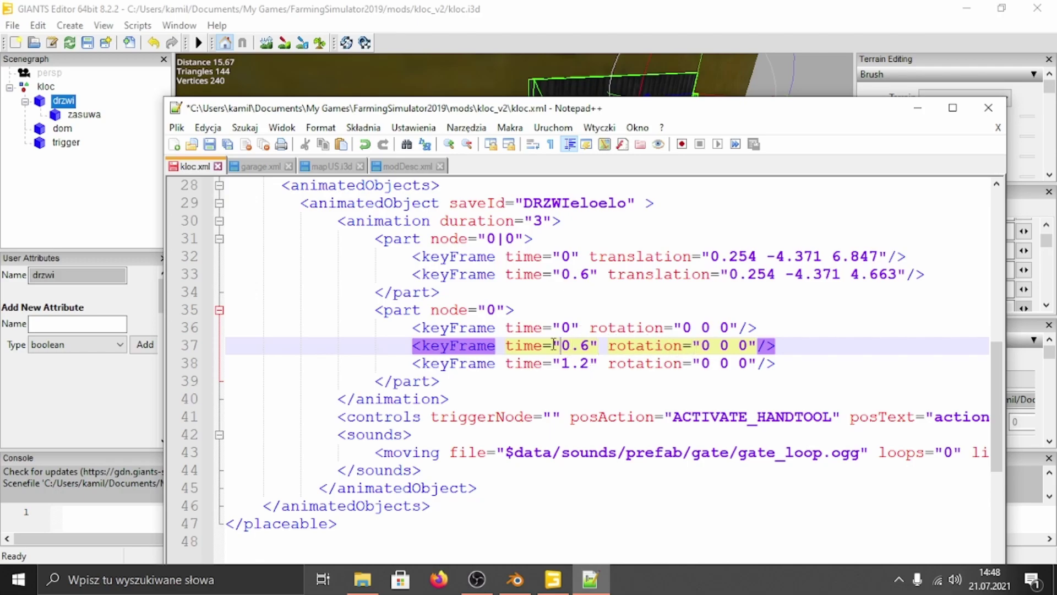
mouse_move(552, 345)
mouse_down()
mouse_move(582, 345)
mouse_move(565, 345)
mouse_up()
click(597, 346)
click(562, 275)
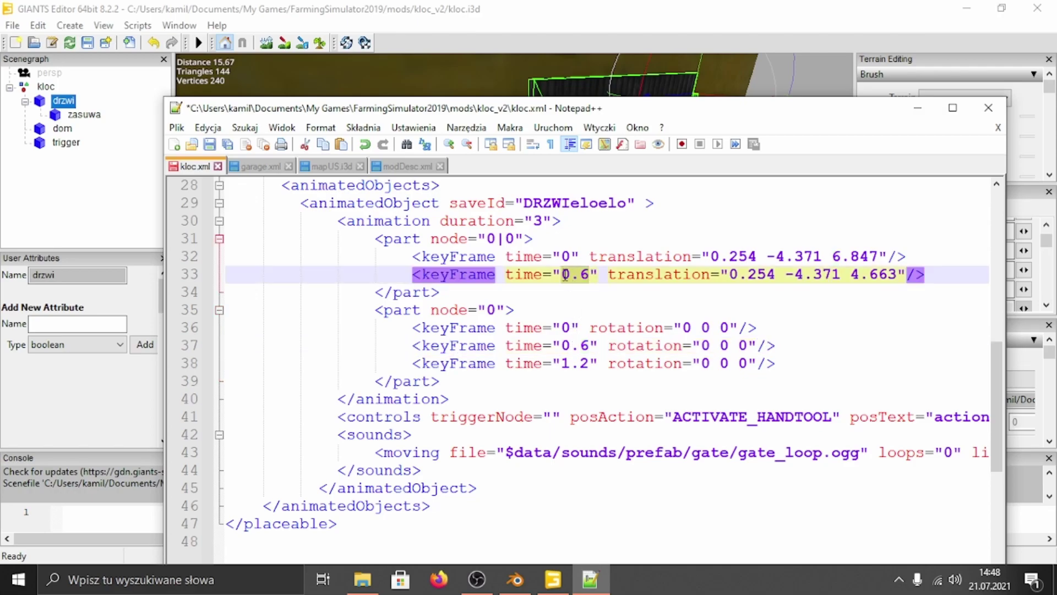
click(561, 345)
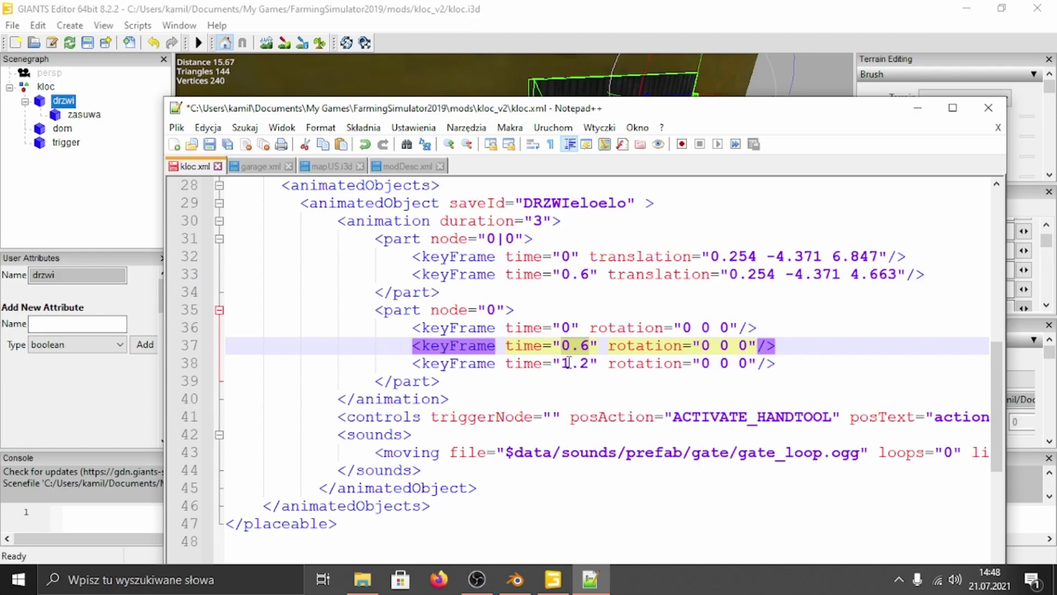
drag(564, 363, 588, 363)
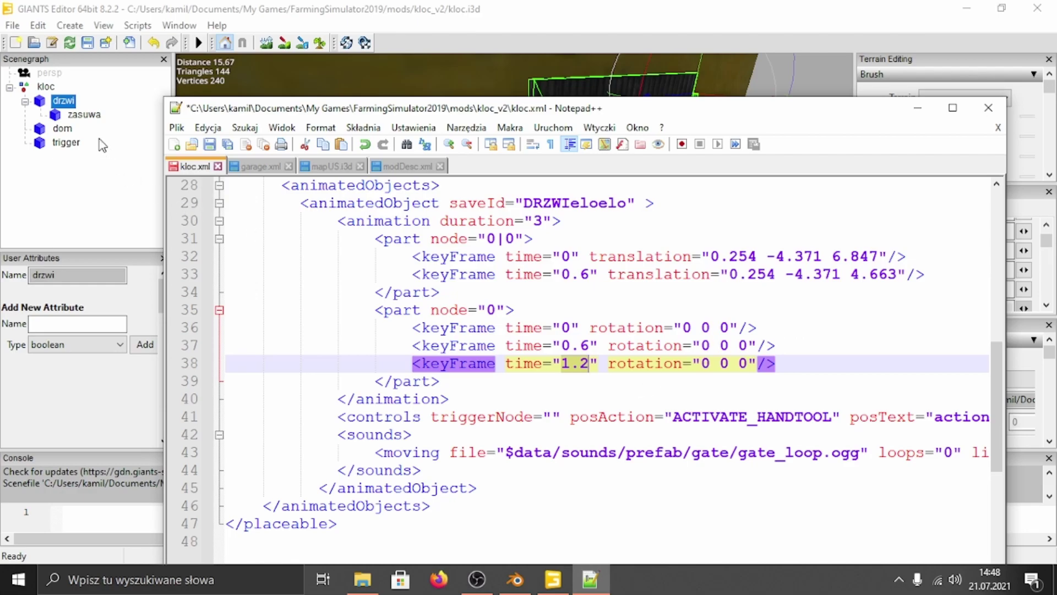
Try swinging drzwi open about its Y axis in GIANTS Editor and undo the rotation
click(917, 107)
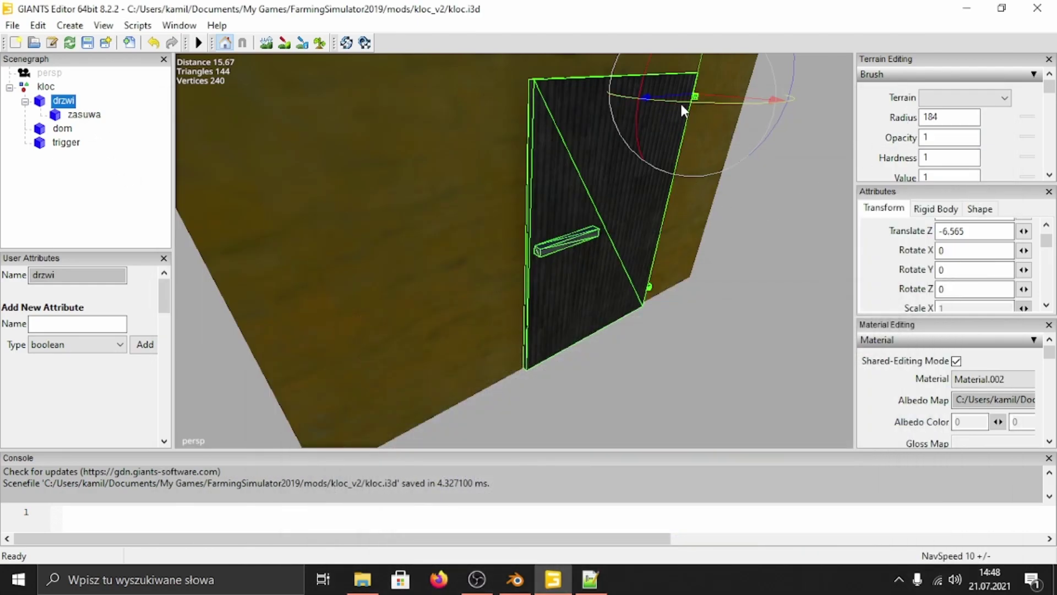
drag(680, 102, 714, 100)
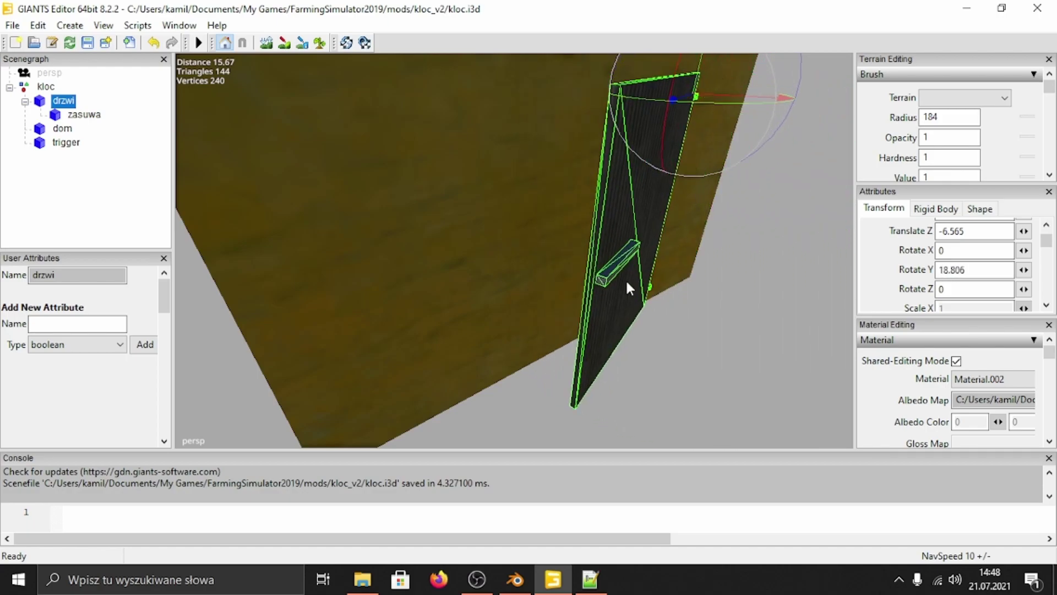
key(ctrl+z)
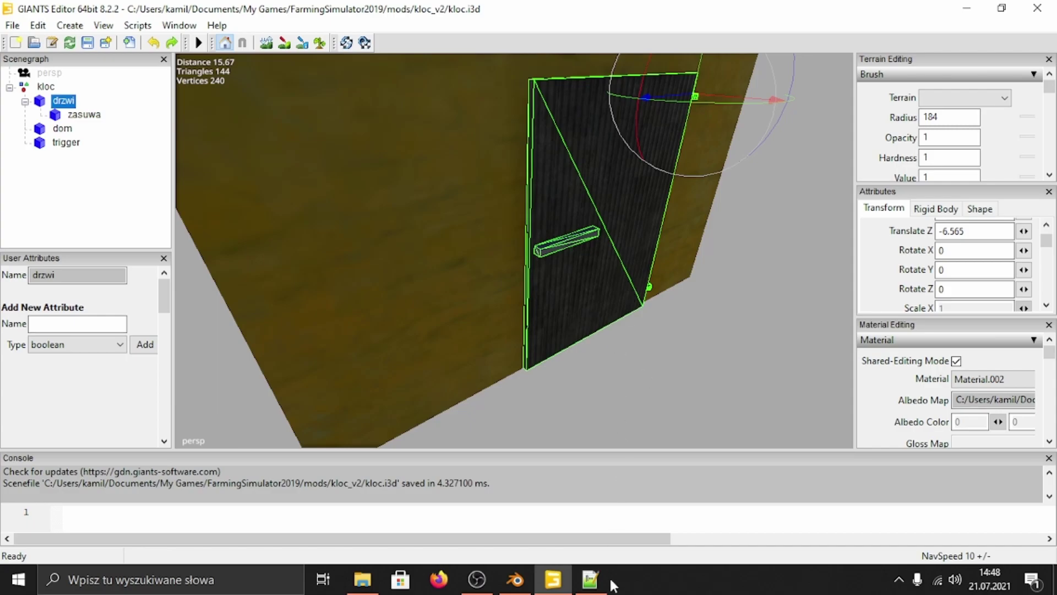
Set the Y rotation of the 1.2 keyframe in kloc.xml to 90
click(589, 579)
double_click(725, 364)
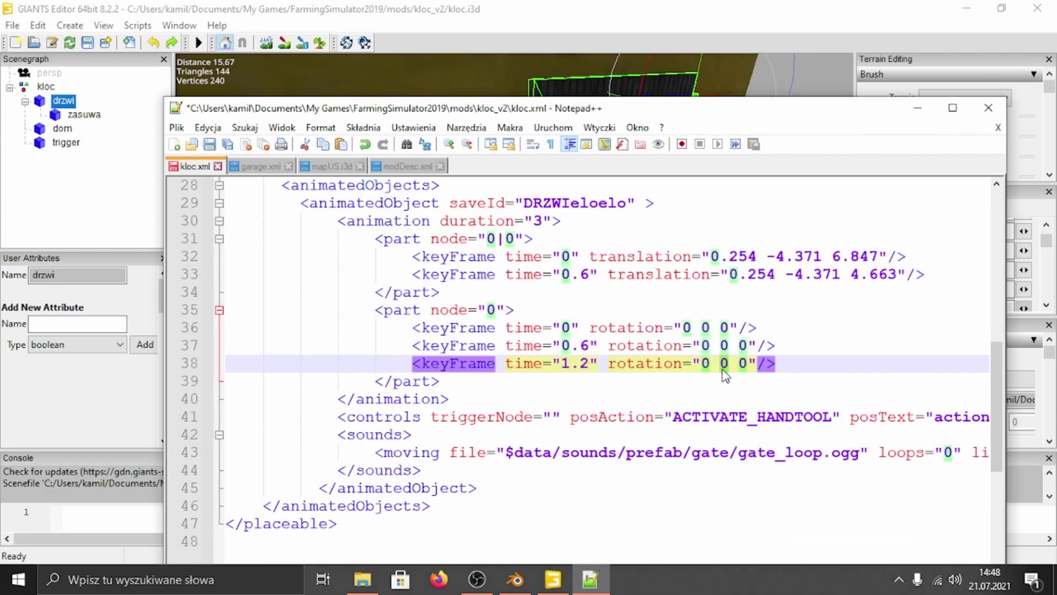
text(90)
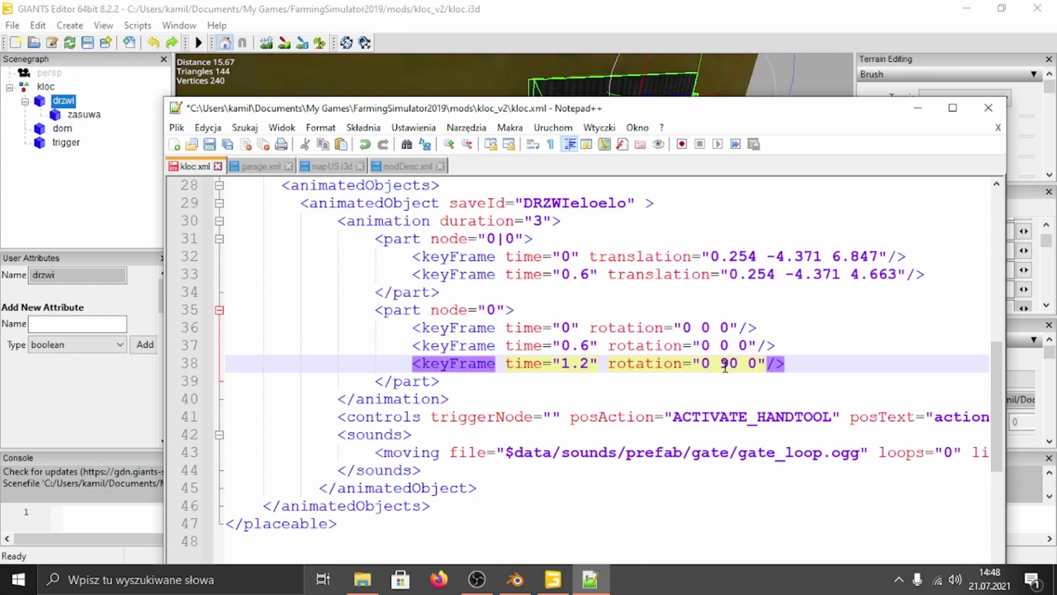
Test the door's rotation about Y in GIANTS Editor, reset Rotate Y to 0, and recheck the 1.2 keyframe's Y rotation in kloc.xml
click(917, 108)
mouse_move(706, 101)
mouse_down()
mouse_move(748, 103)
mouse_move(702, 108)
mouse_up()
double_click(973, 269)
text(0)
key(Return)
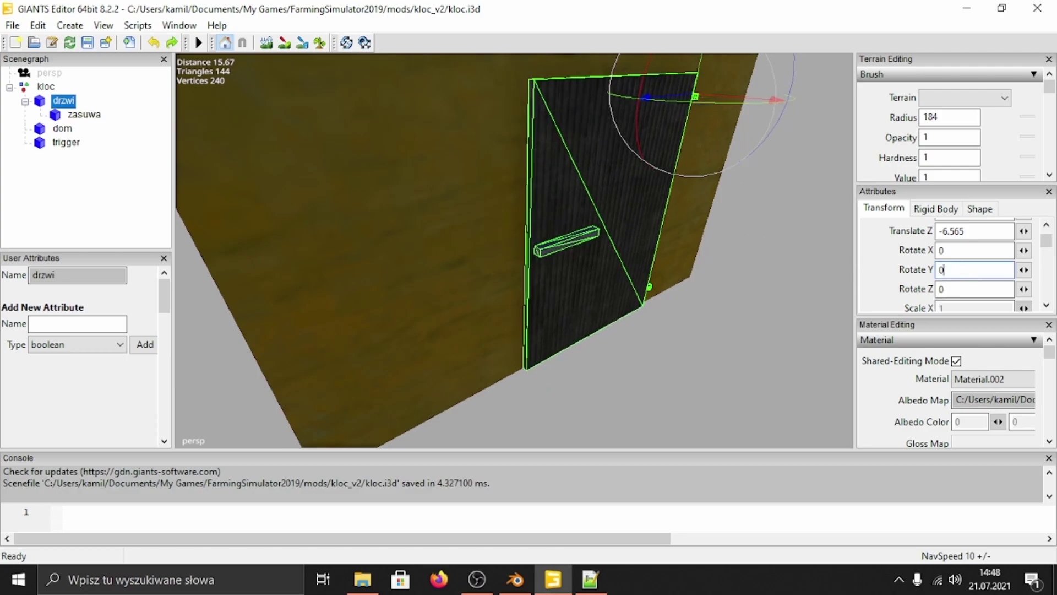
click(590, 579)
double_click(731, 363)
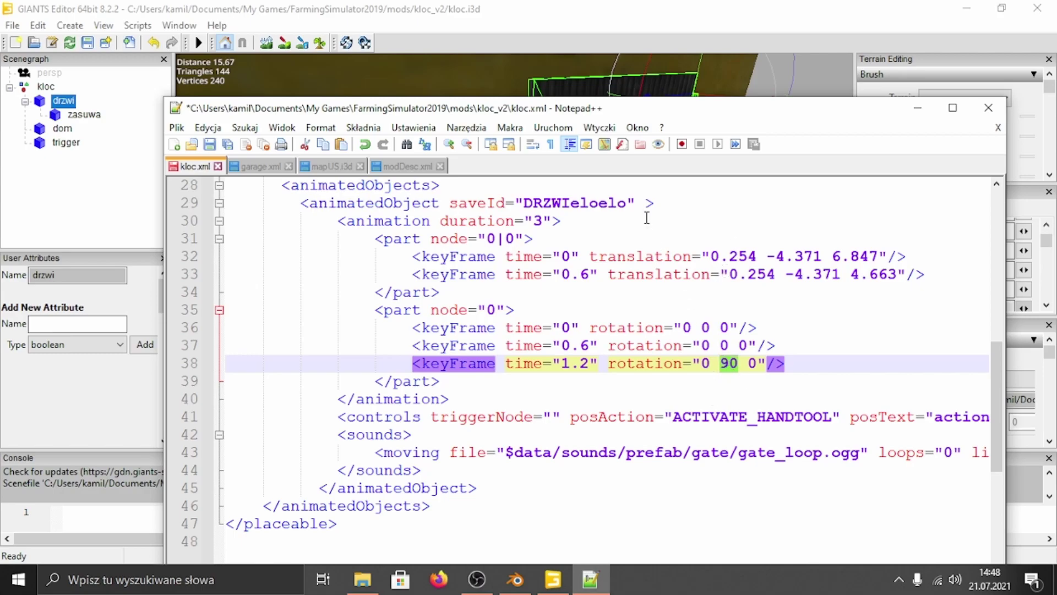
Look up trigger's Index Path in GIANTS Editor and set triggerNode of the controls element in kloc.xml to 2
drag(701, 113, 770, 53)
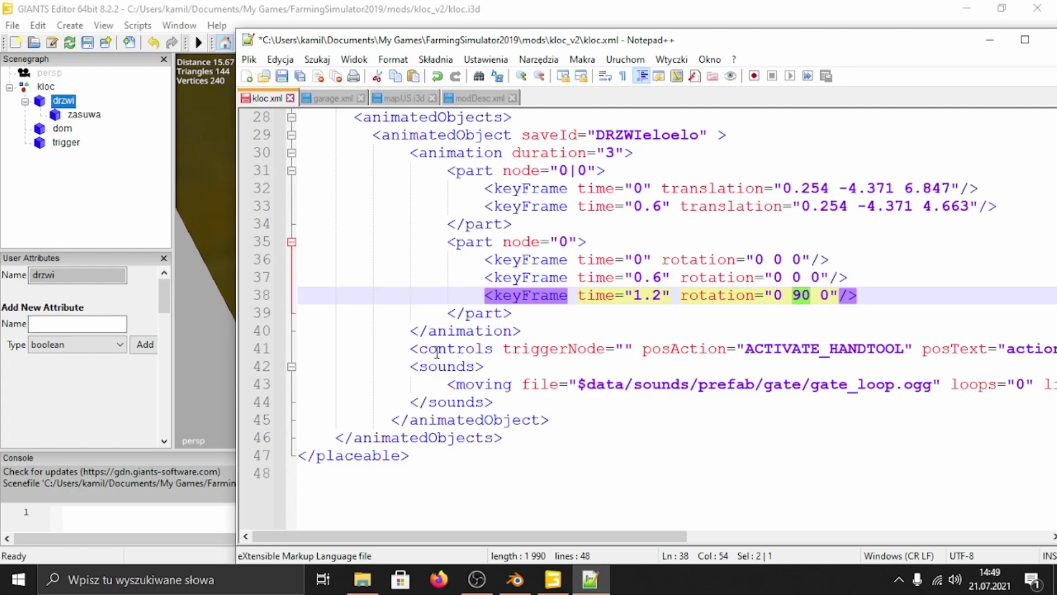
drag(410, 349, 605, 353)
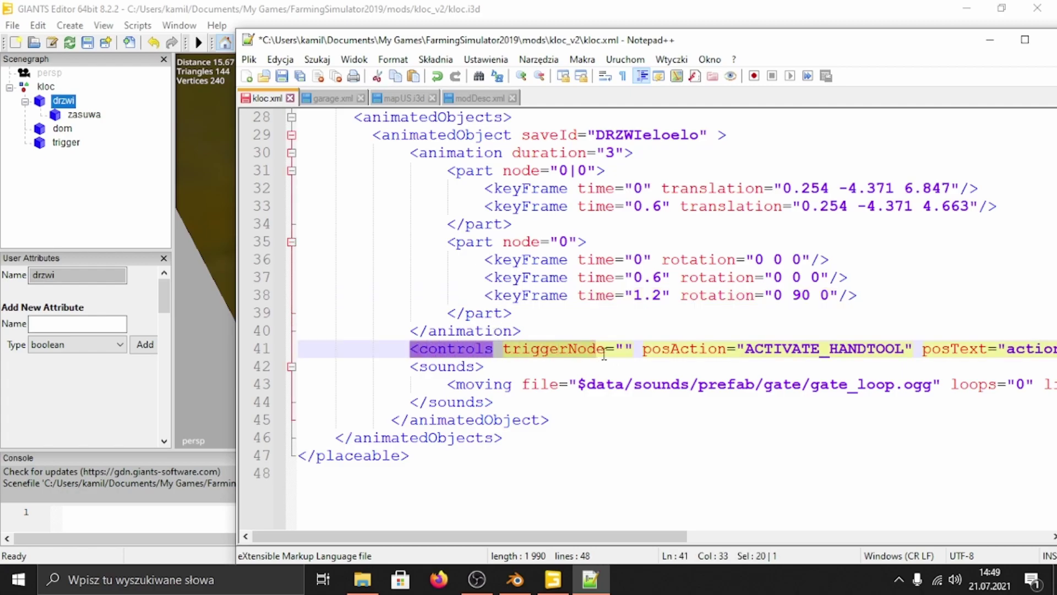
click(604, 352)
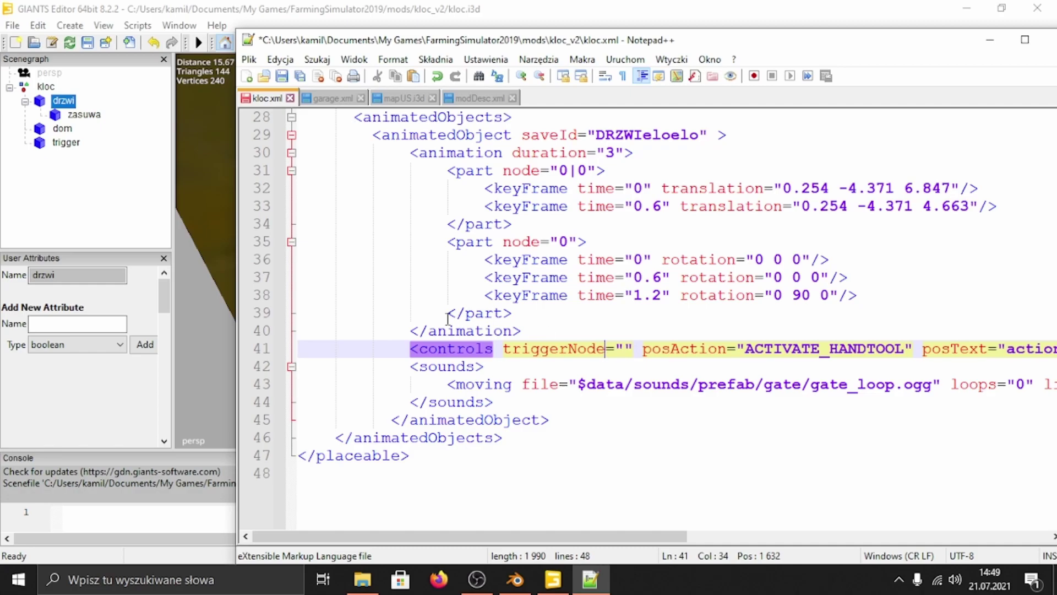
click(65, 144)
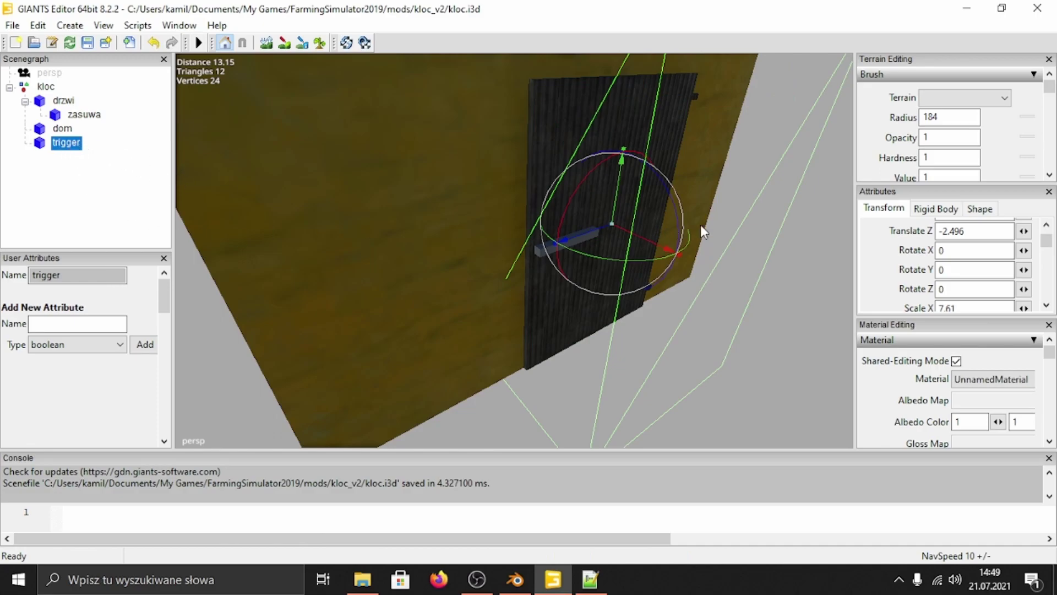
scroll(906, 275, up, 3)
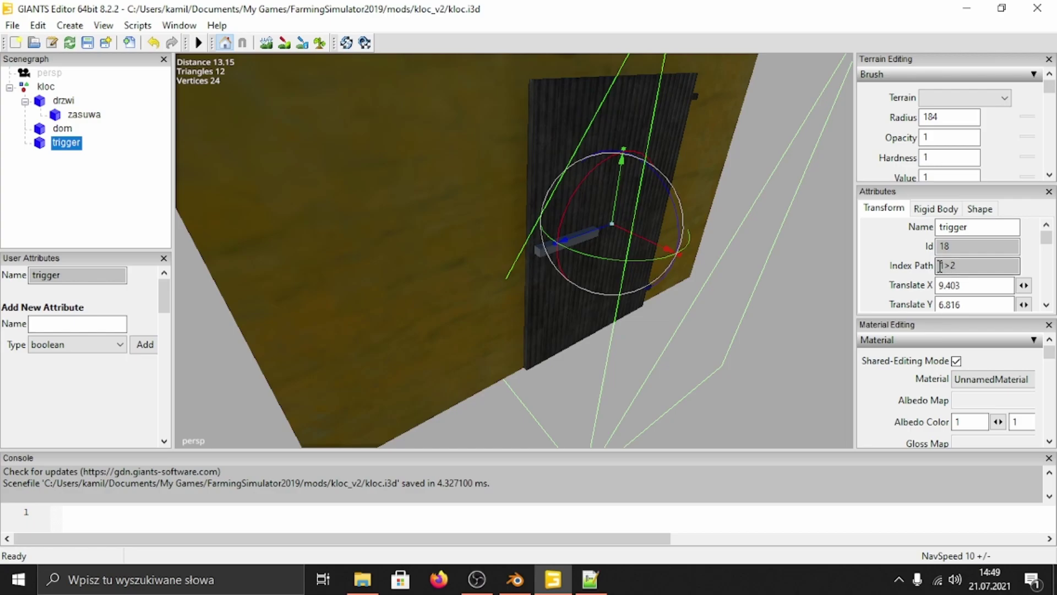
drag(960, 265, 948, 267)
click(590, 579)
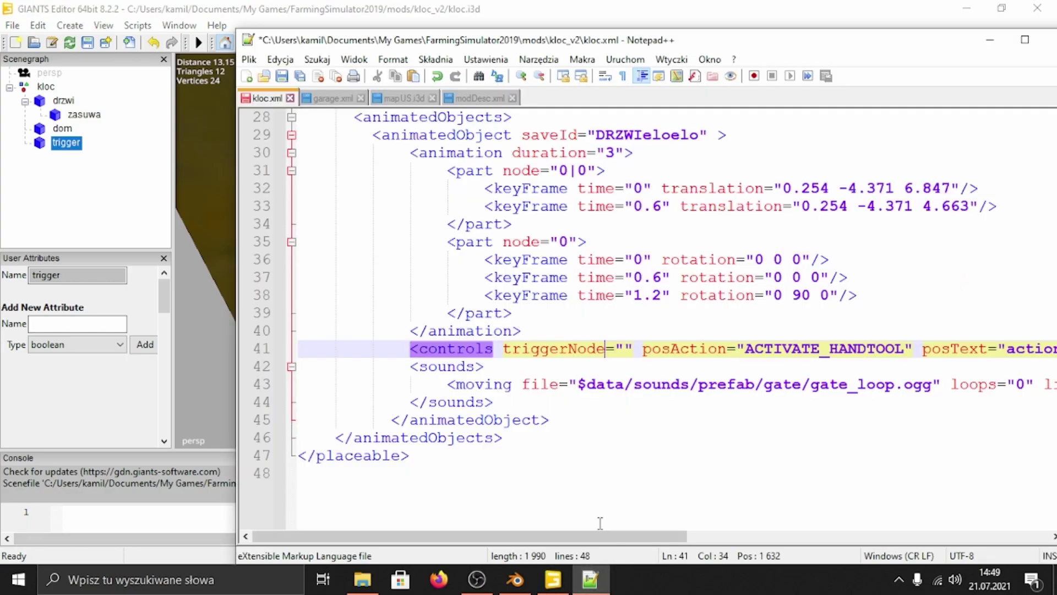
drag(512, 353, 596, 350)
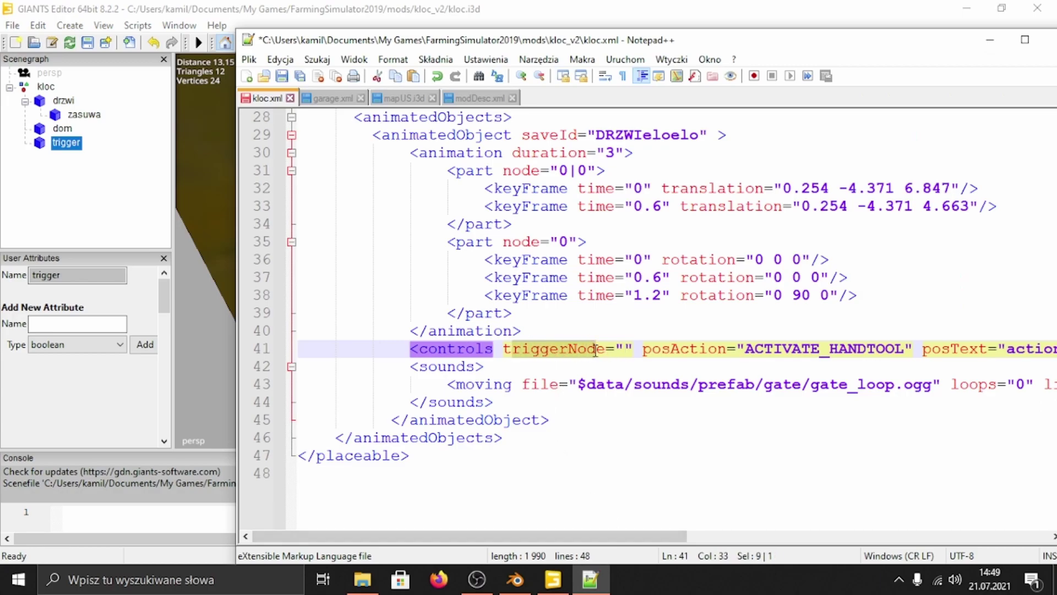
click(625, 348)
text(2)
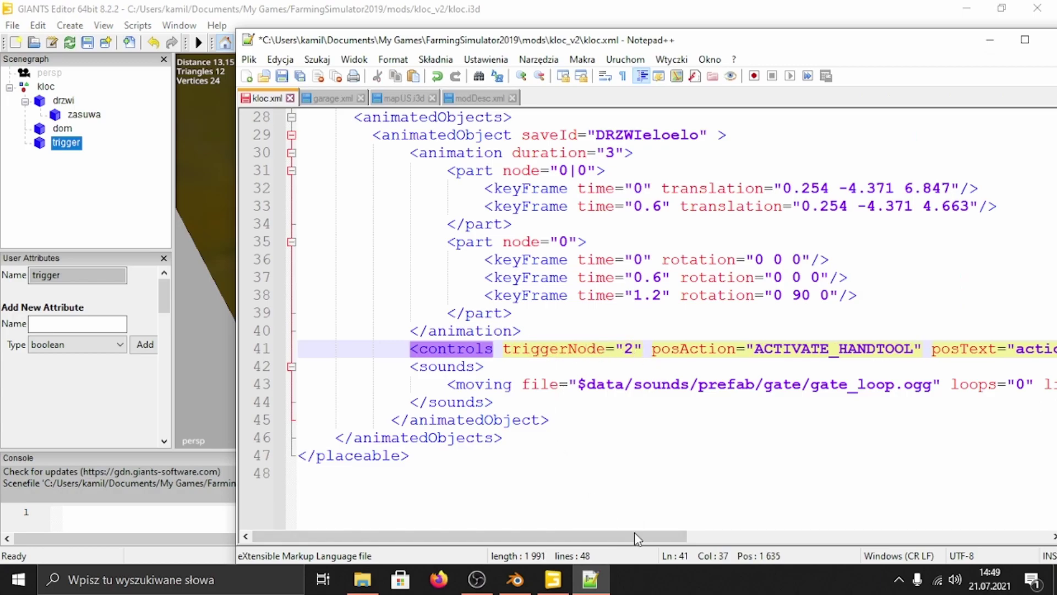
Review the posAction and posText attributes of the controls element and save kloc.xml
drag(631, 537, 775, 533)
drag(410, 348, 644, 355)
drag(754, 535, 881, 539)
drag(467, 349, 578, 352)
click(282, 76)
click(466, 349)
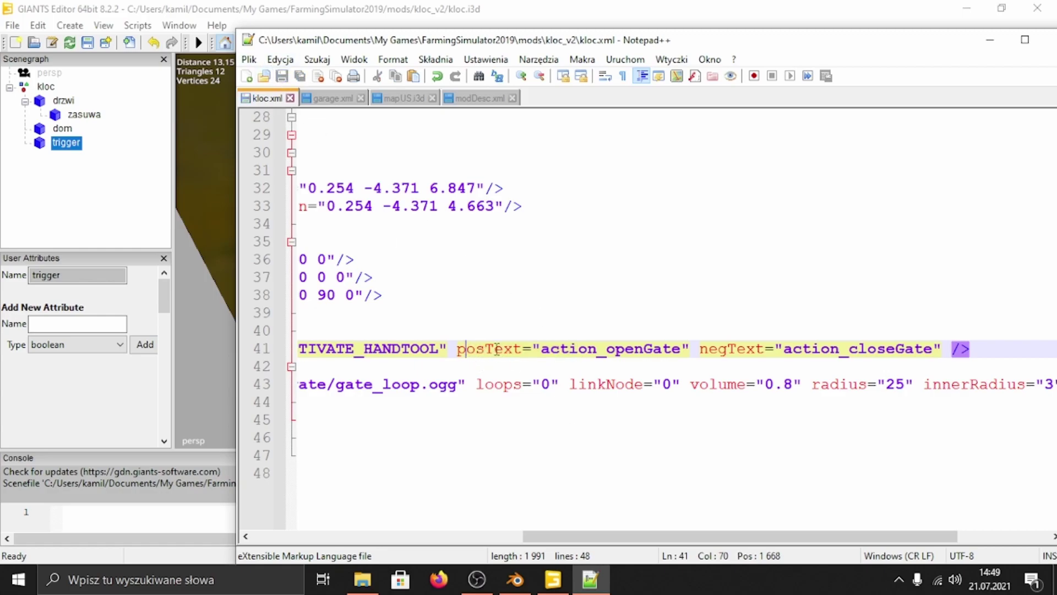